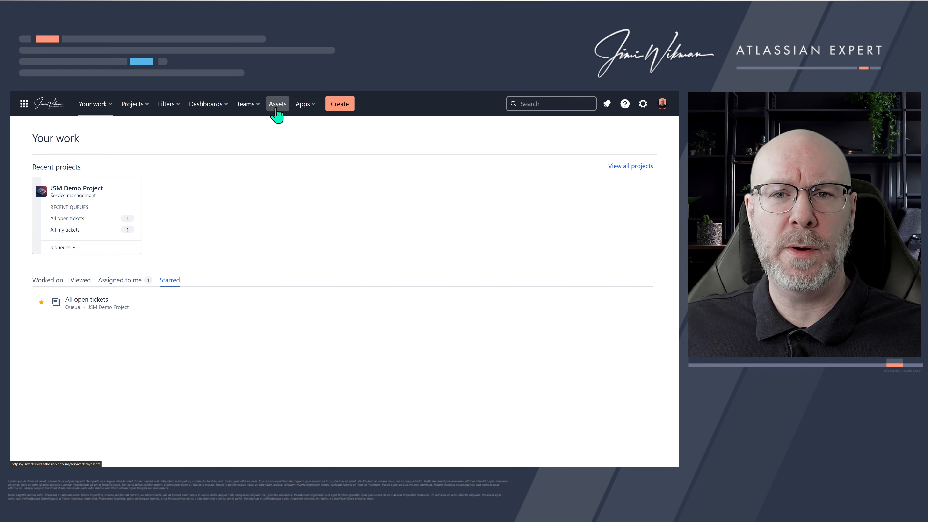
- Open the Services object schema from the Assets home
{"action": "left_click", "coordinate": [278, 110]}
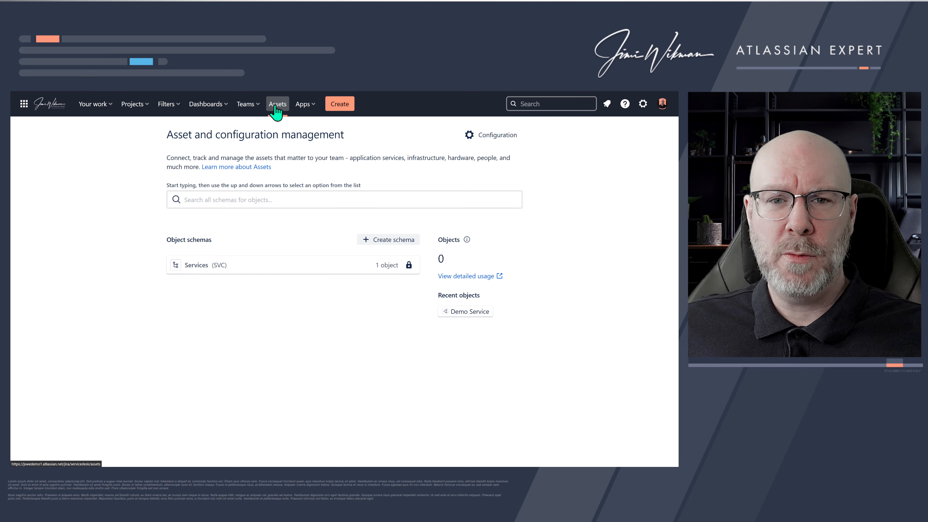
{"action": "left_click", "coordinate": [203, 270]}
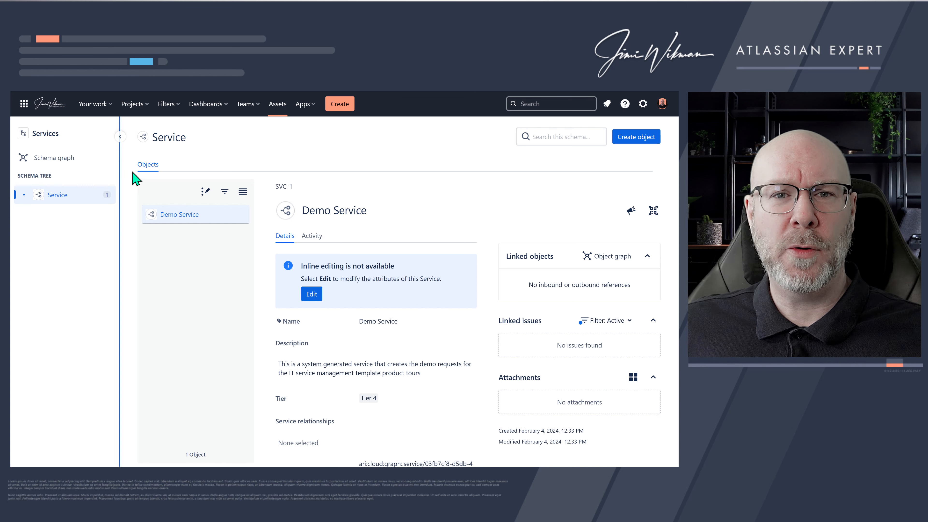
- Open the JSM Demo Project and go to its Services page
{"action": "left_click", "coordinate": [144, 109]}
{"action": "left_click", "coordinate": [159, 151]}
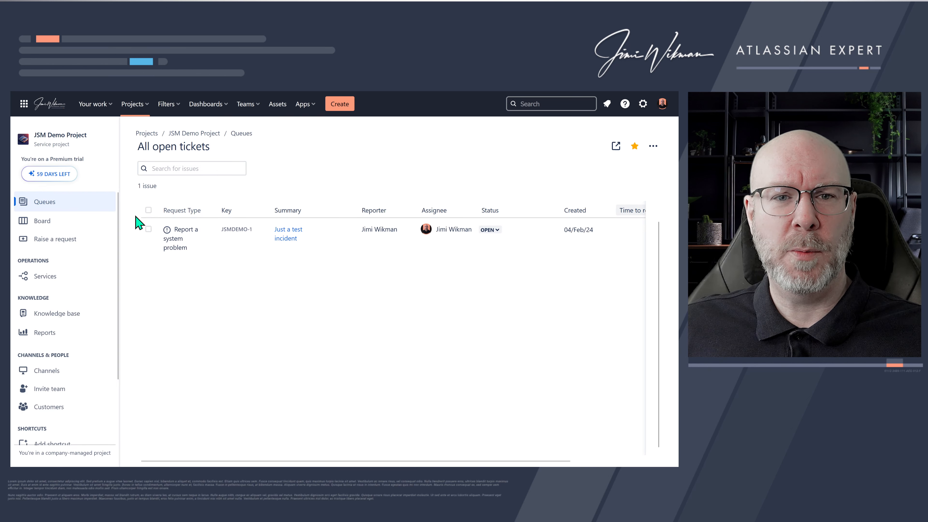
{"action": "left_click", "coordinate": [64, 278]}
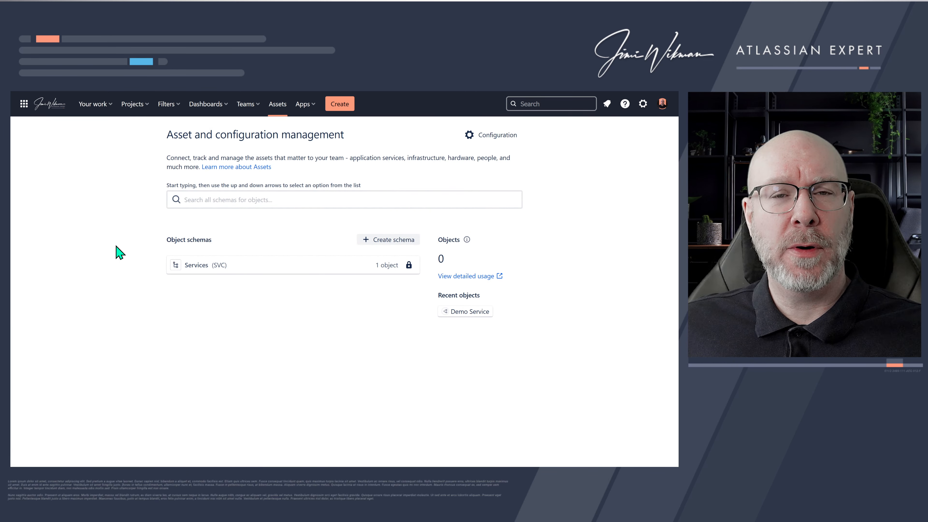
- Open the Services schema again and return to the Assets home
{"action": "left_click", "coordinate": [208, 269]}
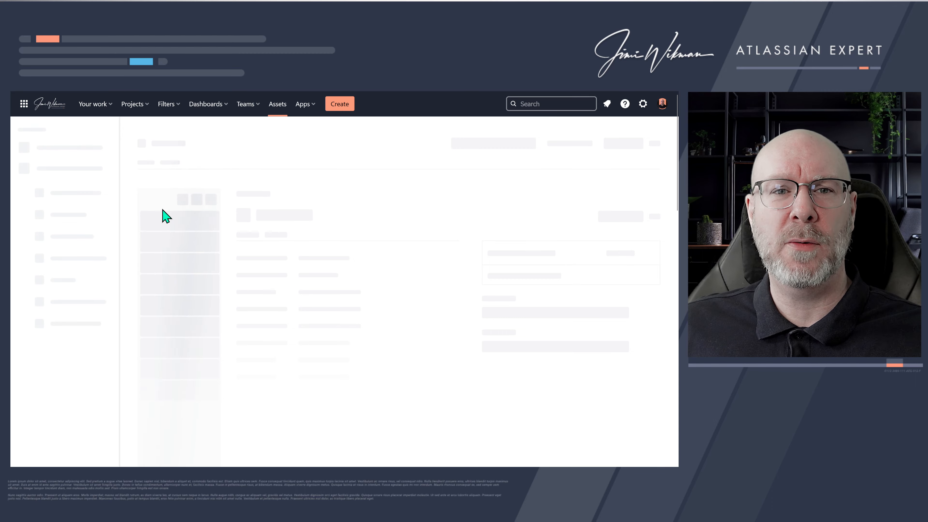
{"action": "left_click", "coordinate": [277, 108]}
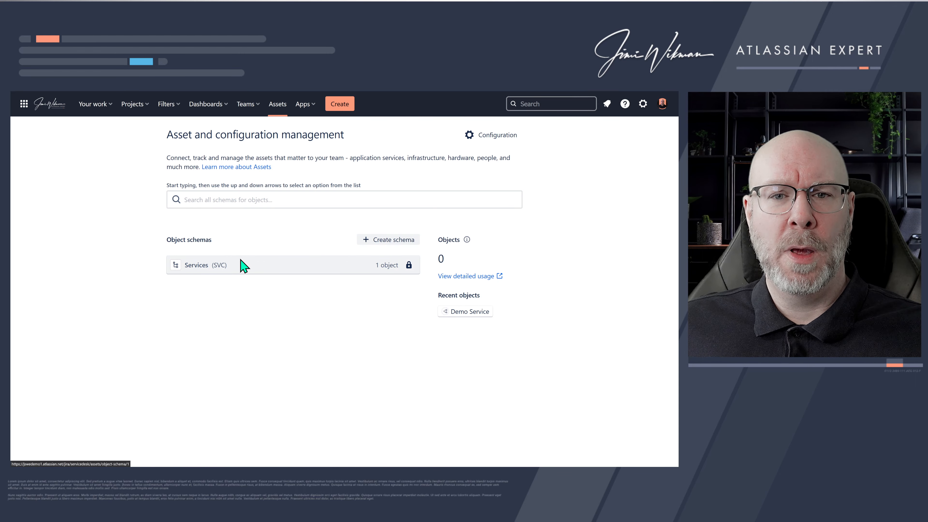
{"action": "left_click_drag", "start_coordinate": [213, 241], "coordinate": [166, 240]}
{"action": "left_click", "coordinate": [217, 241]}
{"action": "left_click", "coordinate": [216, 240]}
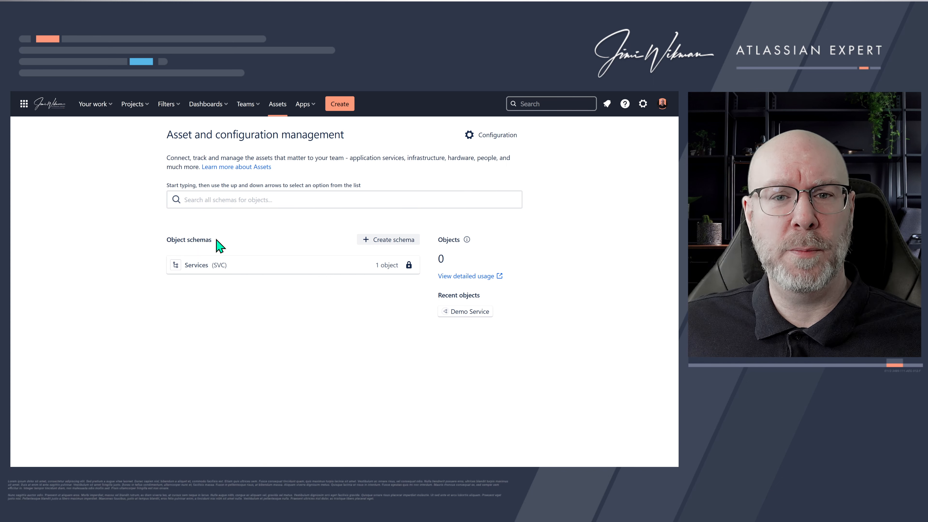
{"action": "left_click_drag", "start_coordinate": [216, 240], "coordinate": [168, 238]}
{"action": "left_click", "coordinate": [214, 241]}
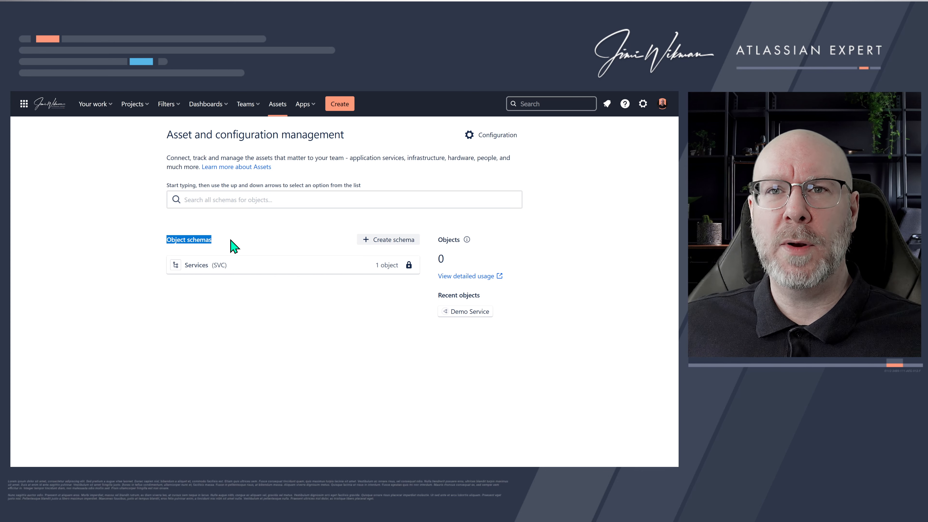
{"action": "left_click_drag", "start_coordinate": [219, 243], "coordinate": [167, 238]}
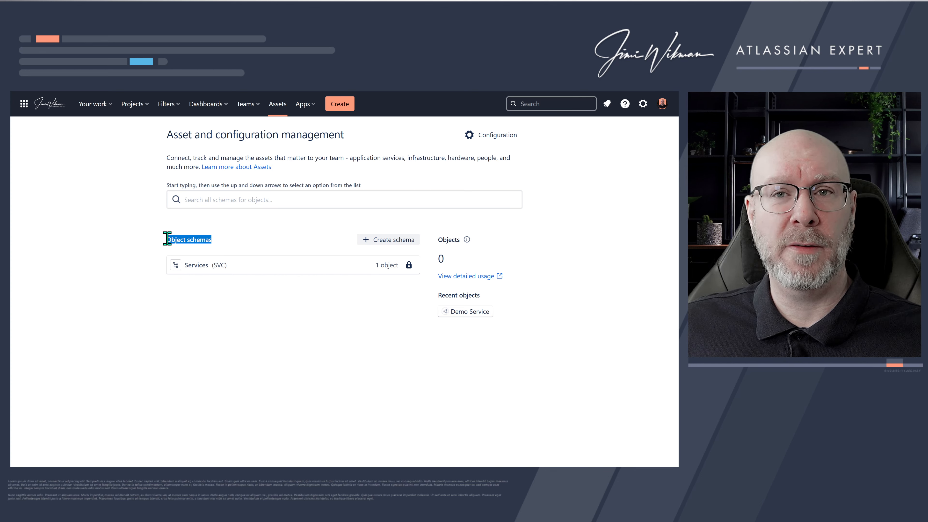
{"action": "left_click", "coordinate": [218, 244]}
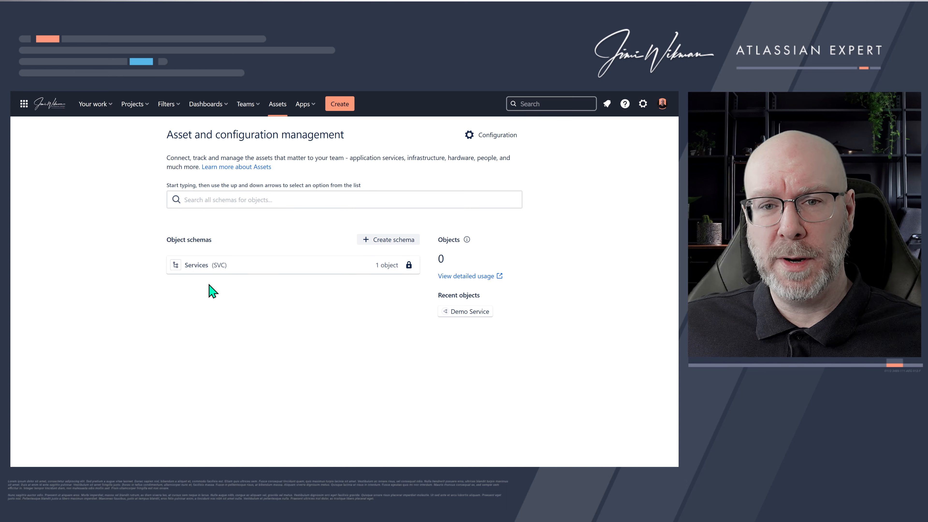
- Open the Assets general configuration page
{"action": "left_click", "coordinate": [215, 203]}
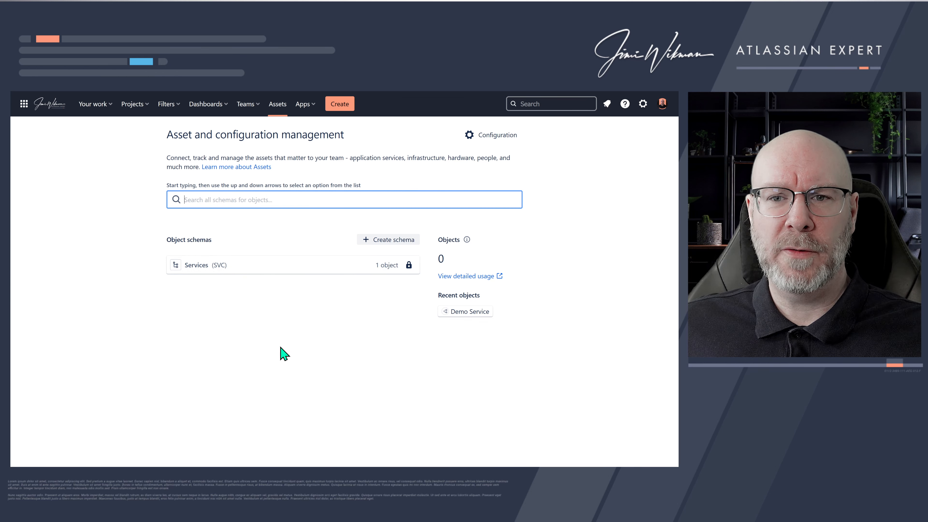
{"action": "left_click", "coordinate": [441, 259]}
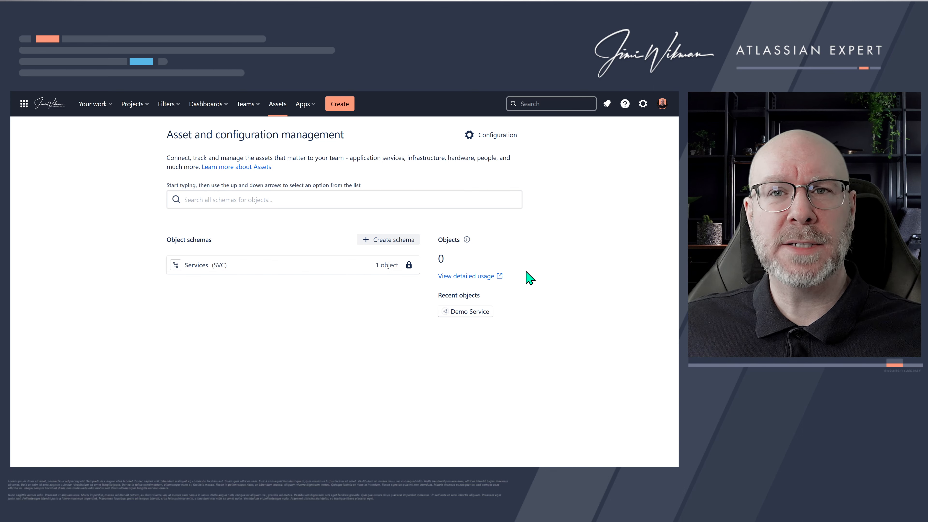
{"action": "left_click", "coordinate": [491, 141]}
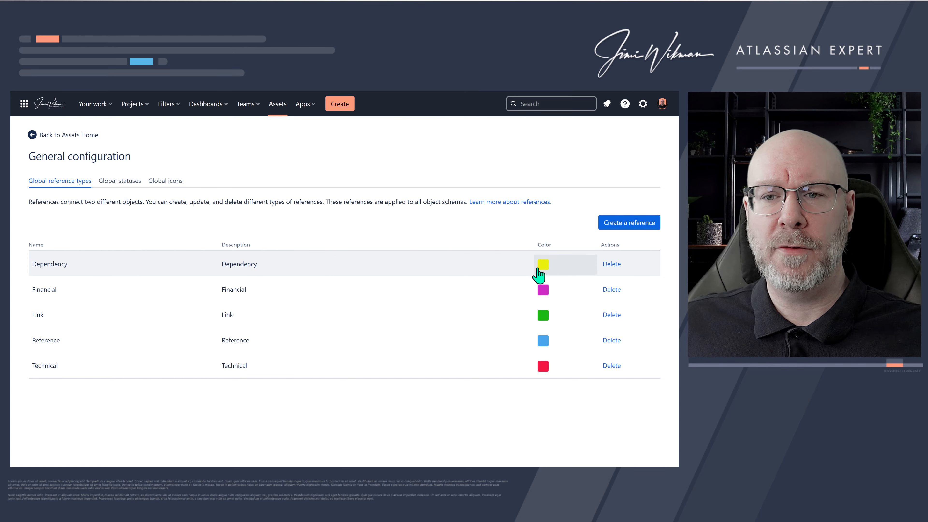
- Open the form for creating a global reference type and cancel it
{"action": "left_click", "coordinate": [624, 224]}
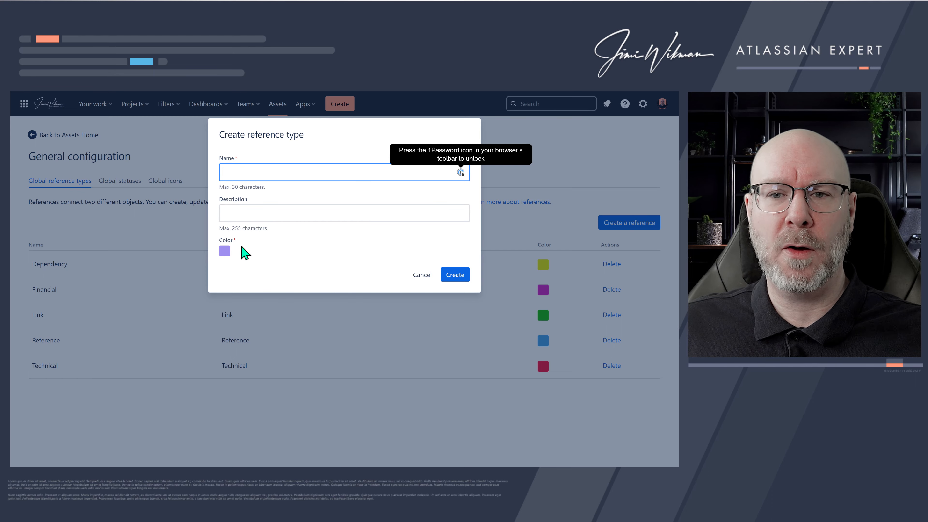
{"action": "left_click", "coordinate": [424, 279]}
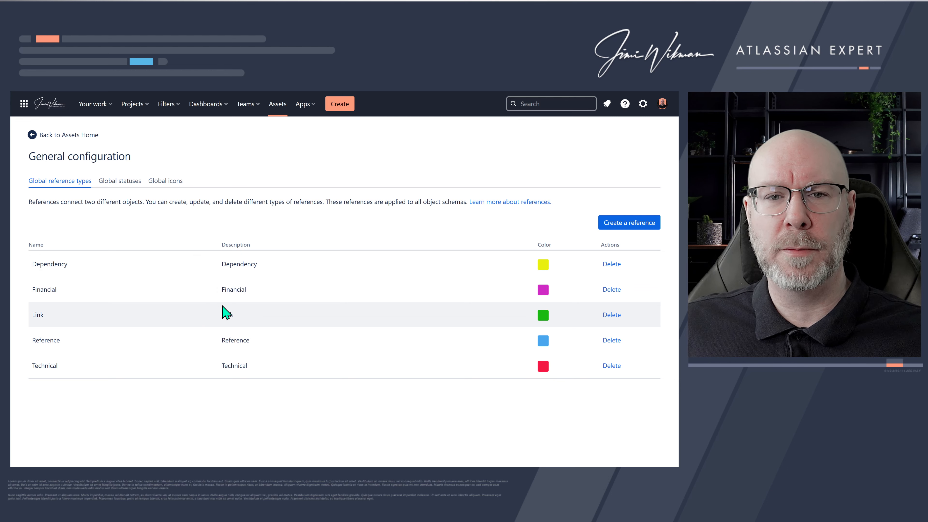
- Review the global statuses, opening the Action Needed category and description editors without changing them
{"action": "left_click", "coordinate": [129, 186]}
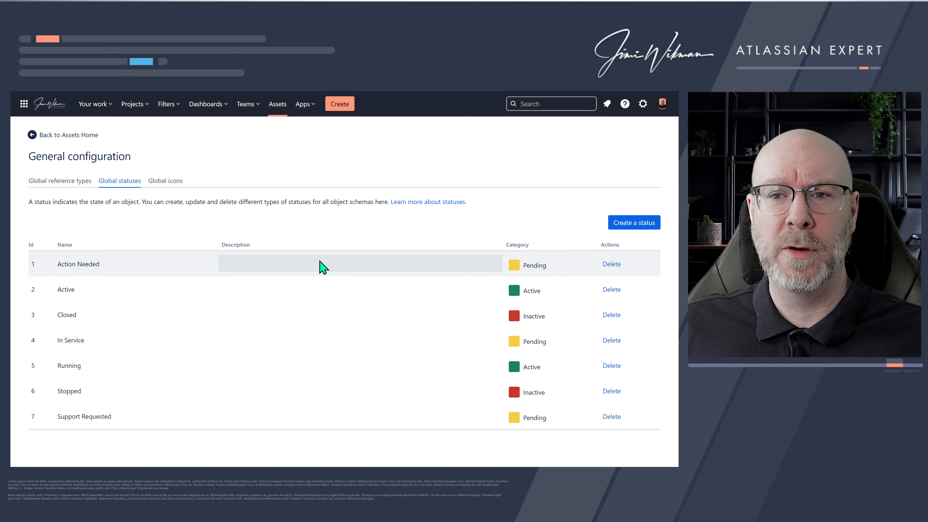
{"action": "left_click", "coordinate": [525, 270]}
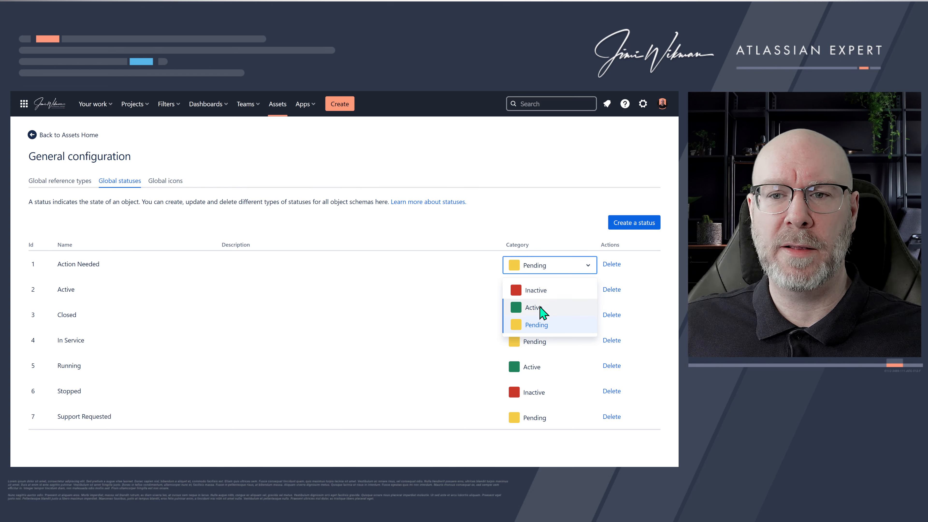
{"action": "left_click", "coordinate": [483, 270]}
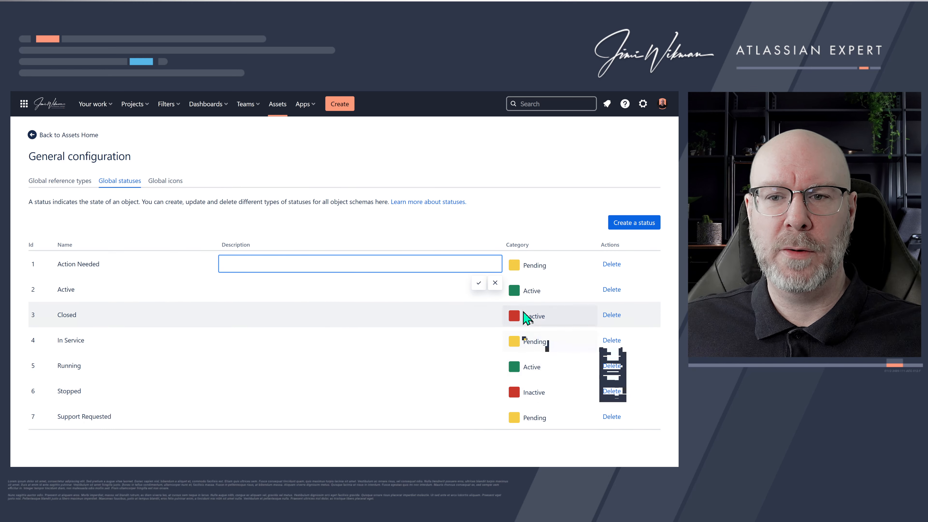
{"action": "left_click", "coordinate": [478, 283]}
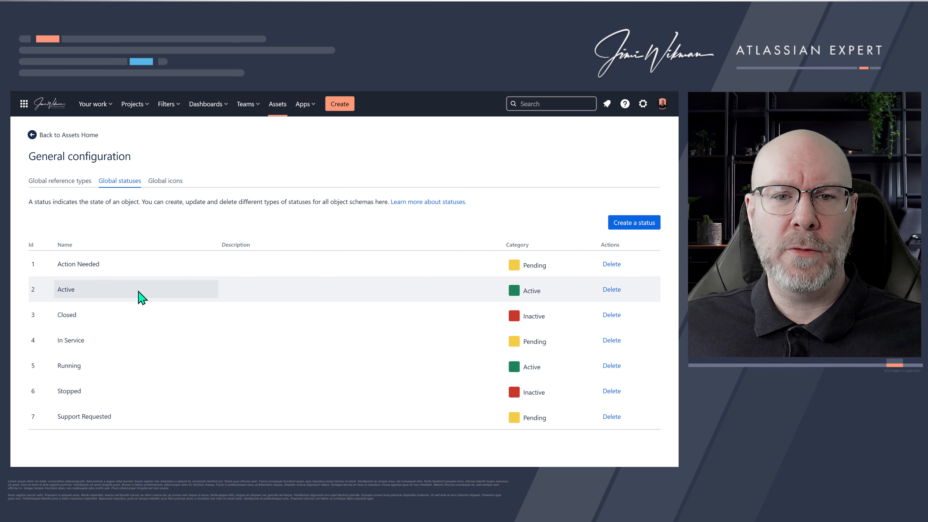
{"action": "left_click", "coordinate": [620, 228]}
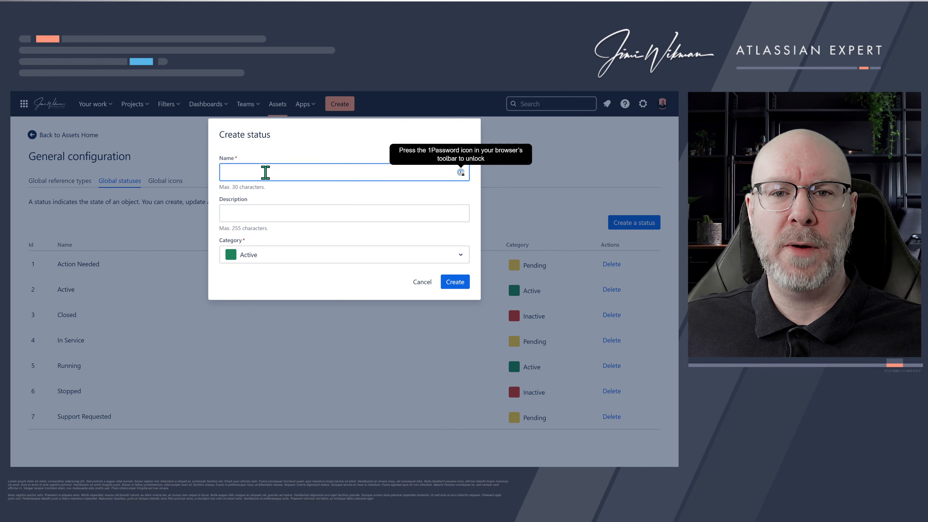
{"action": "left_click", "coordinate": [265, 172]}
{"action": "left_click", "coordinate": [418, 244]}
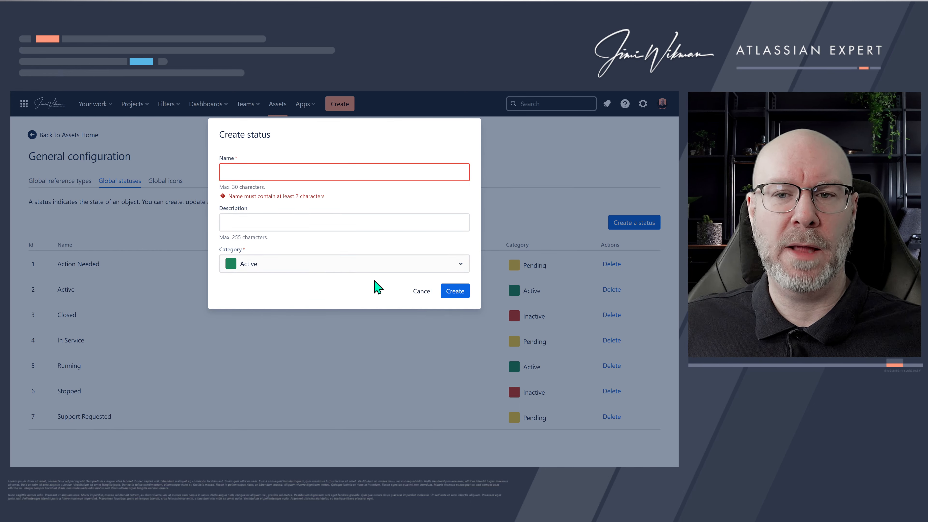
{"action": "left_click", "coordinate": [422, 291]}
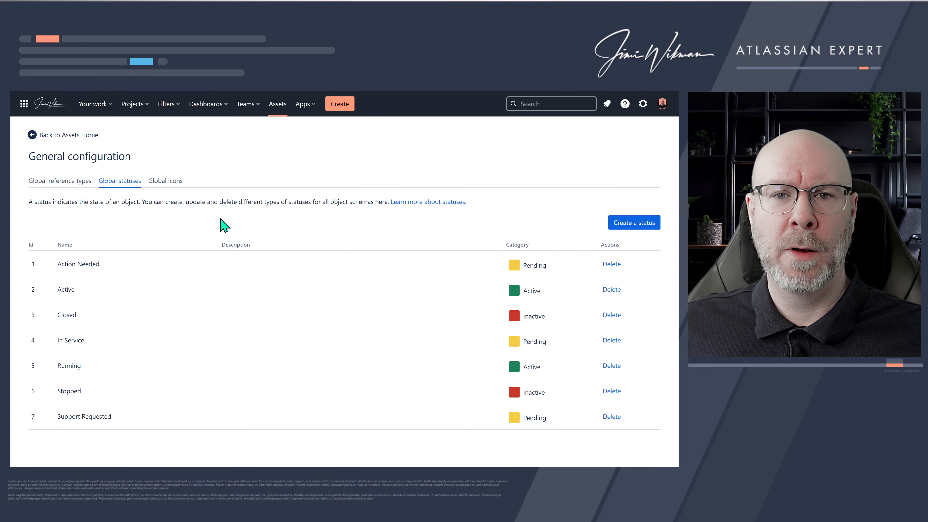
- Browse the list of global icons
{"action": "left_click", "coordinate": [175, 180]}
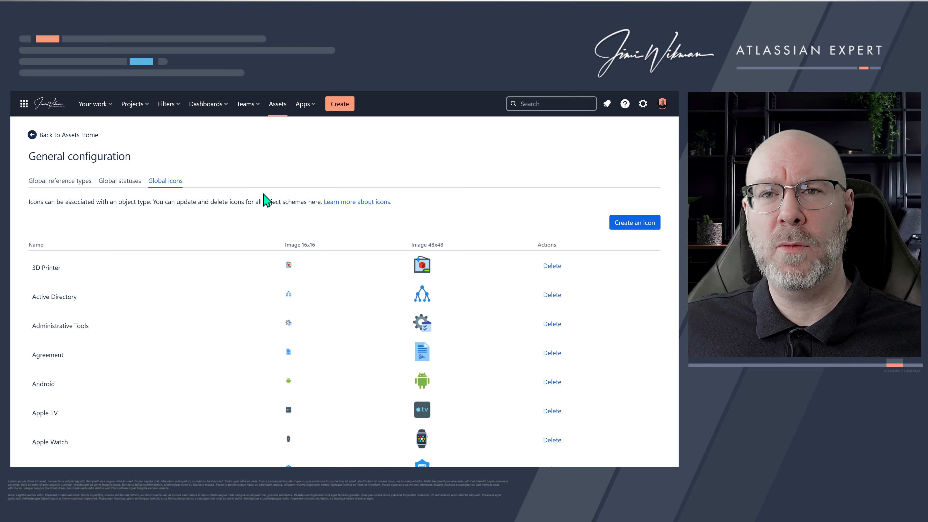
{"action": "scroll", "coordinate": [317, 280], "scroll_direction": "down", "scroll_amount": 10}
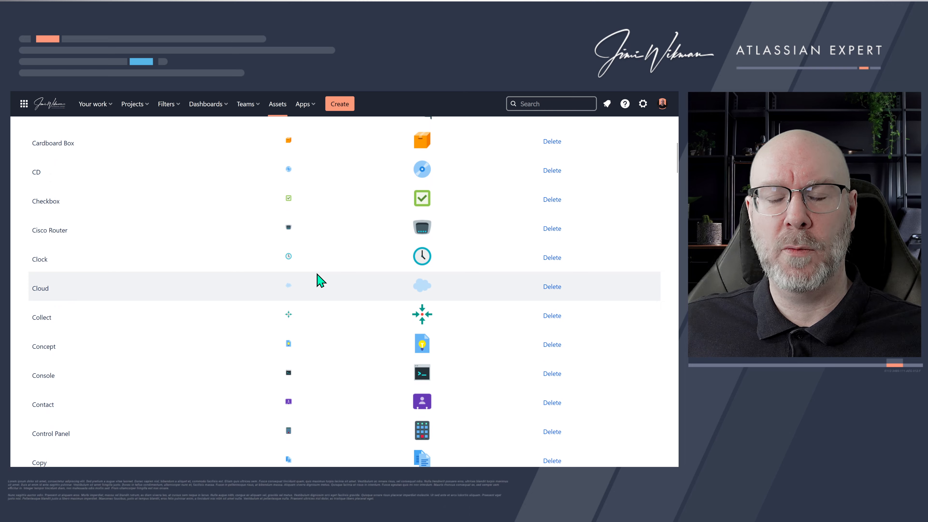
{"action": "scroll", "coordinate": [317, 279], "scroll_direction": "up", "scroll_amount": 10}
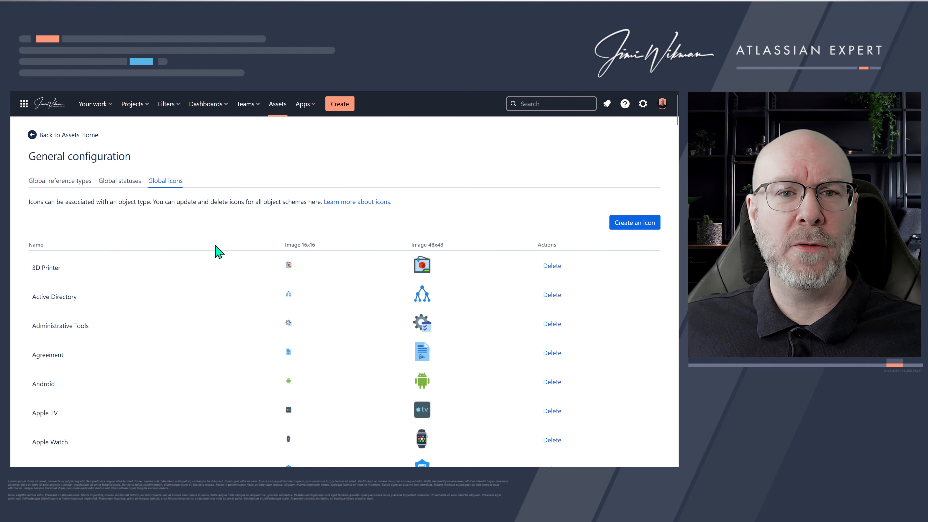
- Start creating a new schema from the Assets home, previewing the People and Facilities templates, then choose a blank schema
{"action": "left_click", "coordinate": [94, 136]}
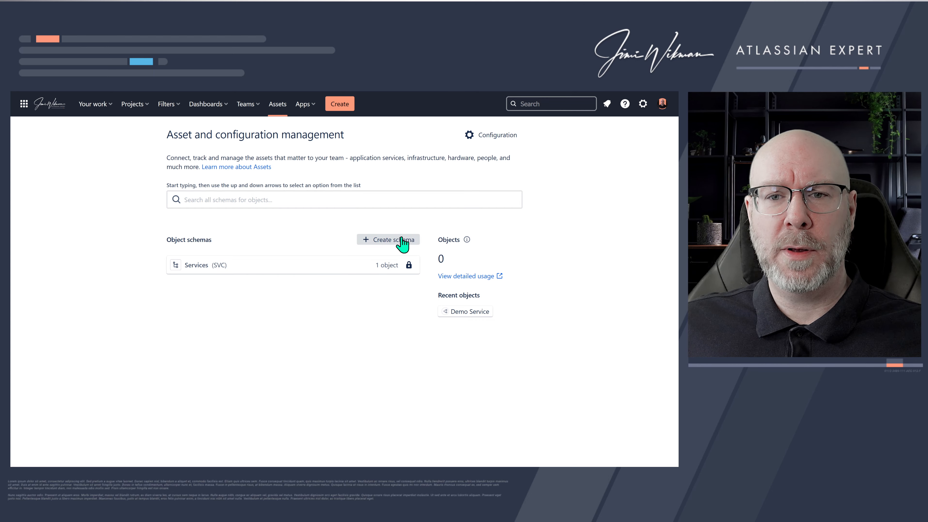
{"action": "left_click", "coordinate": [389, 241]}
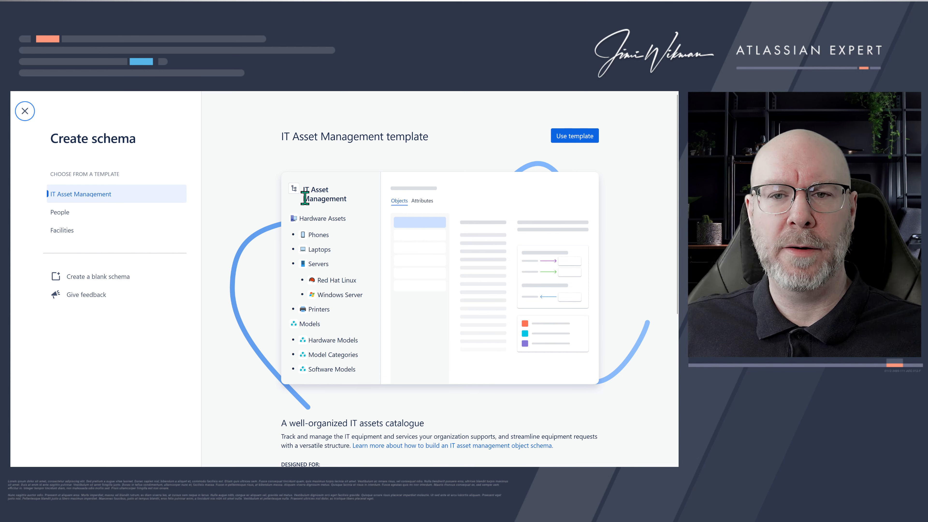
{"action": "left_click", "coordinate": [125, 217]}
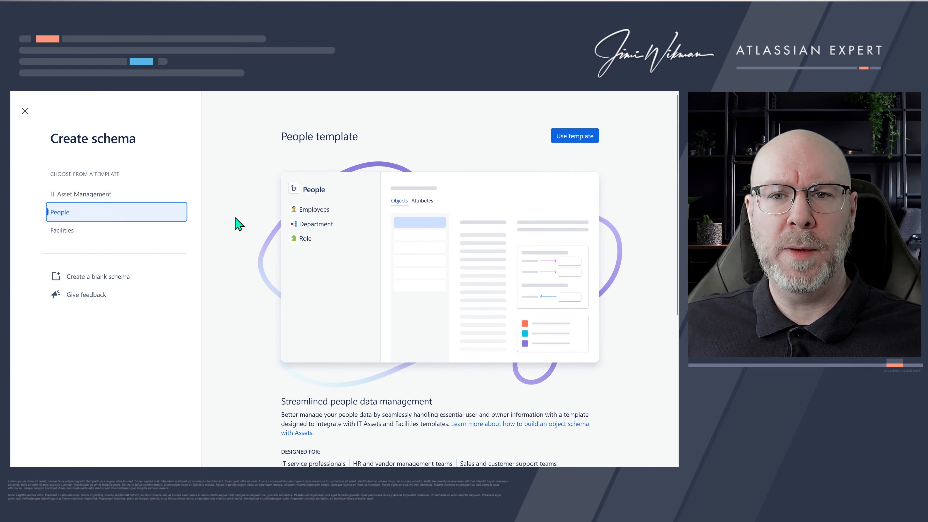
{"action": "left_click", "coordinate": [119, 237]}
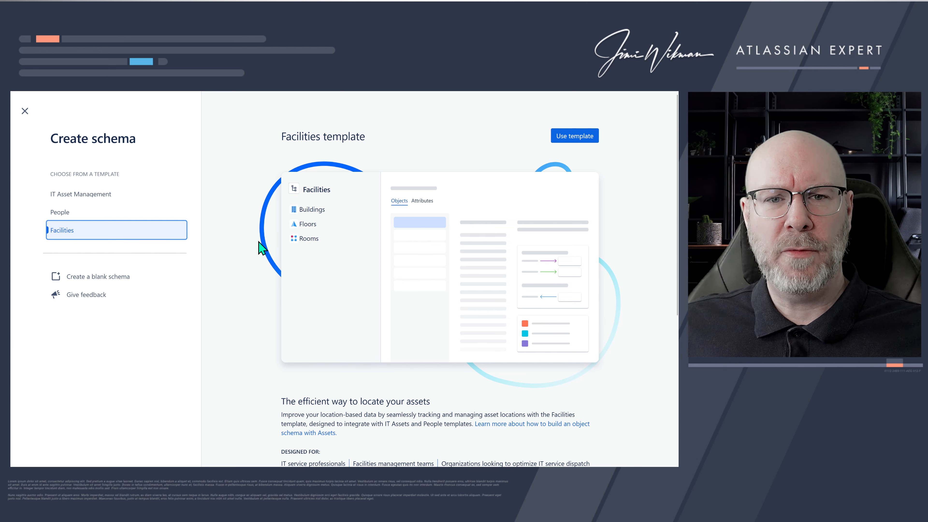
{"action": "left_click", "coordinate": [120, 280]}
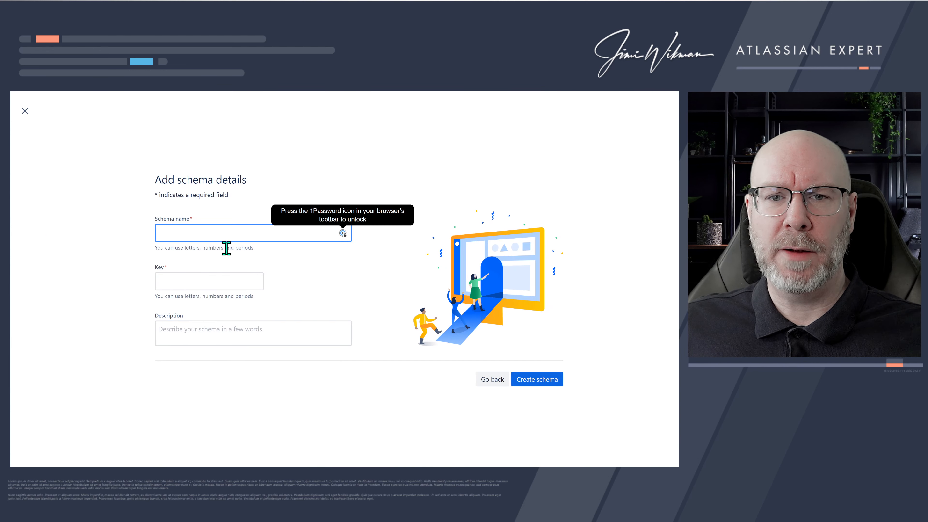
- Name the new schema Atlassian Configurations
{"action": "left_click", "coordinate": [225, 231]}
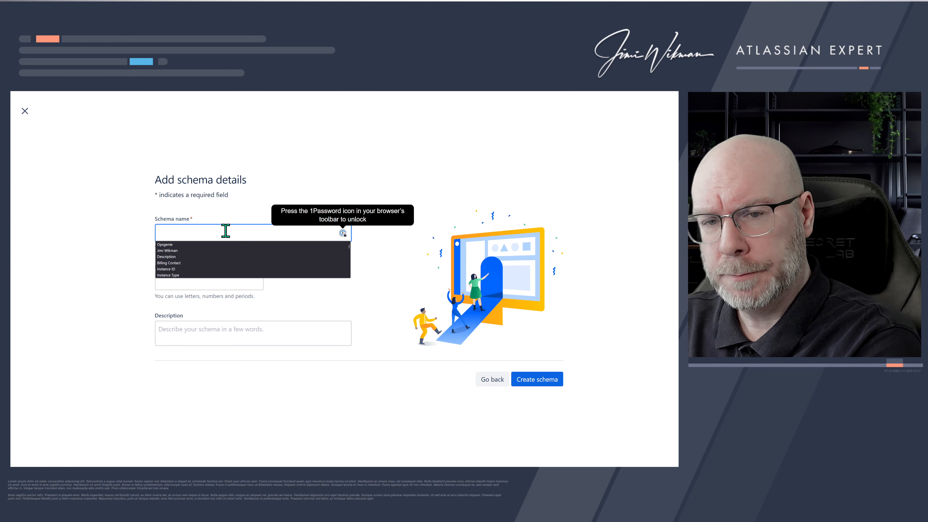
{"action": "type", "text": "At"}
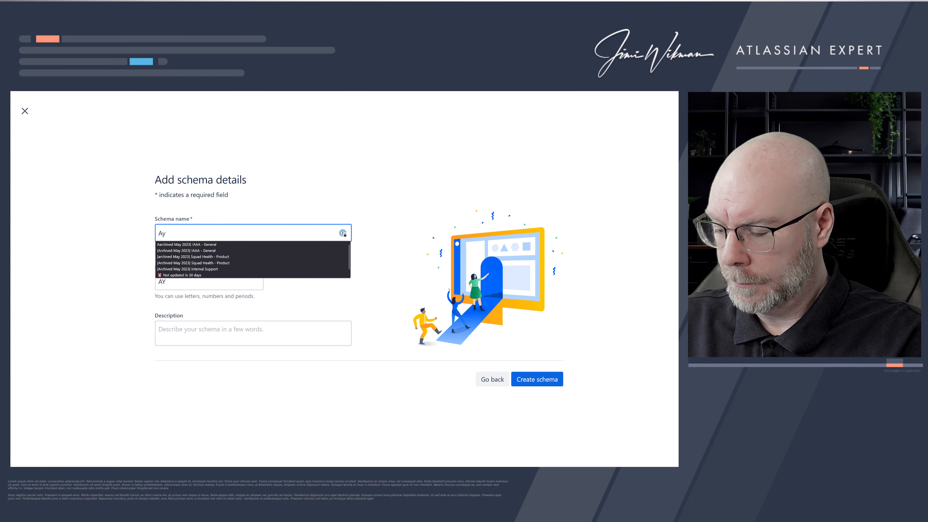
{"action": "type", "text": "lass"}
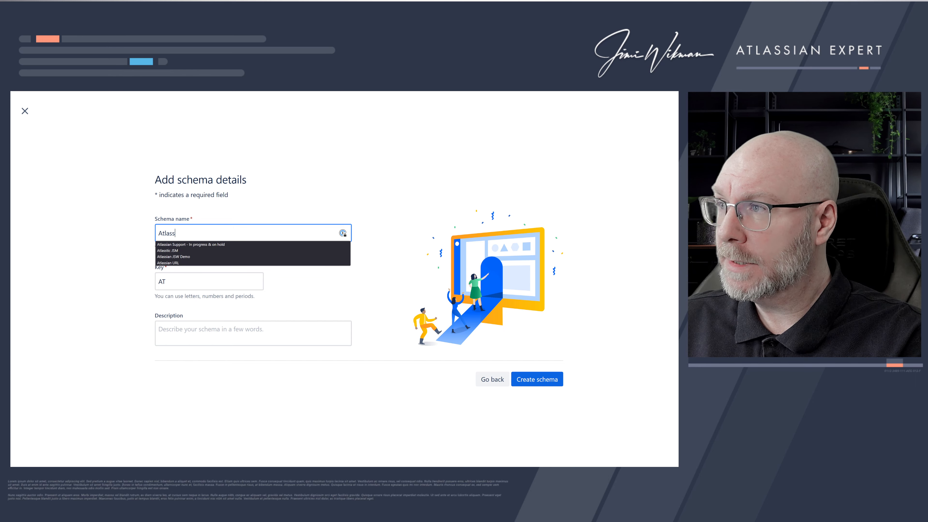
{"action": "type", "text": "ian C"}
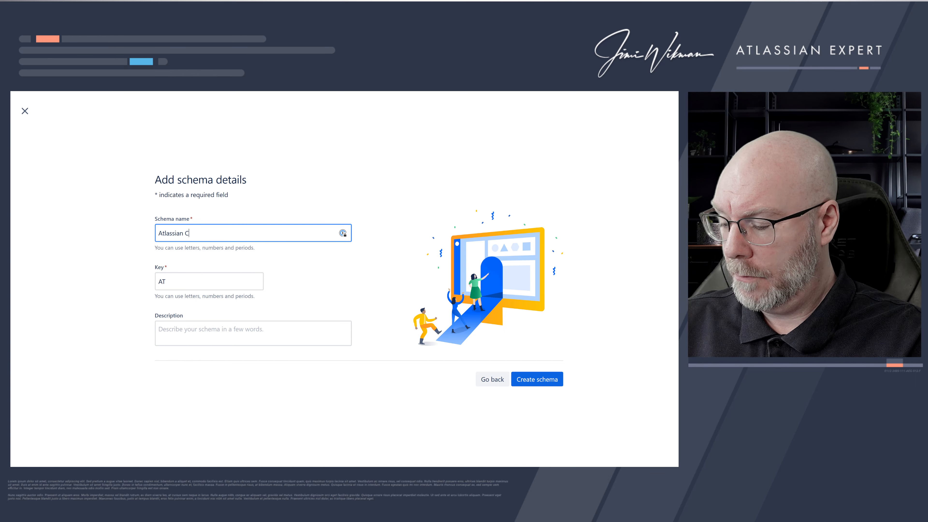
{"action": "type", "text": "onfigurations"}
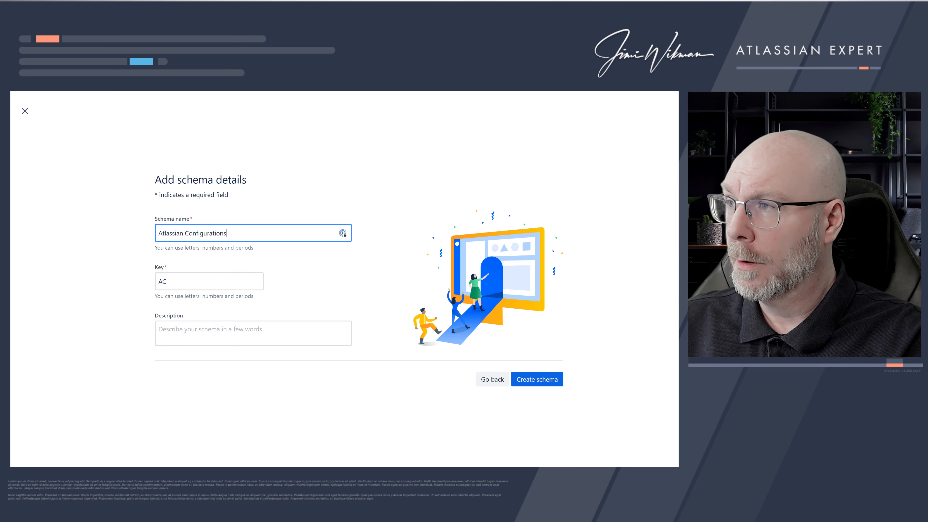
- Set the schema key to Atlassian and the description to Atlassian documentation, and create the schema
{"action": "key", "text": "Tab"}
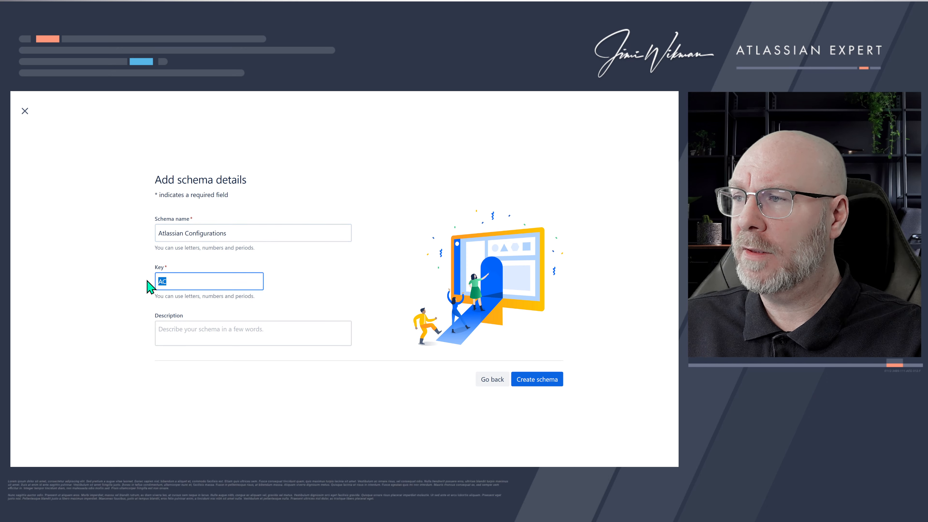
{"action": "type", "text": "Atlassian"}
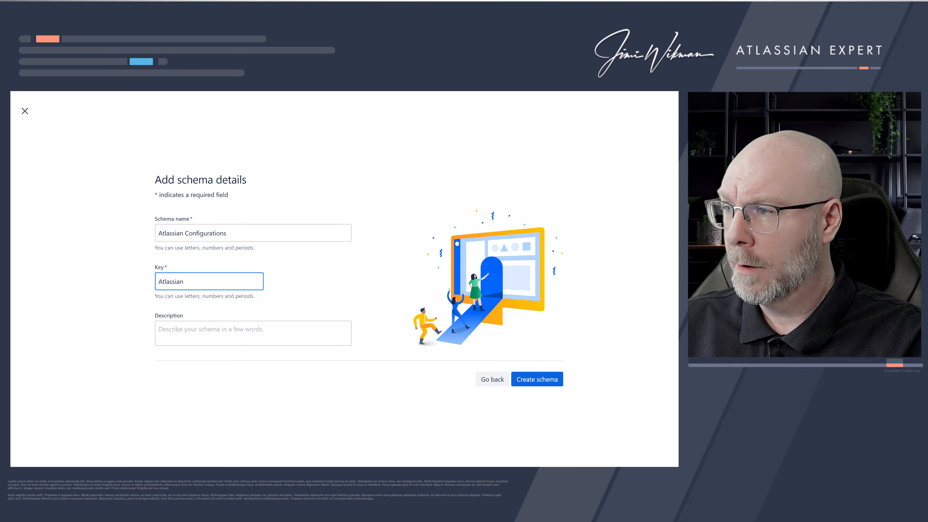
{"action": "left_click", "coordinate": [209, 333]}
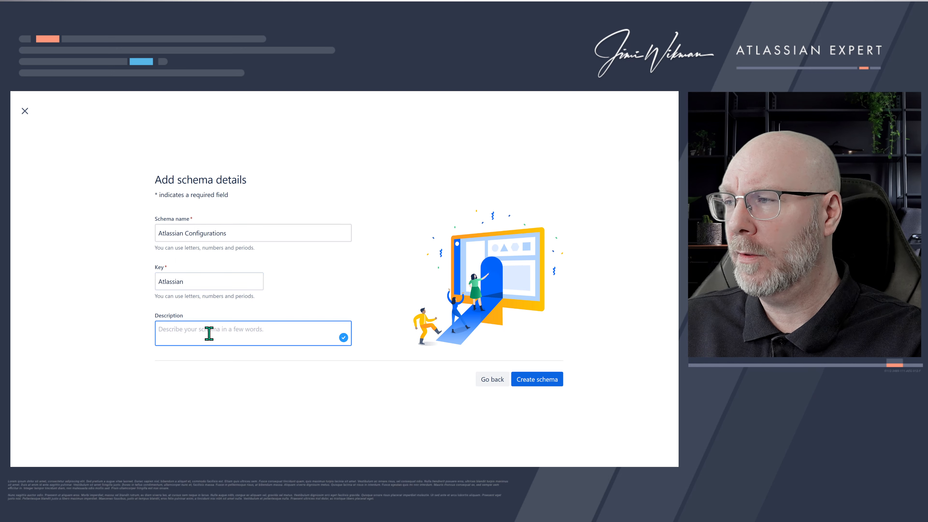
{"action": "type", "text": "Atl"}
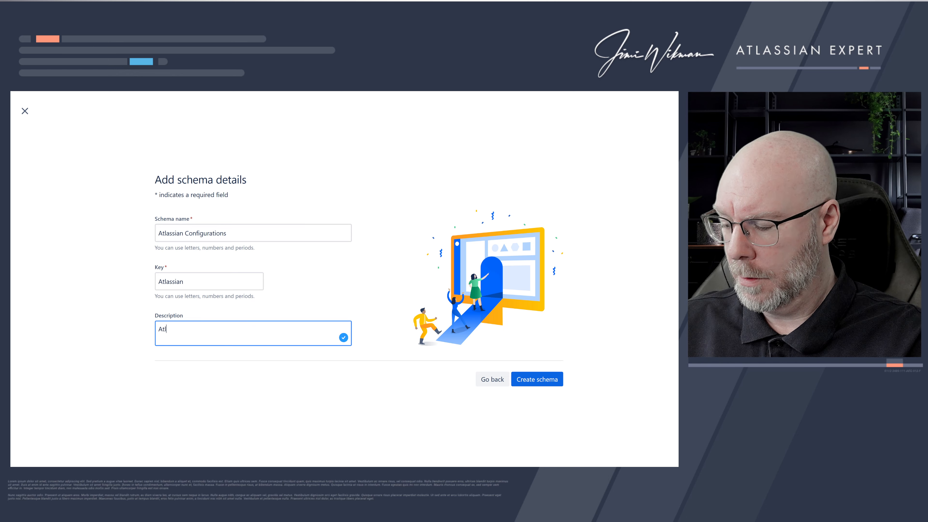
{"action": "type", "text": "assian docu"}
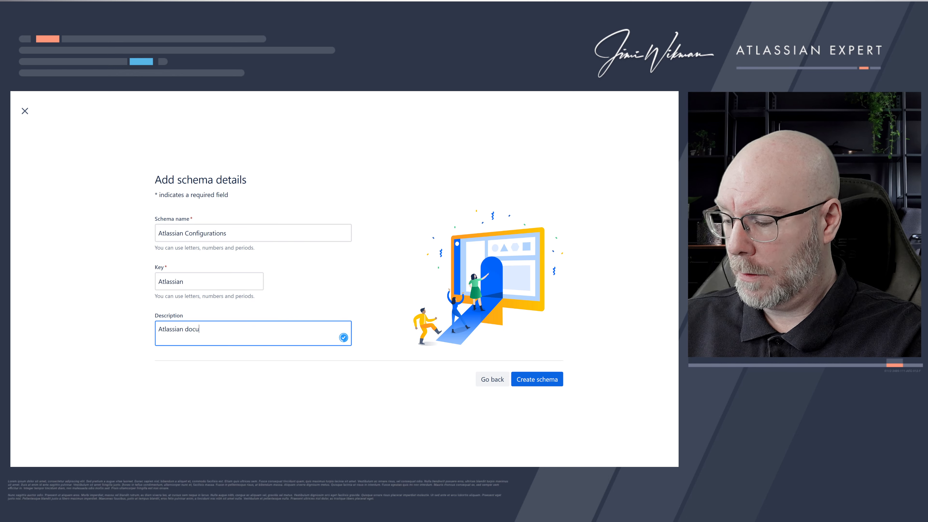
{"action": "type", "text": "mentation"}
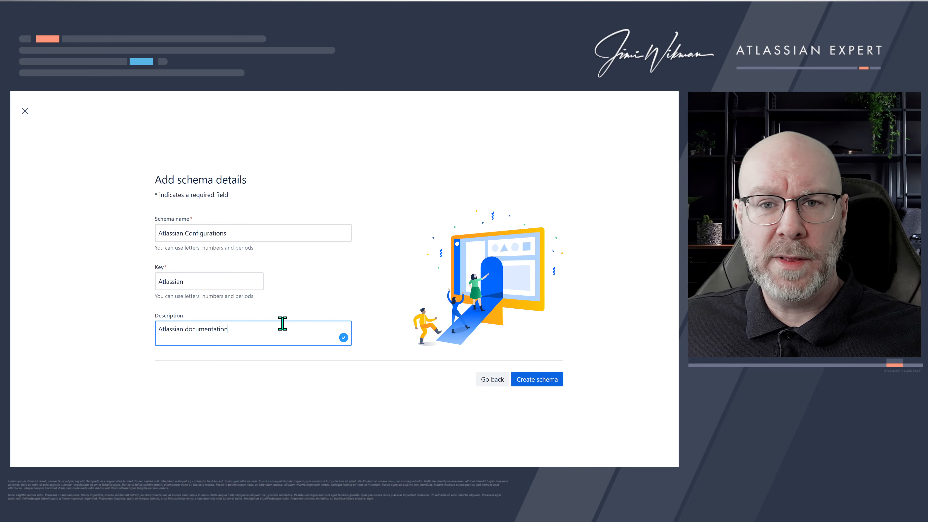
{"action": "left_click", "coordinate": [535, 382]}
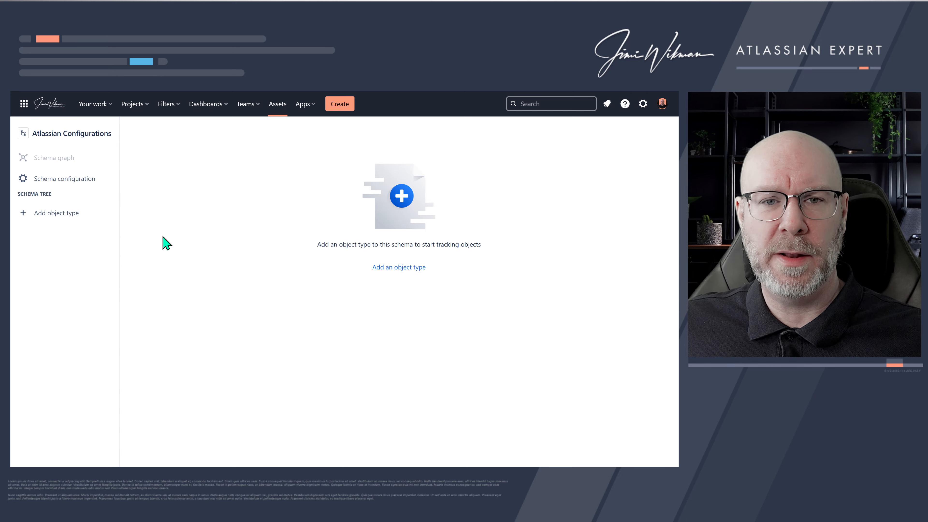
- Open the schema configuration and review its general options, toggling attribute validation in quick object creation off and back on
{"action": "left_click", "coordinate": [75, 178]}
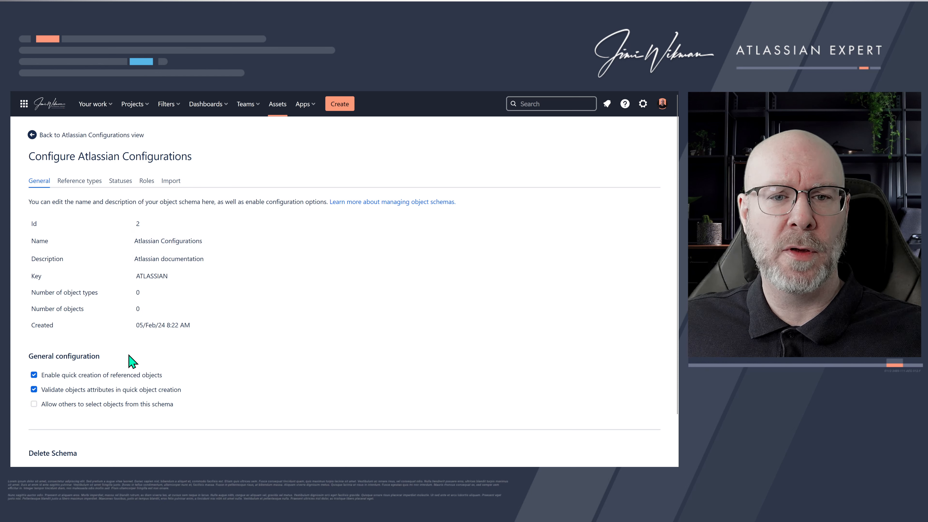
{"action": "scroll", "coordinate": [130, 357], "scroll_direction": "down", "scroll_amount": 2}
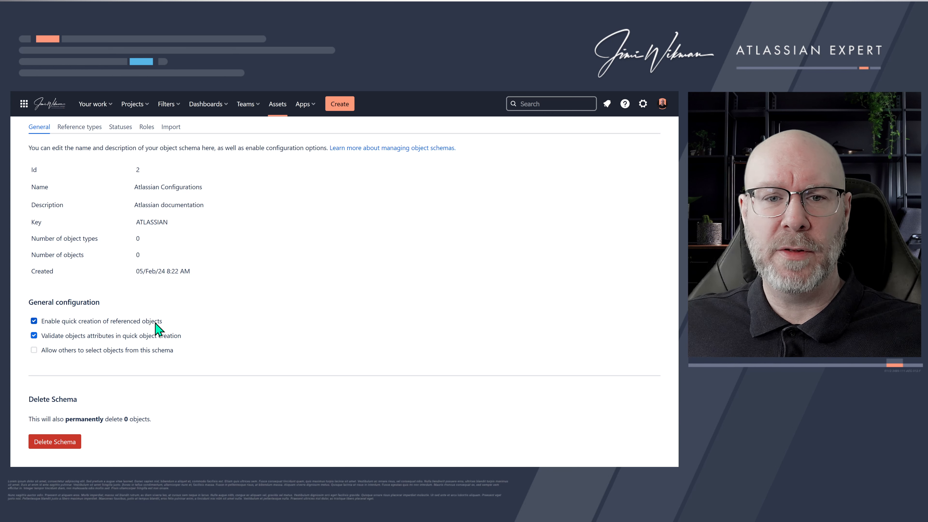
{"action": "left_click_drag", "start_coordinate": [188, 337], "coordinate": [43, 342]}
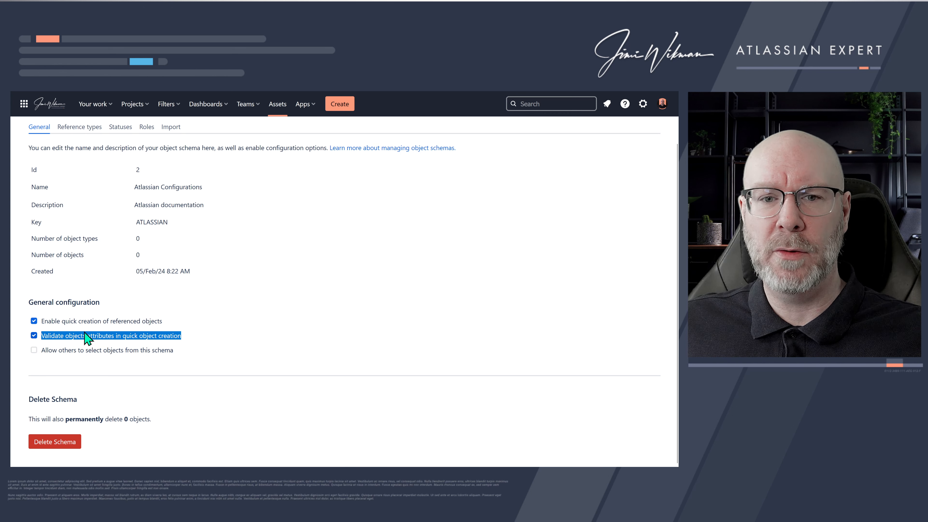
{"action": "left_click", "coordinate": [179, 336]}
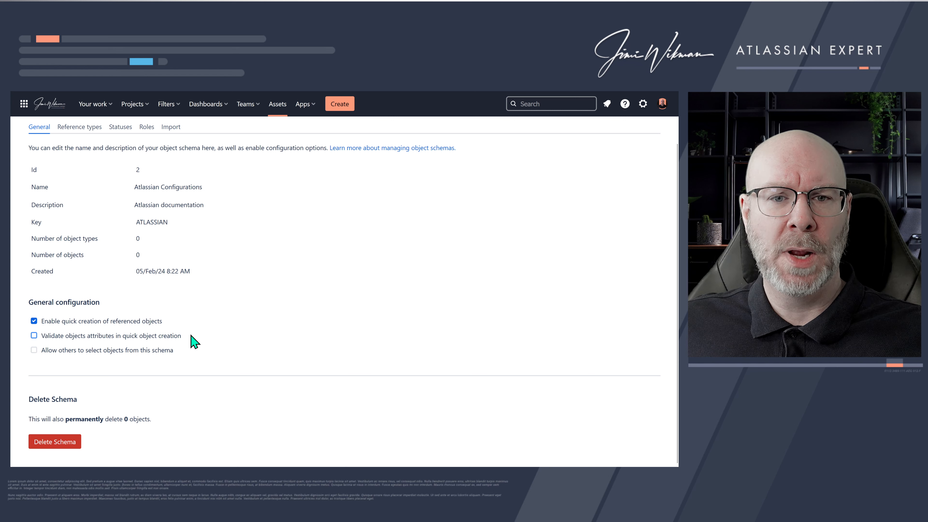
{"action": "left_click", "coordinate": [34, 335]}
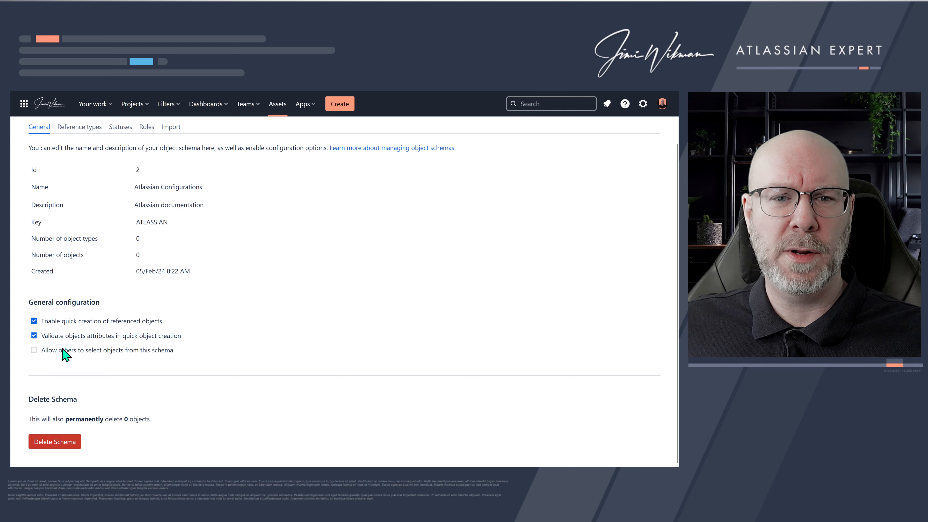
- Browse the schema's reference types, statuses and roles sections
{"action": "scroll", "coordinate": [136, 324], "scroll_direction": "up", "scroll_amount": 2}
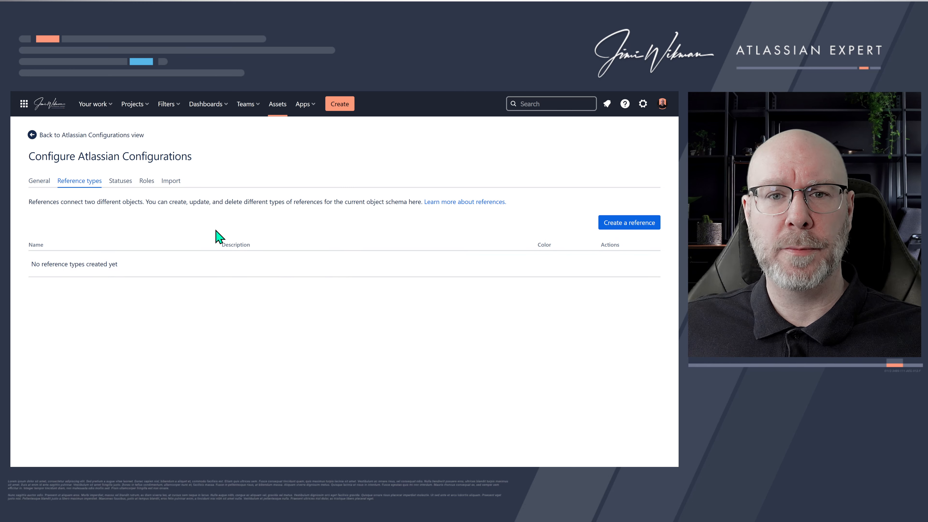
{"action": "left_click", "coordinate": [126, 188]}
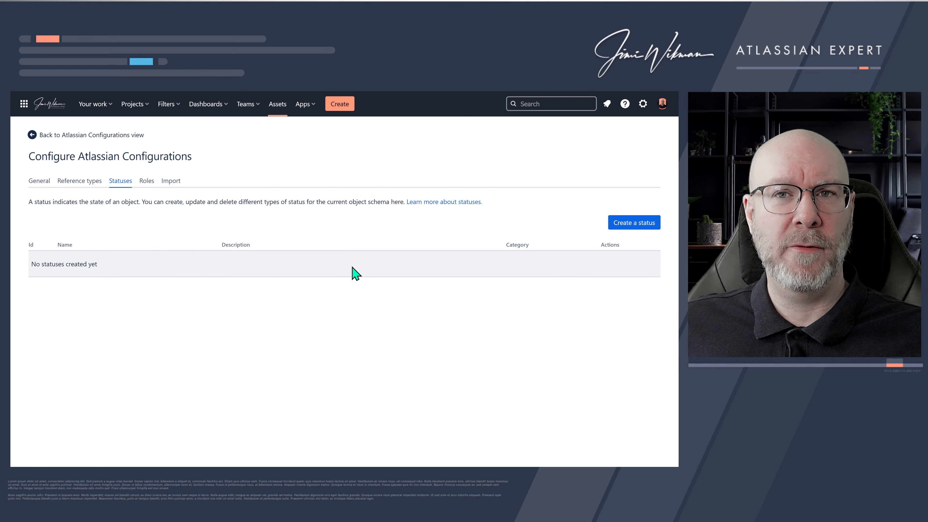
{"action": "left_click", "coordinate": [149, 182]}
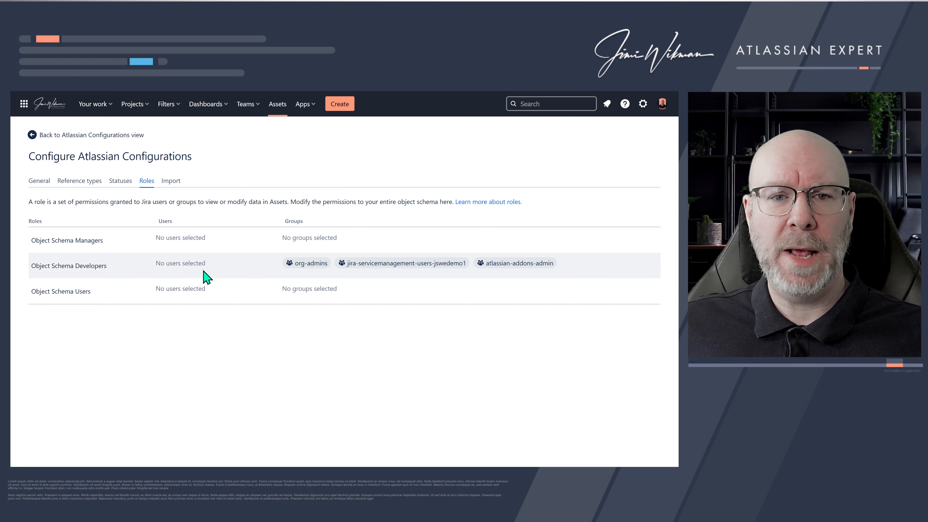
- Try adding your own user and the jira-admins-jswedemo1 group to the Object Schema Managers role, then remove both
{"action": "left_click", "coordinate": [199, 238]}
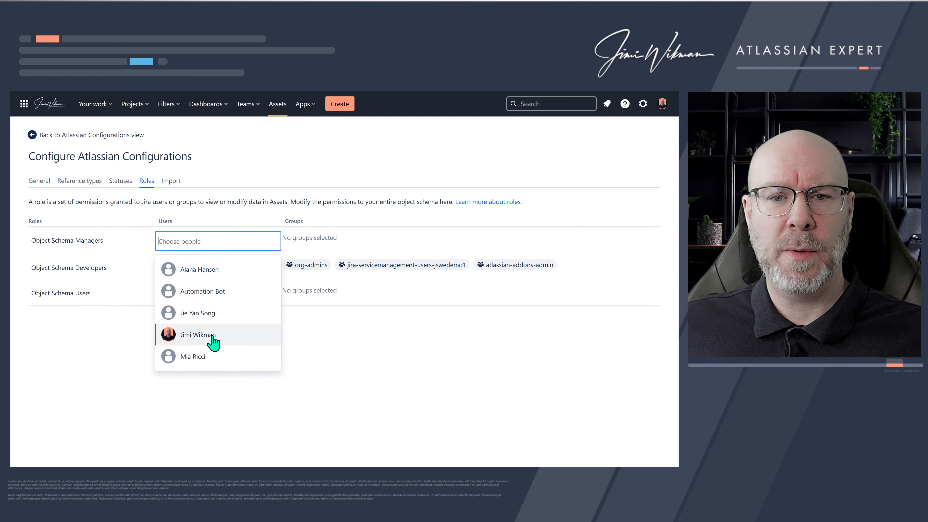
{"action": "left_click", "coordinate": [212, 336]}
{"action": "left_click", "coordinate": [338, 350]}
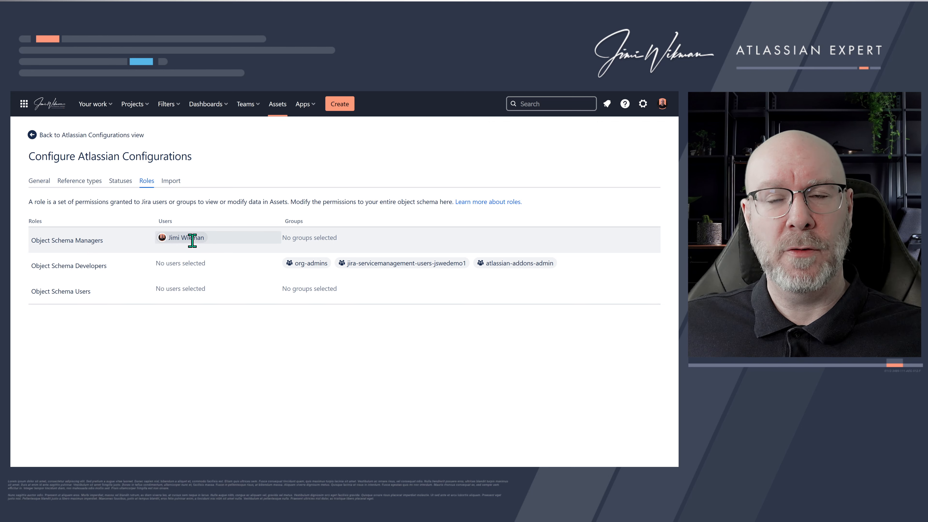
{"action": "left_click", "coordinate": [313, 238]}
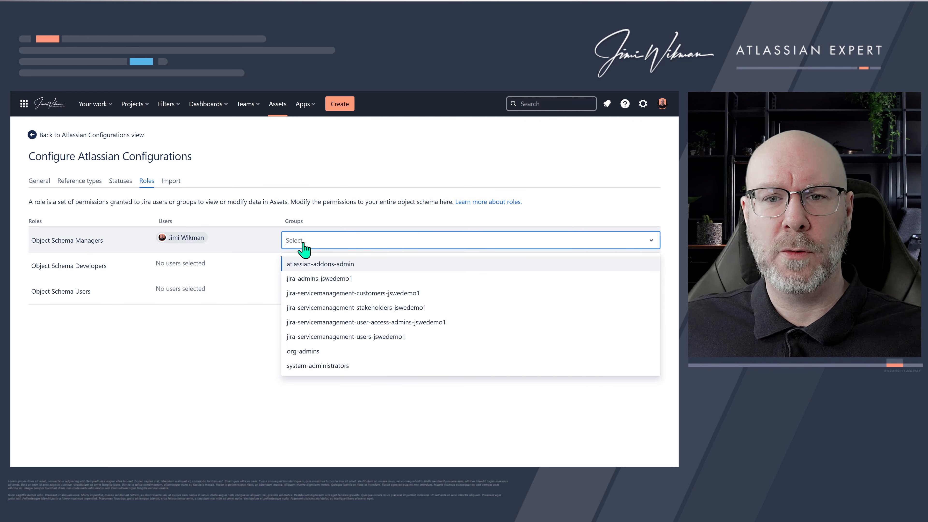
{"action": "left_click", "coordinate": [352, 279]}
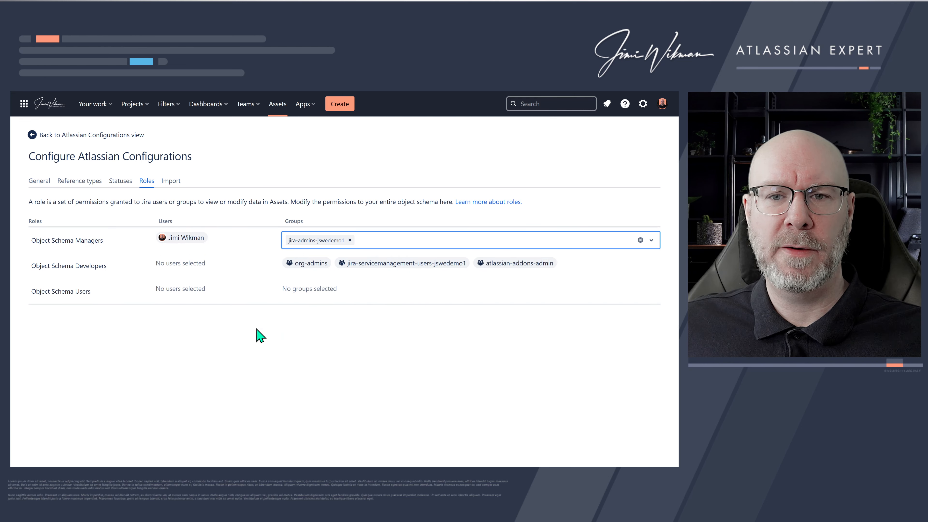
{"action": "left_click", "coordinate": [261, 329]}
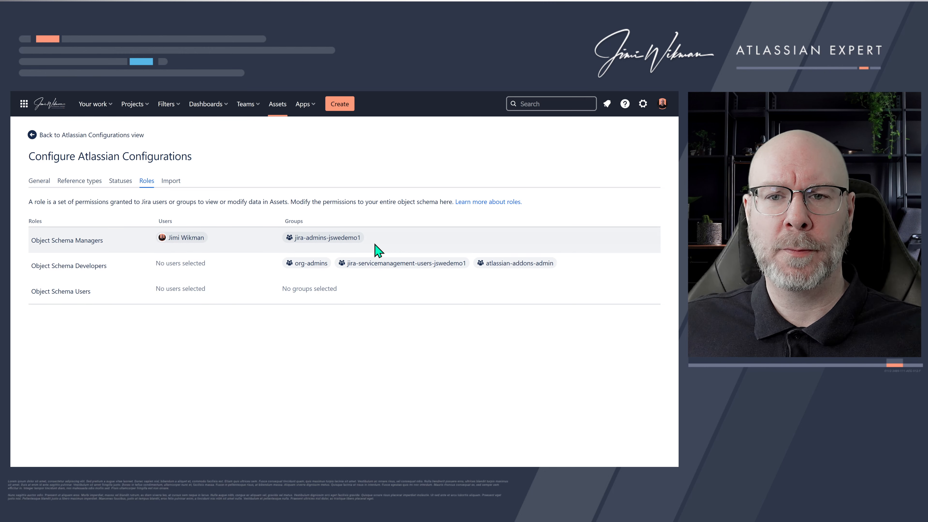
{"action": "left_click", "coordinate": [366, 241]}
{"action": "left_click", "coordinate": [355, 240]}
{"action": "left_click", "coordinate": [213, 243]}
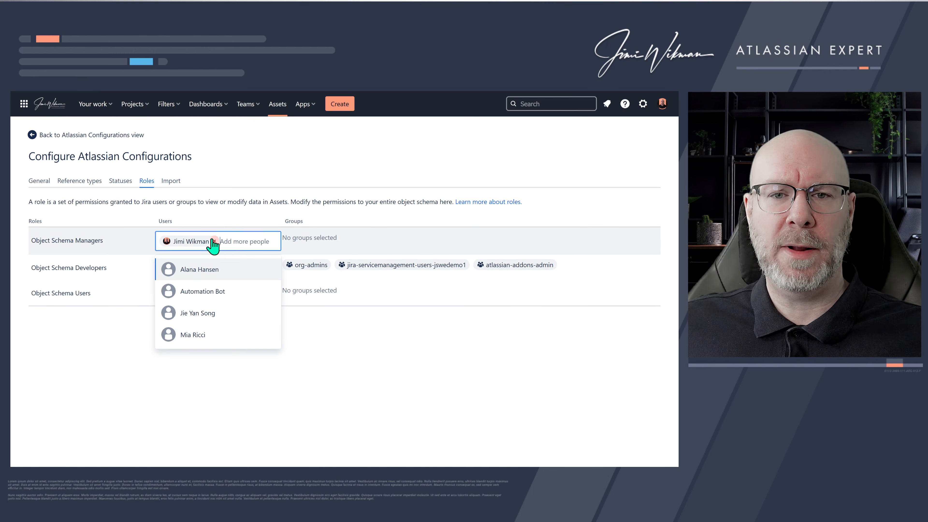
{"action": "left_click", "coordinate": [214, 242]}
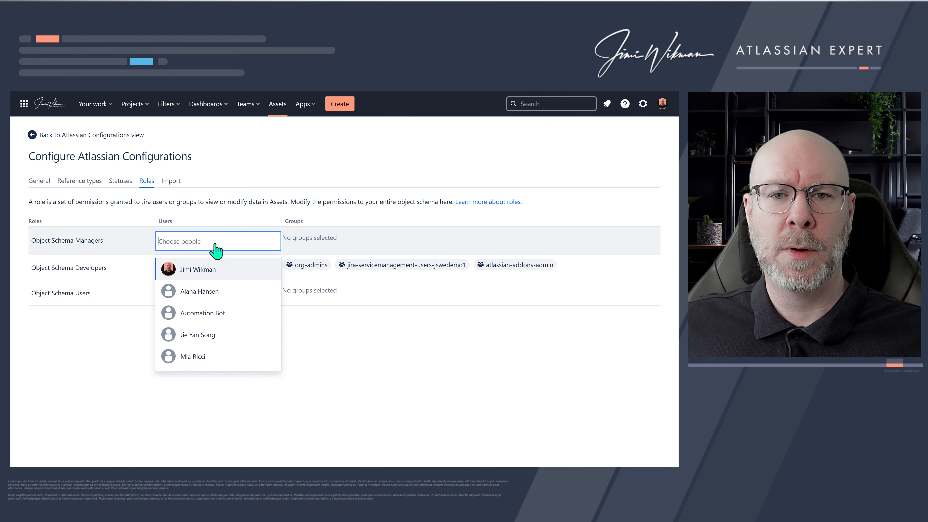
{"action": "left_click", "coordinate": [352, 346]}
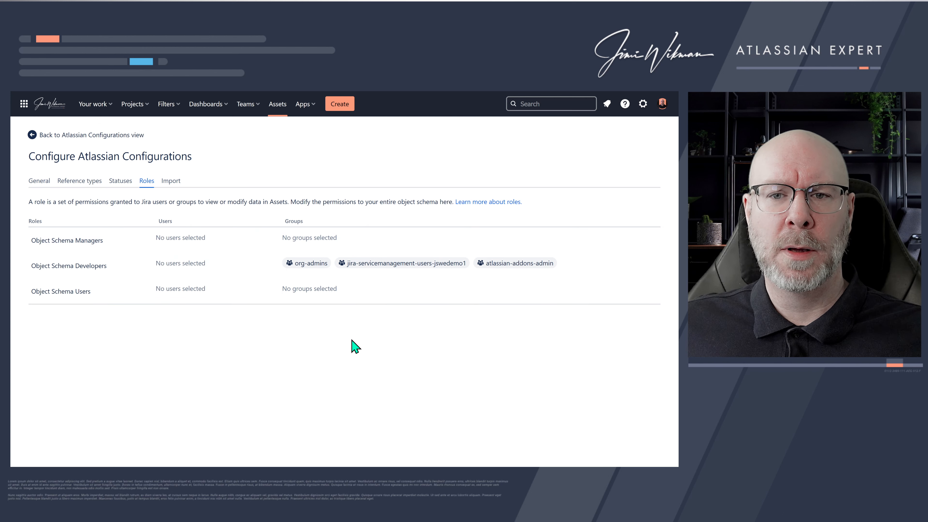
- Open the schema's import section, preview the available import types for a new import, and go back
{"action": "left_click", "coordinate": [171, 182]}
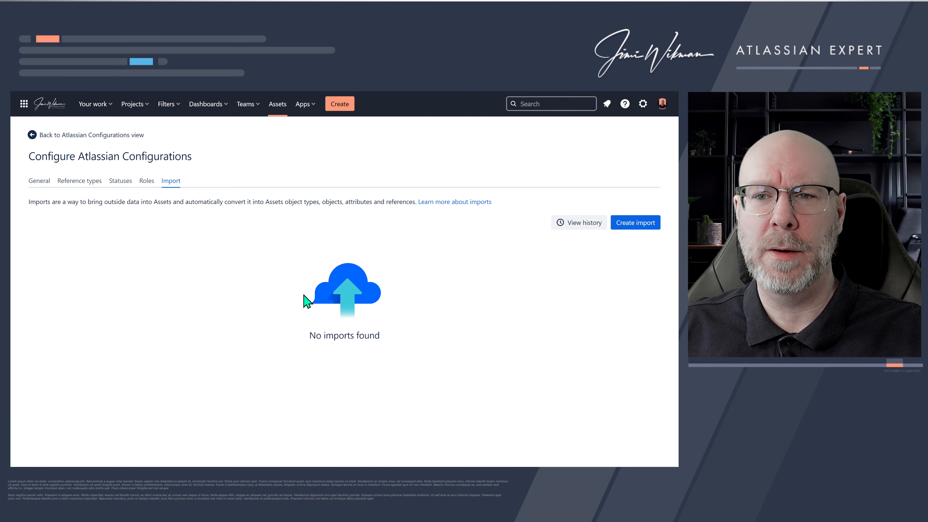
{"action": "left_click", "coordinate": [635, 225]}
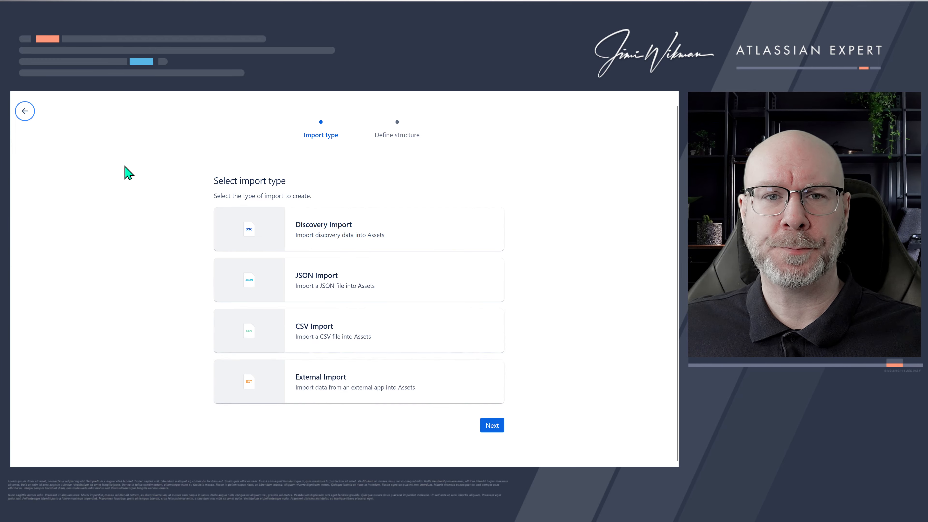
{"action": "left_click", "coordinate": [25, 111]}
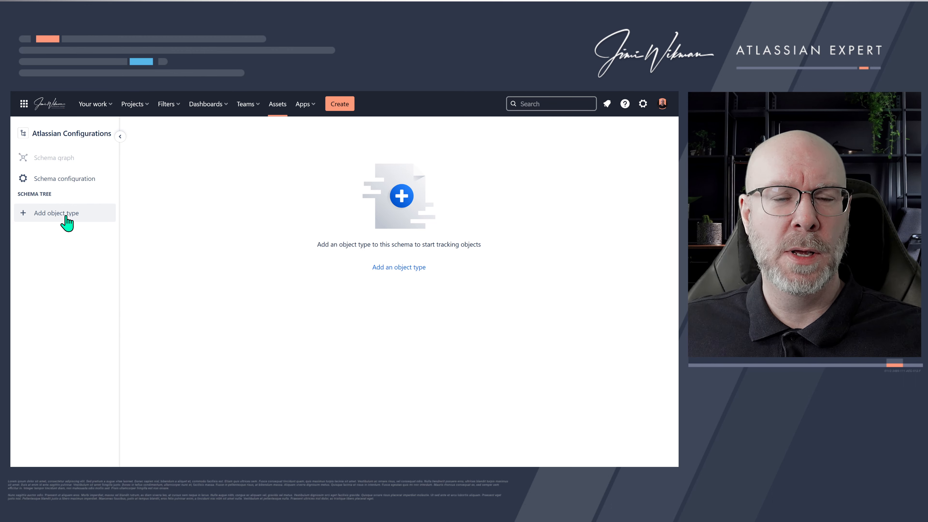
- Start adding a new object type to the schema tree named Projects
{"action": "left_click", "coordinate": [54, 215]}
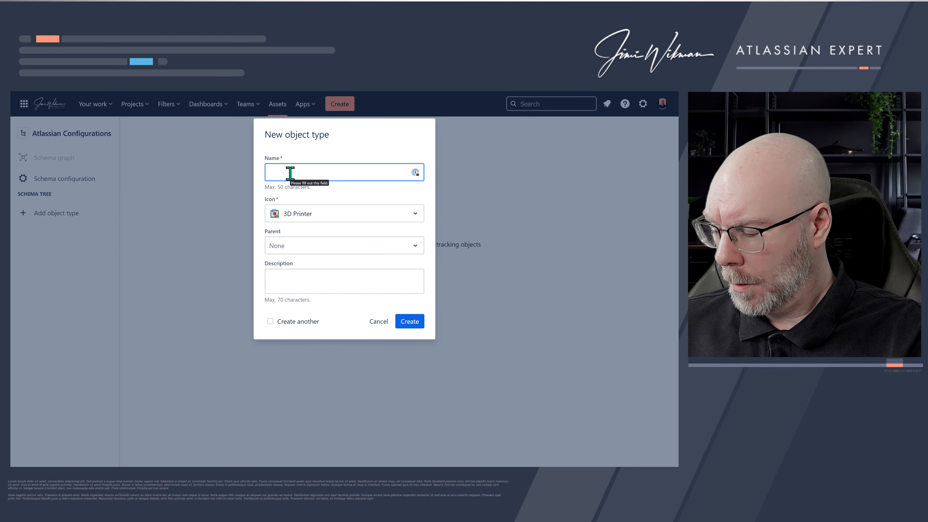
{"action": "type", "text": "Project"}
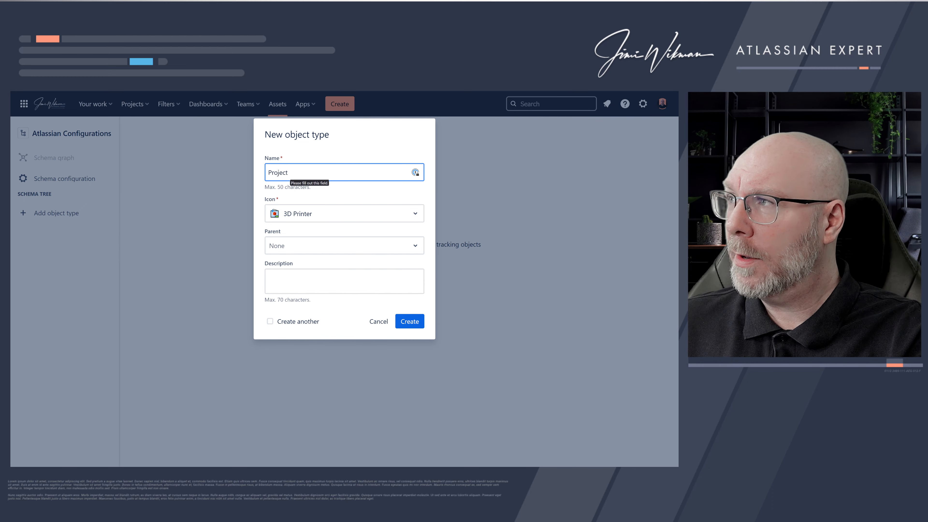
{"action": "left_click_drag", "start_coordinate": [330, 135], "coordinate": [285, 135]}
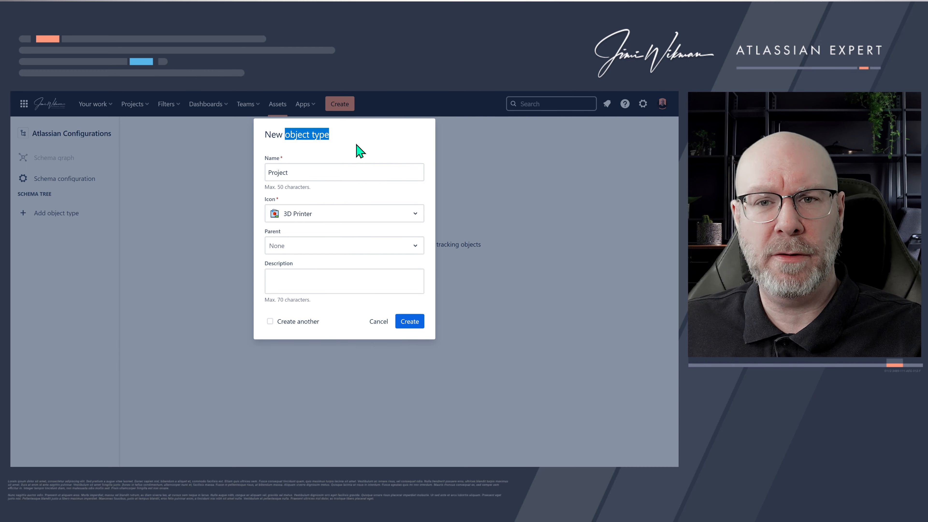
{"action": "left_click", "coordinate": [321, 171]}
{"action": "type", "text": "s"}
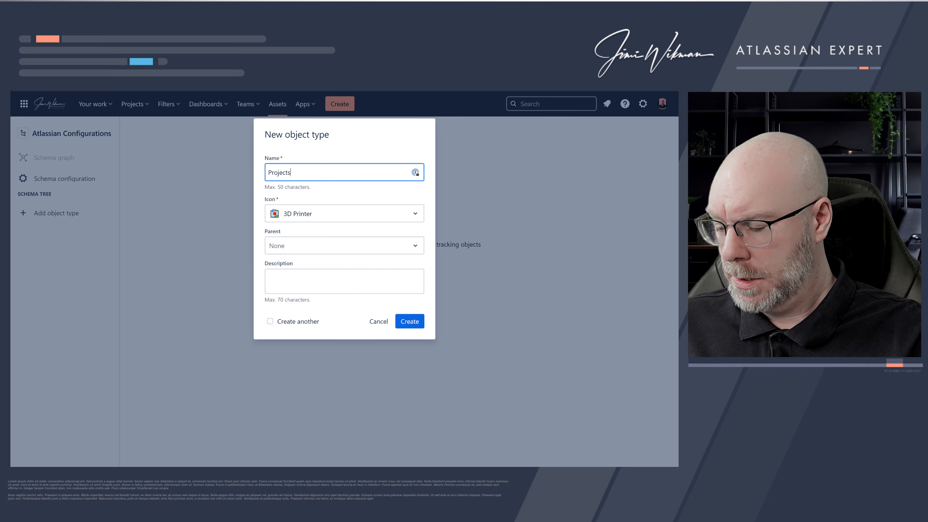
- Set the Projects object type's icon to Globe, leave the parent as None, and create it
{"action": "left_click", "coordinate": [310, 214]}
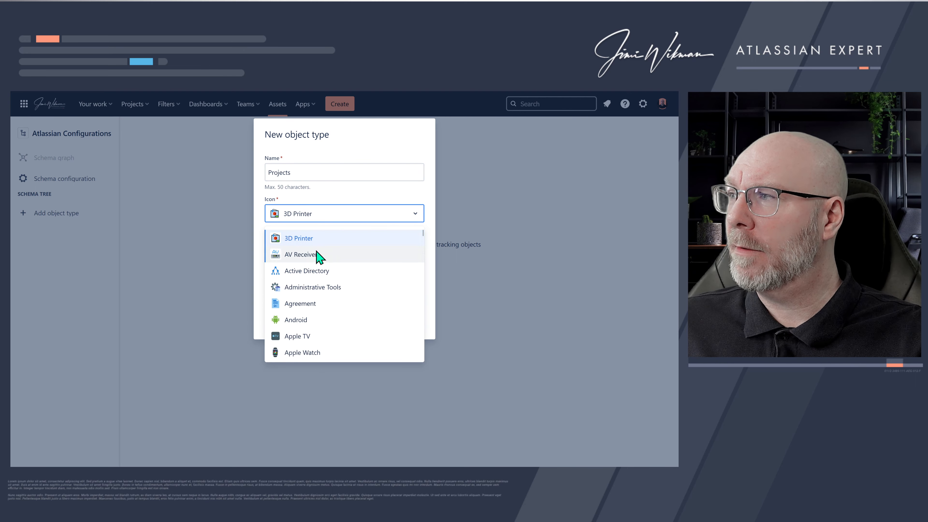
{"action": "scroll", "coordinate": [316, 261], "scroll_direction": "down", "scroll_amount": 15}
{"action": "left_click", "coordinate": [302, 260]}
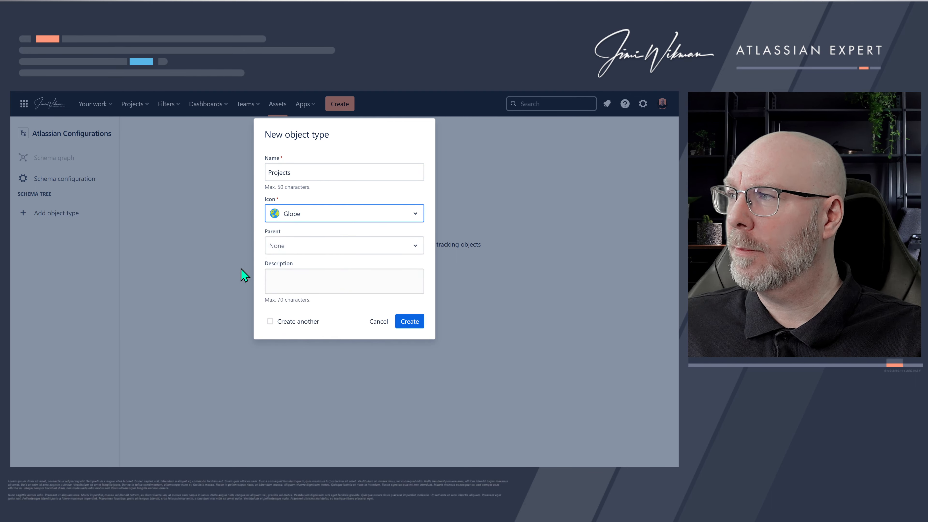
{"action": "left_click", "coordinate": [296, 247]}
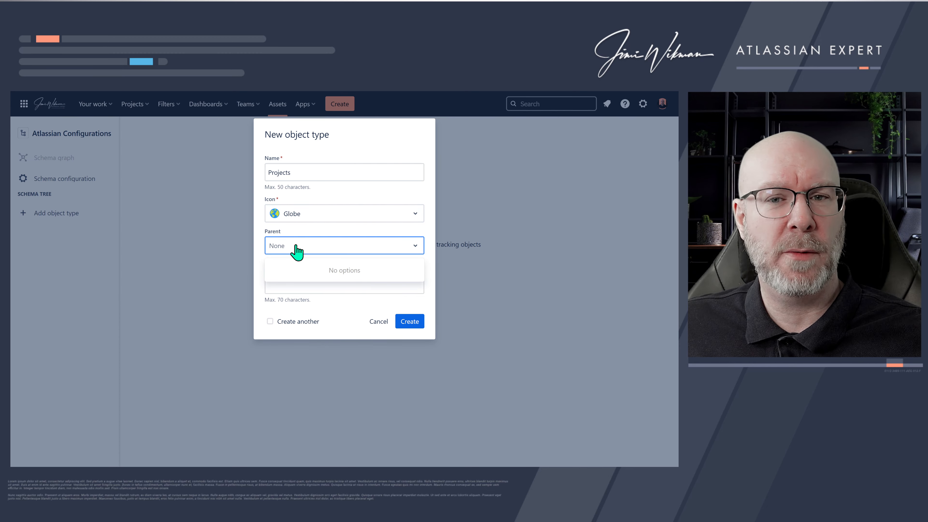
{"action": "left_click", "coordinate": [296, 246]}
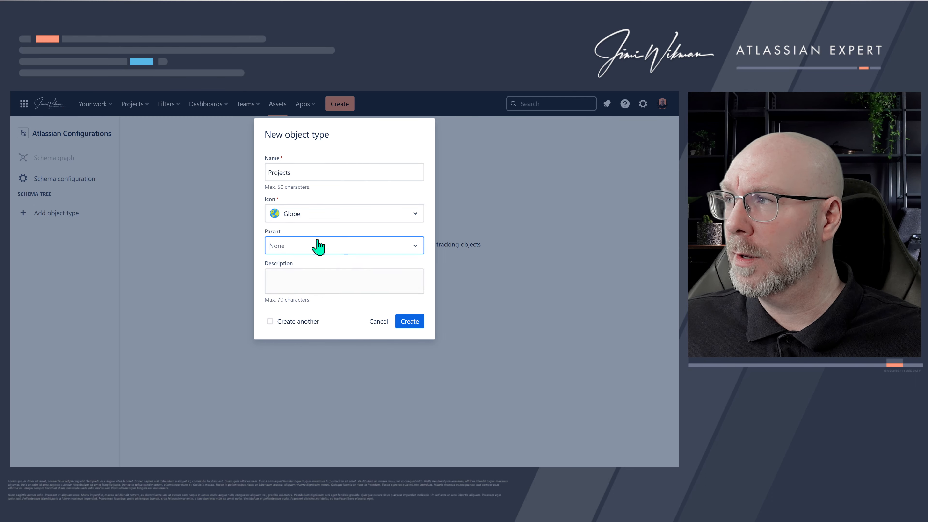
{"action": "left_click", "coordinate": [415, 319]}
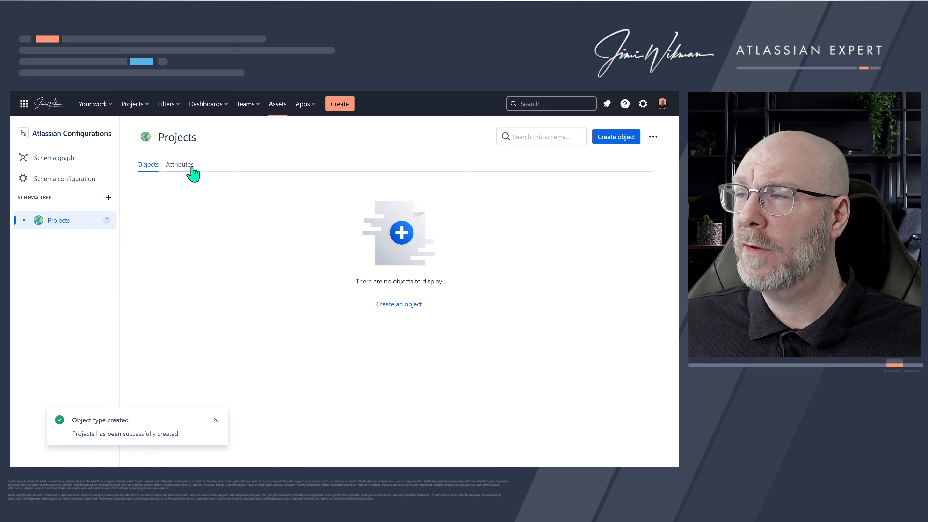
- Inspect the default attributes of the Projects object type, then return to its objects list
{"action": "left_click", "coordinate": [179, 165]}
{"action": "left_click", "coordinate": [192, 287]}
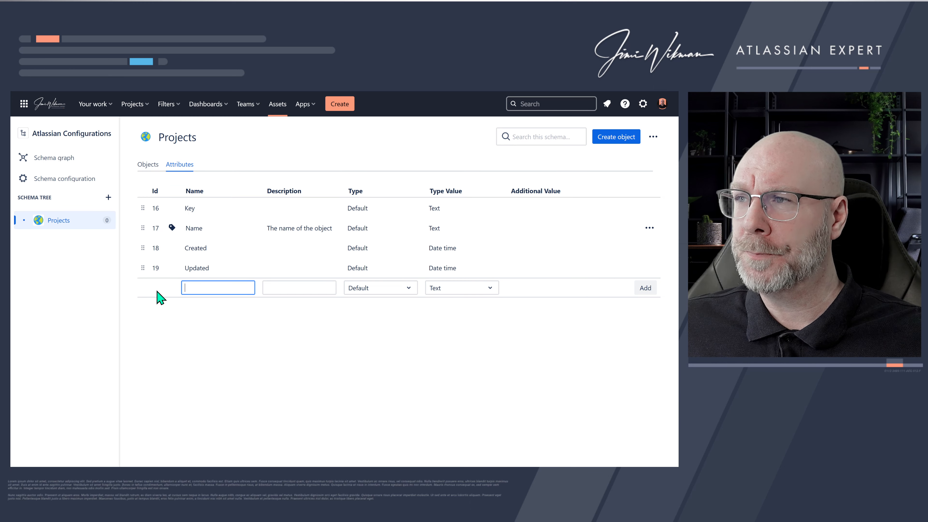
{"action": "left_click", "coordinate": [168, 316]}
{"action": "left_click", "coordinate": [157, 161]}
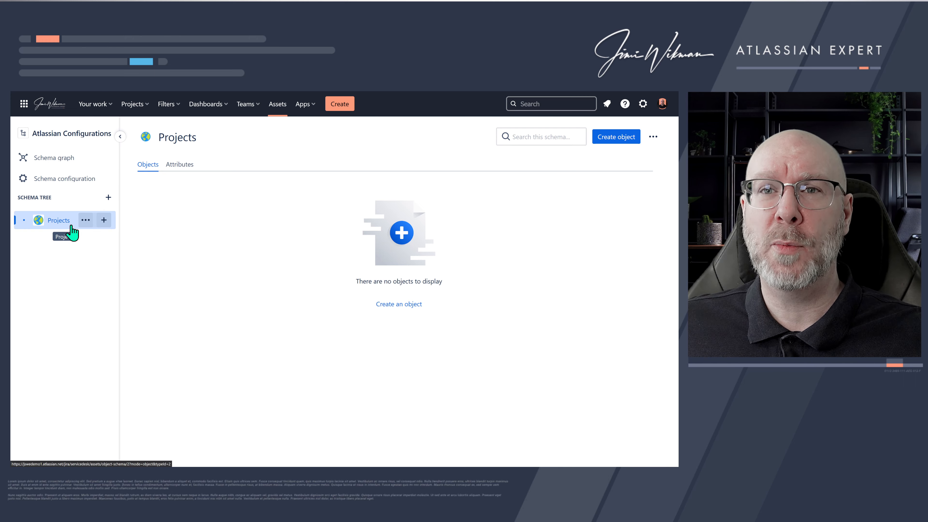
- Add a child object type named Project under Projects with the Debian icon
{"action": "left_click", "coordinate": [103, 221]}
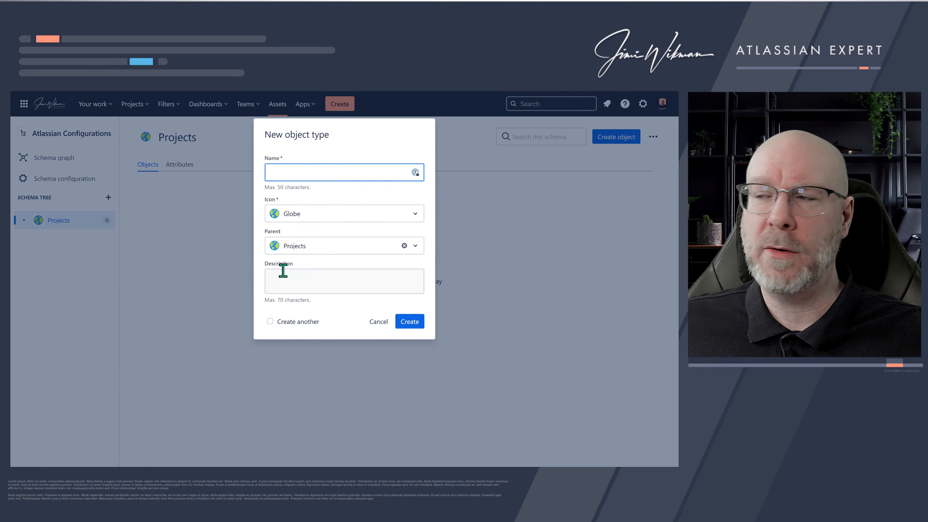
{"action": "type", "text": "Project"}
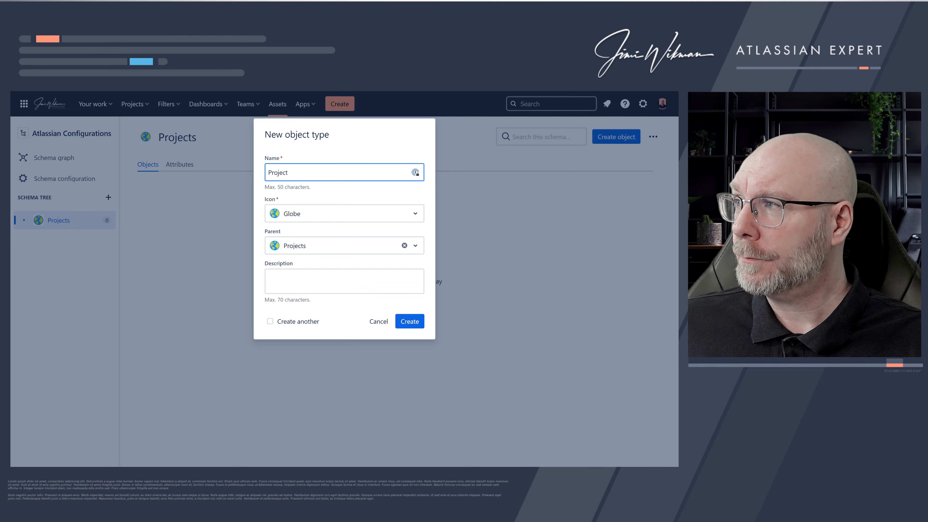
{"action": "left_click", "coordinate": [389, 216]}
{"action": "scroll", "coordinate": [323, 278], "scroll_direction": "down", "scroll_amount": 5}
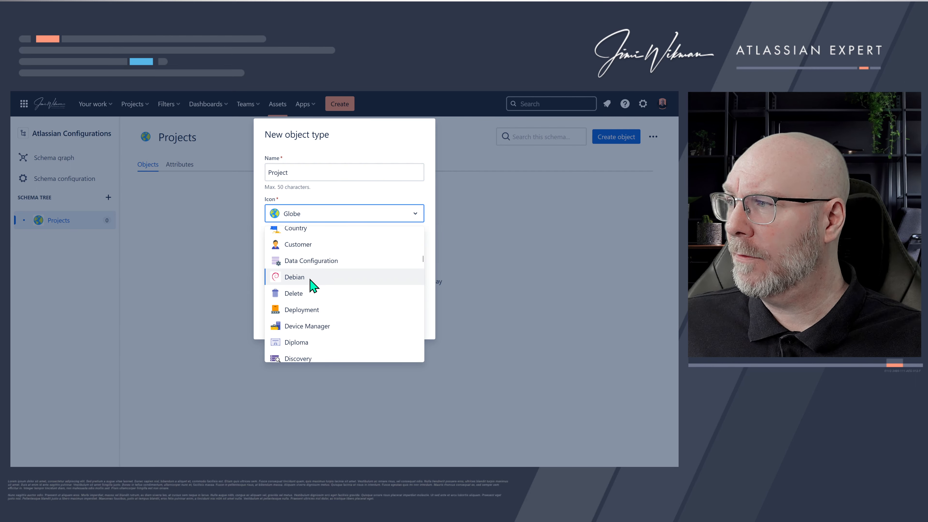
{"action": "left_click", "coordinate": [310, 288]}
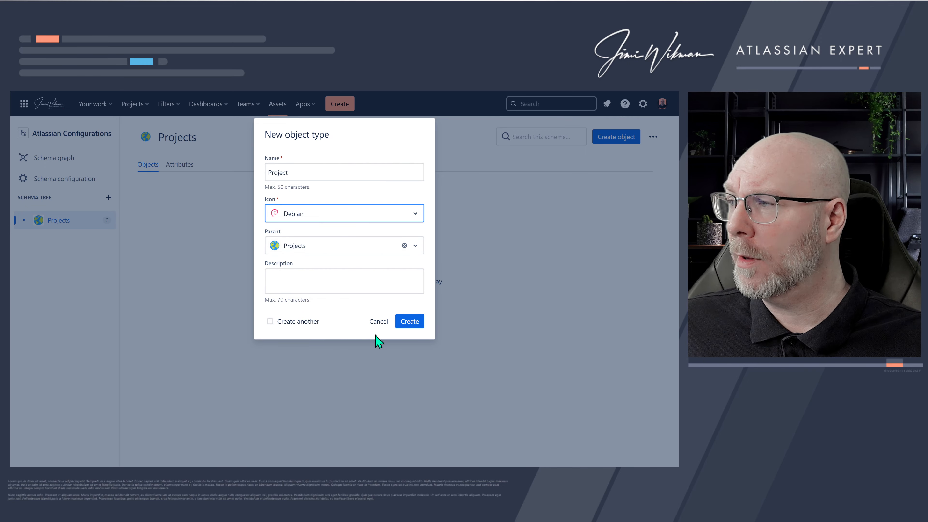
{"action": "left_click", "coordinate": [406, 324]}
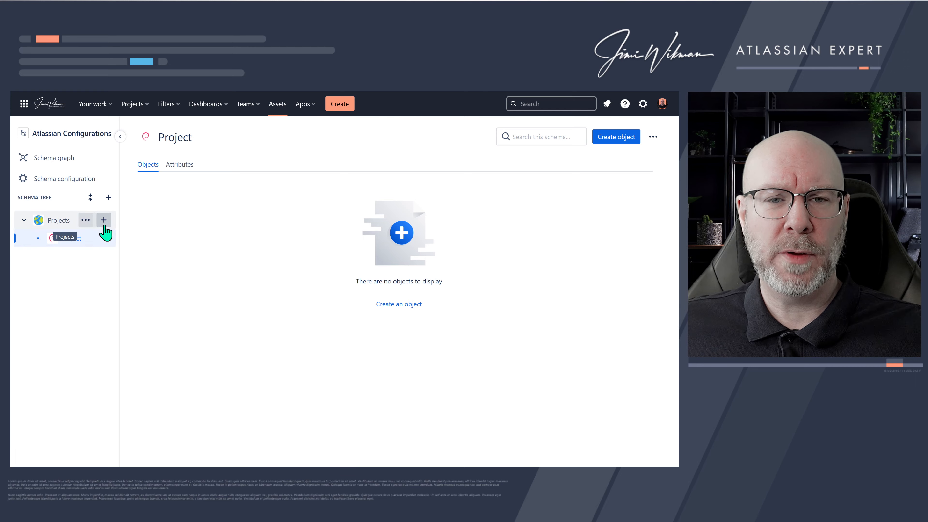
- Add another object type under Projects named Project Category with the Active Directory icon
{"action": "left_click", "coordinate": [104, 220]}
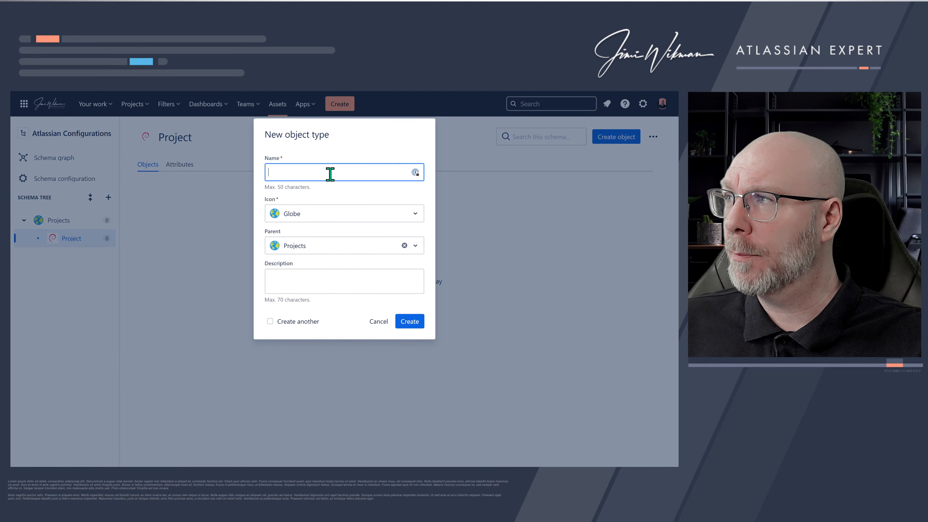
{"action": "type", "text": "Projec"}
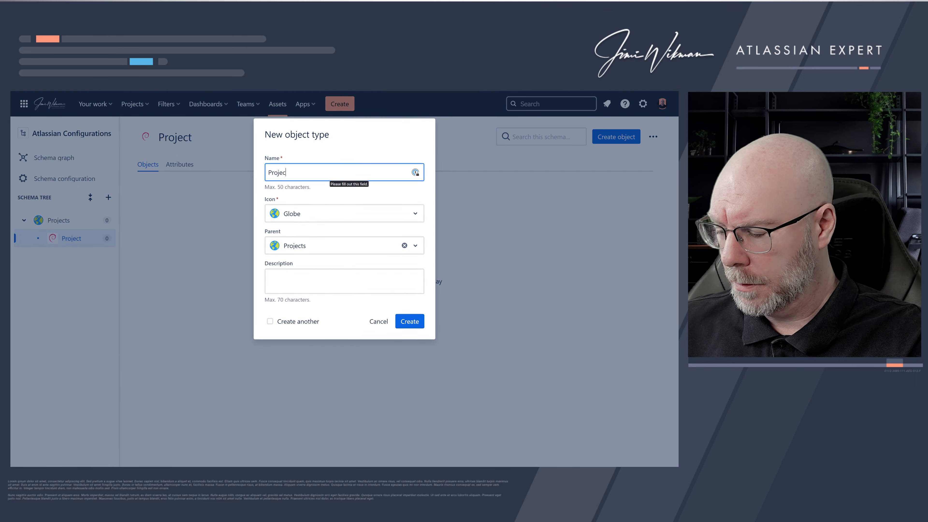
{"action": "type", "text": "t Catego"}
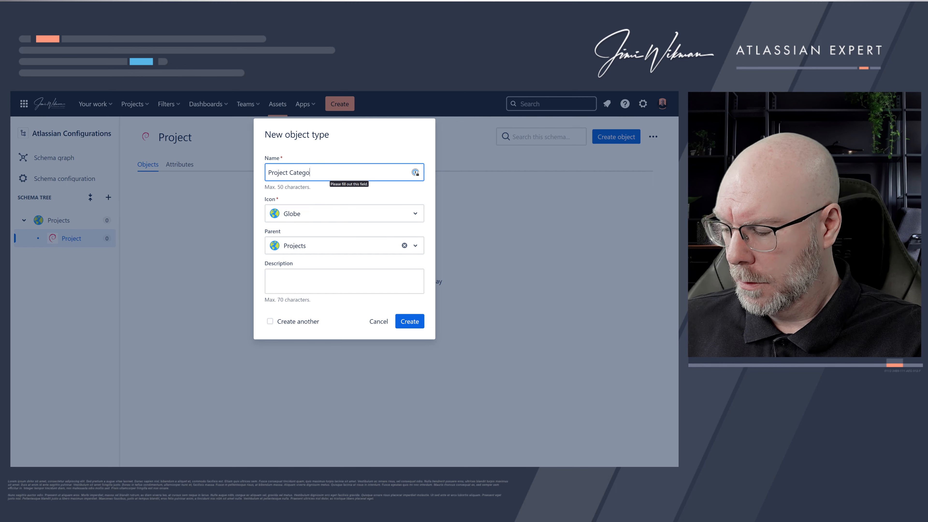
{"action": "type", "text": "ry"}
{"action": "left_click", "coordinate": [310, 216]}
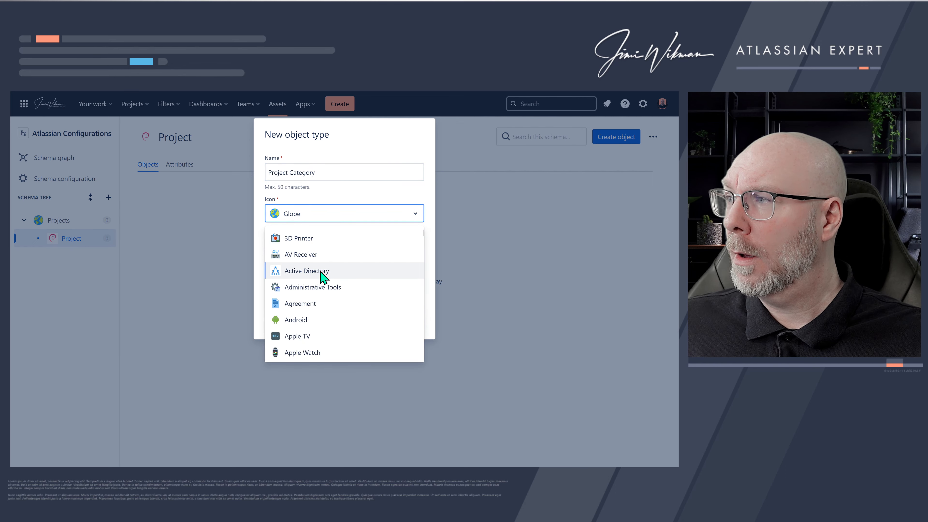
{"action": "left_click", "coordinate": [323, 272]}
{"action": "left_click", "coordinate": [406, 324]}
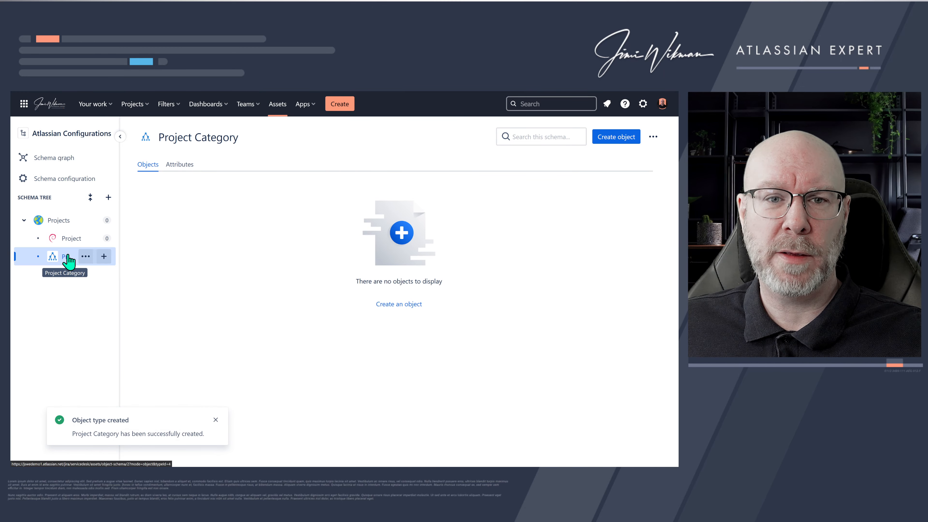
- Move Project Category under Project in the schema tree and widen the tree panel
{"action": "left_click_drag", "start_coordinate": [69, 261], "coordinate": [78, 244]}
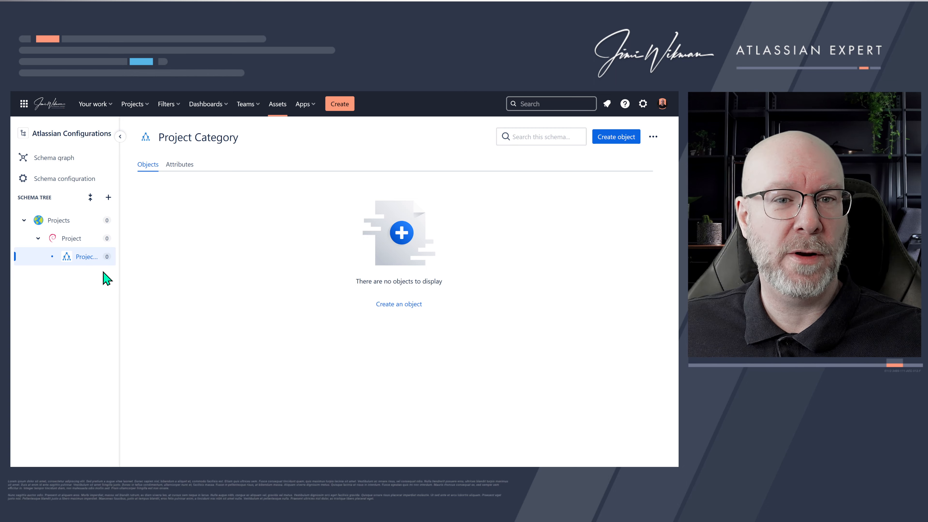
{"action": "left_click", "coordinate": [38, 238]}
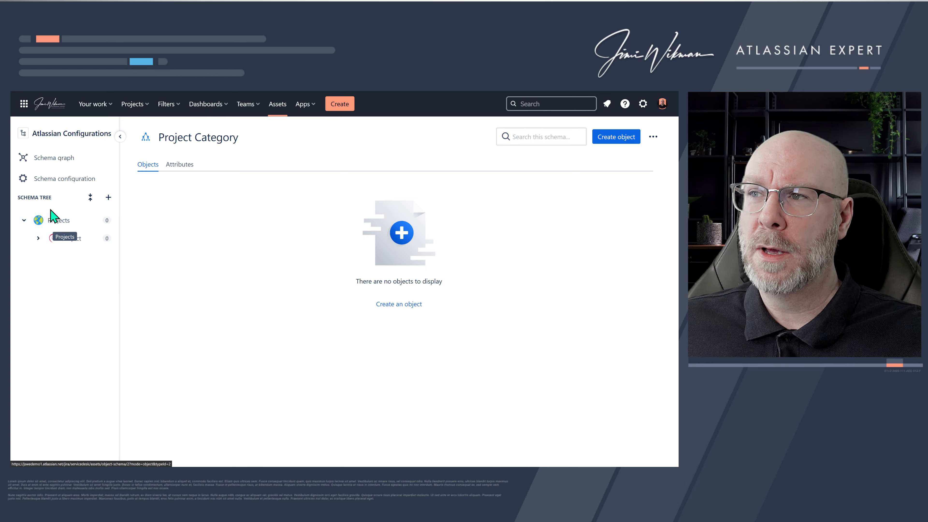
{"action": "left_click_drag", "start_coordinate": [119, 253], "coordinate": [162, 255]}
{"action": "left_click", "coordinate": [38, 238]}
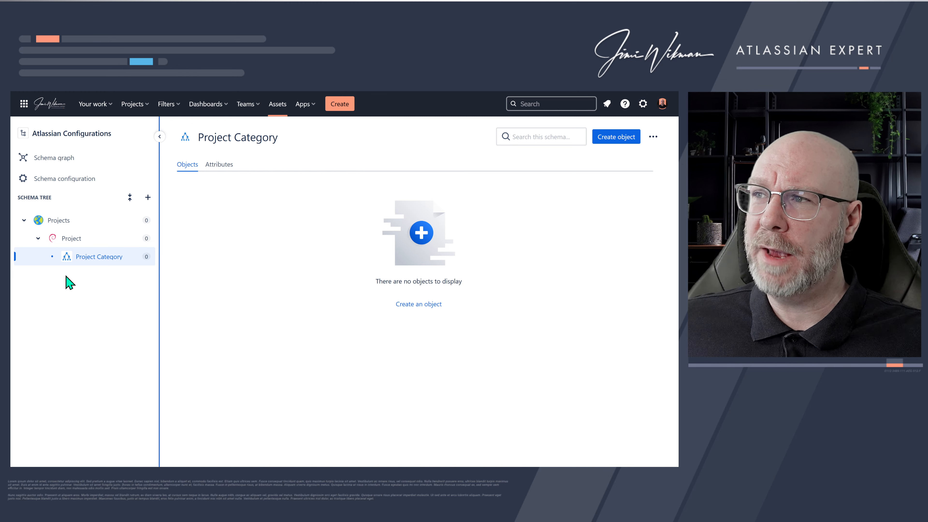
- Open Project Category's configuration and review its Roles and Inheritance settings, toggling attribute passing on and off
{"action": "mouse_move", "coordinate": [109, 261]}
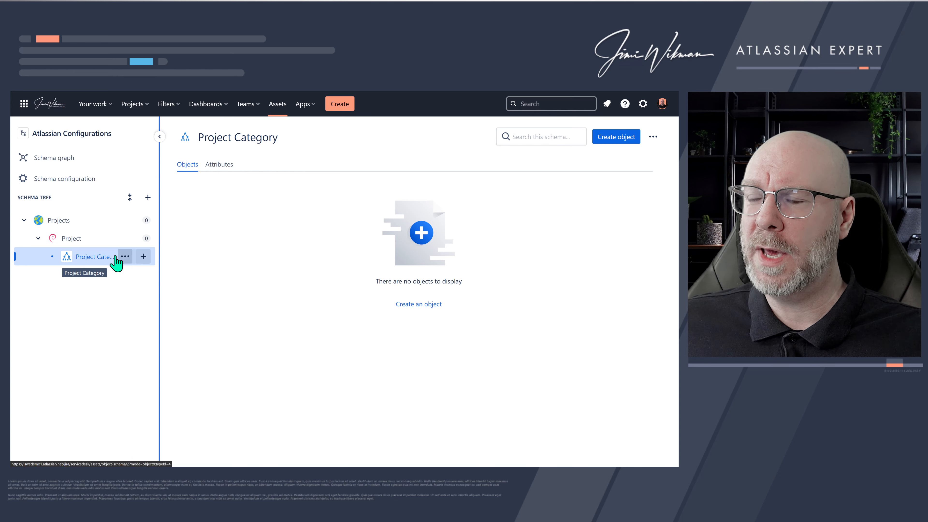
{"action": "left_click", "coordinate": [125, 257]}
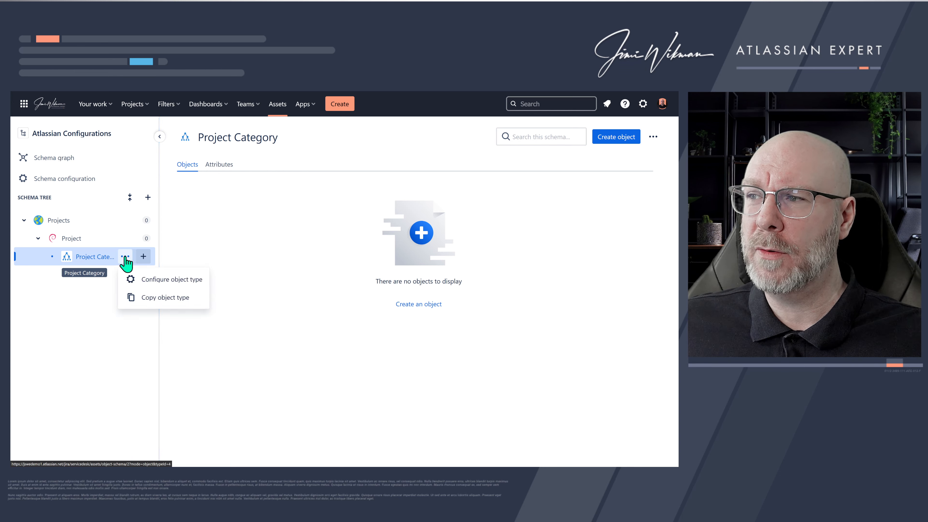
{"action": "left_click", "coordinate": [147, 280]}
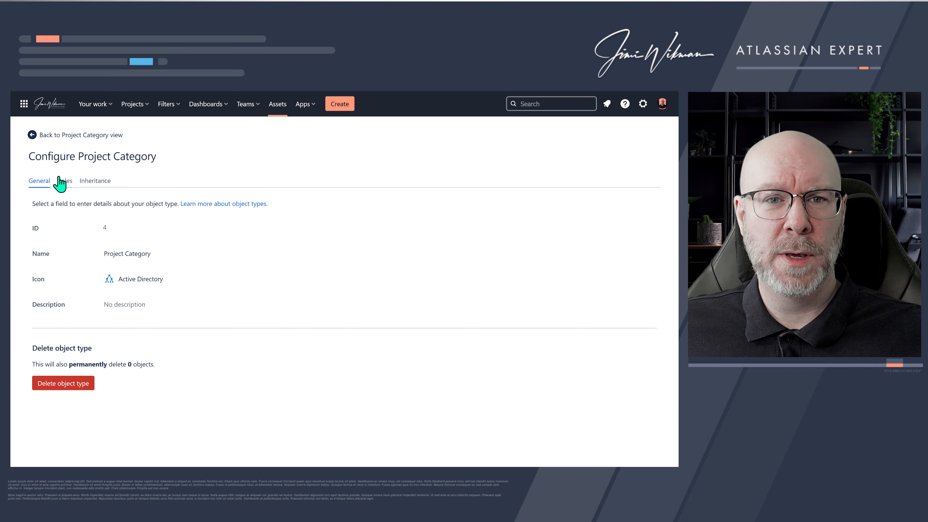
{"action": "left_click", "coordinate": [68, 182]}
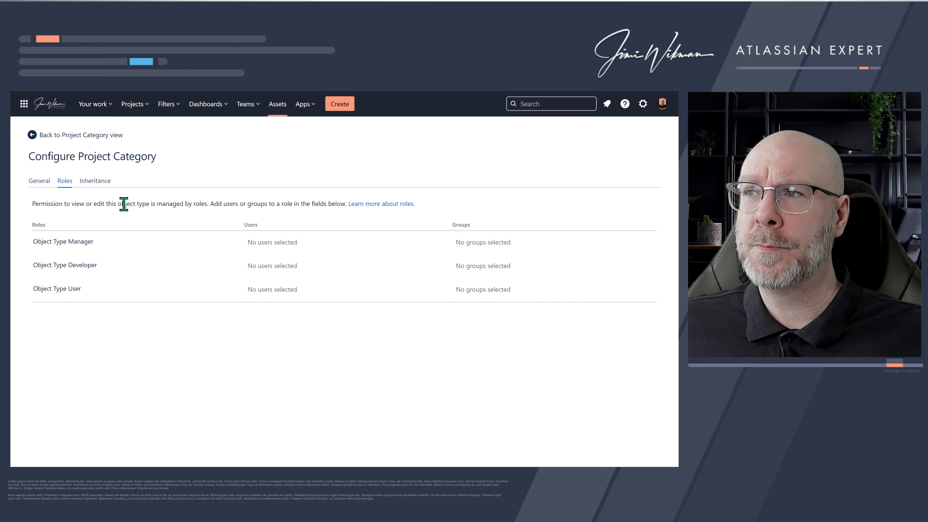
{"action": "left_click", "coordinate": [95, 181]}
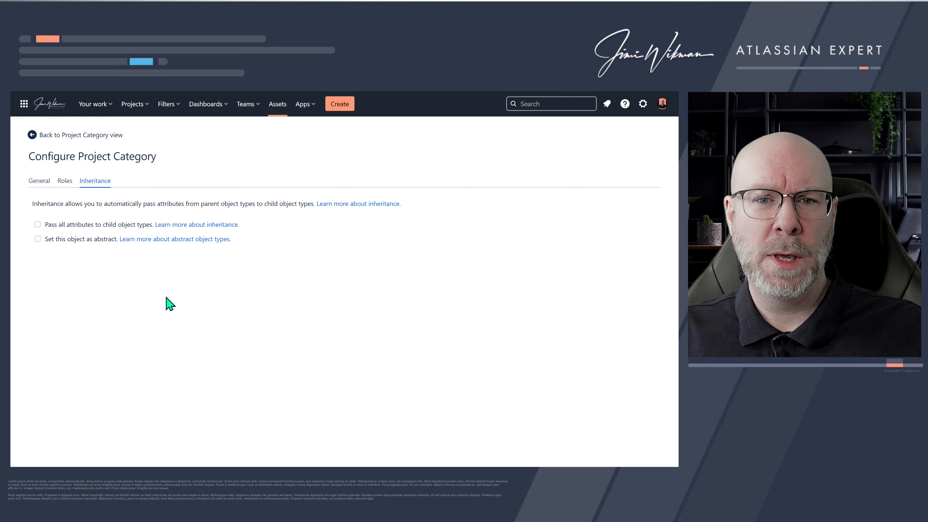
{"action": "left_click", "coordinate": [37, 224]}
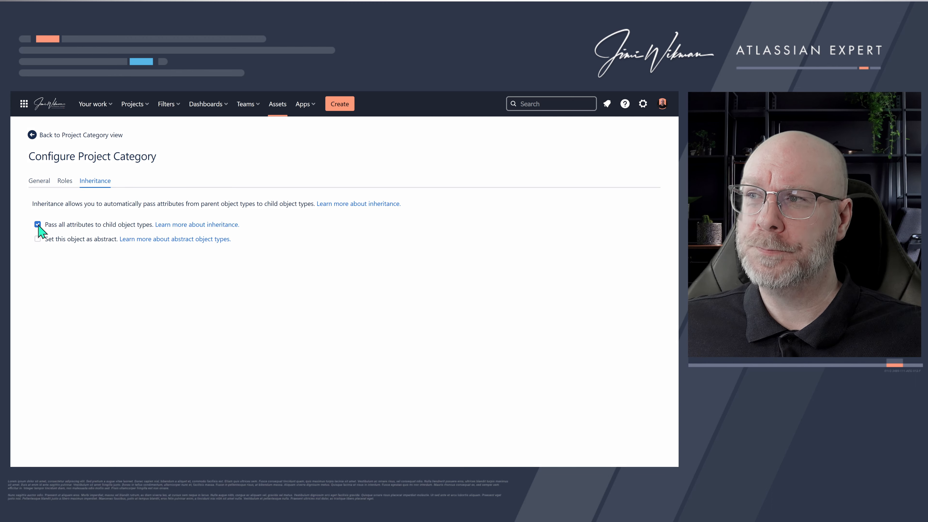
{"action": "left_click", "coordinate": [38, 224]}
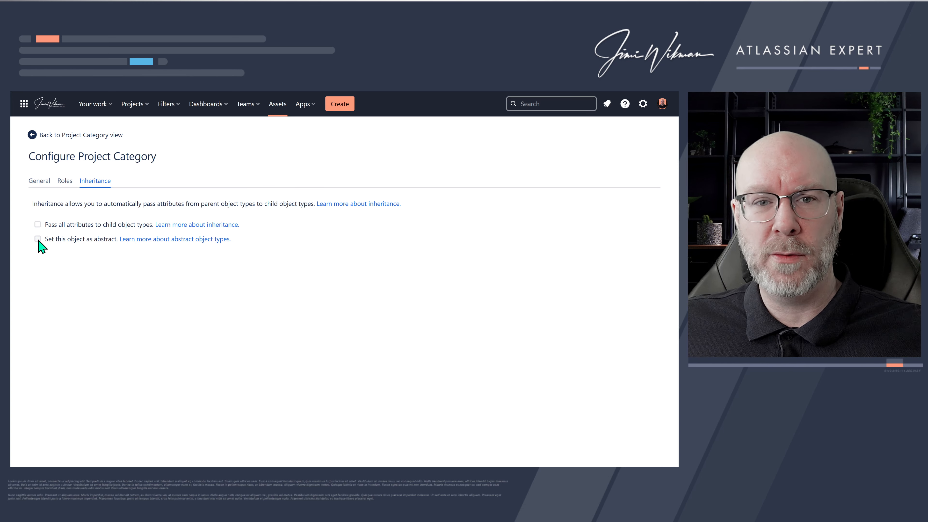
- Change Project Category's icon to Contact and return to its object view
{"action": "left_click", "coordinate": [39, 181]}
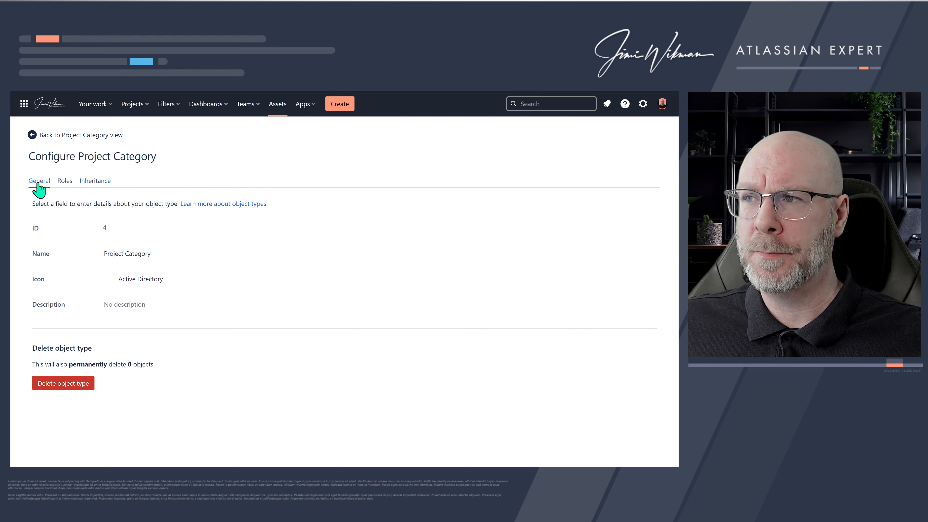
{"action": "left_click", "coordinate": [137, 282]}
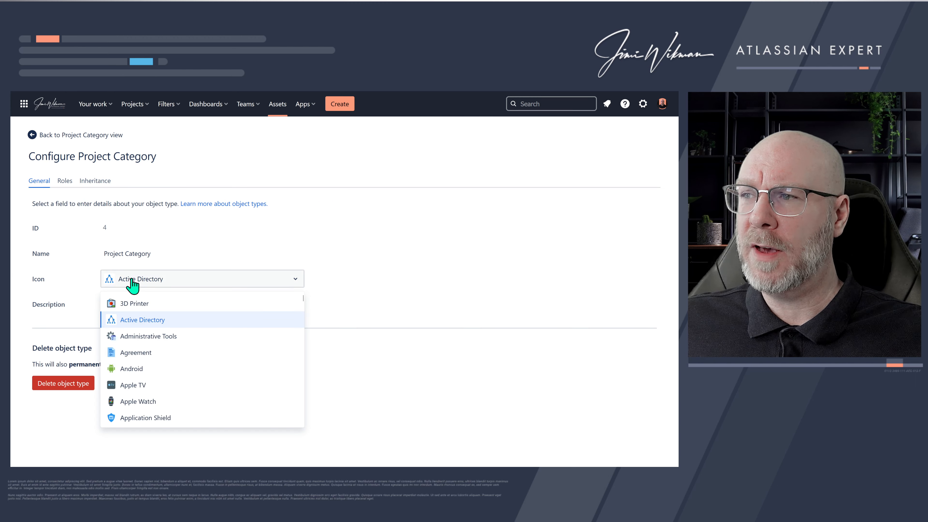
{"action": "scroll", "coordinate": [157, 345], "scroll_direction": "down", "scroll_amount": 3}
{"action": "scroll", "coordinate": [158, 344], "scroll_direction": "down", "scroll_amount": 5}
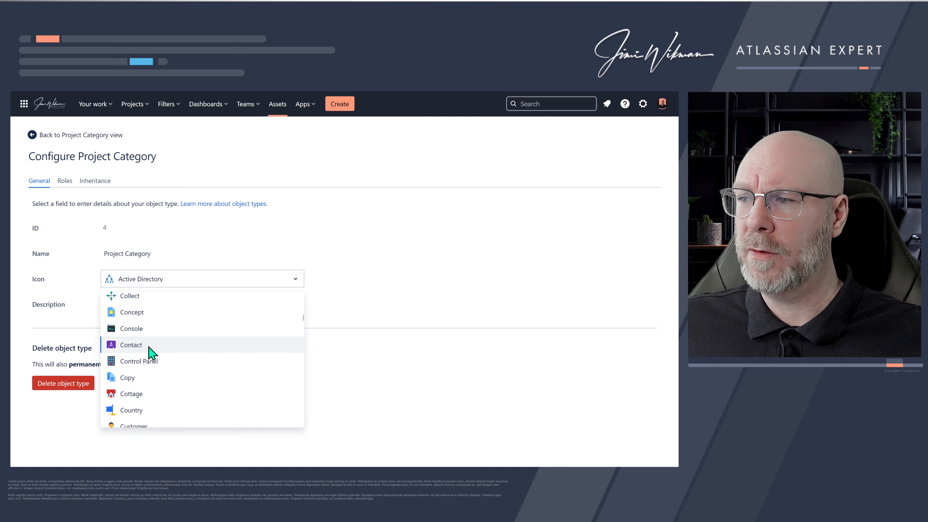
{"action": "left_click", "coordinate": [150, 347]}
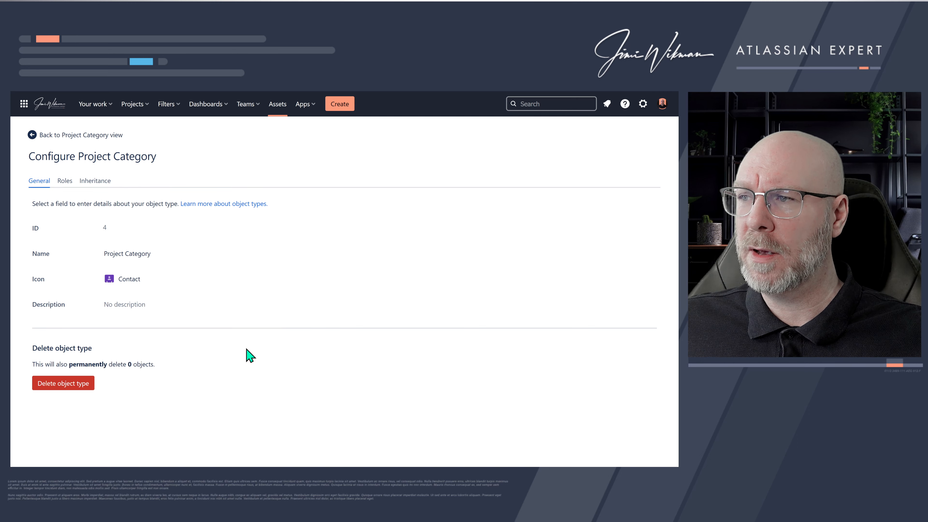
{"action": "left_click", "coordinate": [96, 135]}
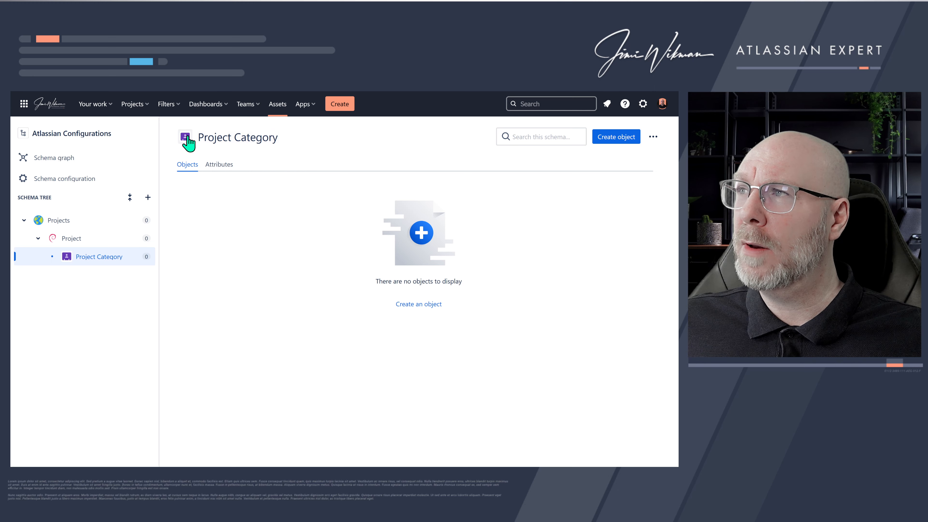
{"action": "left_click", "coordinate": [187, 138]}
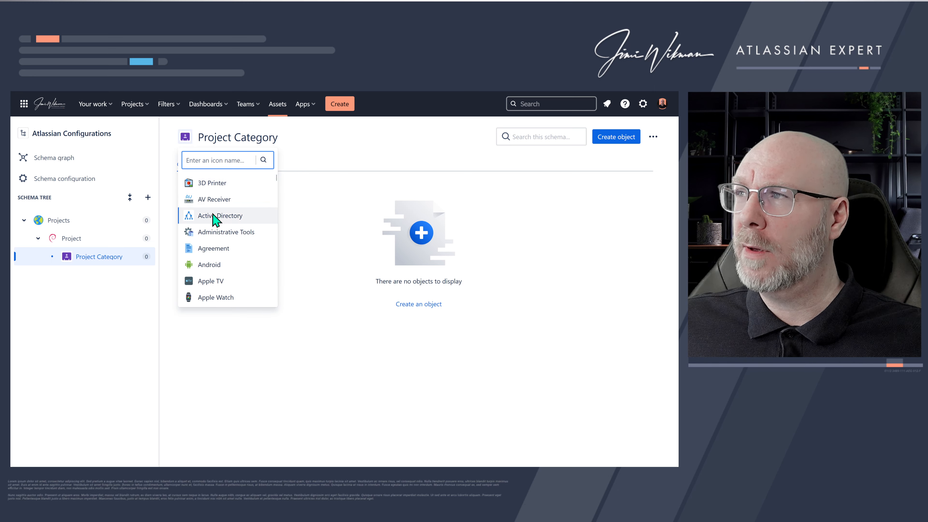
{"action": "left_click", "coordinate": [263, 136]}
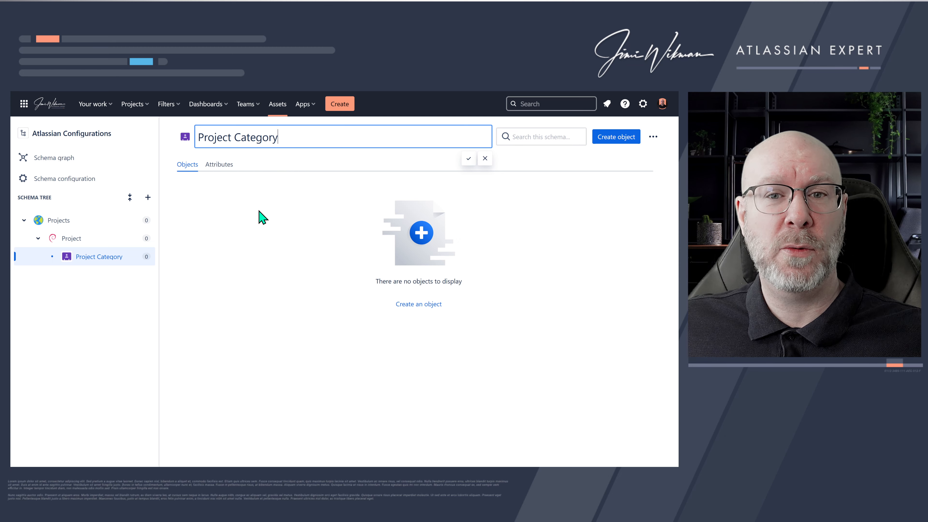
{"action": "left_click", "coordinate": [205, 253]}
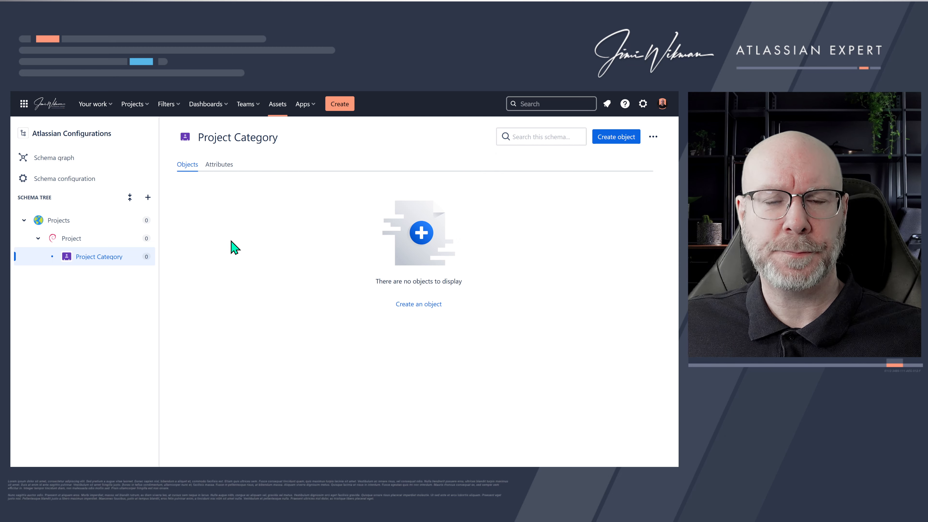
- Create an object named Project A under the Project object type
{"action": "mouse_move", "coordinate": [141, 227]}
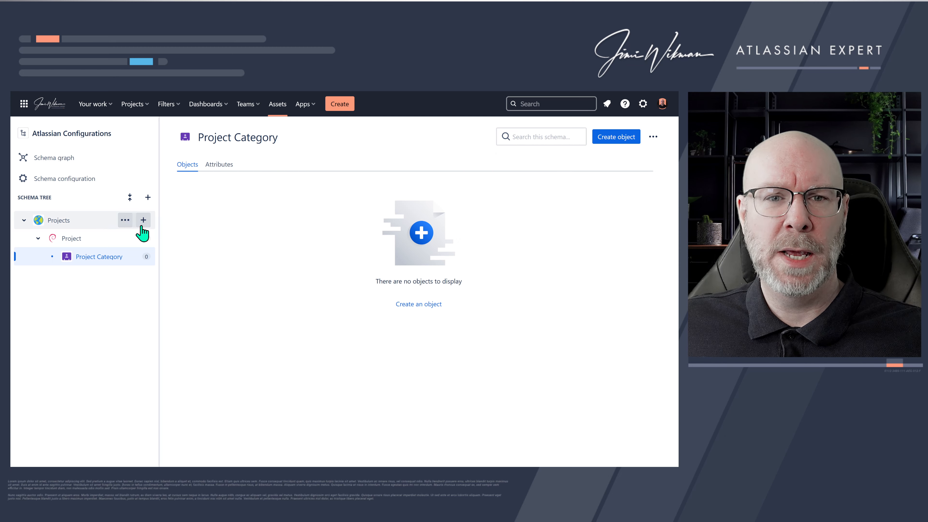
{"action": "left_click", "coordinate": [91, 240]}
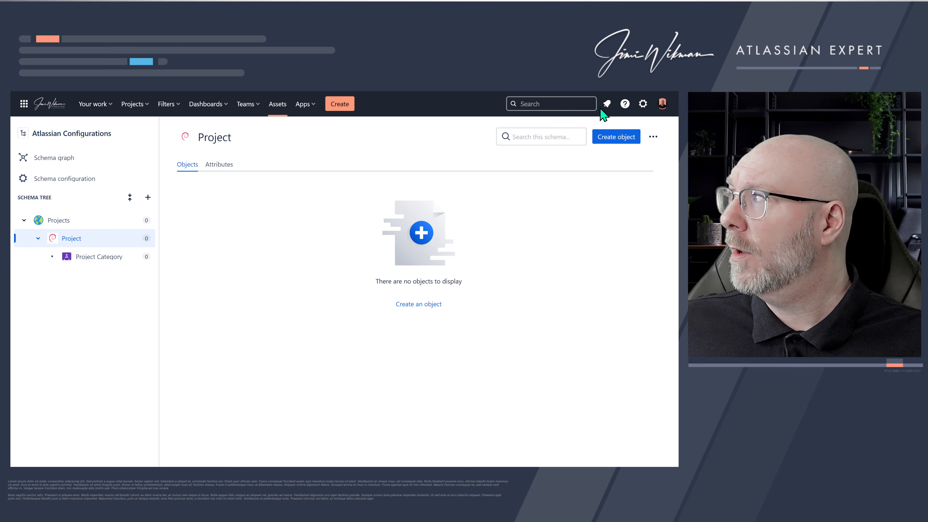
{"action": "left_click", "coordinate": [623, 141]}
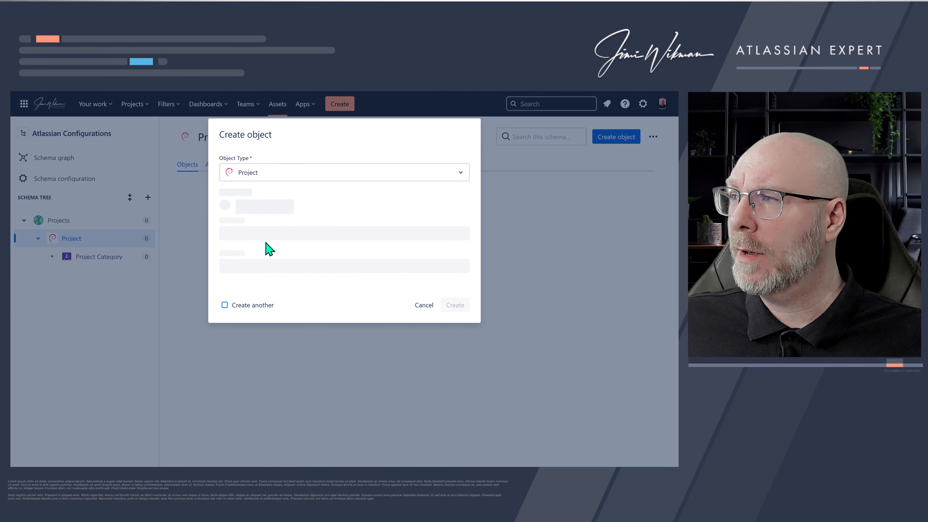
{"action": "left_click", "coordinate": [424, 305]}
{"action": "left_click", "coordinate": [607, 141]}
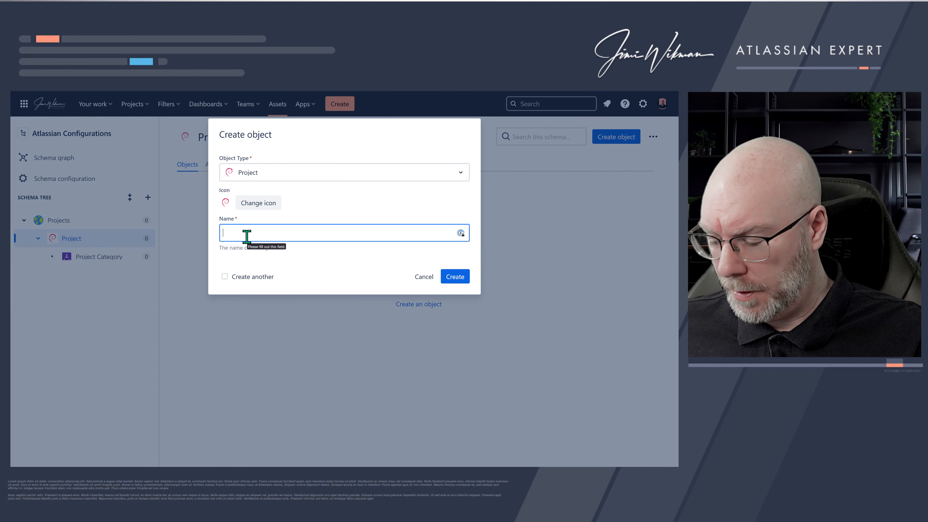
{"action": "type", "text": "Pr"}
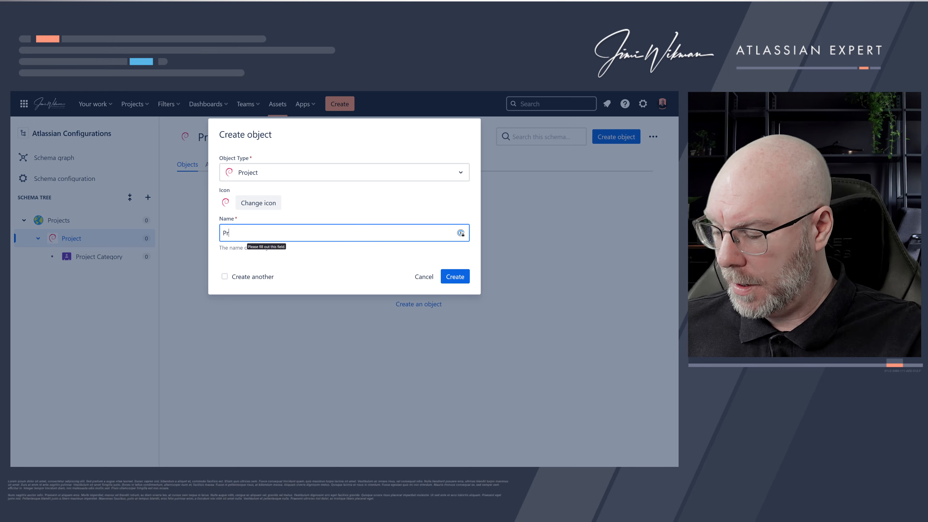
{"action": "type", "text": "oject a"}
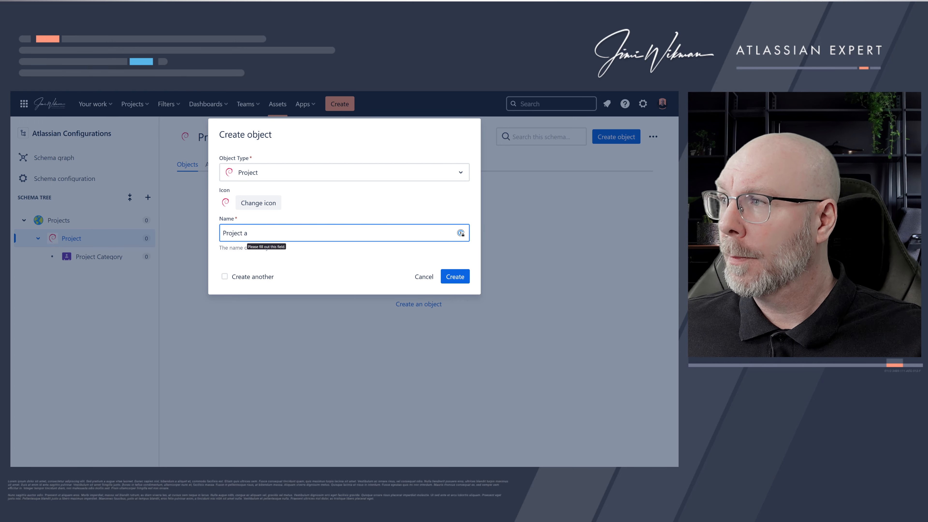
{"action": "type", "text": " A"}
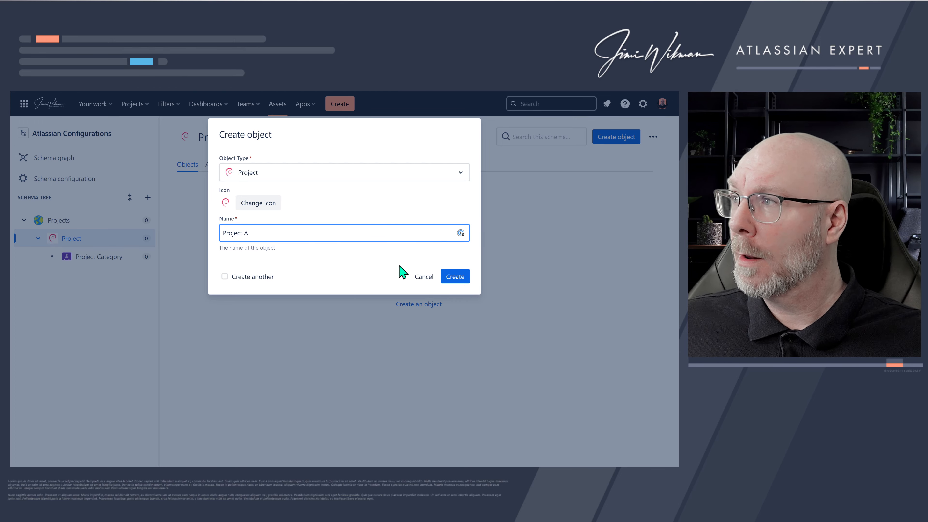
{"action": "left_click", "coordinate": [449, 278]}
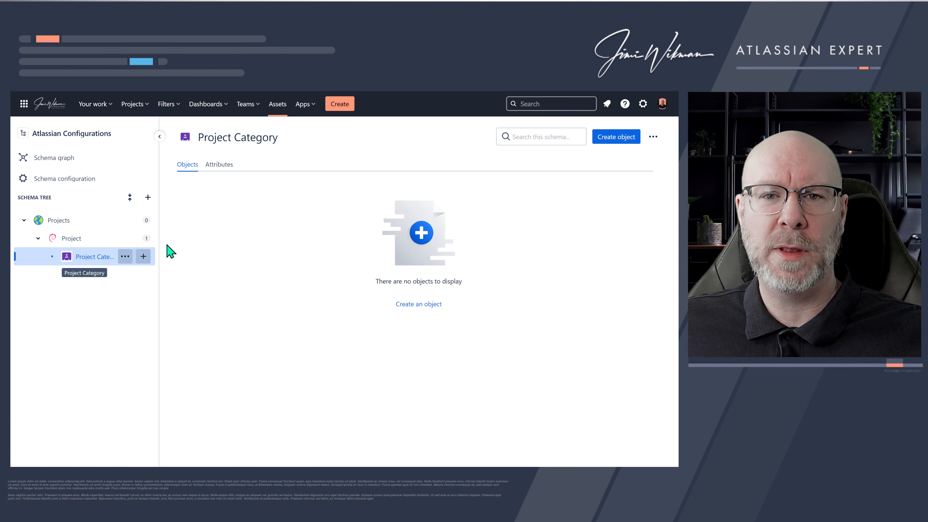
- Create two Project Category objects named Demo and Atlassian
{"action": "left_click", "coordinate": [617, 138]}
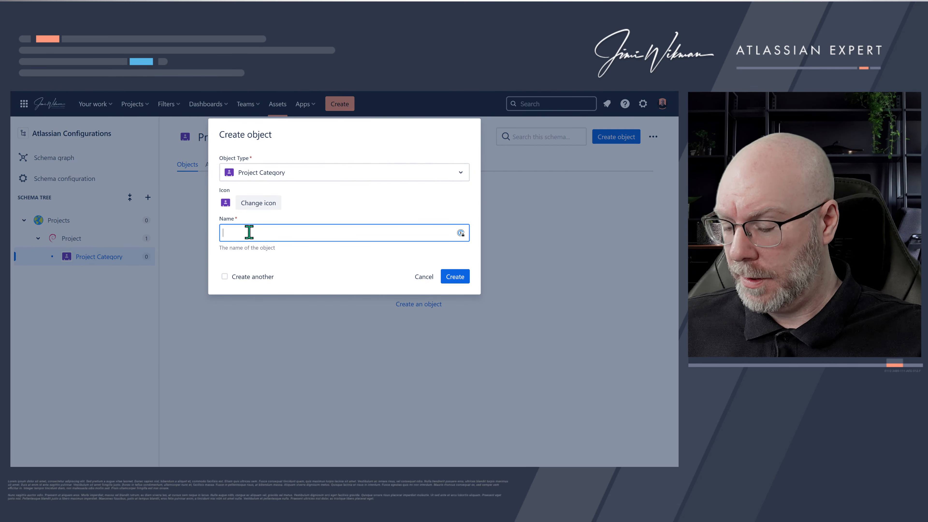
{"action": "type", "text": "Derm"}
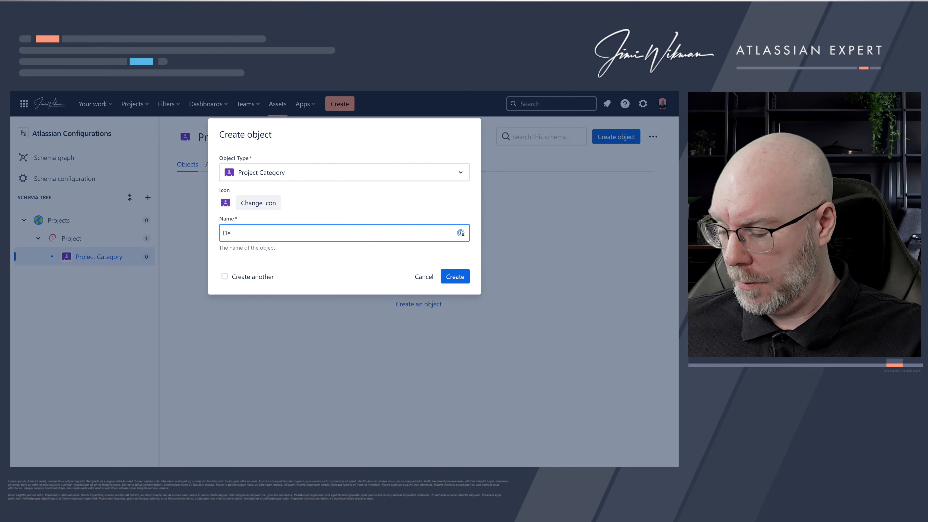
{"action": "left_click", "coordinate": [458, 278]}
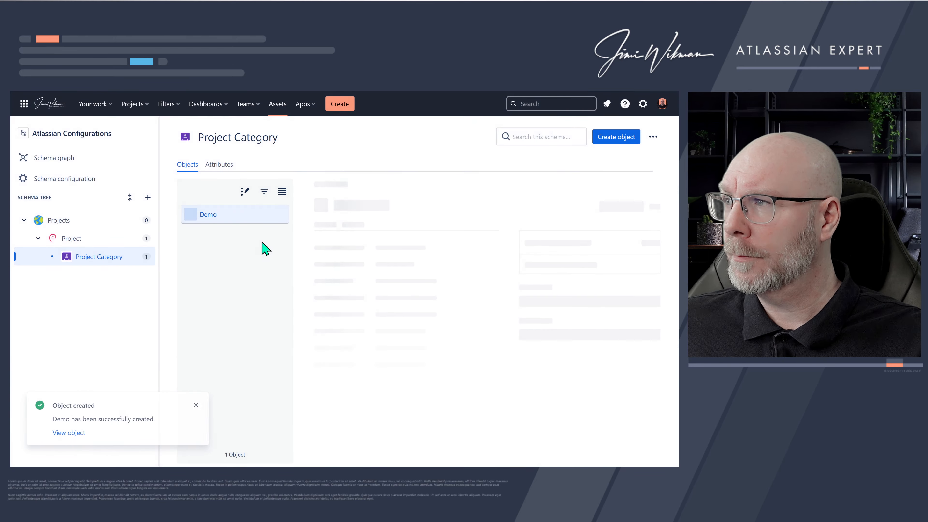
{"action": "left_click", "coordinate": [622, 140]}
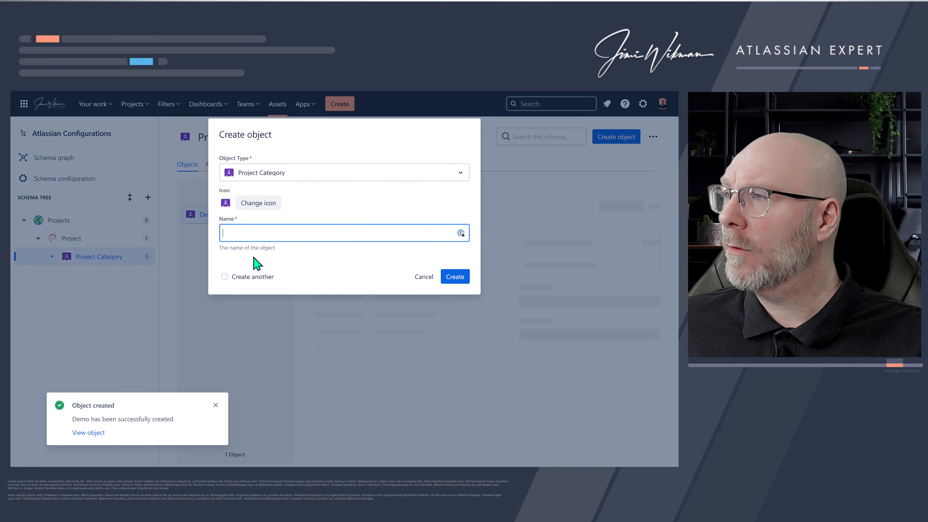
{"action": "left_click", "coordinate": [247, 236]}
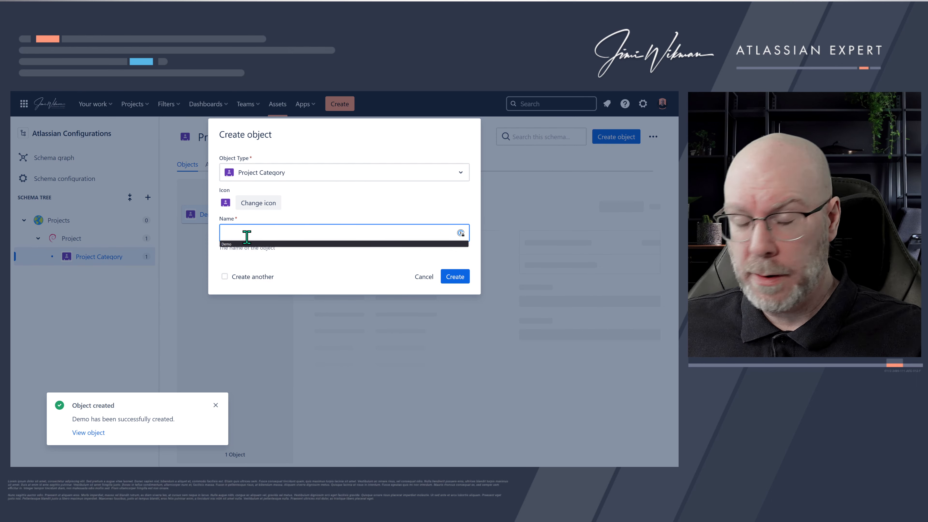
{"action": "type", "text": "At"}
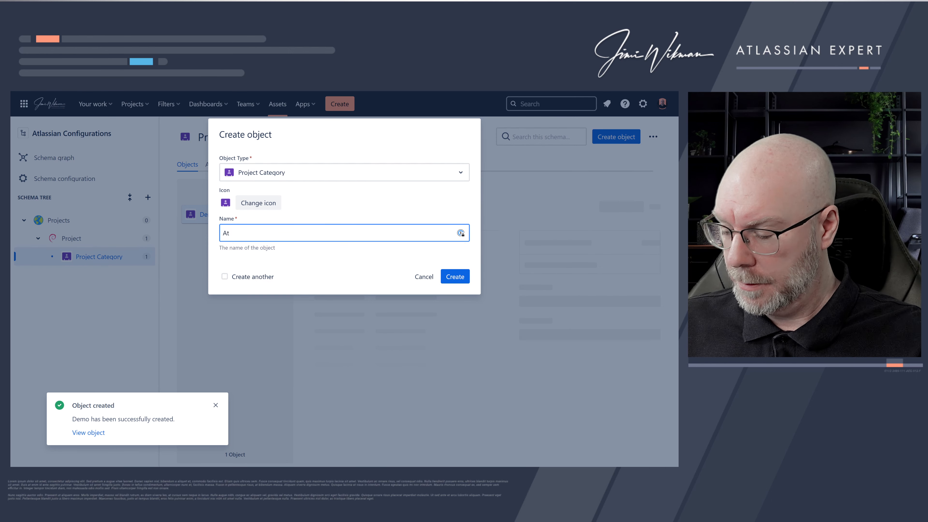
{"action": "type", "text": "lassian"}
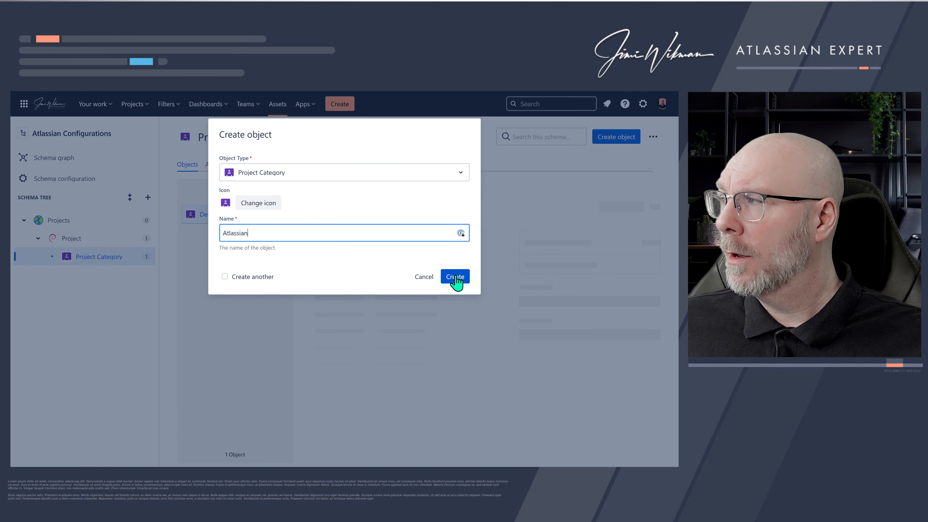
{"action": "left_click", "coordinate": [455, 277]}
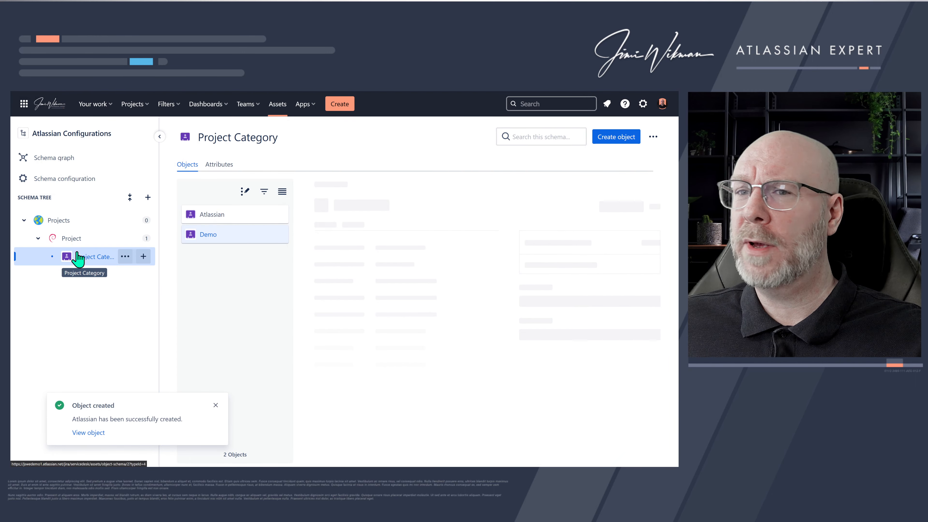
- Open the Project object type, collapse it in the tree, and examine its attributes and the new attribute's Type and Type Value options
{"action": "left_click", "coordinate": [83, 240]}
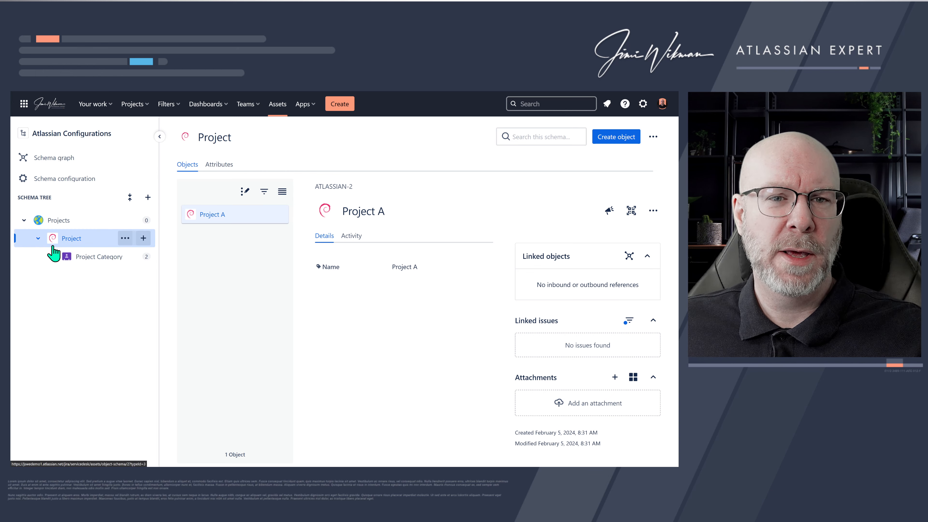
{"action": "left_click", "coordinate": [38, 238]}
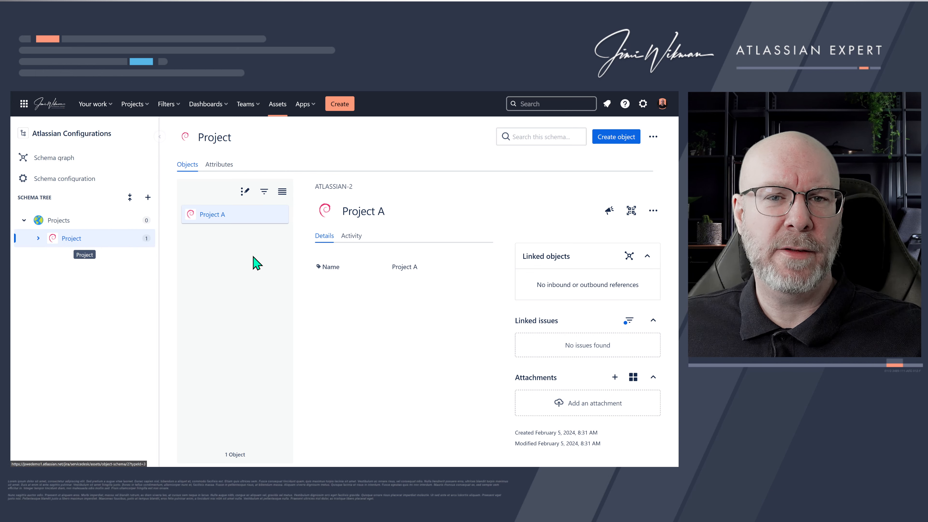
{"action": "left_click", "coordinate": [220, 165]}
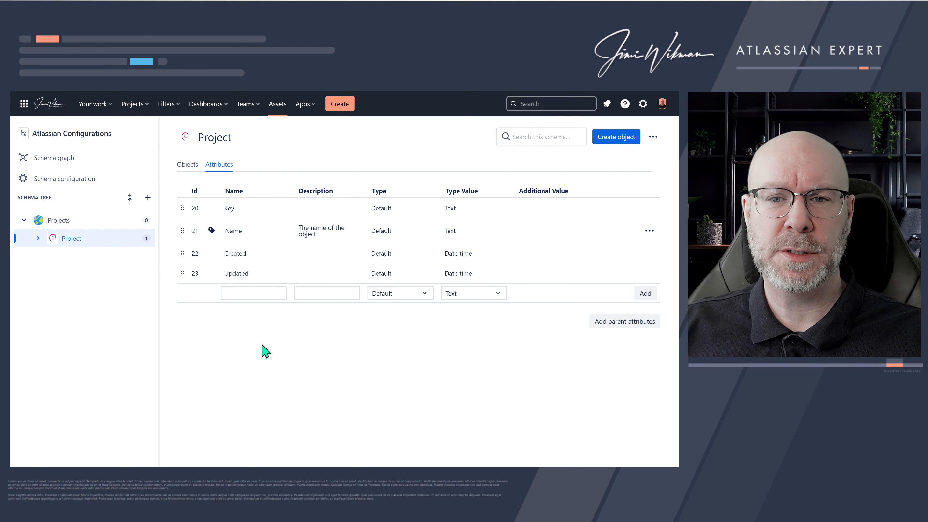
{"action": "left_click", "coordinate": [422, 298]}
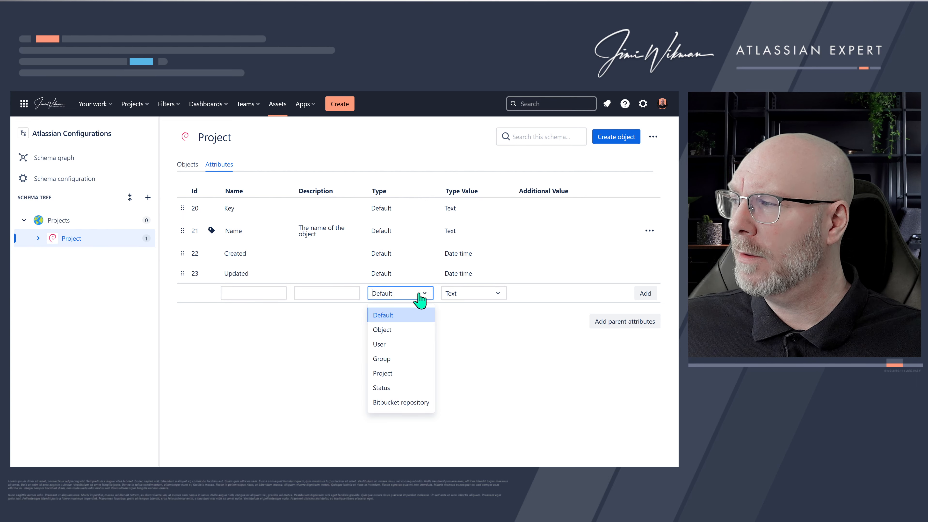
{"action": "left_click", "coordinate": [398, 315]}
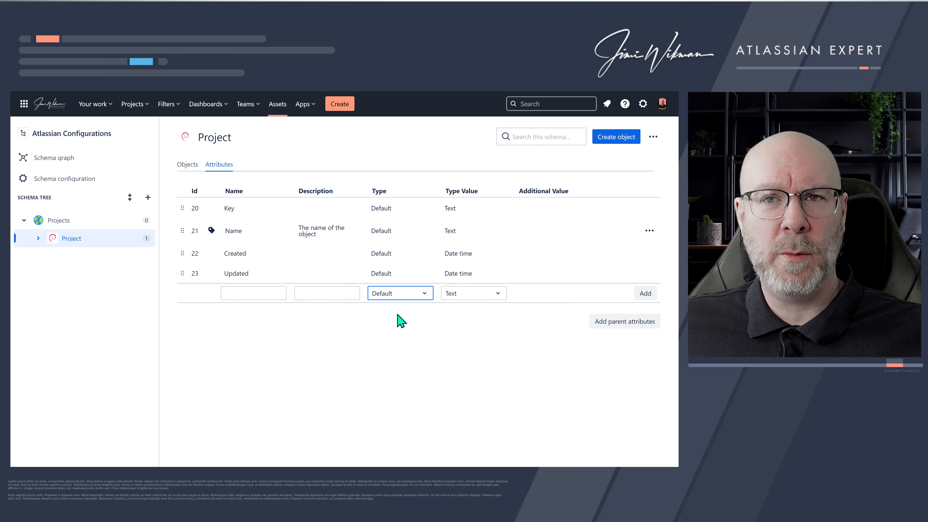
{"action": "left_click", "coordinate": [465, 296]}
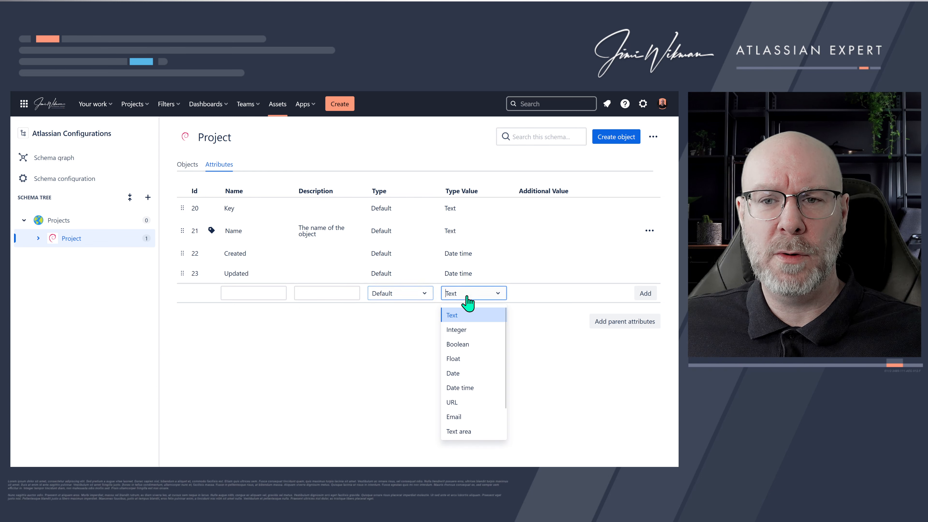
{"action": "scroll", "coordinate": [471, 344], "scroll_direction": "down", "scroll_amount": 2}
{"action": "scroll", "coordinate": [471, 347], "scroll_direction": "up", "scroll_amount": 2}
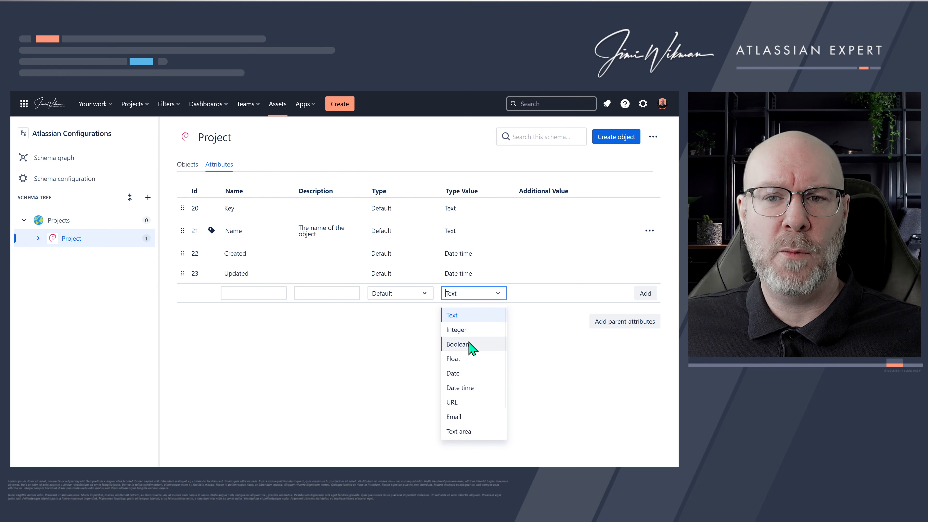
- Examine the new attribute's Type options (Object, User, Group, Project, Status, Bitbucket repository) and their Type Values, ending back on Default
{"action": "left_click", "coordinate": [412, 296]}
{"action": "left_click", "coordinate": [398, 331]}
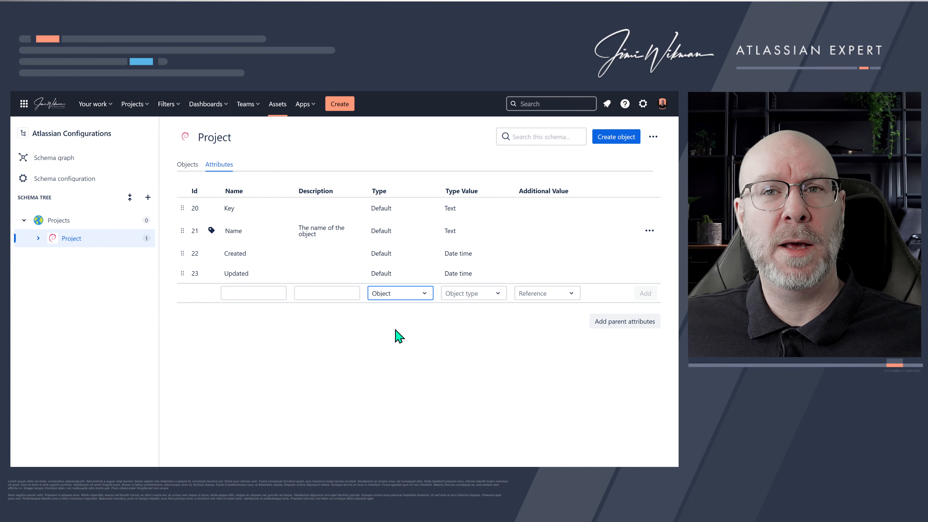
{"action": "left_click", "coordinate": [412, 296]}
{"action": "left_click", "coordinate": [399, 353]}
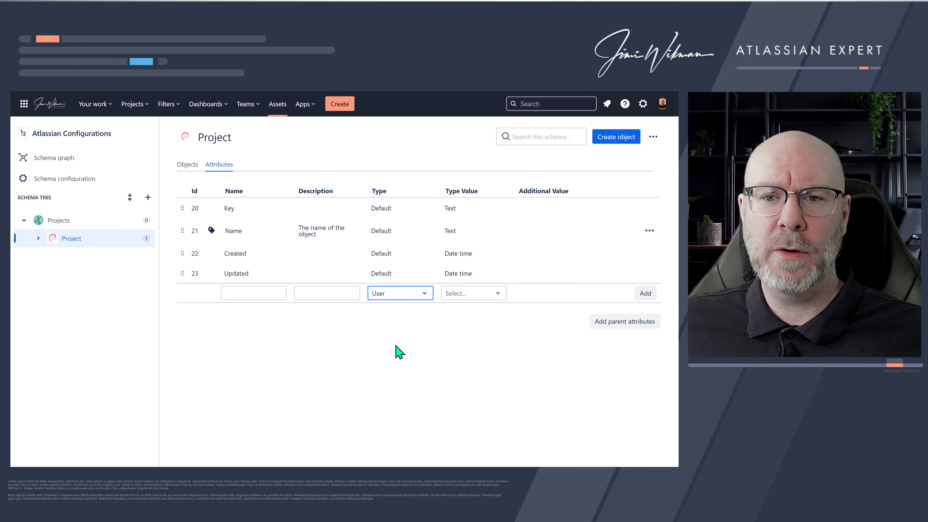
{"action": "left_click", "coordinate": [455, 293]}
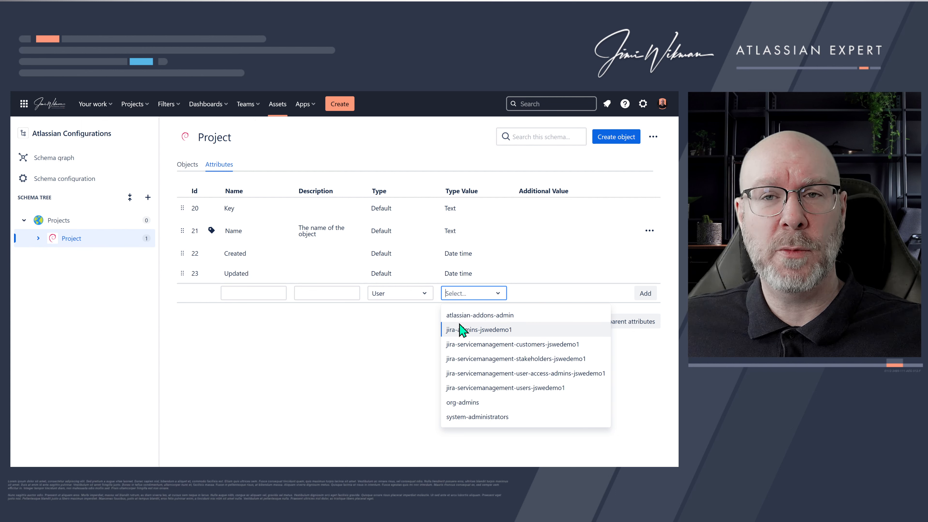
{"action": "left_click", "coordinate": [423, 296]}
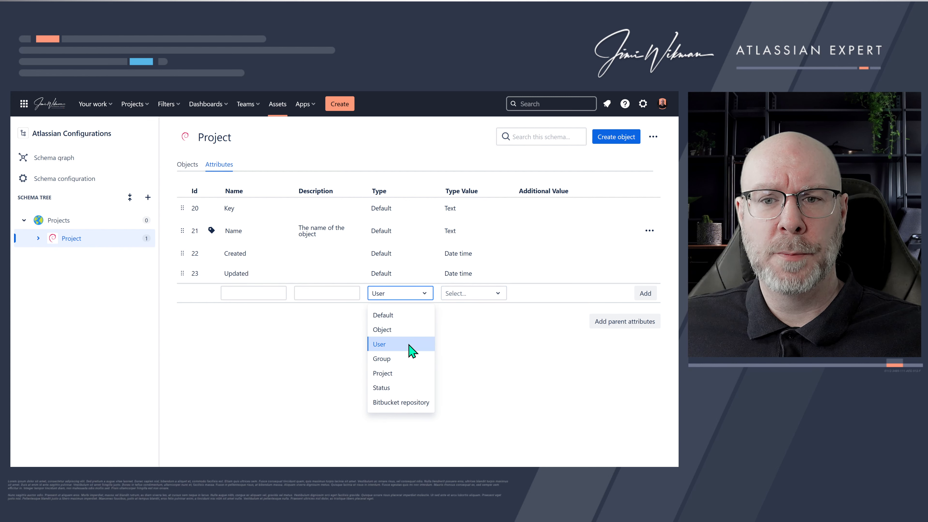
{"action": "left_click", "coordinate": [404, 363]}
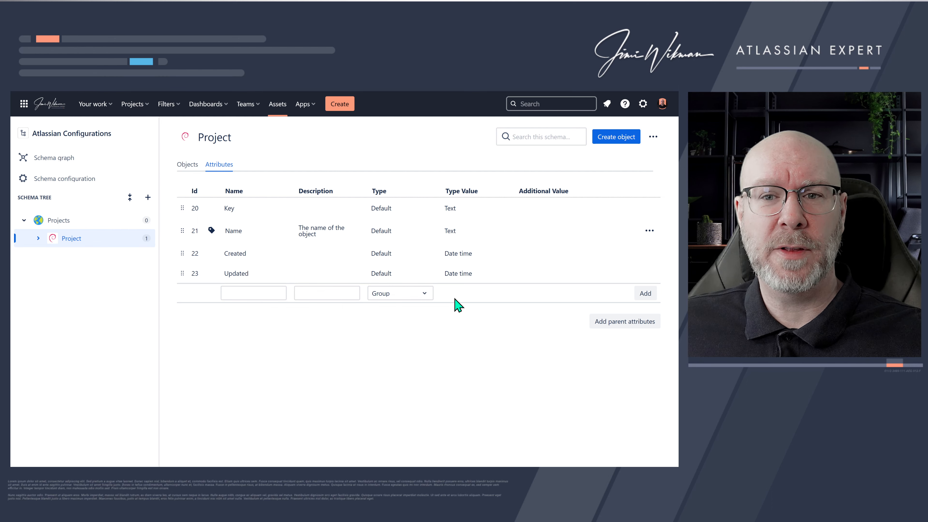
{"action": "left_click", "coordinate": [423, 294]}
{"action": "left_click", "coordinate": [406, 372]}
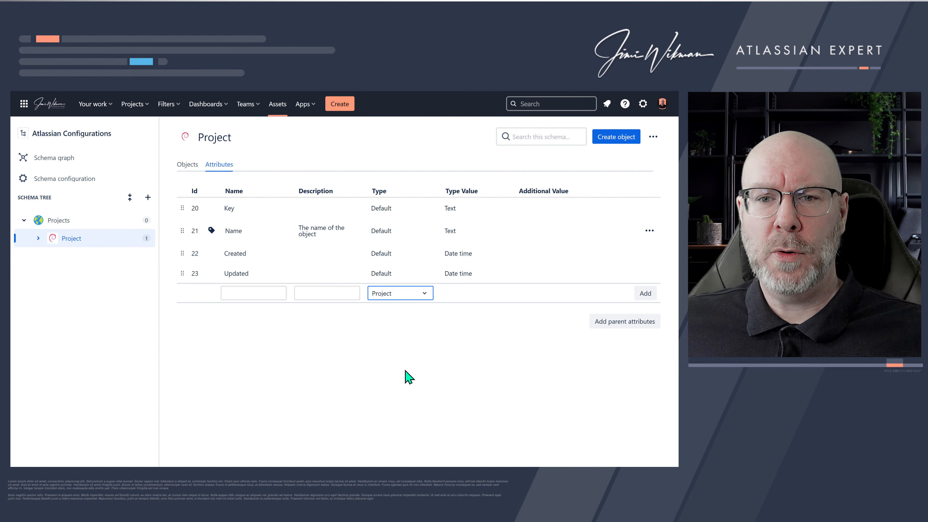
{"action": "left_click", "coordinate": [422, 296]}
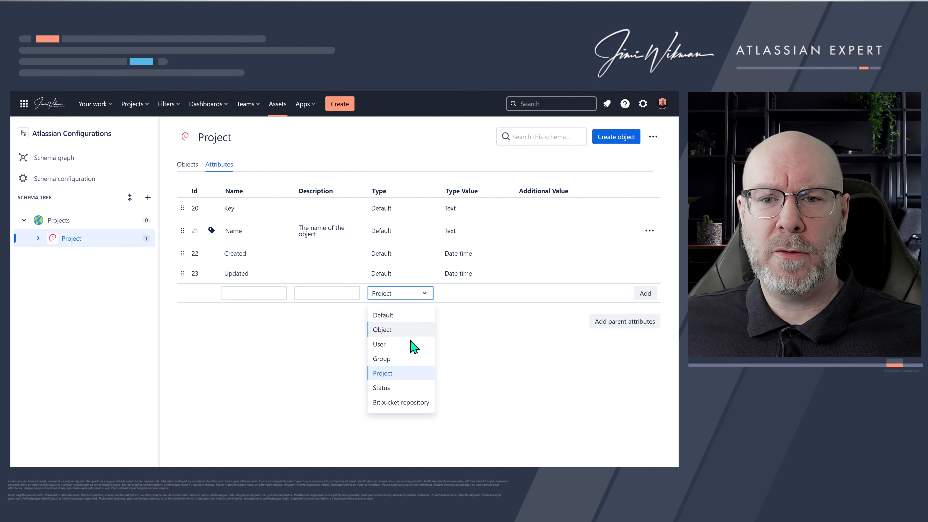
{"action": "left_click", "coordinate": [401, 388]}
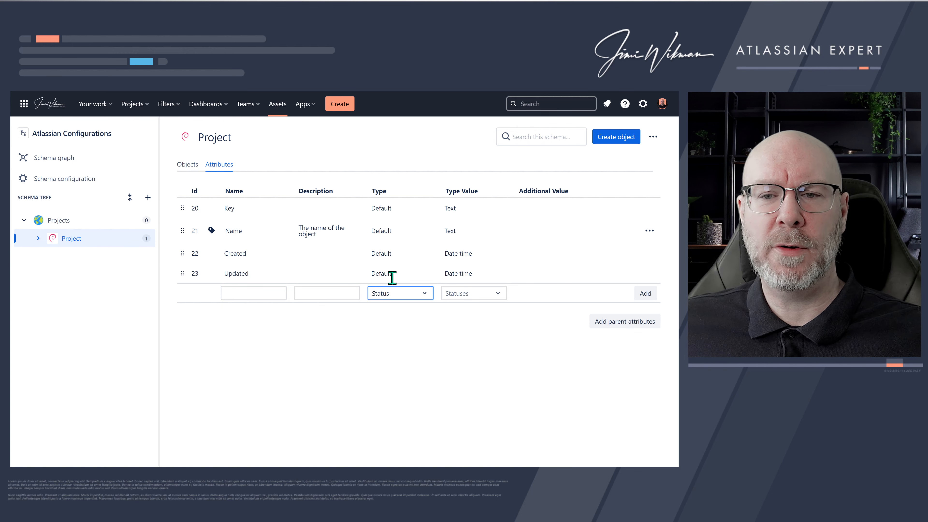
{"action": "left_click", "coordinate": [471, 293]}
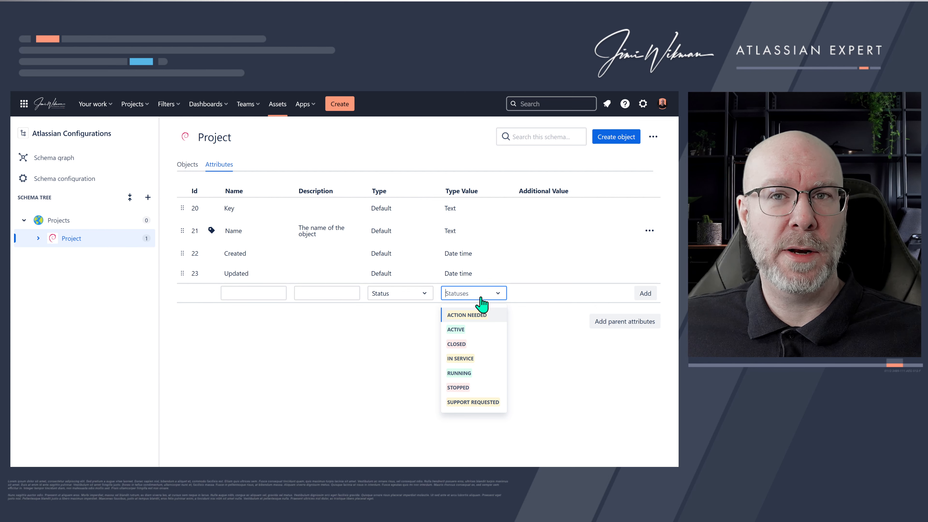
{"action": "left_click", "coordinate": [424, 295]}
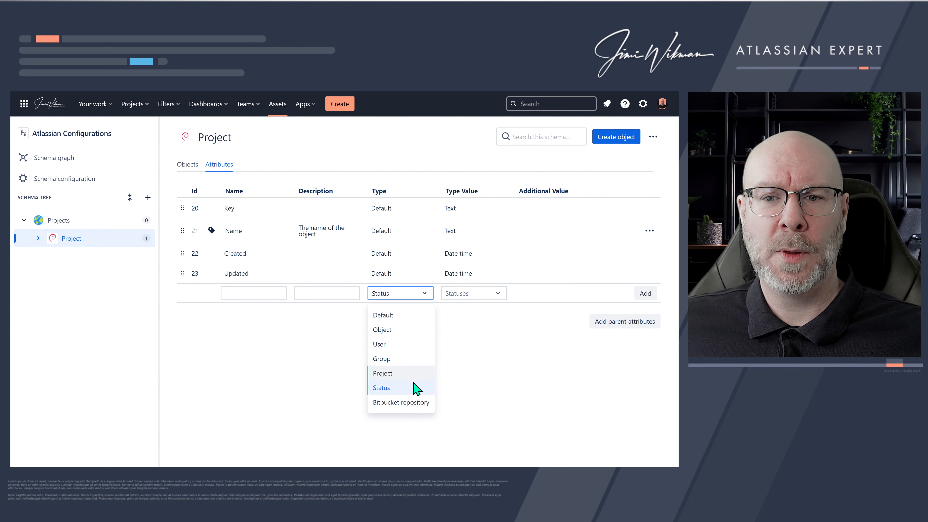
{"action": "left_click", "coordinate": [416, 402]}
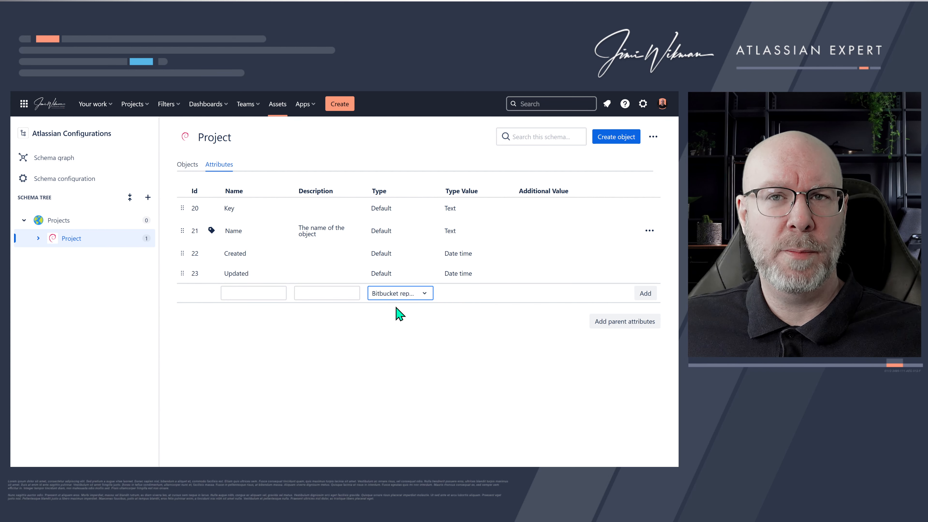
{"action": "left_click", "coordinate": [417, 296]}
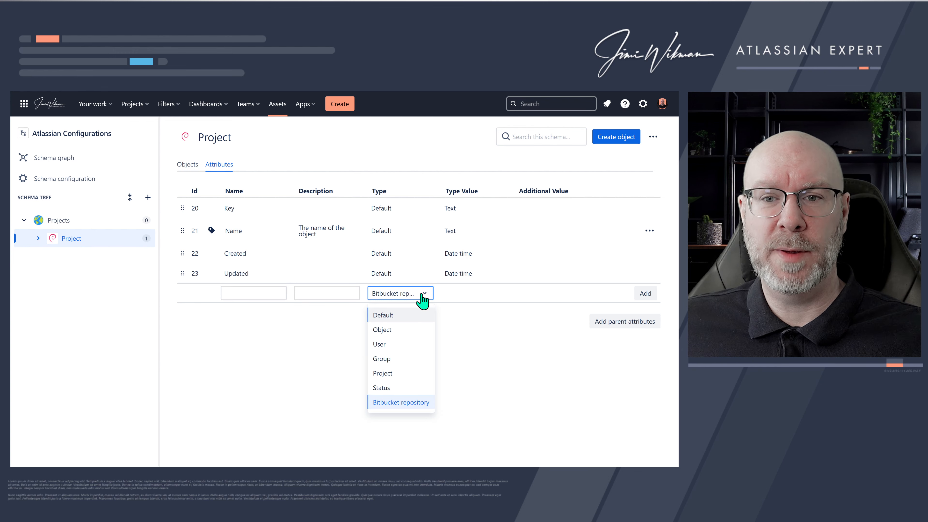
{"action": "left_click", "coordinate": [402, 315]}
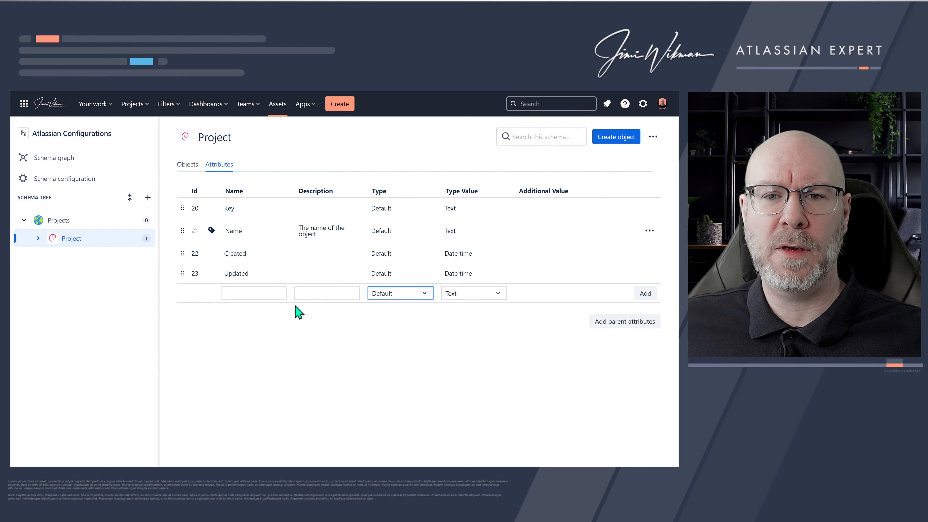
- Name a new Project attribute Project Category, set its type to Object and its type value to the Project Category object type
{"action": "left_click", "coordinate": [276, 294]}
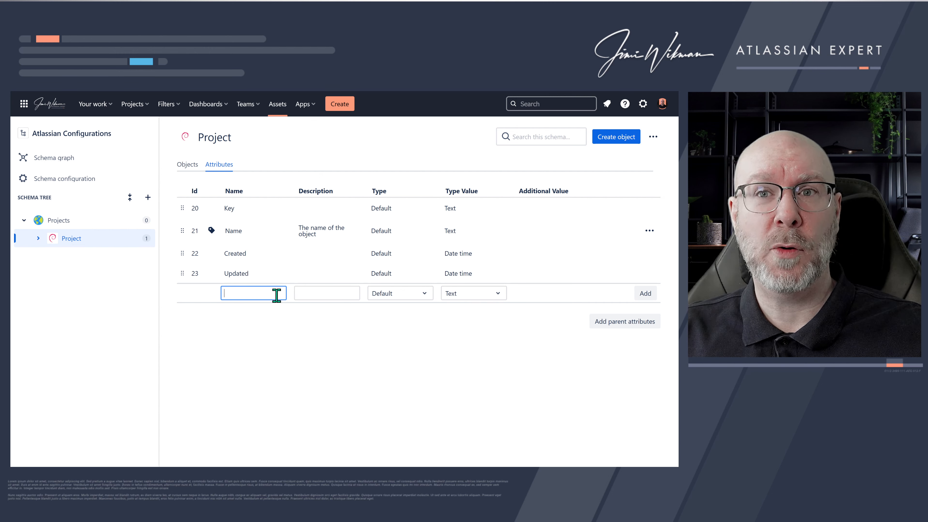
{"action": "type", "text": "Pr"}
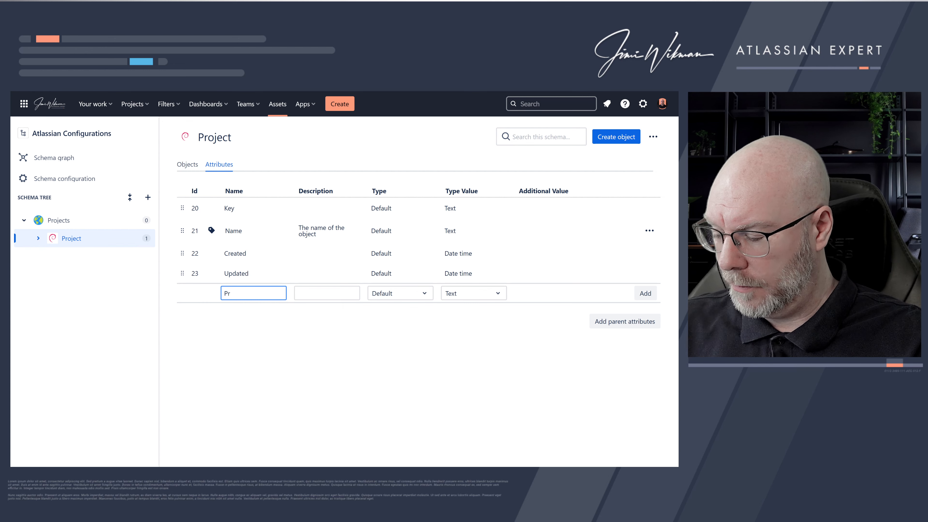
{"action": "type", "text": "oject Cate"}
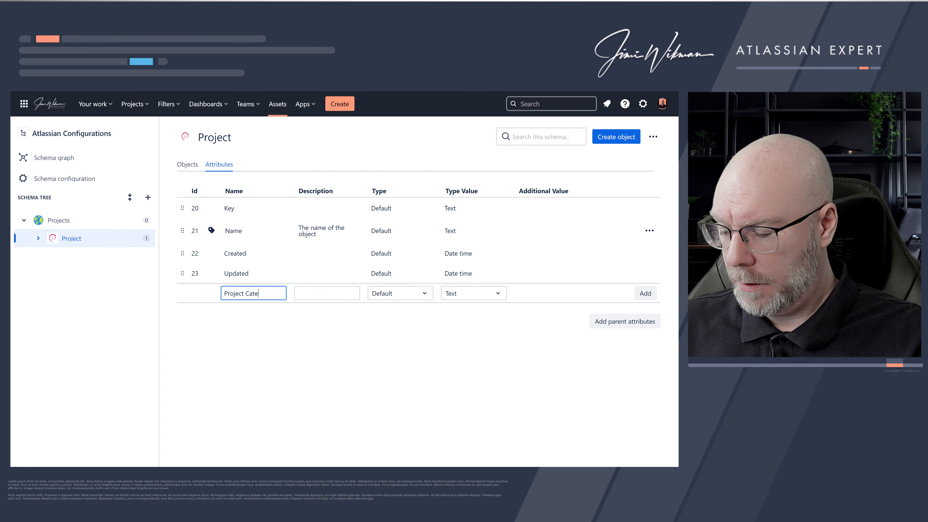
{"action": "type", "text": "gory"}
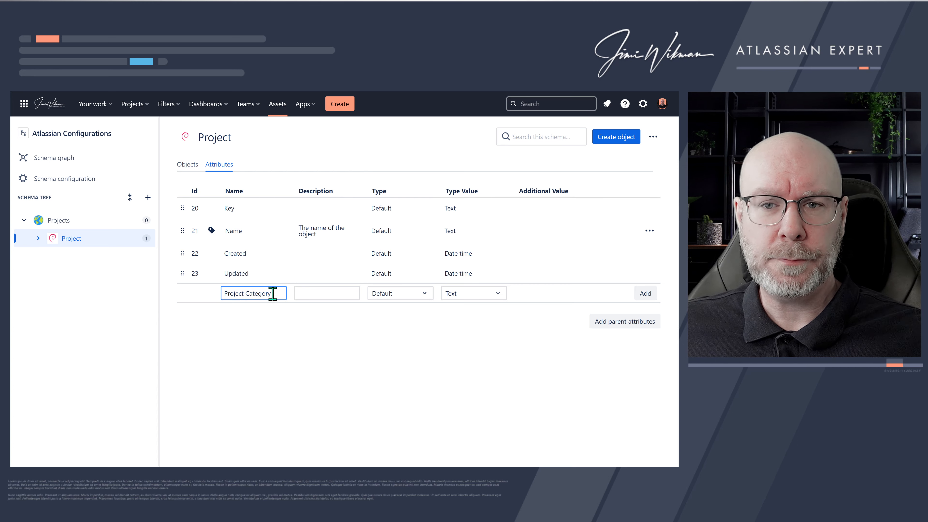
{"action": "left_click", "coordinate": [388, 297]}
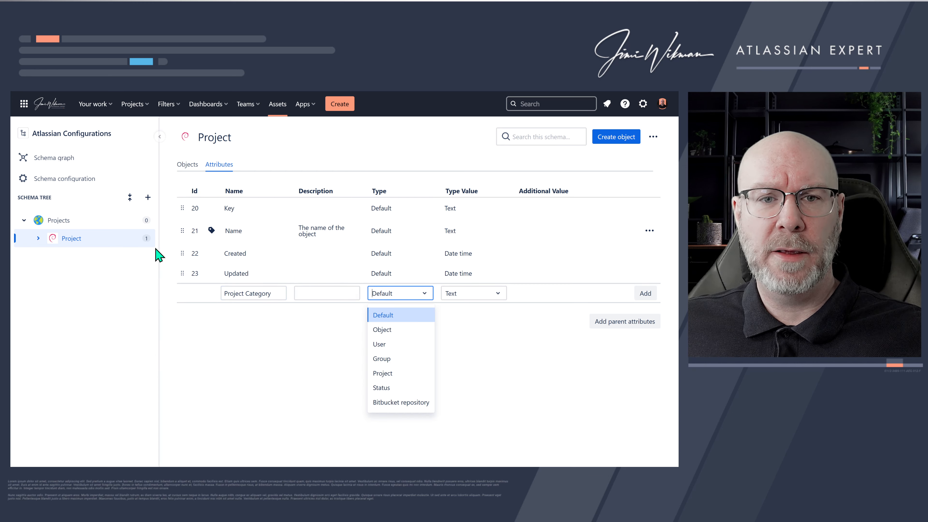
{"action": "left_click", "coordinate": [38, 238]}
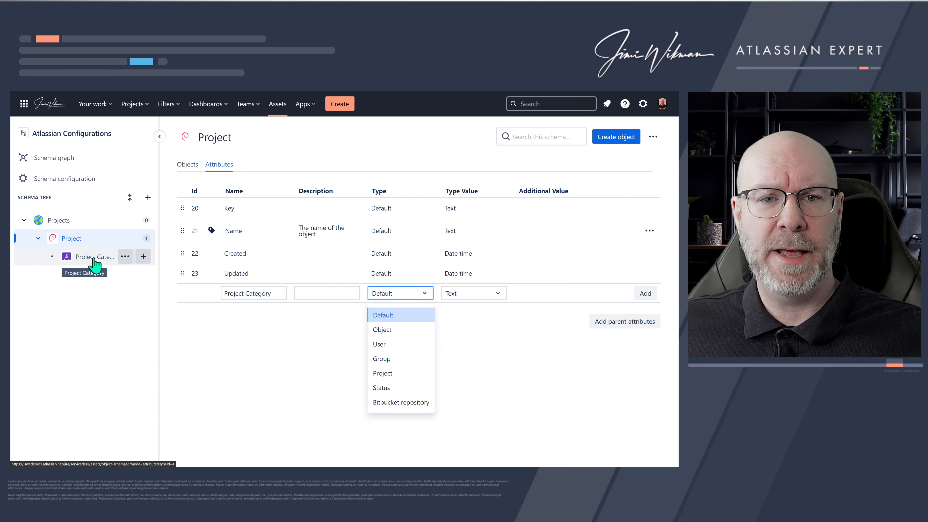
{"action": "left_click", "coordinate": [386, 331]}
{"action": "left_click", "coordinate": [469, 297]}
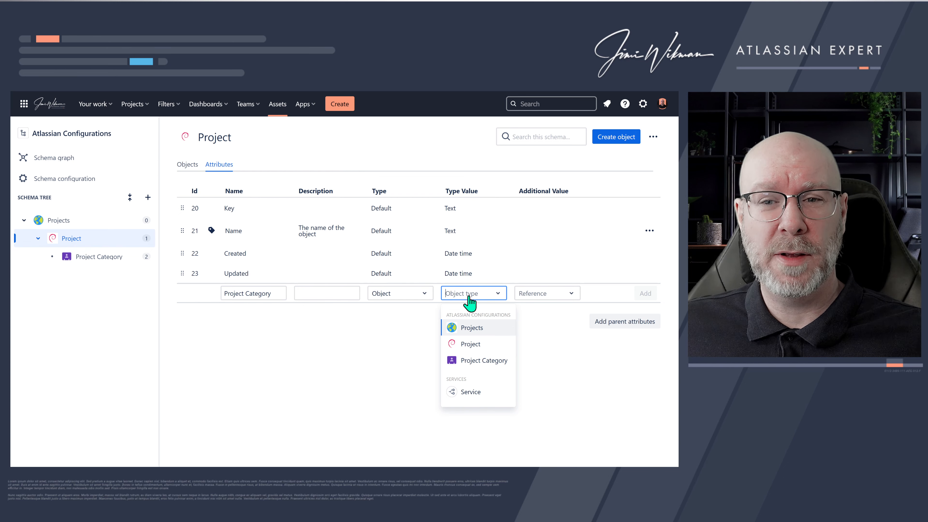
{"action": "left_click", "coordinate": [481, 361]}
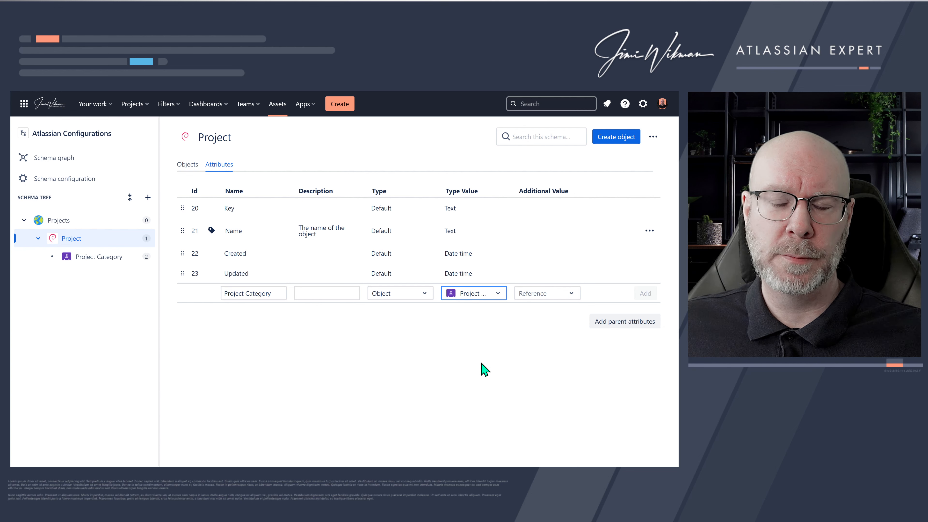
- Create a new reference type named Project Category for the attribute and add the attribute
{"action": "left_click", "coordinate": [544, 297]}
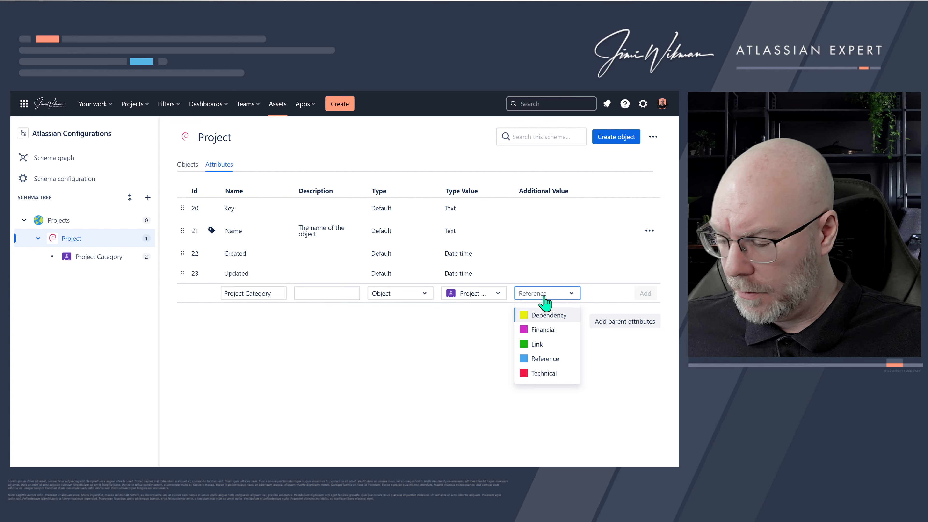
{"action": "type", "text": "Project"}
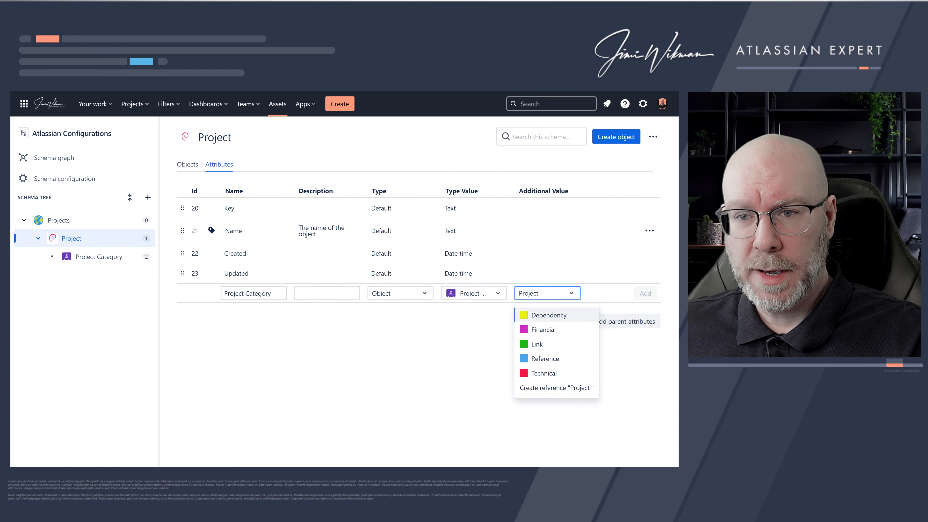
{"action": "type", "text": " Catego"}
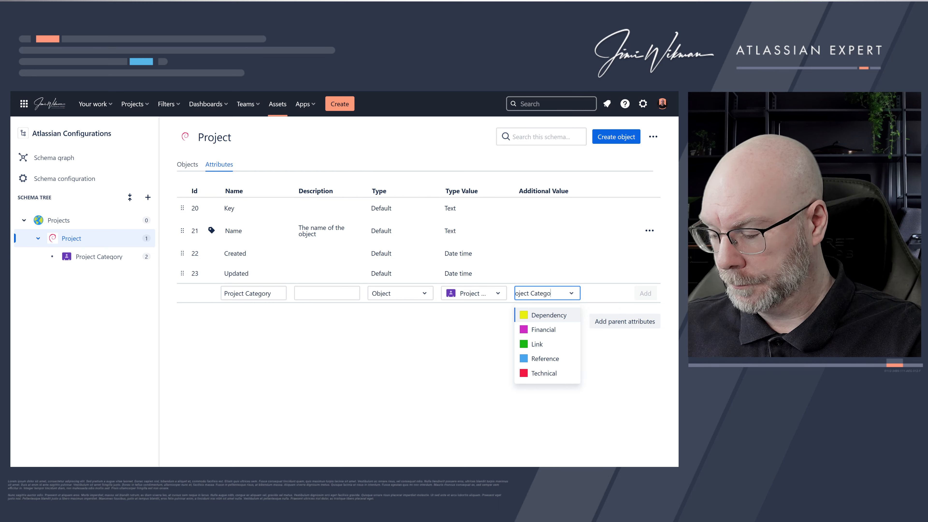
{"action": "type", "text": "ry"}
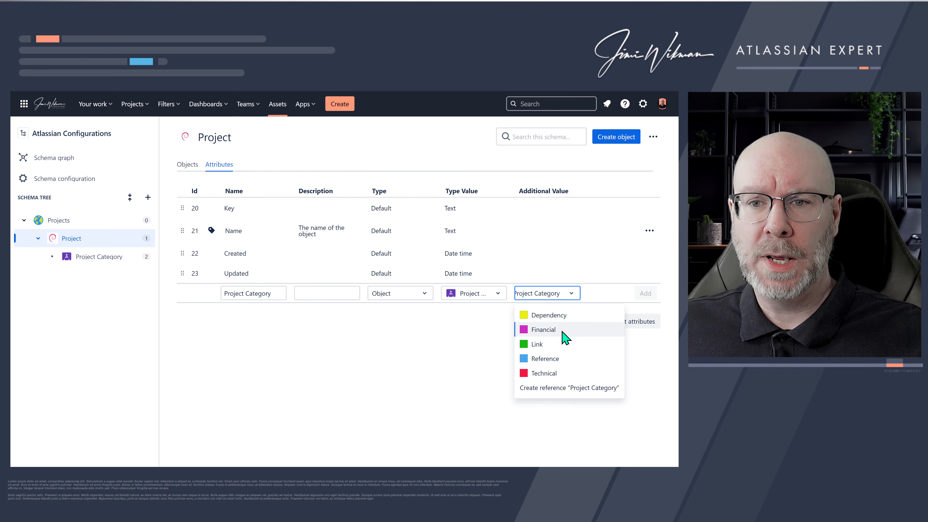
{"action": "left_click", "coordinate": [555, 387]}
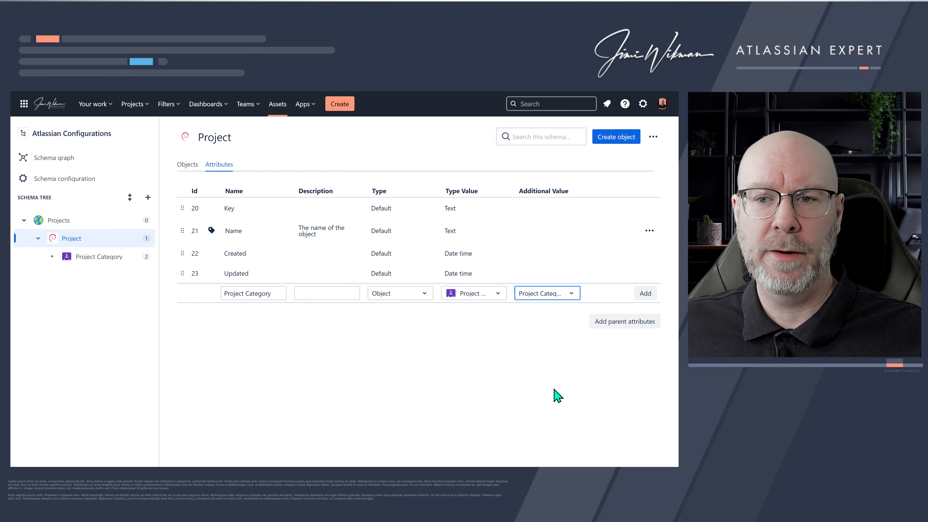
{"action": "left_click", "coordinate": [645, 293]}
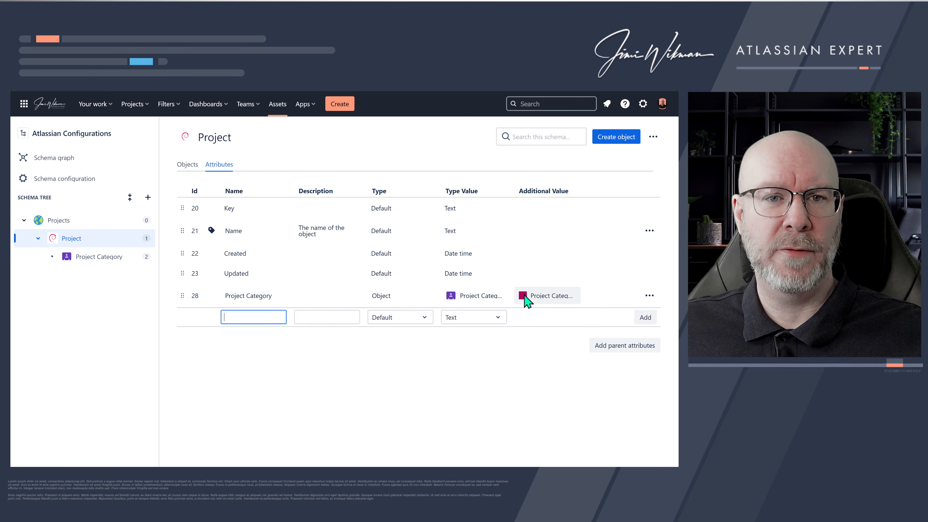
- In the schema configuration's reference types, change the Project Category reference colour to light blue
{"action": "left_click", "coordinate": [76, 182]}
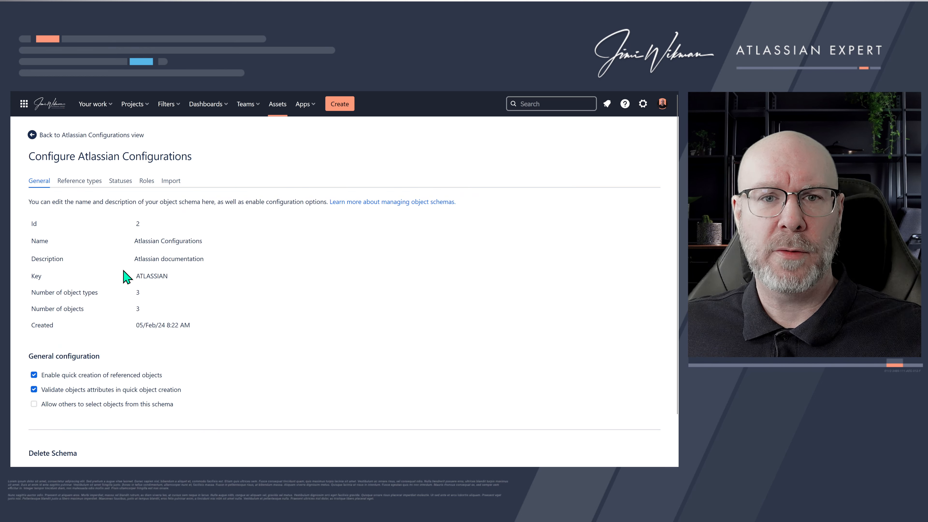
{"action": "left_click", "coordinate": [74, 183]}
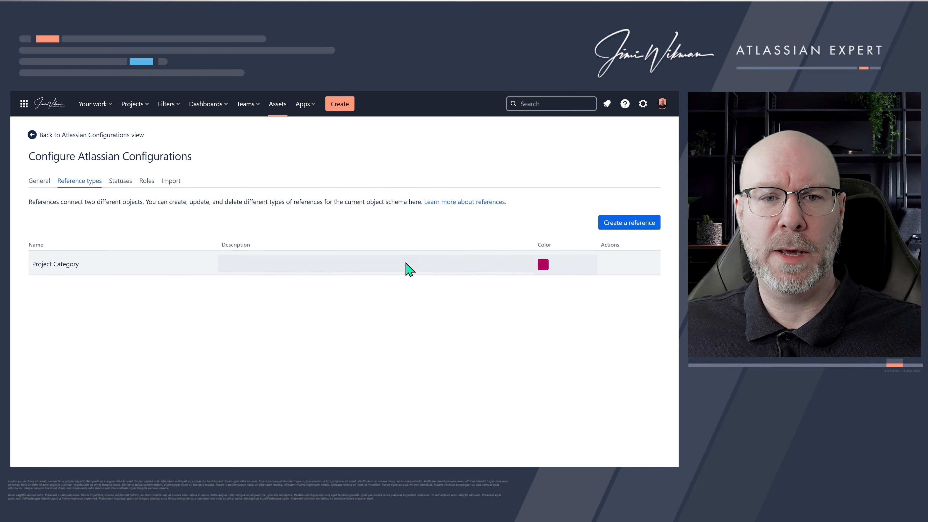
{"action": "left_click", "coordinate": [543, 266]}
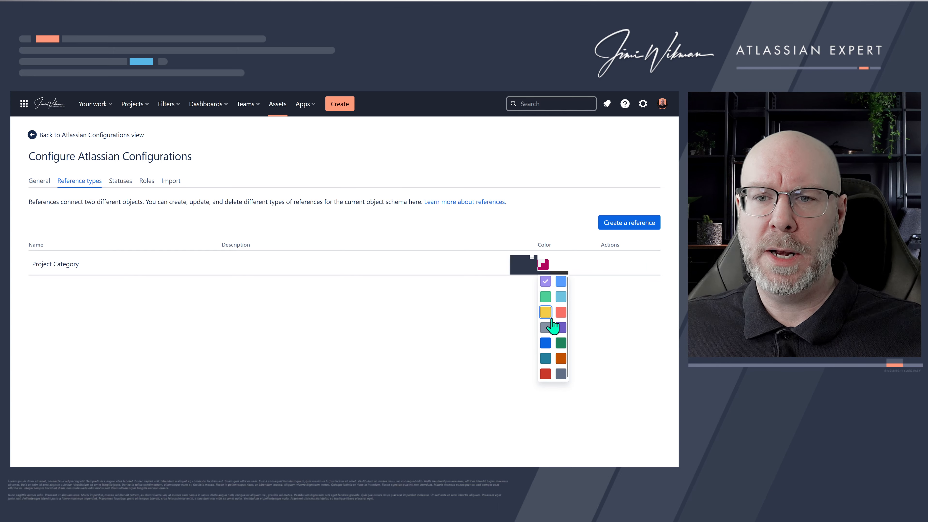
{"action": "left_click", "coordinate": [561, 296]}
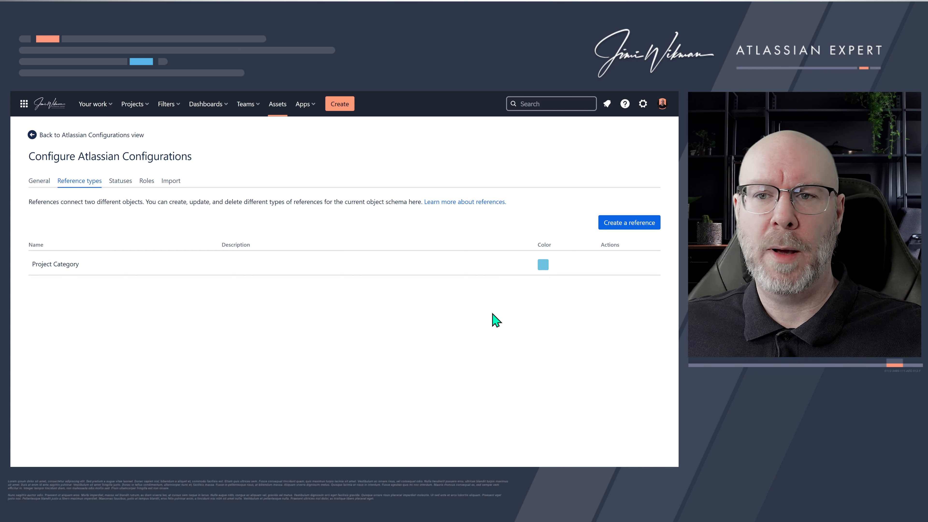
- Add a Project attribute named Project Lead of type User with type value jira-servicemanagement-users-jswedemo1
{"action": "left_click", "coordinate": [120, 135]}
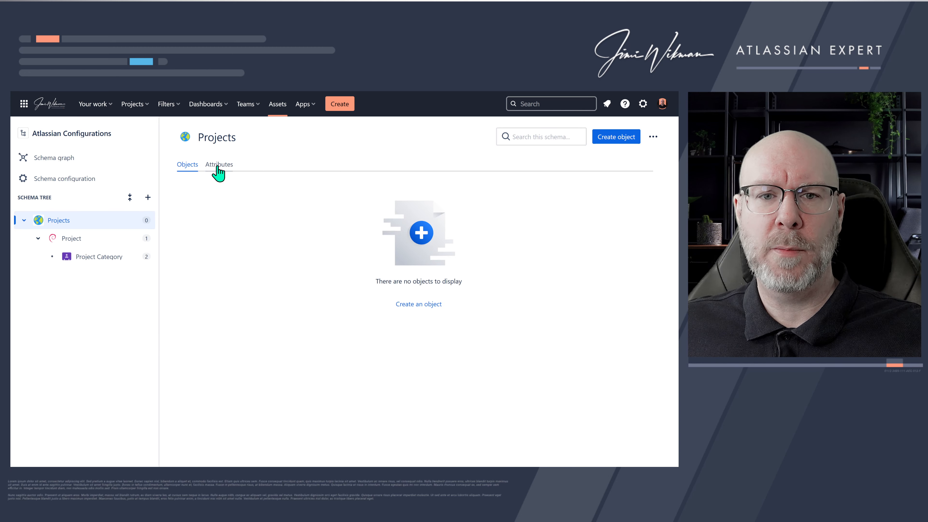
{"action": "left_click", "coordinate": [97, 241]}
{"action": "left_click", "coordinate": [217, 167]}
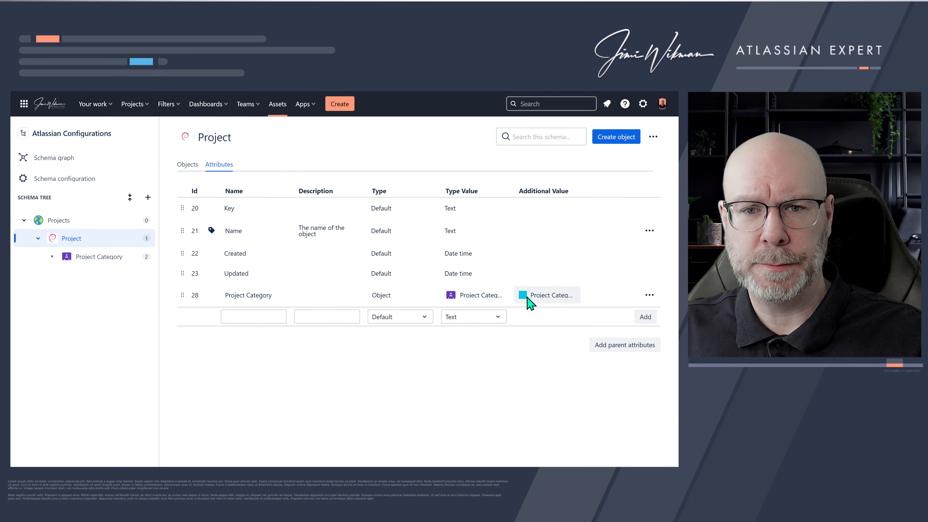
{"action": "left_click", "coordinate": [260, 317]}
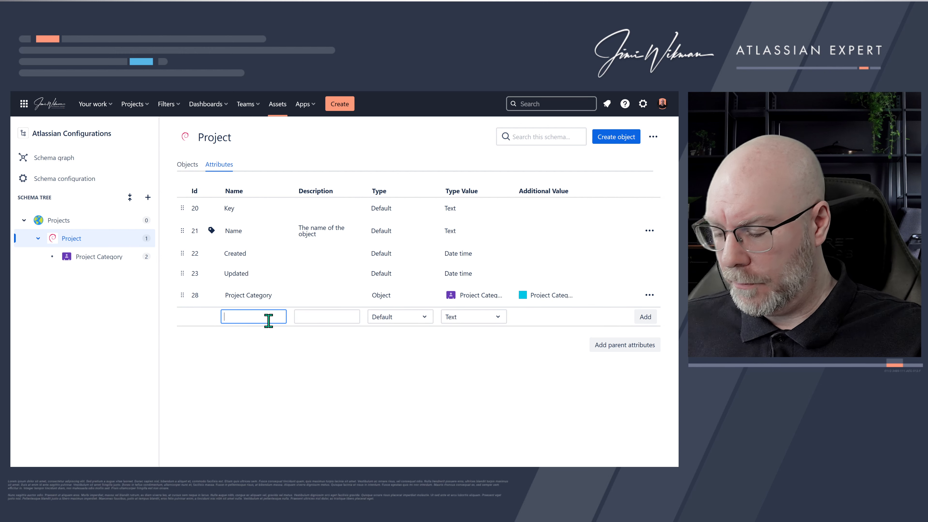
{"action": "type", "text": "Pr"}
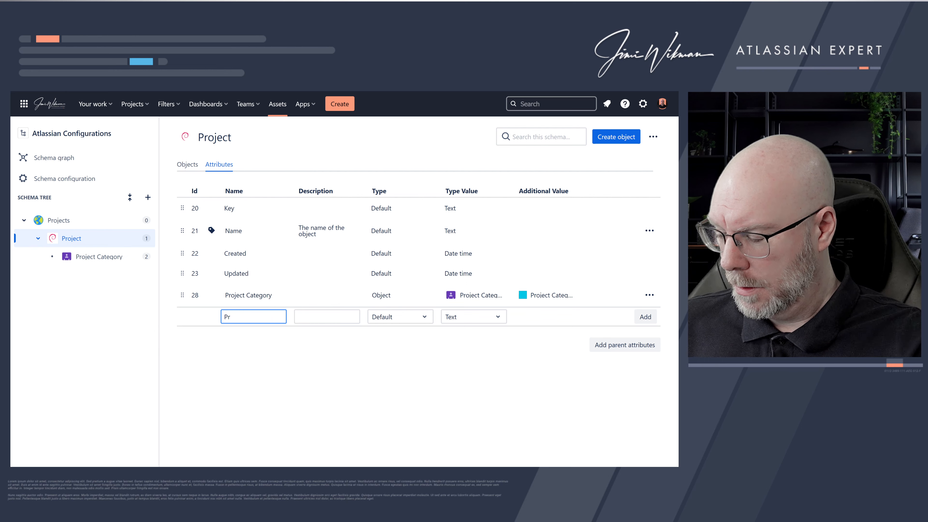
{"action": "type", "text": "oject Lead"}
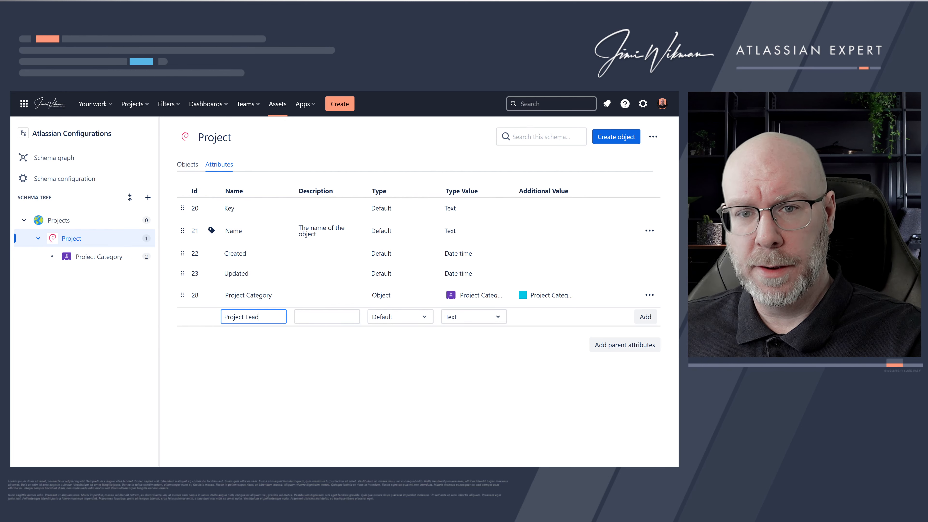
{"action": "left_click", "coordinate": [401, 321]}
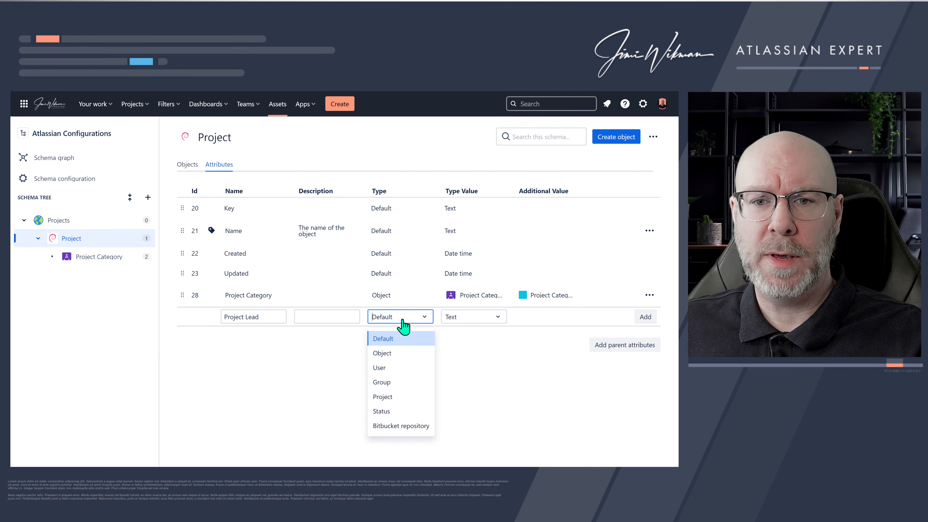
{"action": "left_click", "coordinate": [400, 339]}
{"action": "left_click", "coordinate": [402, 321]}
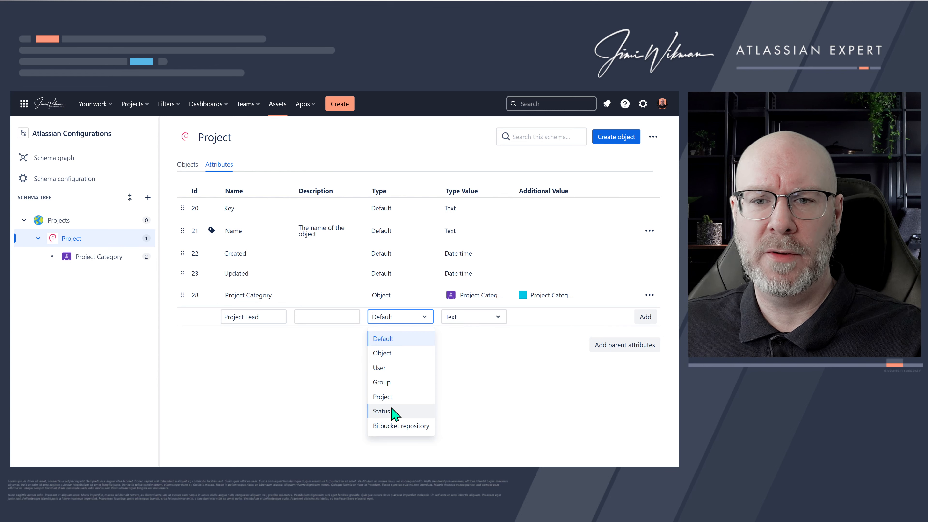
{"action": "left_click", "coordinate": [388, 368]}
{"action": "left_click", "coordinate": [478, 321]}
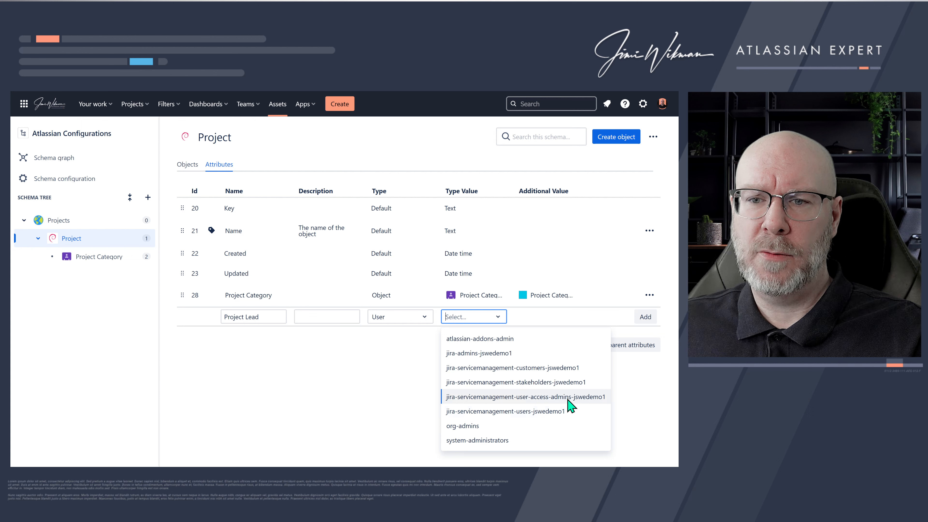
{"action": "left_click", "coordinate": [570, 419]}
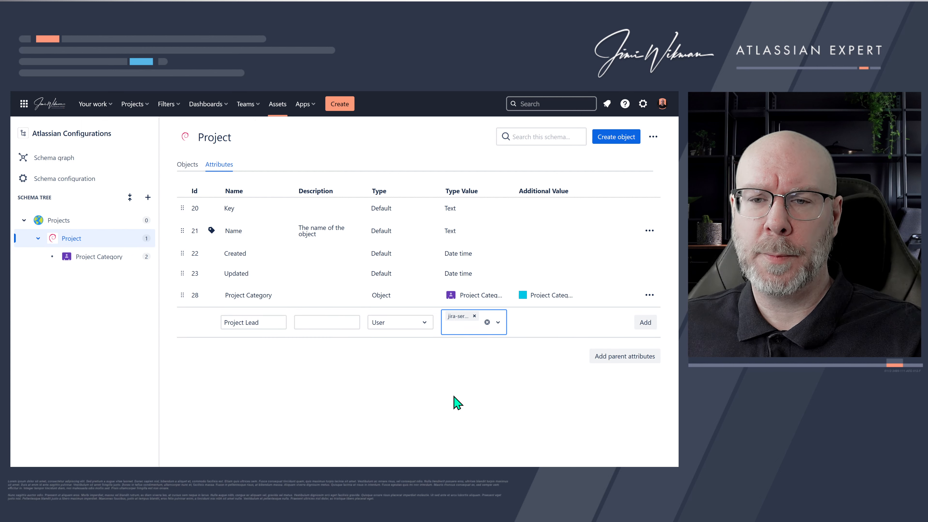
{"action": "left_click", "coordinate": [645, 323]}
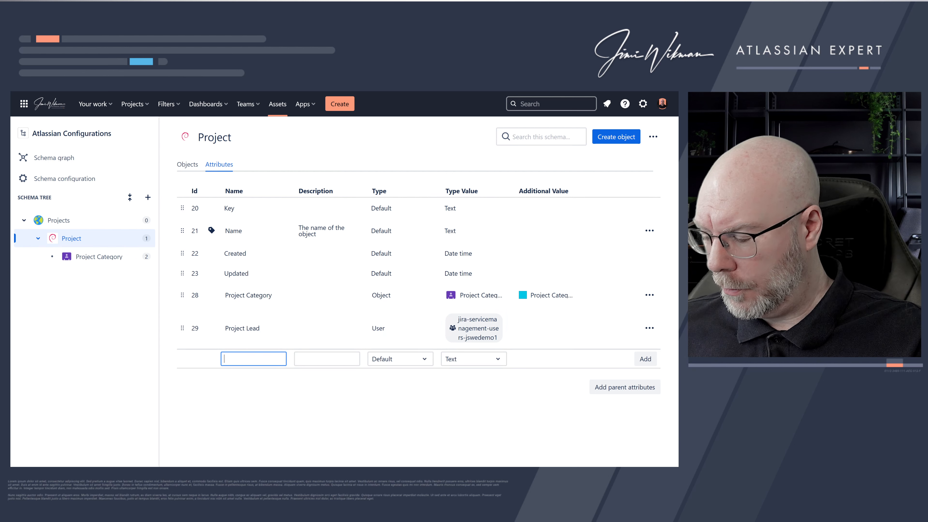
- Add a Project attribute named Project Lead Email with the Email type value
{"action": "type", "text": "Project L"}
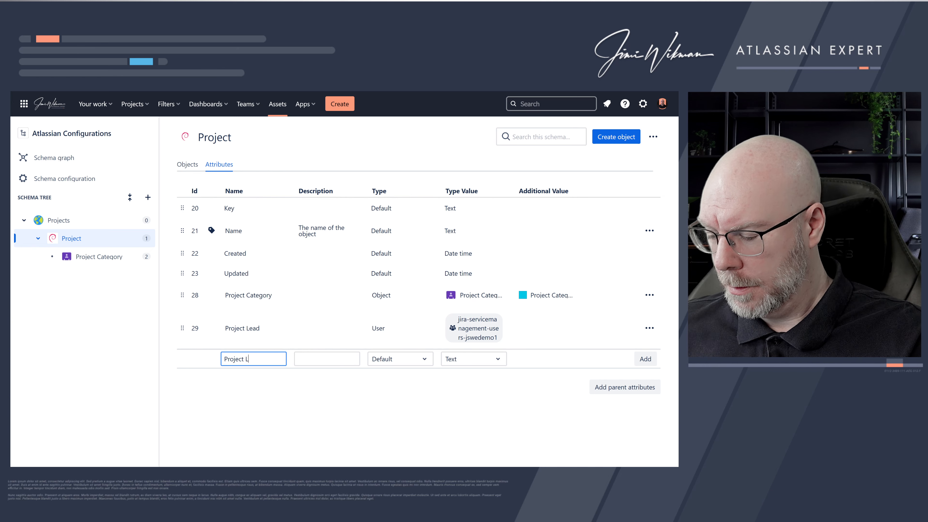
{"action": "type", "text": "ead Emao"}
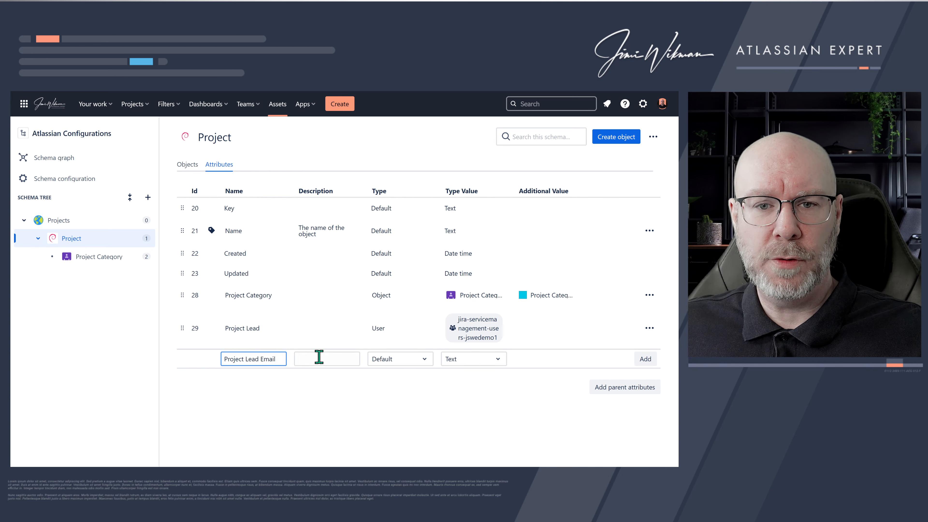
{"action": "left_click", "coordinate": [481, 366]}
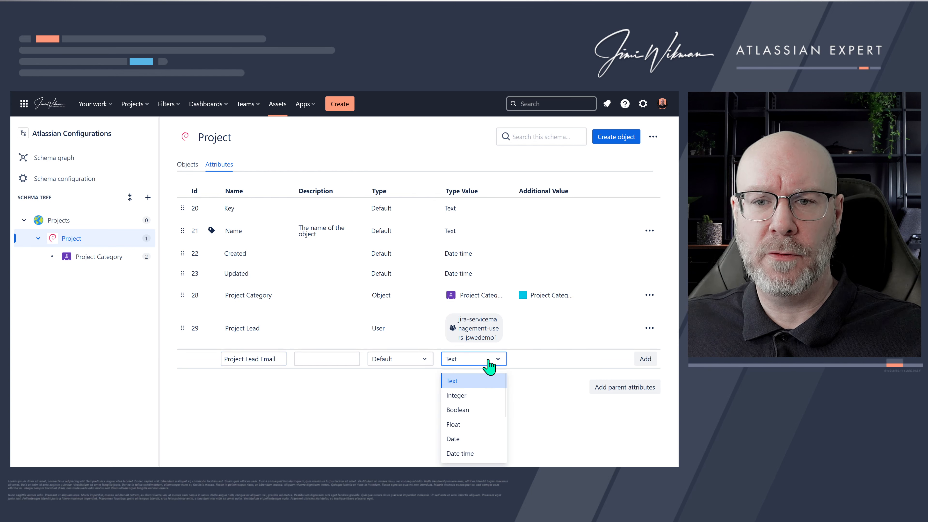
{"action": "scroll", "coordinate": [491, 395], "scroll_direction": "down", "scroll_amount": 2}
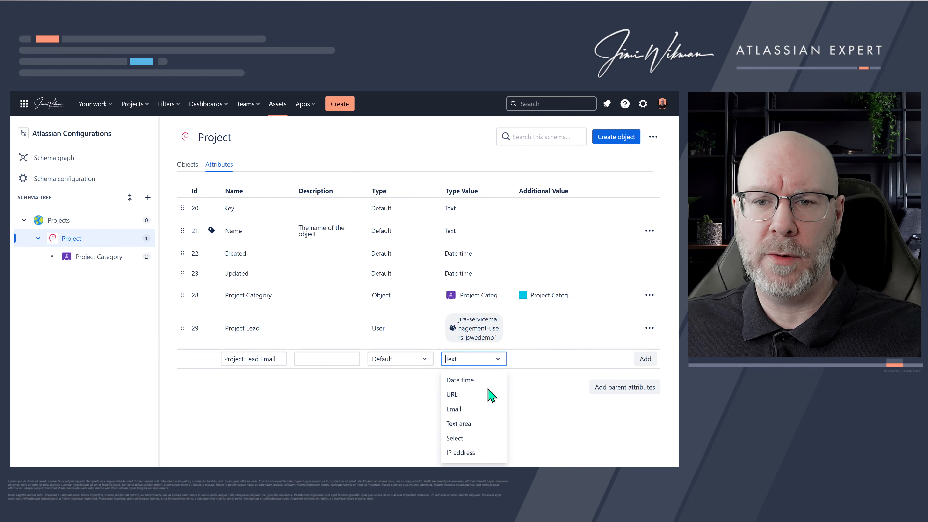
{"action": "left_click", "coordinate": [469, 408]}
{"action": "left_click", "coordinate": [645, 358]}
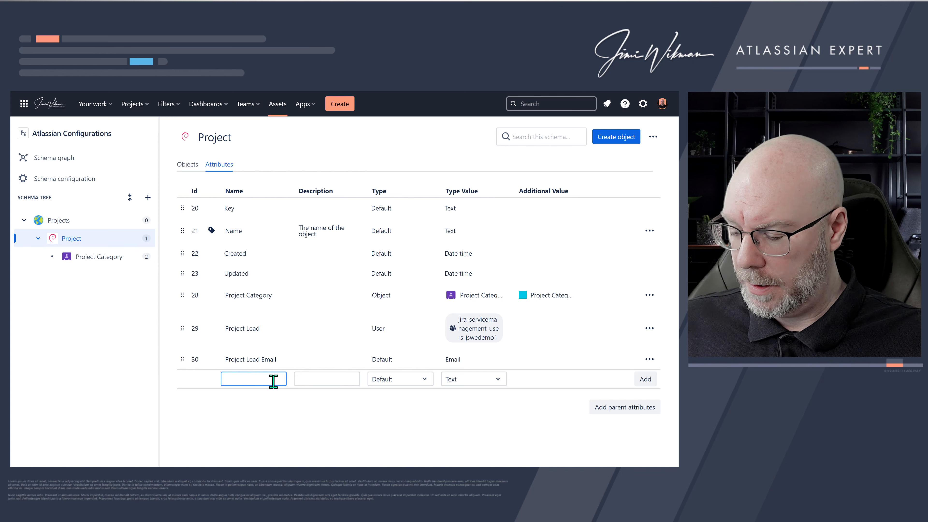
- Add a Project attribute named Description with the Text area type value
{"action": "type", "text": "Descripti"}
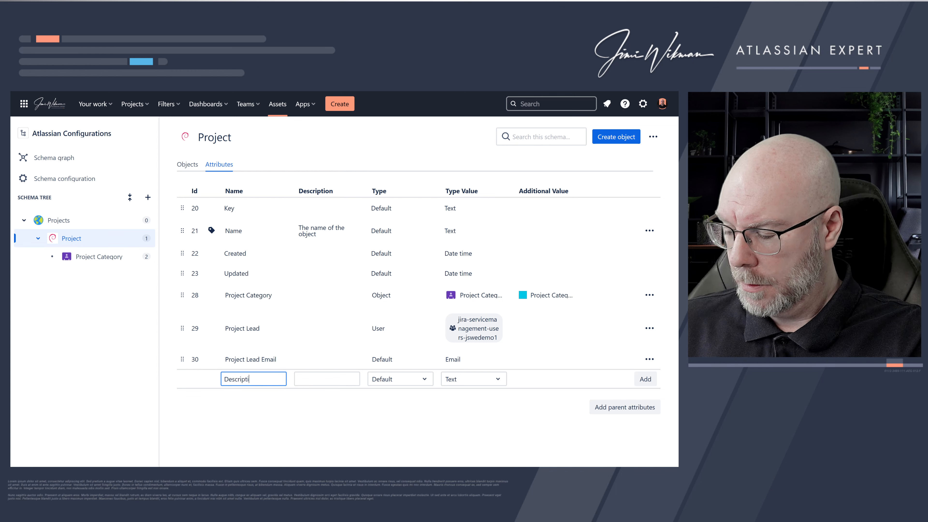
{"action": "type", "text": "on"}
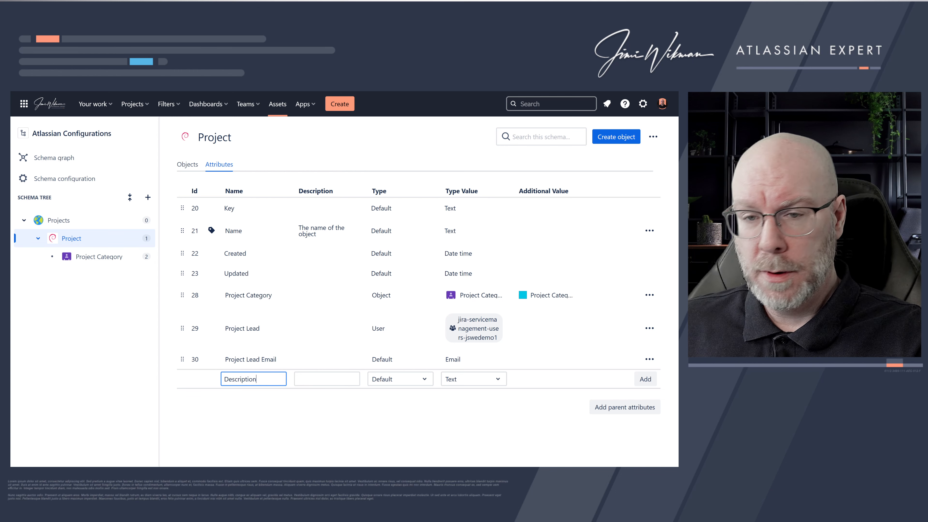
{"action": "left_click", "coordinate": [458, 384]}
{"action": "scroll", "coordinate": [481, 411], "scroll_direction": "down", "scroll_amount": 3}
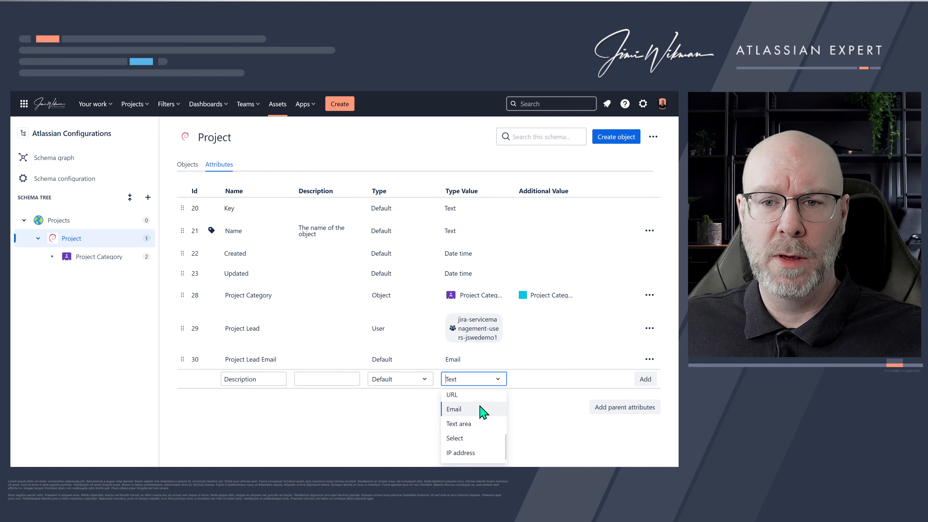
{"action": "left_click", "coordinate": [477, 425]}
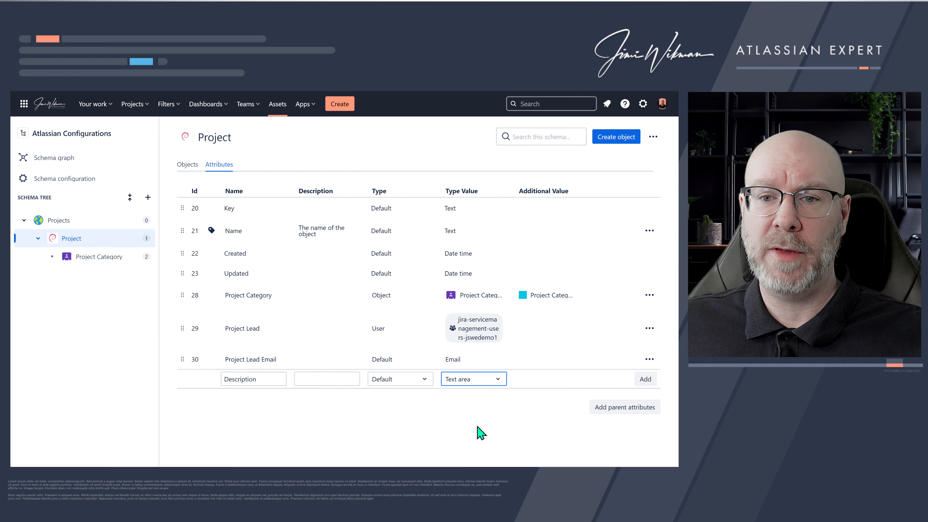
{"action": "left_click", "coordinate": [645, 380]}
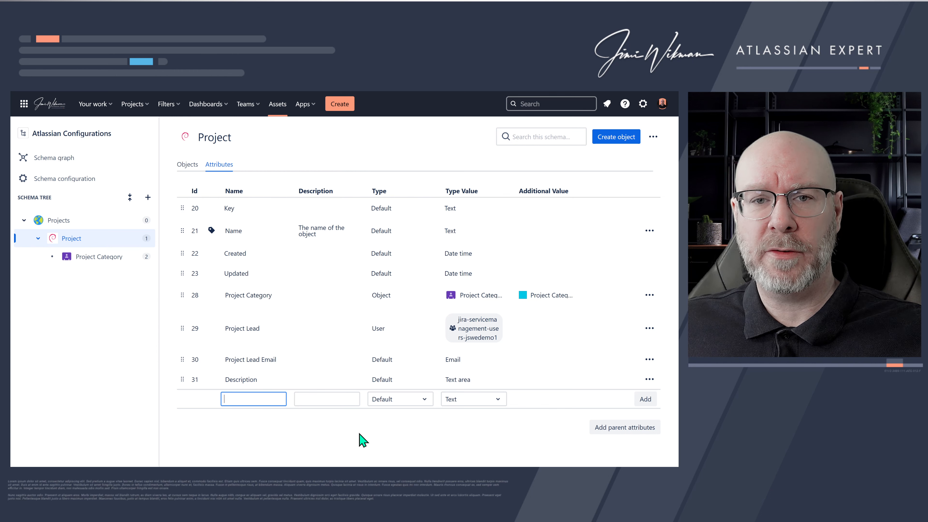
- On object Project A, set Project Lead to the presenter's user account and Project Category to Atlassian
{"action": "left_click", "coordinate": [187, 166]}
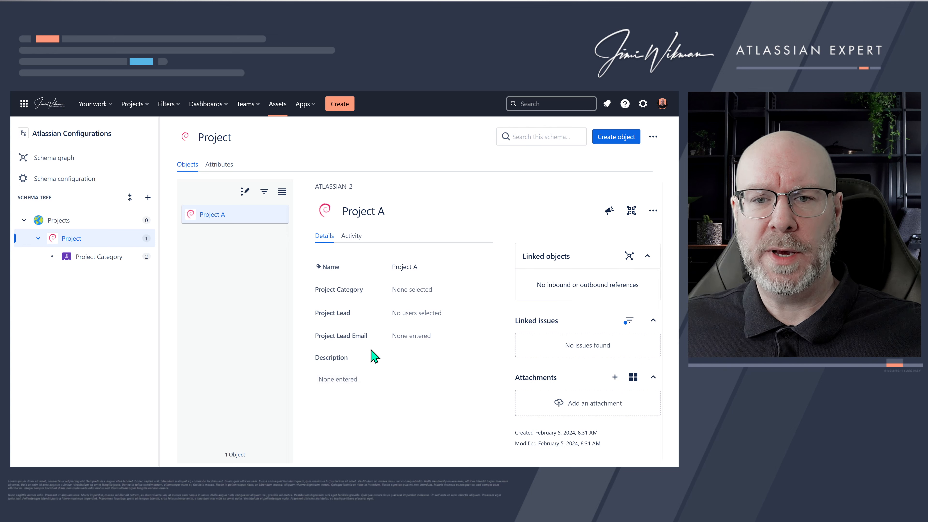
{"action": "left_click", "coordinate": [419, 314]}
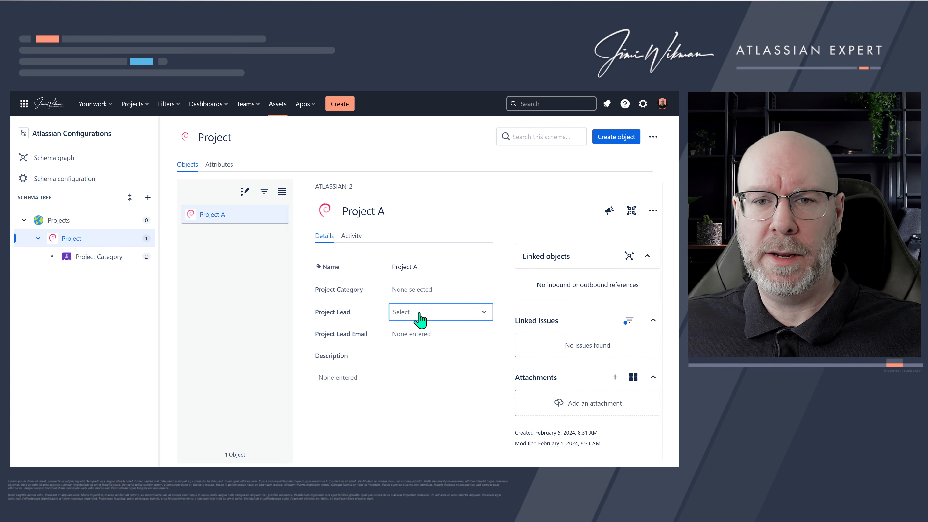
{"action": "type", "text": "ji"}
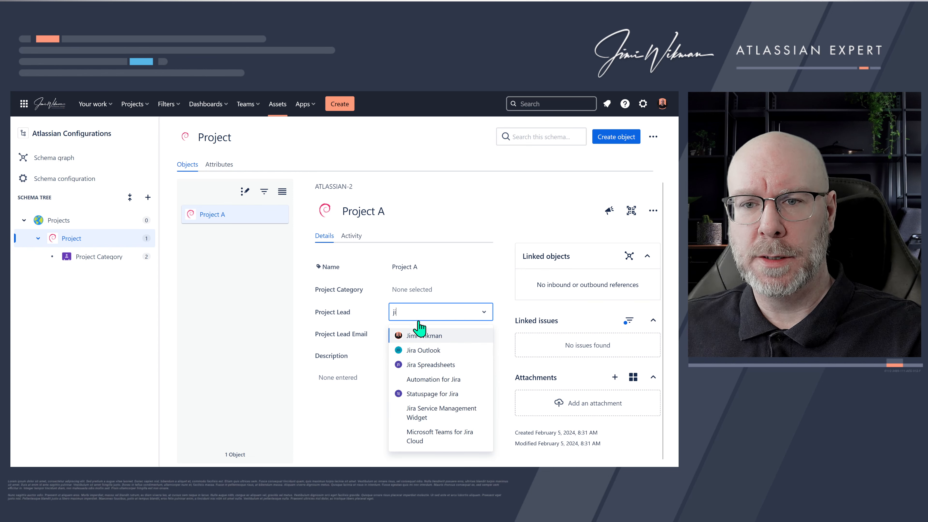
{"action": "left_click", "coordinate": [425, 335]}
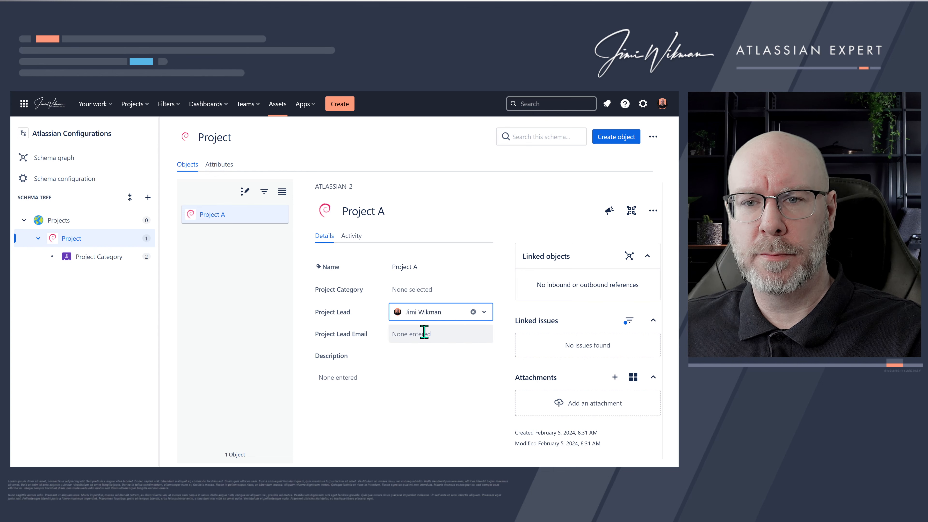
{"action": "left_click", "coordinate": [422, 292]}
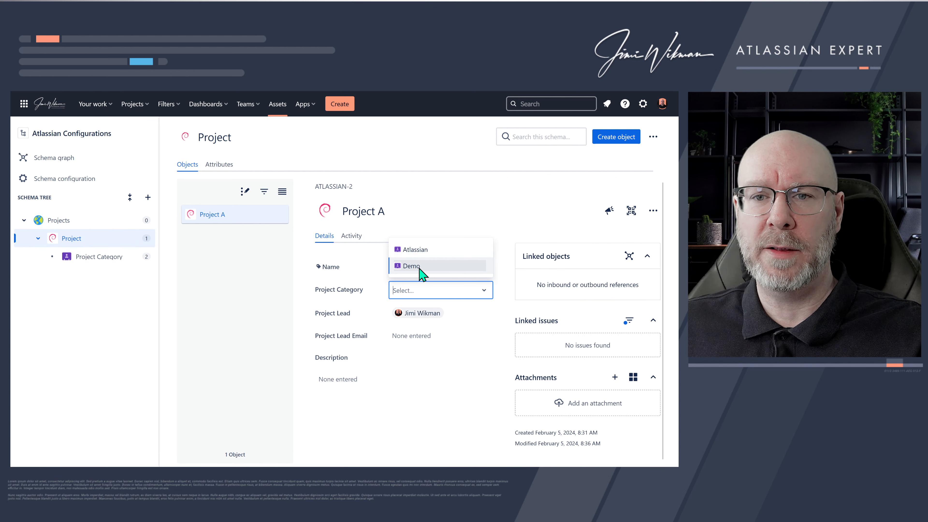
{"action": "left_click", "coordinate": [420, 250]}
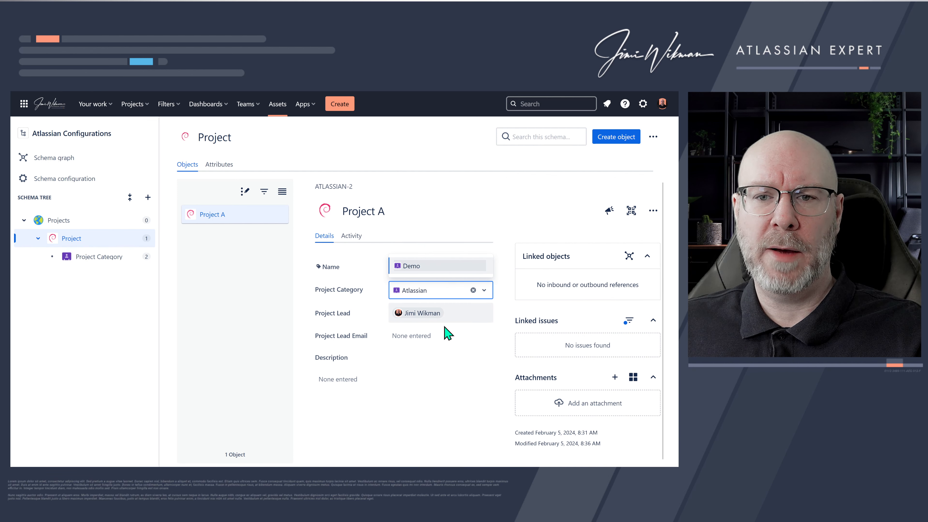
{"action": "left_click", "coordinate": [301, 389]}
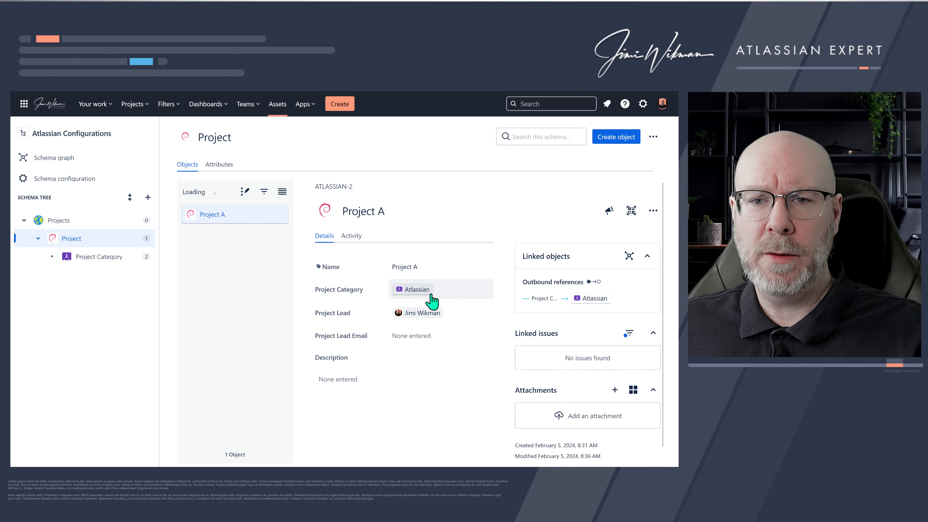
- Switch Project A's Project Category to Demo and then back to Atlassian
{"action": "left_click", "coordinate": [442, 298]}
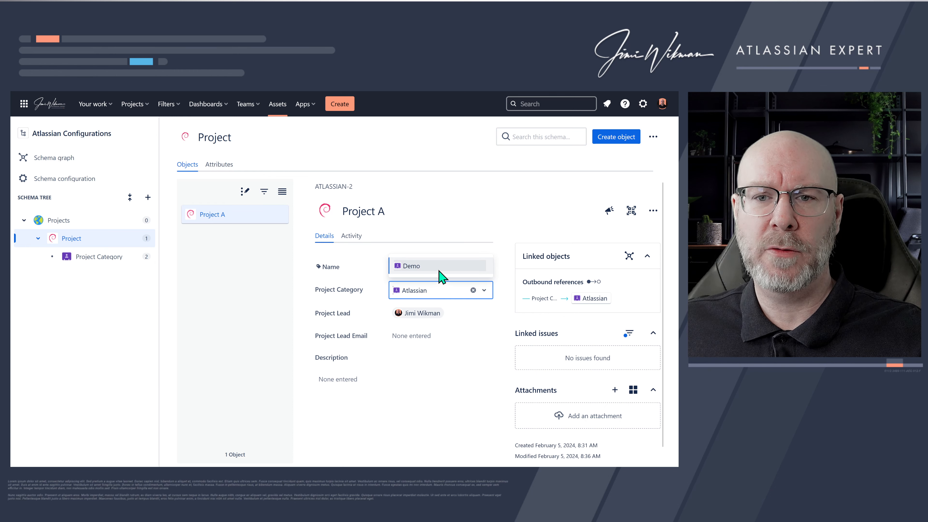
{"action": "left_click", "coordinate": [441, 269]}
{"action": "left_click", "coordinate": [418, 380]}
{"action": "left_click", "coordinate": [441, 295]}
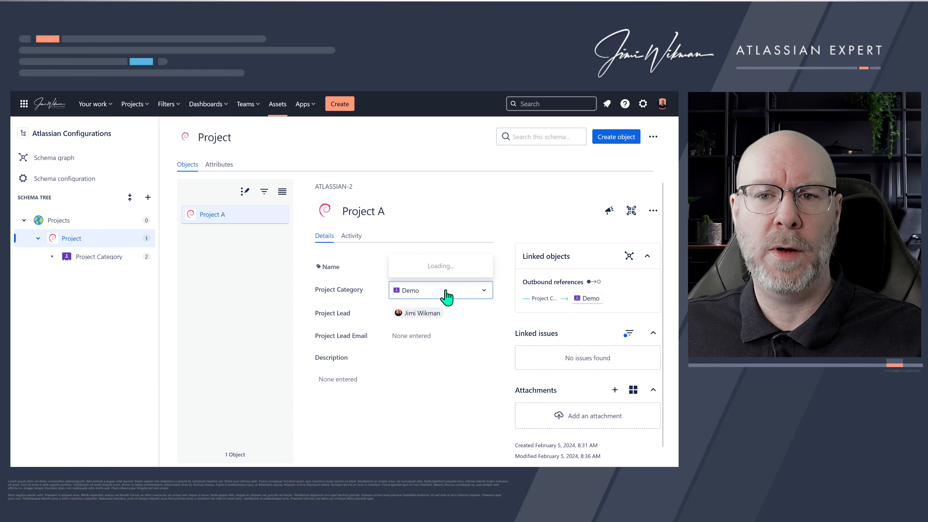
{"action": "left_click", "coordinate": [424, 269]}
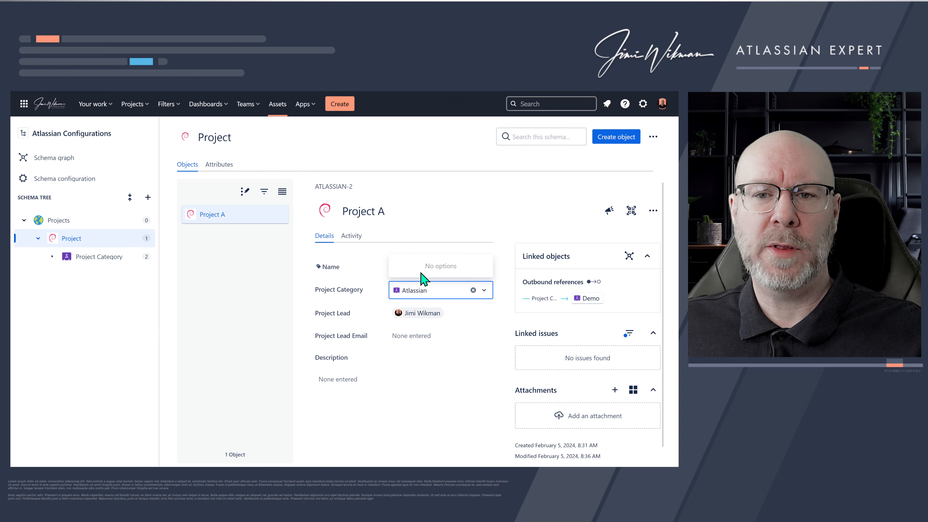
{"action": "left_click", "coordinate": [285, 345]}
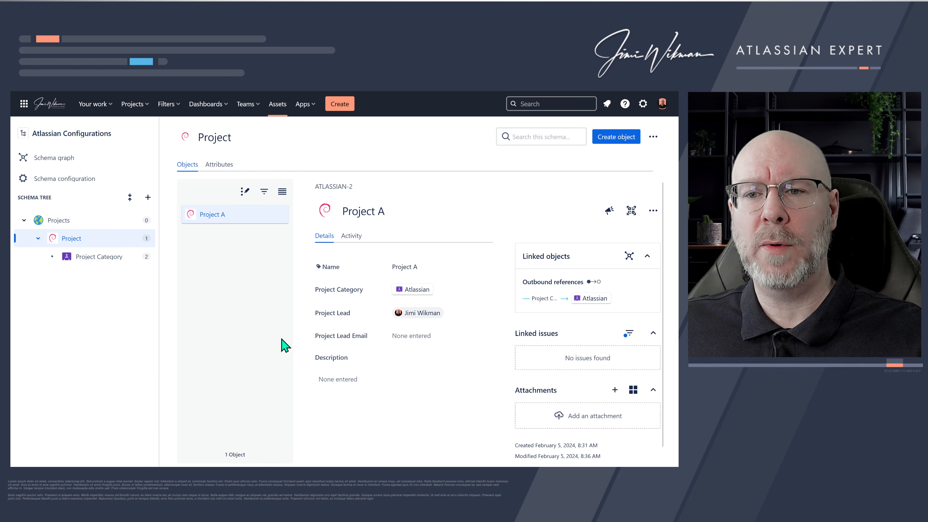
- Open the configuration of the Project Category attribute and untick Include Children
{"action": "left_click", "coordinate": [220, 165]}
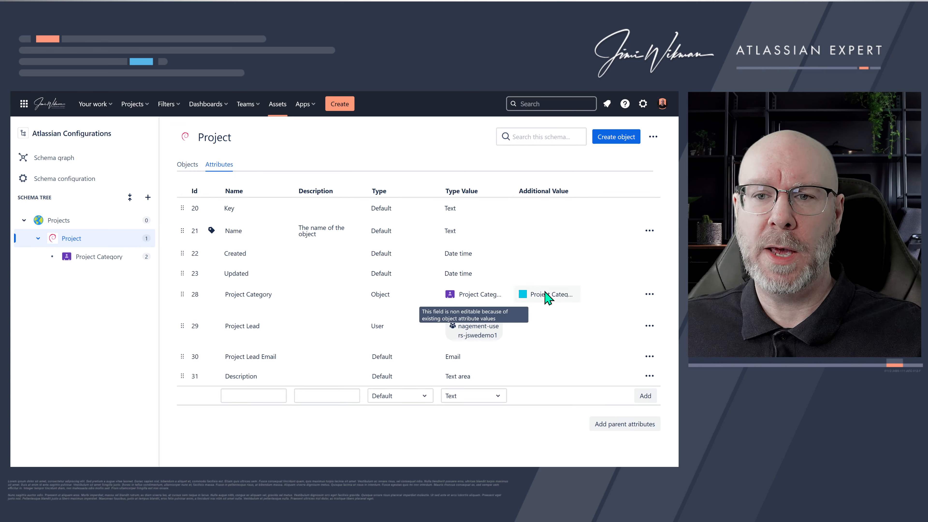
{"action": "left_click", "coordinate": [650, 296]}
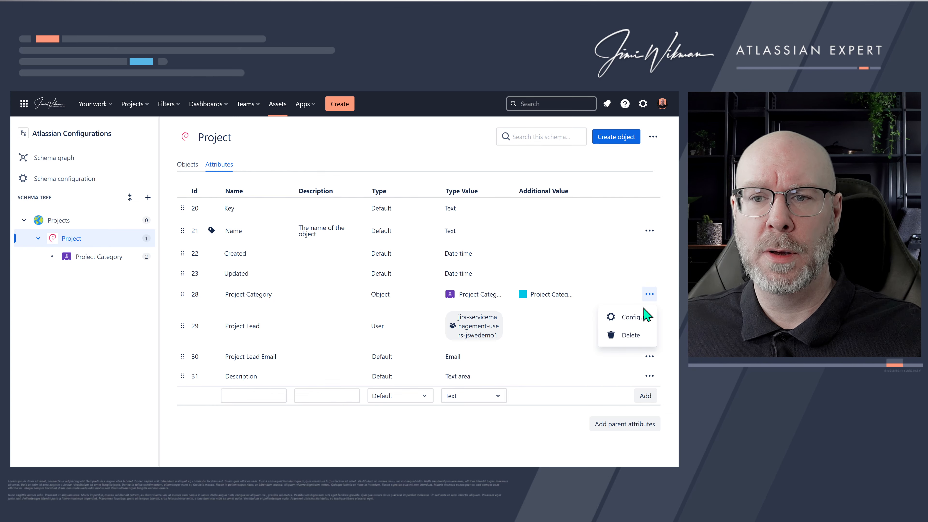
{"action": "left_click", "coordinate": [644, 318]}
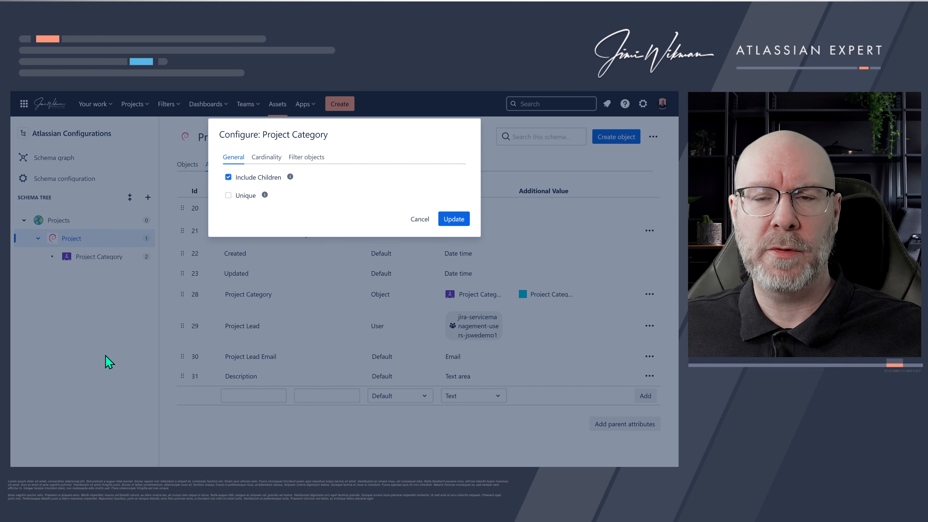
{"action": "left_click", "coordinate": [228, 177]}
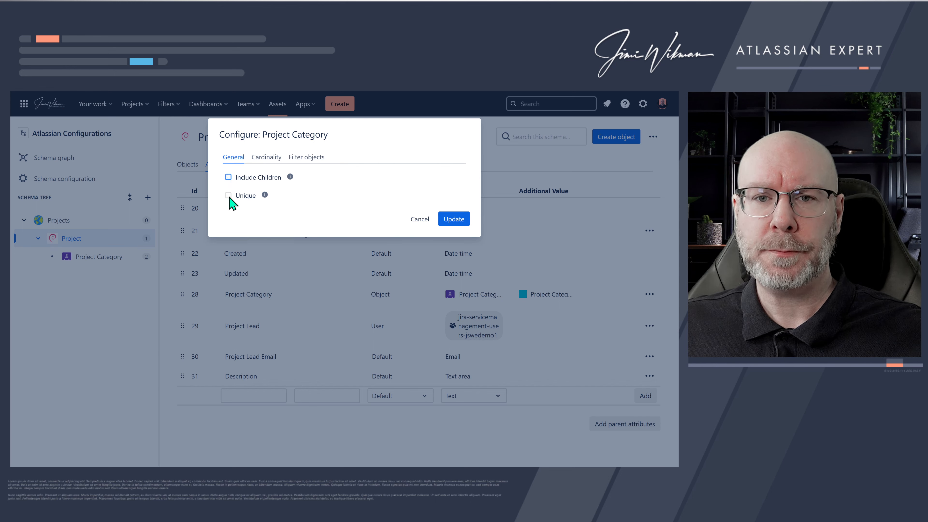
{"action": "left_click", "coordinate": [228, 195]}
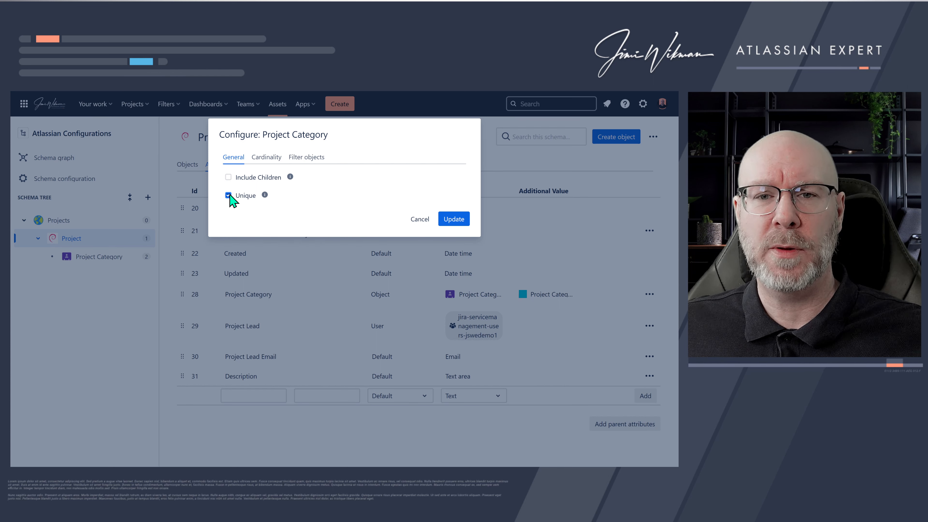
{"action": "left_click", "coordinate": [228, 195]}
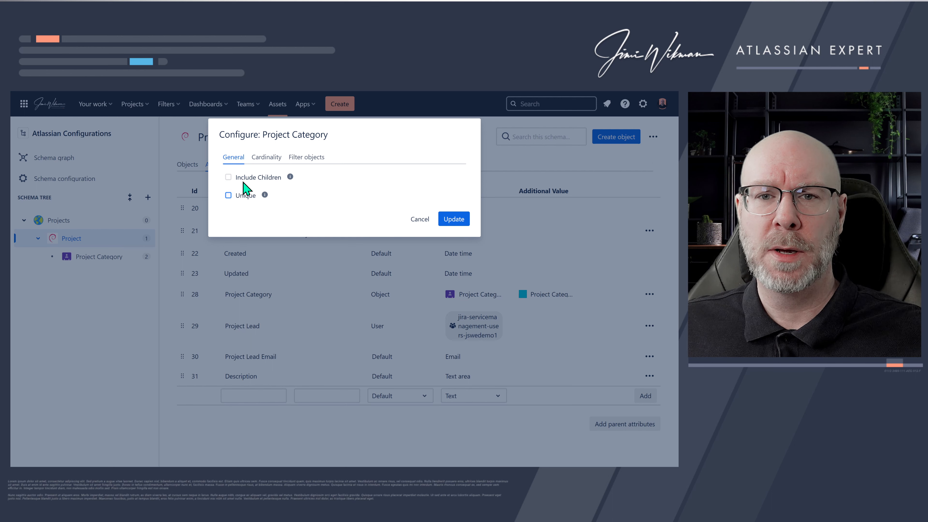
- Set the Project Category attribute's maximum cardinality to Unlimited and update the configuration
{"action": "left_click", "coordinate": [270, 158]}
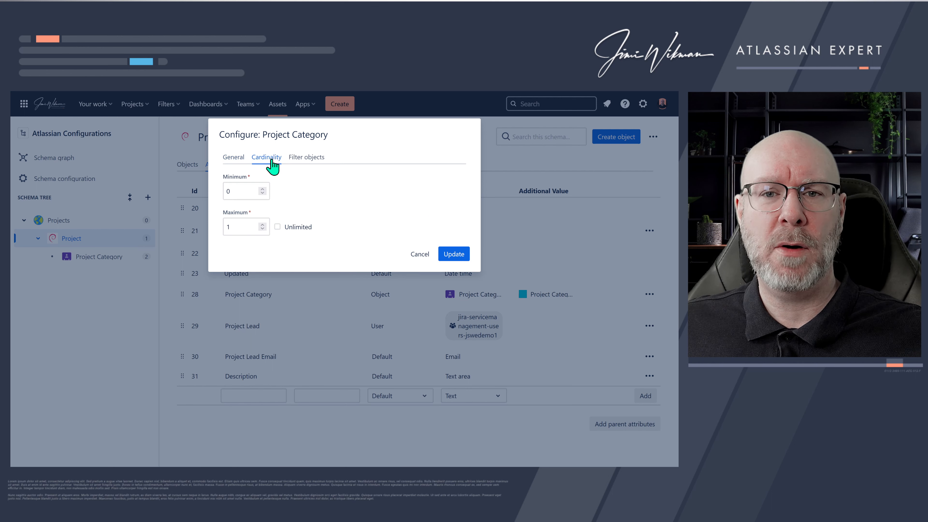
{"action": "left_click", "coordinate": [243, 187]}
{"action": "left_click", "coordinate": [238, 226]}
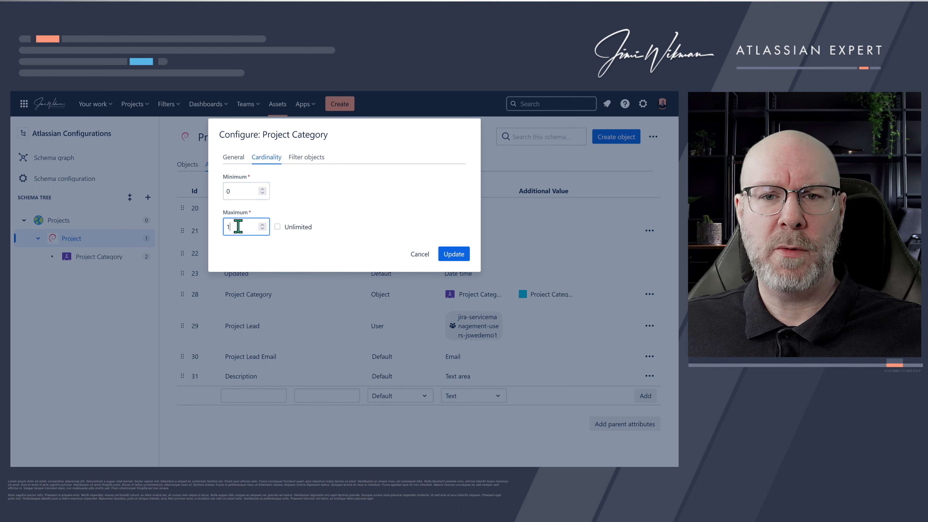
{"action": "left_click", "coordinate": [278, 227]}
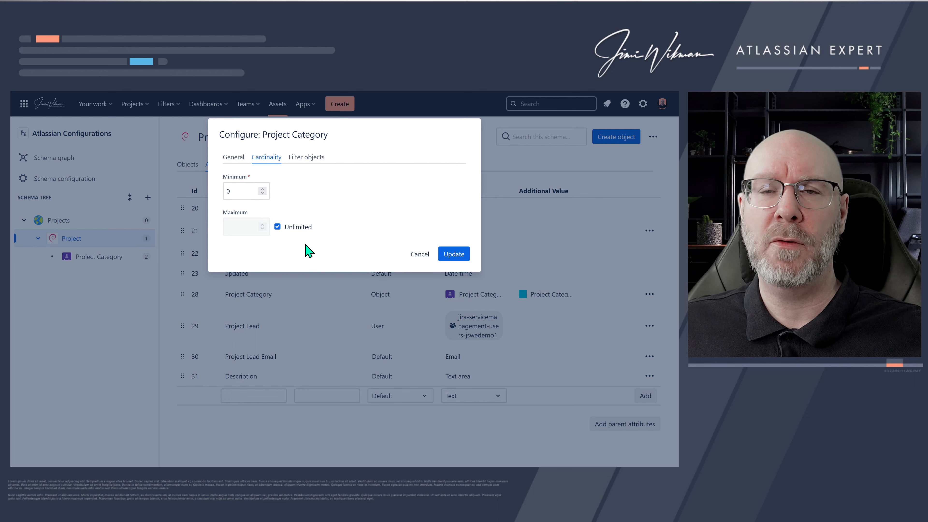
{"action": "left_click", "coordinate": [308, 160]}
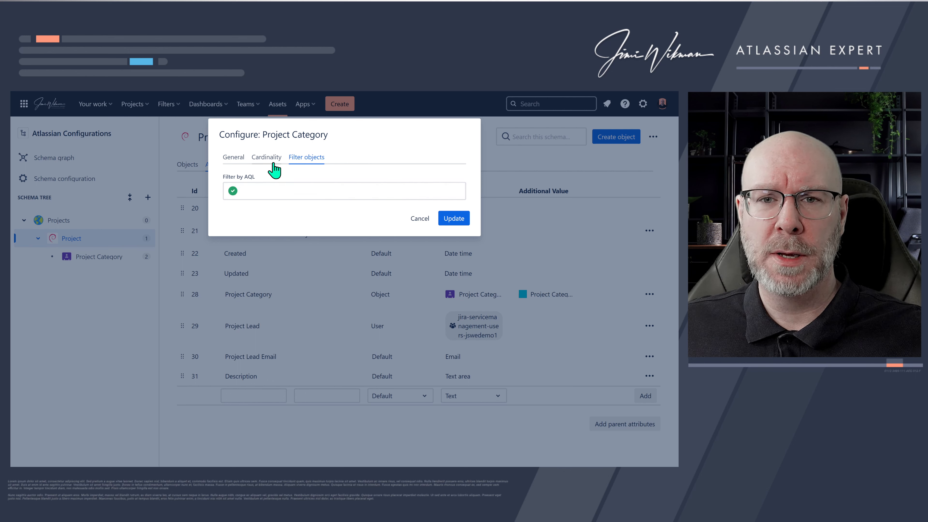
{"action": "left_click", "coordinate": [266, 157]}
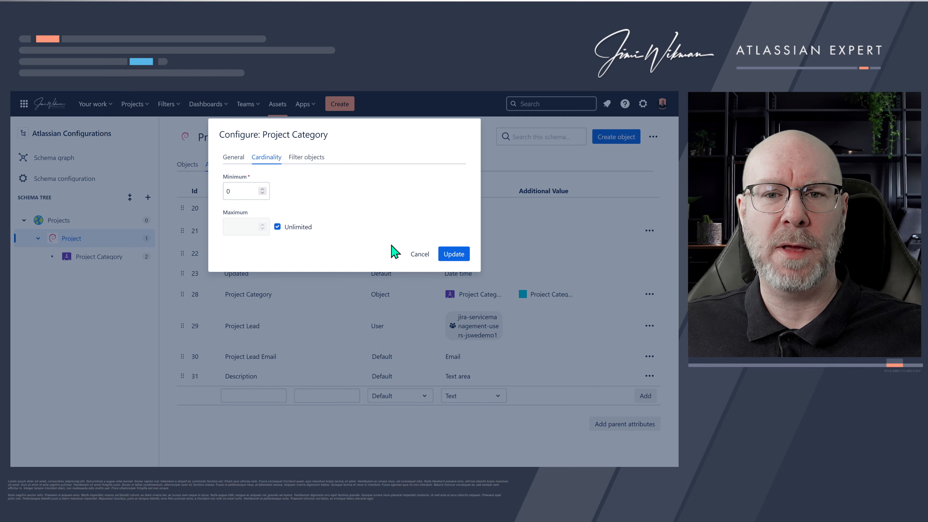
{"action": "left_click", "coordinate": [453, 256]}
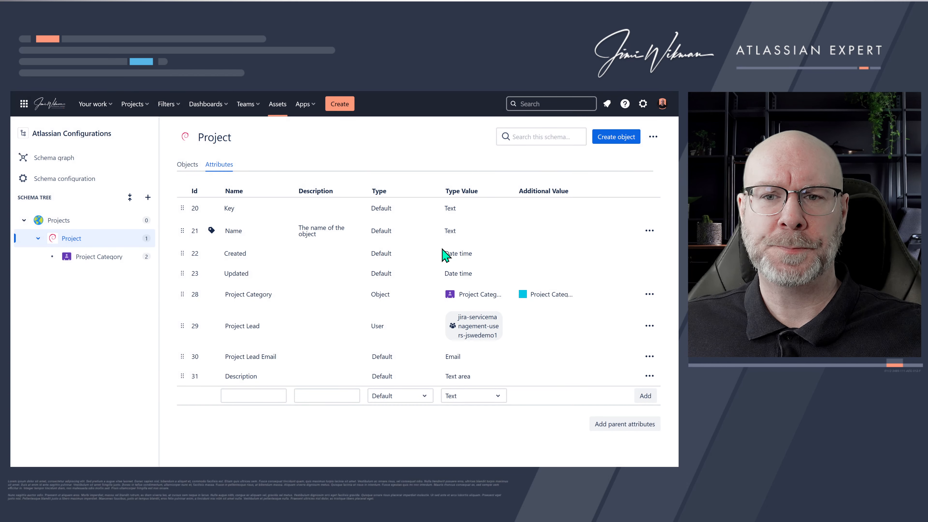
- On object Project A, add Demo to the Project Category alongside Atlassian
{"action": "left_click", "coordinate": [186, 167]}
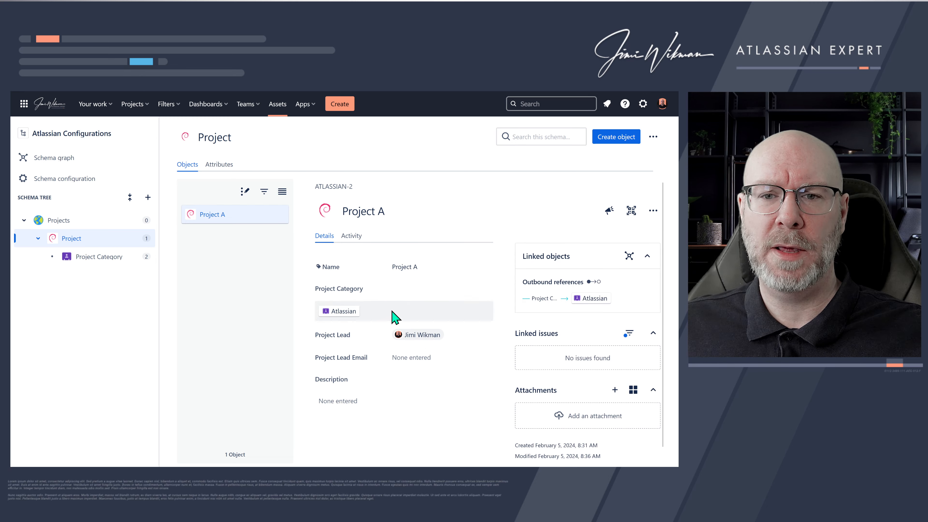
{"action": "left_click", "coordinate": [394, 311]}
{"action": "left_click", "coordinate": [366, 293]}
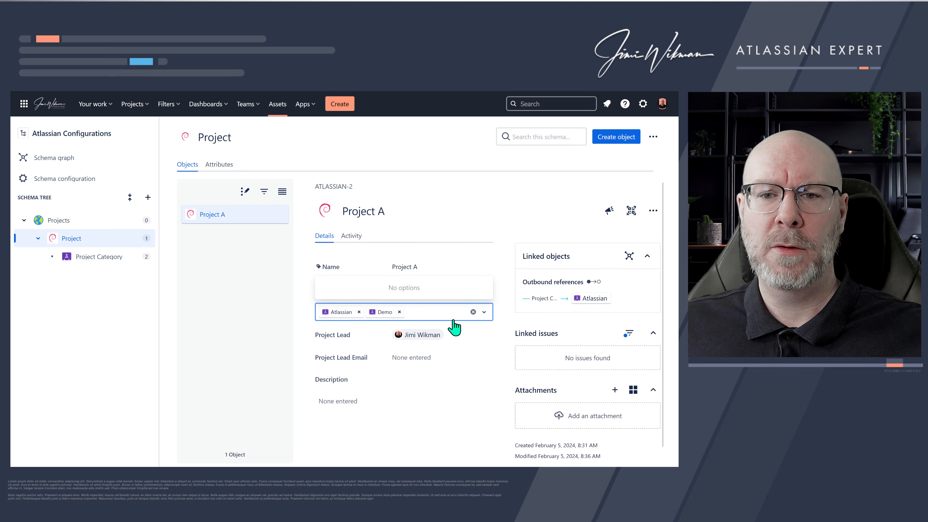
{"action": "left_click", "coordinate": [470, 333]}
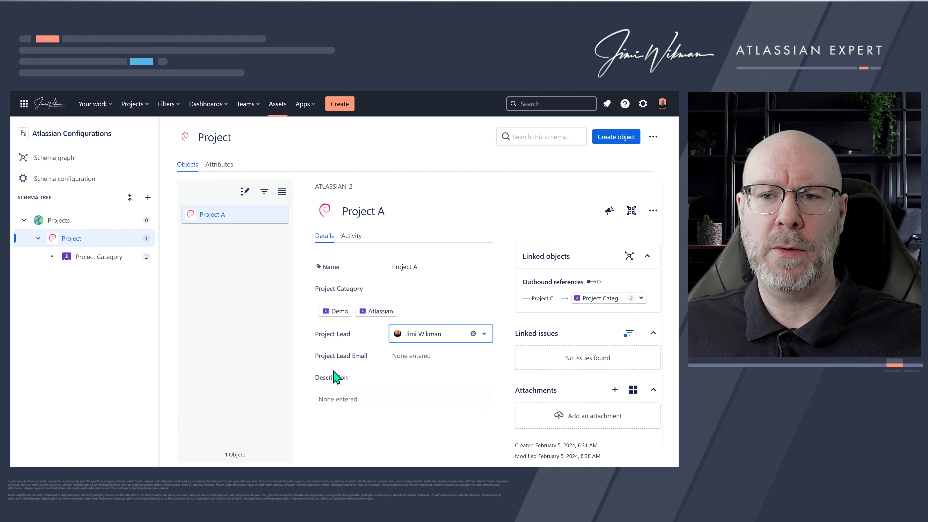
- Enter the placeholder text erwerwerwer in Project A's Description
{"action": "left_click", "coordinate": [302, 350]}
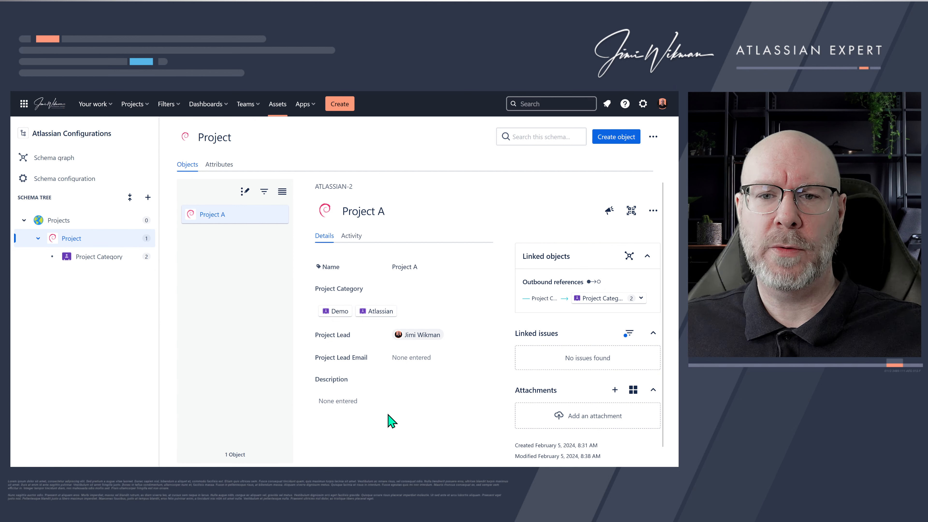
{"action": "left_click", "coordinate": [415, 358]}
{"action": "left_click", "coordinate": [418, 359]}
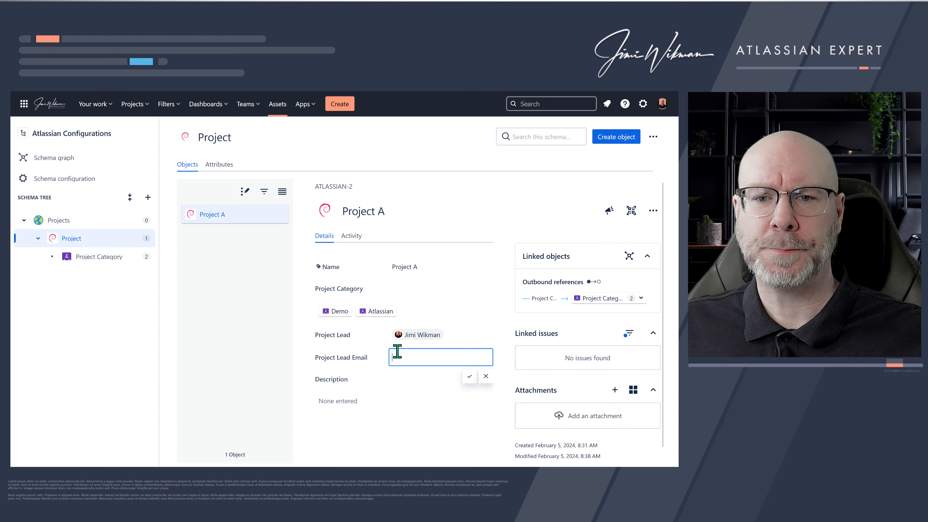
{"action": "left_click", "coordinate": [337, 400]}
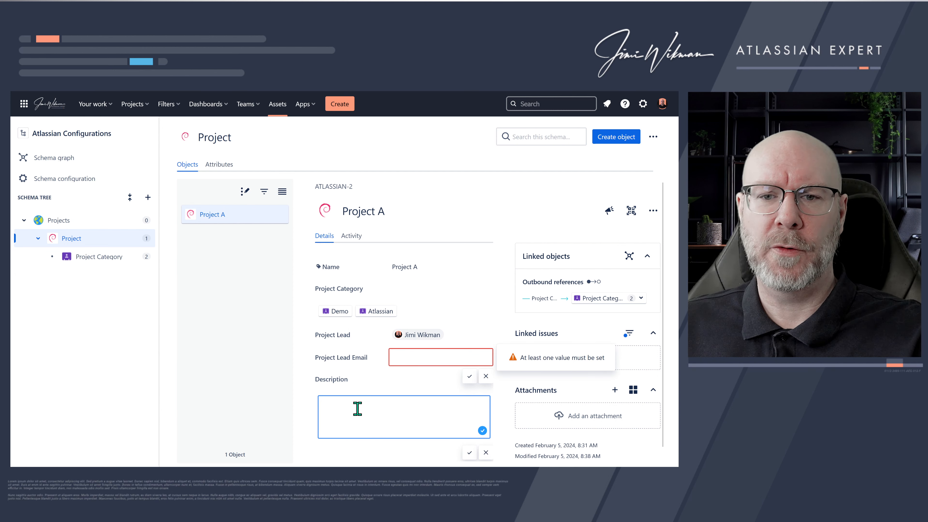
{"action": "type", "text": "erwerwerwer"}
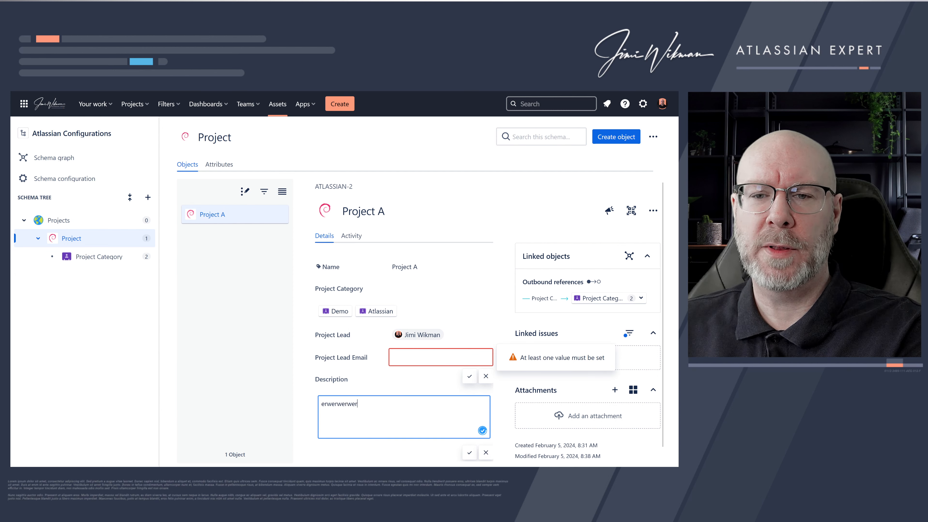
- Fill in Project A's Project Lead Email with the presenter's e-mail address
{"action": "left_click", "coordinate": [398, 360]}
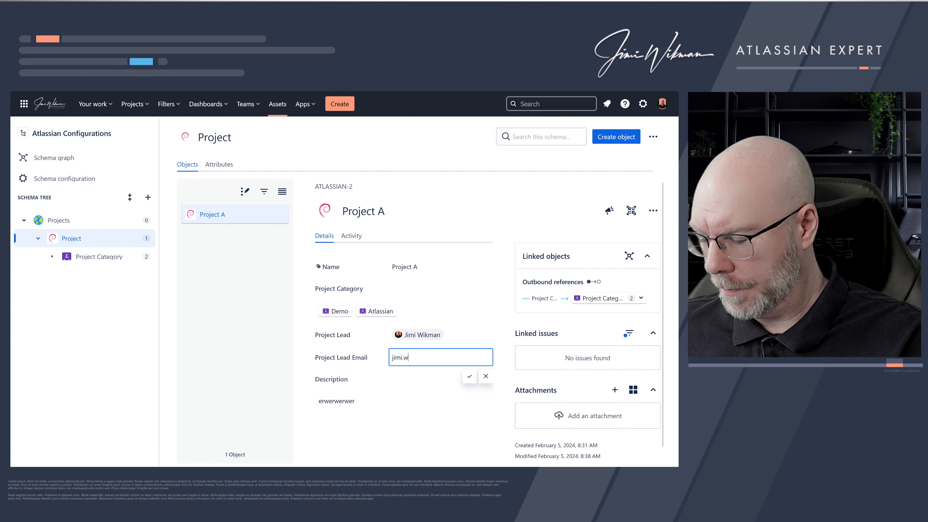
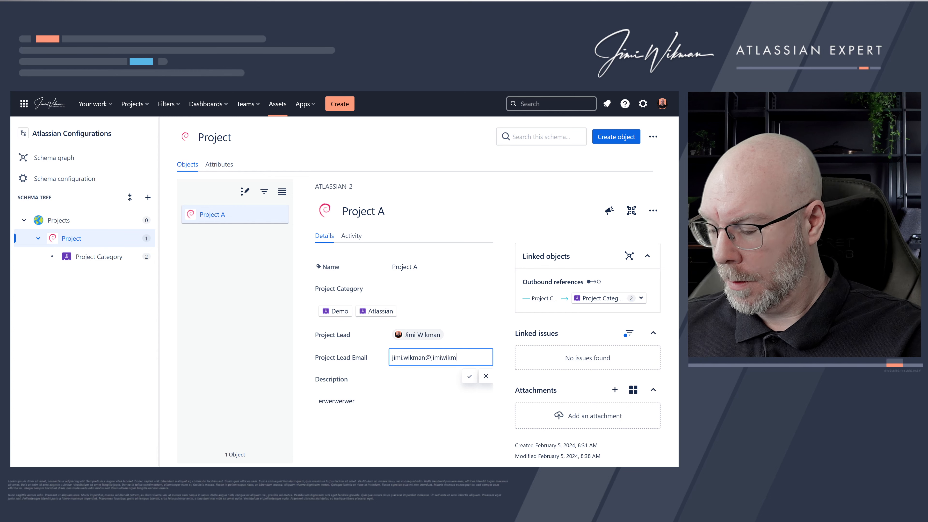
{"action": "key", "text": "Return"}
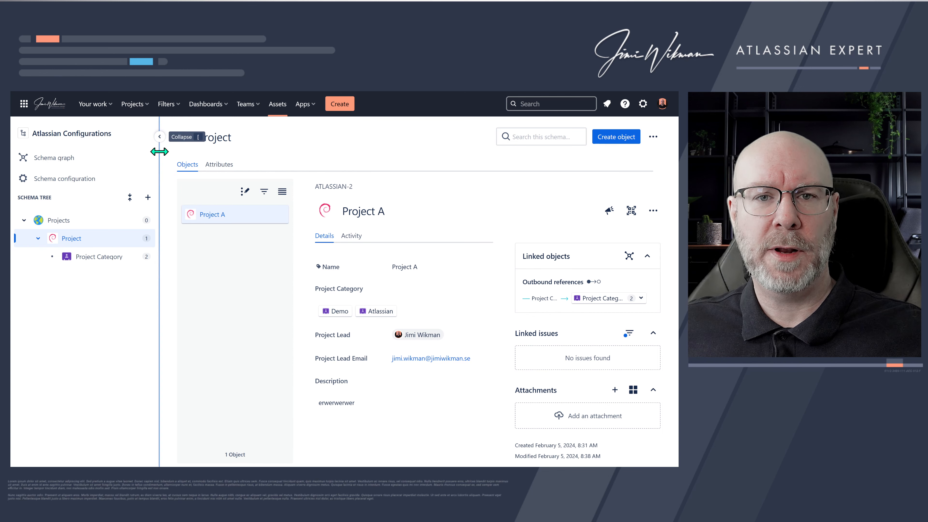
- Collapse the schema sidebar and expand Project A's outbound Project Category references
{"action": "left_click", "coordinate": [159, 137]}
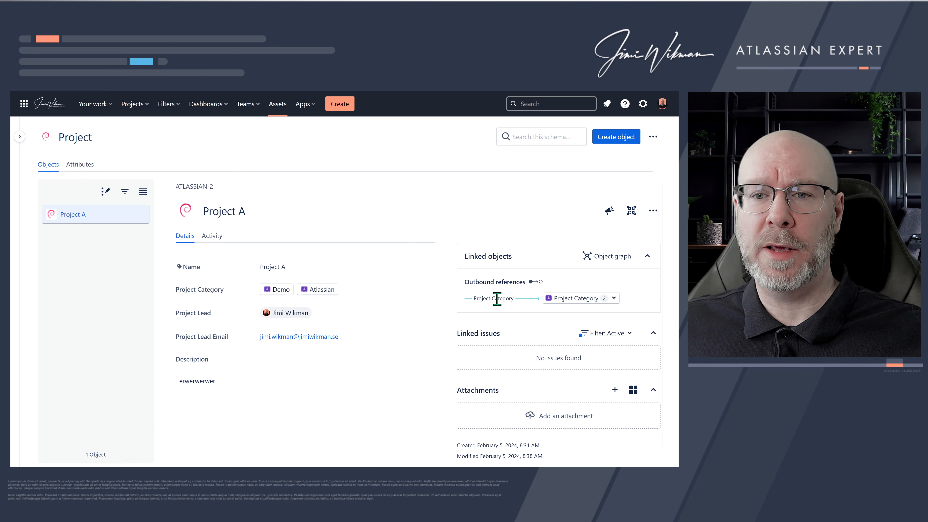
{"action": "left_click_drag", "start_coordinate": [483, 296], "coordinate": [502, 298]}
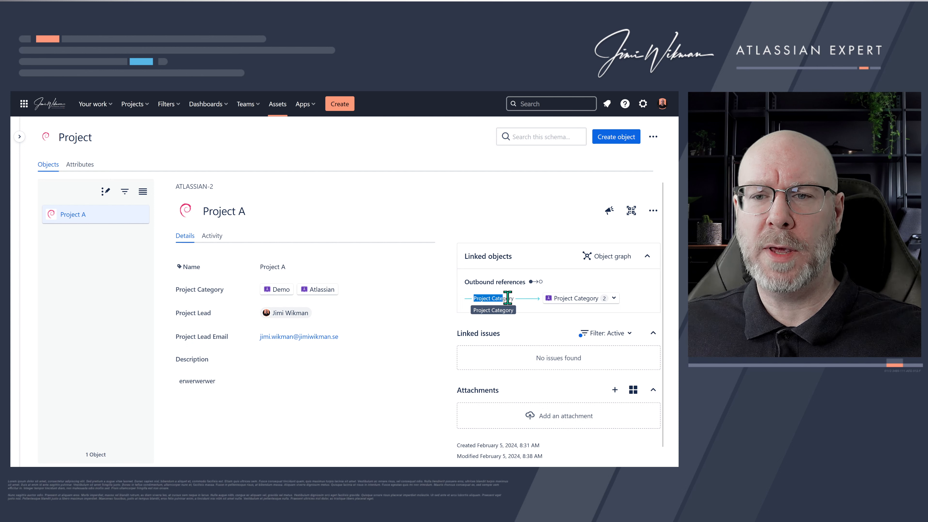
{"action": "left_click", "coordinate": [614, 298]}
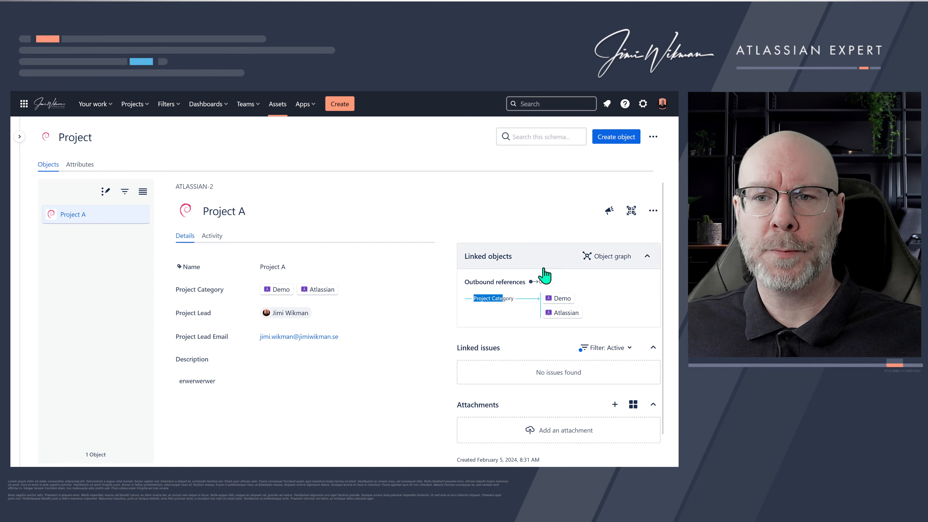
- Open Project A's object graph, rearrange its nodes, review the details and linked issues, then close it
{"action": "left_click", "coordinate": [597, 262]}
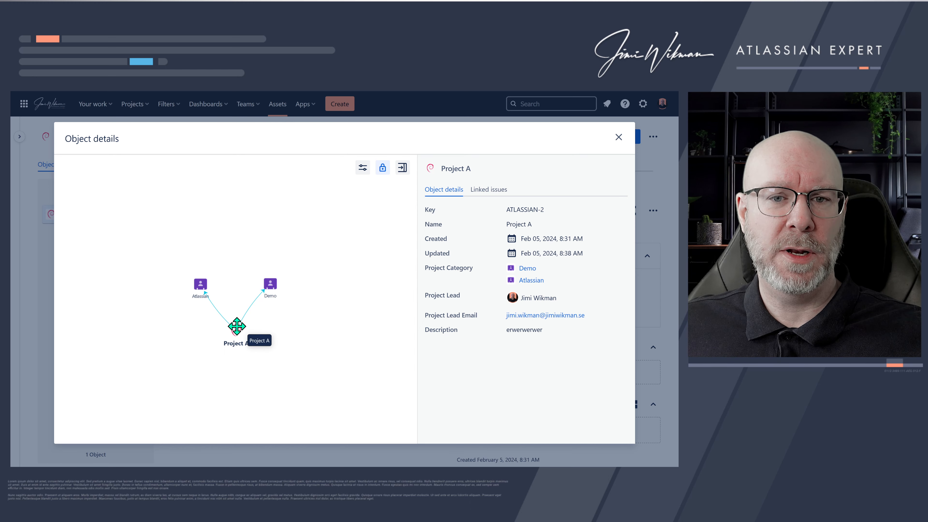
{"action": "left_click_drag", "start_coordinate": [236, 329], "coordinate": [231, 228]}
{"action": "left_click_drag", "start_coordinate": [273, 282], "coordinate": [295, 280]}
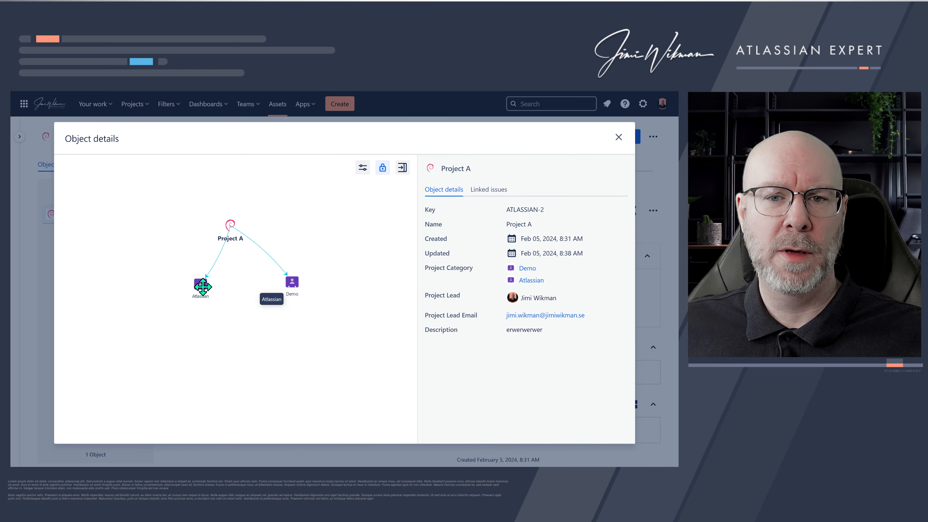
{"action": "left_click_drag", "start_coordinate": [202, 285], "coordinate": [175, 283]}
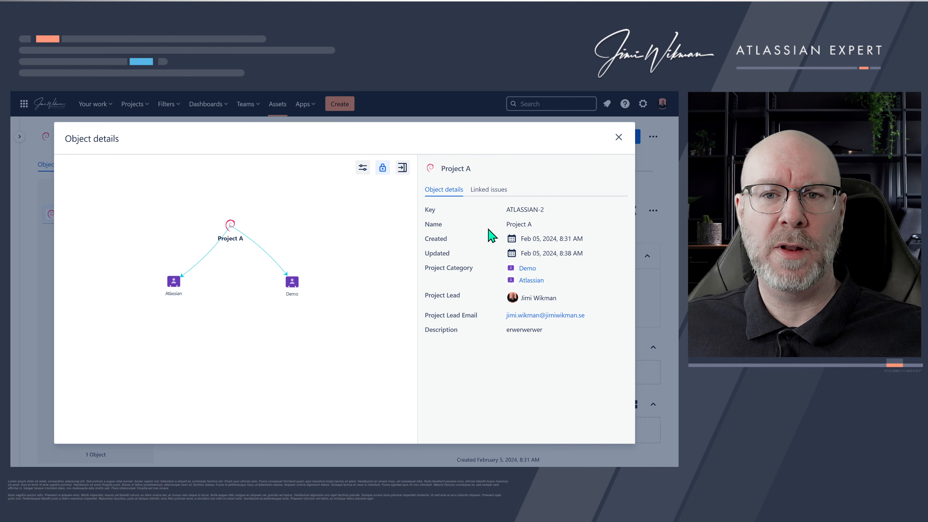
{"action": "left_click", "coordinate": [484, 194]}
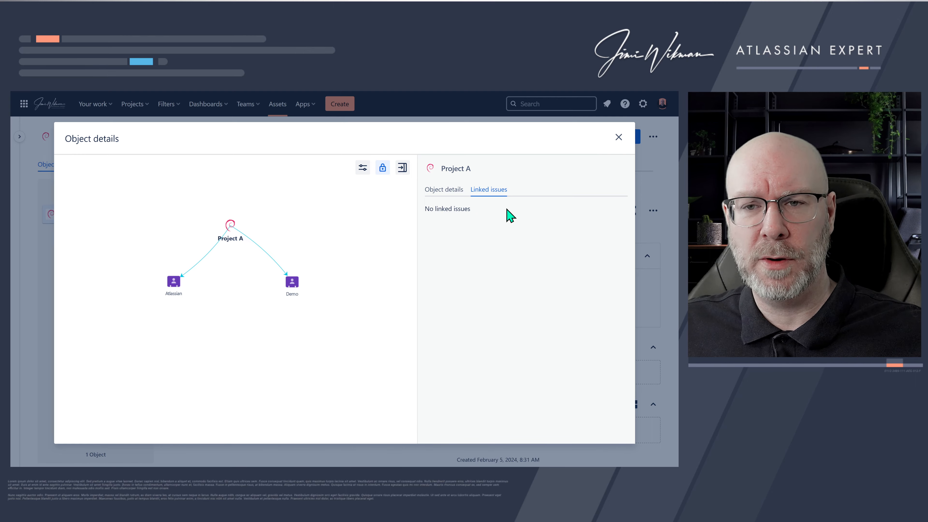
{"action": "left_click", "coordinate": [442, 191]}
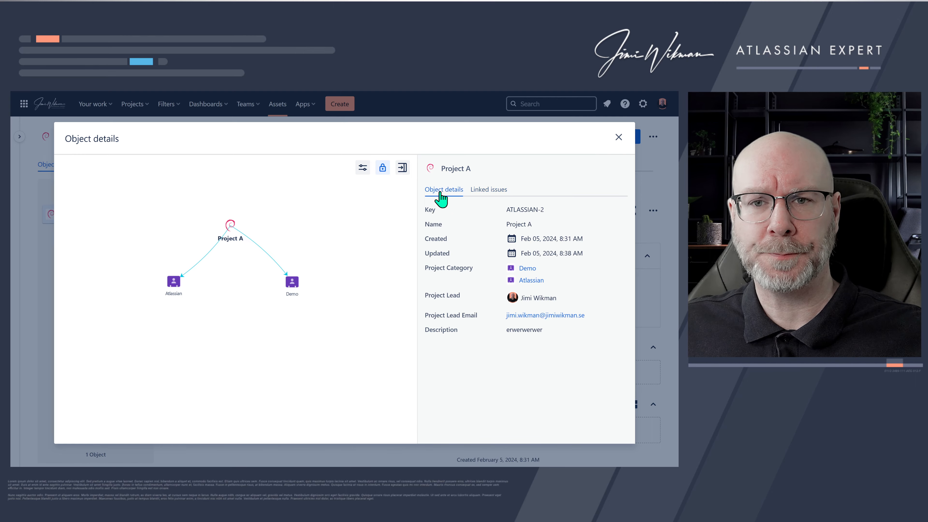
{"action": "left_click", "coordinate": [619, 138]}
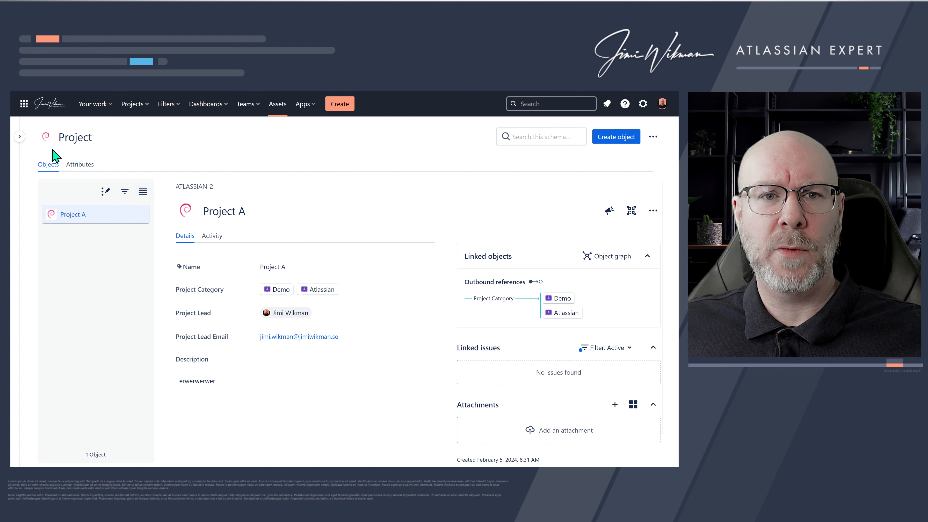
- Return to the Assets overview and start creating a new object schema
{"action": "left_click", "coordinate": [20, 137]}
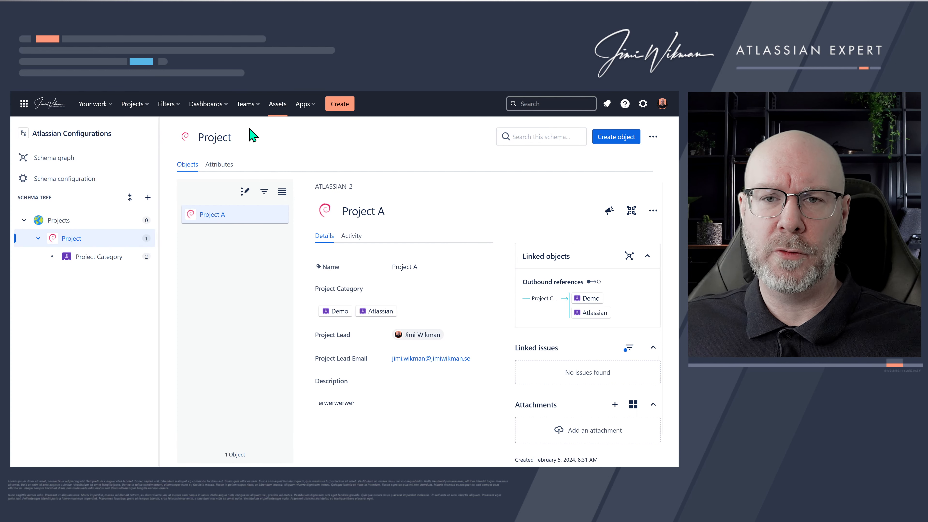
{"action": "left_click", "coordinate": [277, 110]}
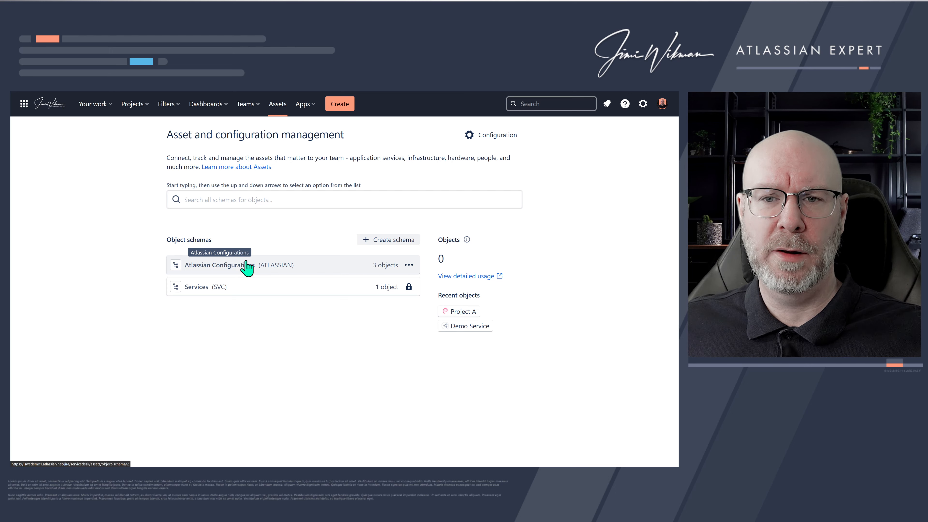
{"action": "left_click", "coordinate": [385, 241]}
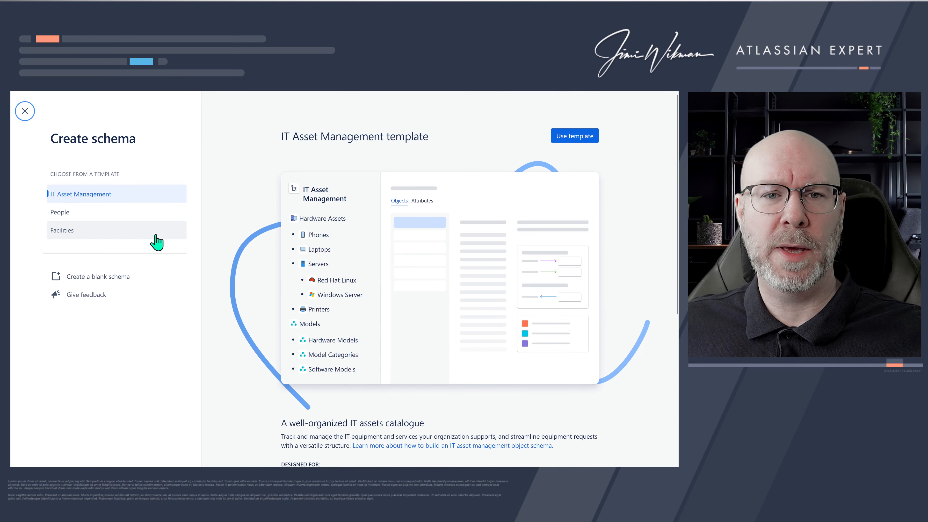
- Create a new object schema from the People template, named People with the key PEOPLE
{"action": "left_click", "coordinate": [92, 222]}
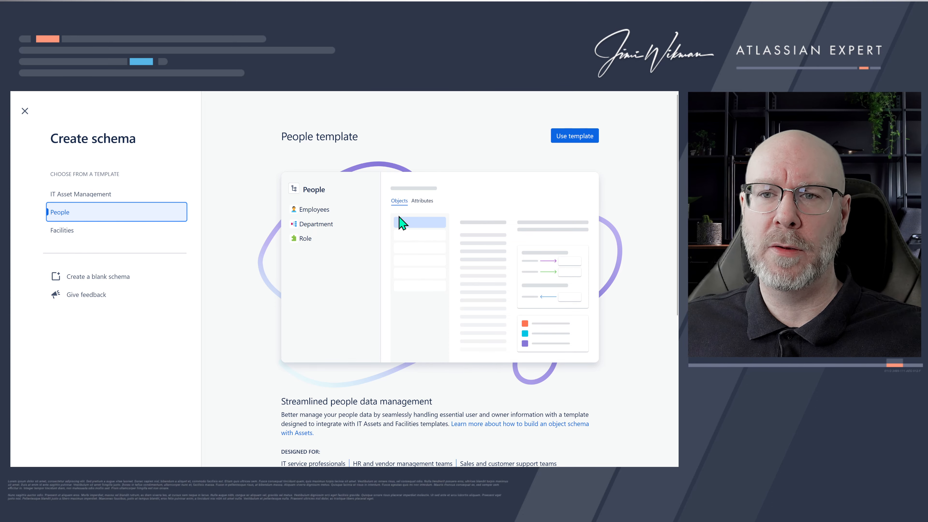
{"action": "scroll", "coordinate": [402, 221], "scroll_direction": "down", "scroll_amount": 5}
{"action": "left_click", "coordinate": [572, 110]}
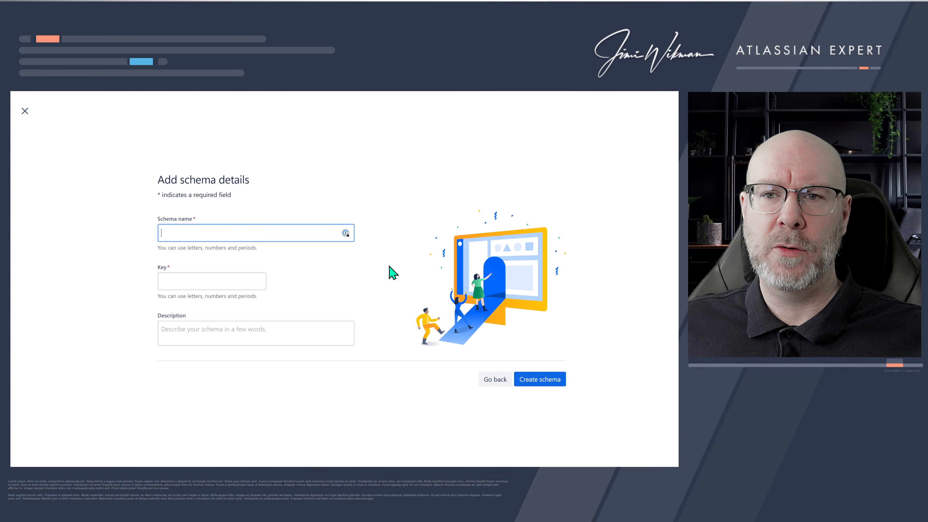
{"action": "left_click", "coordinate": [227, 236]}
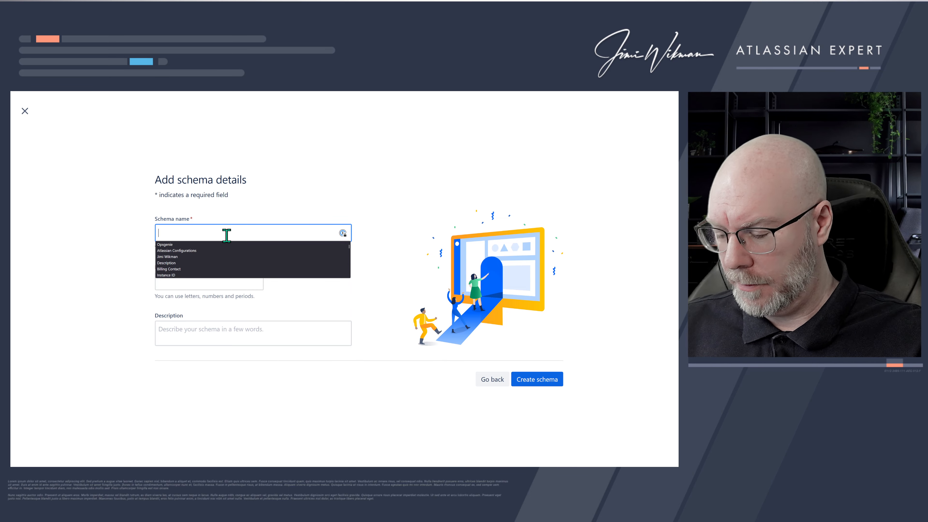
{"action": "type", "text": "People"}
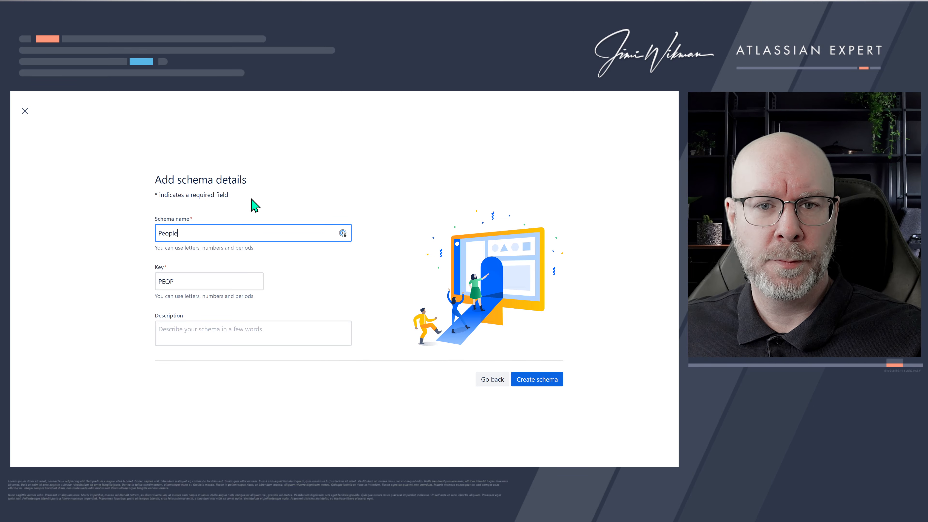
{"action": "left_click", "coordinate": [199, 280]}
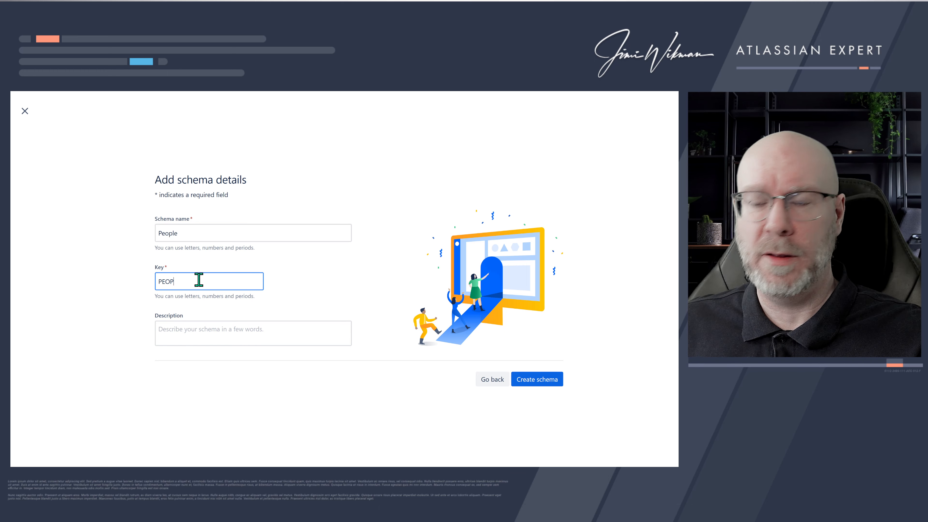
{"action": "type", "text": "Ö"}
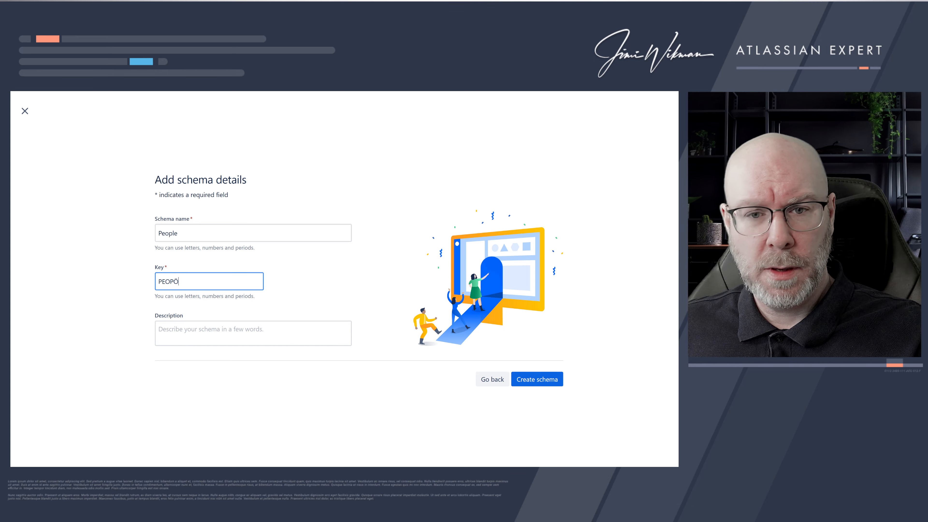
{"action": "key", "text": "BackSpace"}
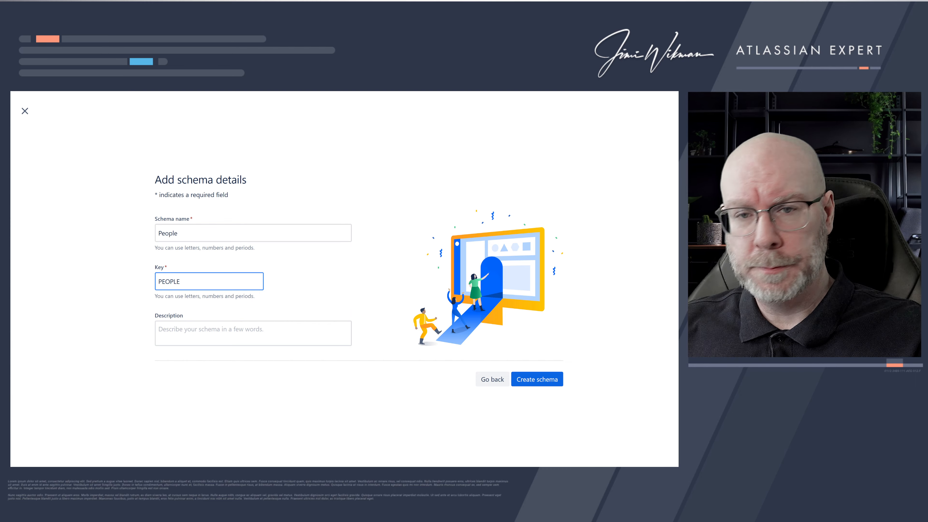
{"action": "left_click", "coordinate": [529, 380]}
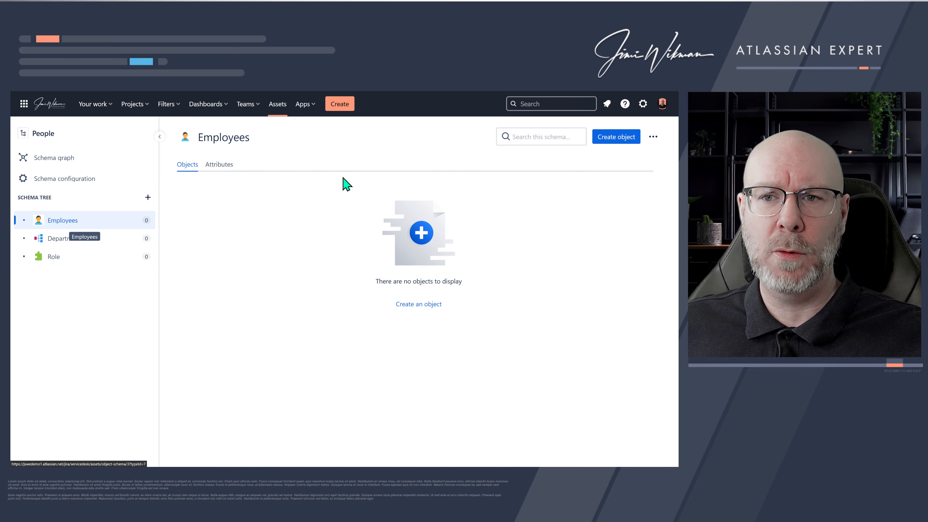
- Create an Employees object named with the presenter's full name, leaving the other fields empty
{"action": "left_click", "coordinate": [617, 138]}
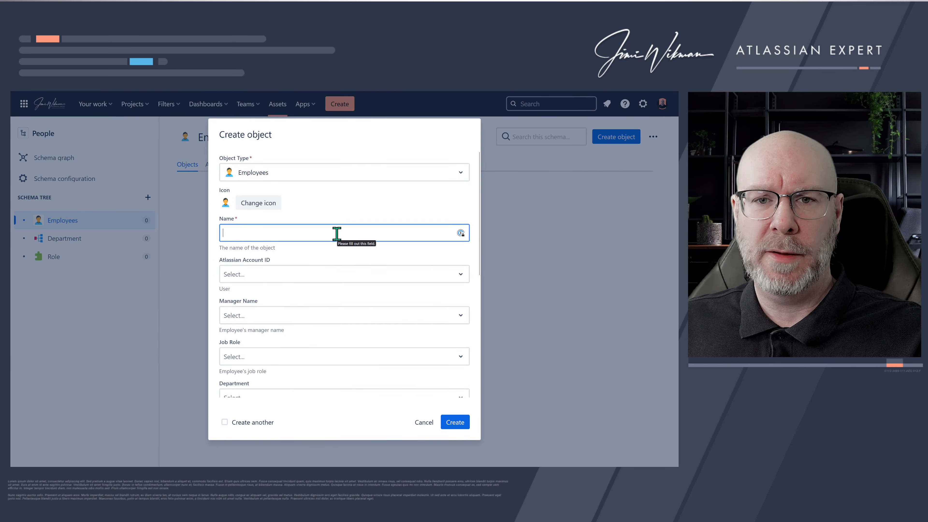
{"action": "type", "text": "J"}
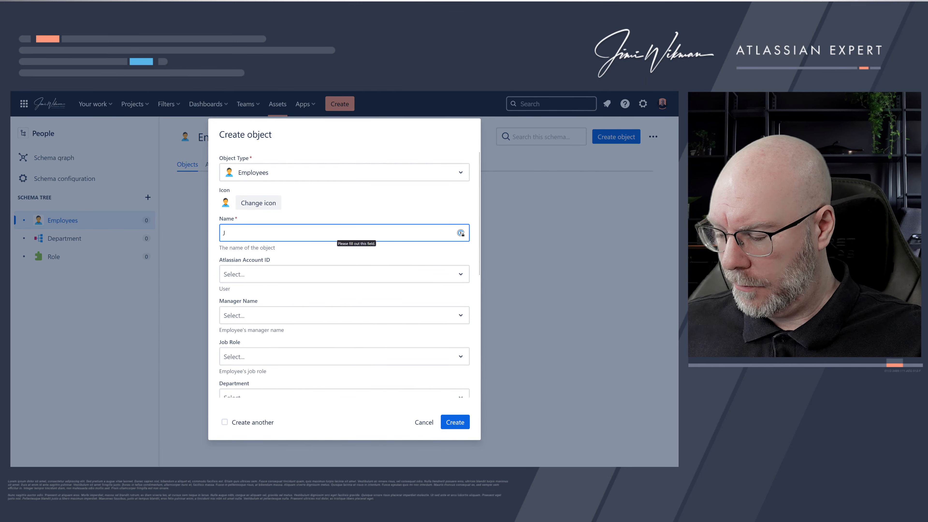
{"action": "type", "text": "imi Wikman"}
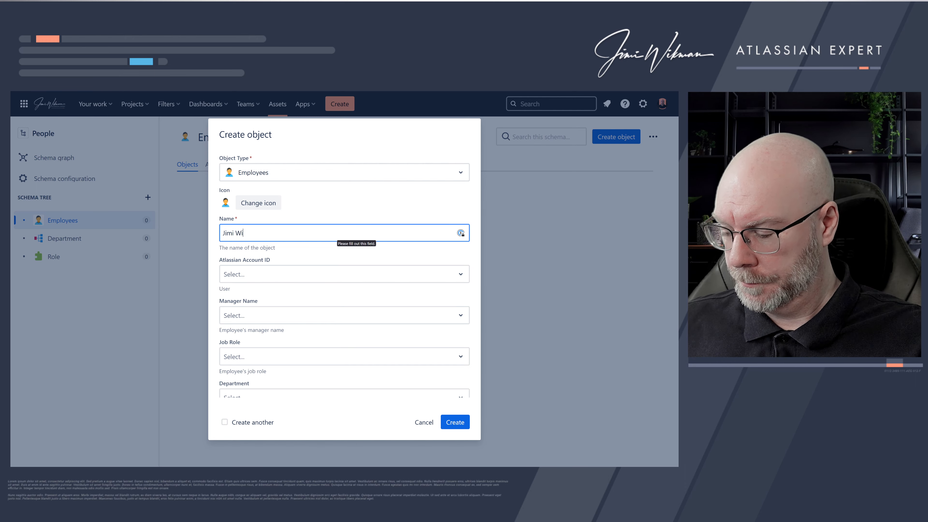
{"action": "left_click", "coordinate": [297, 277]}
{"action": "left_click", "coordinate": [336, 278]}
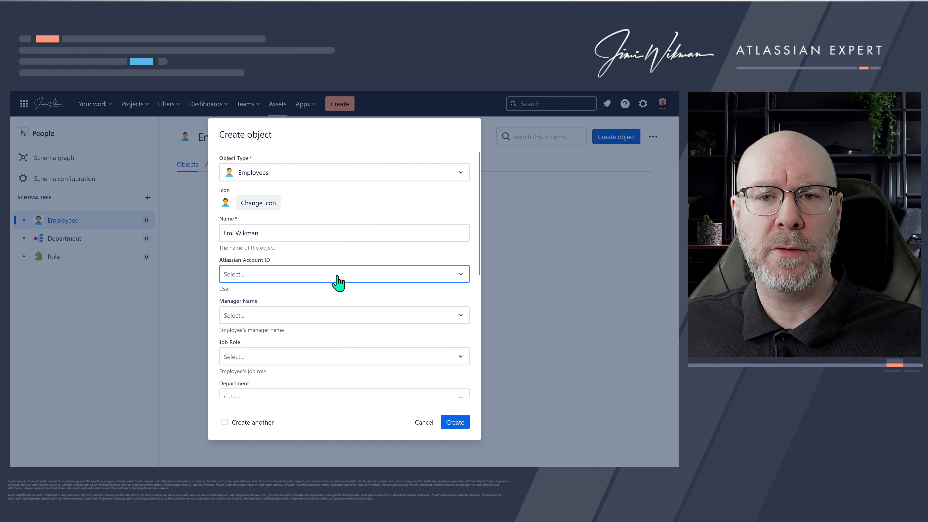
{"action": "left_click", "coordinate": [294, 313]}
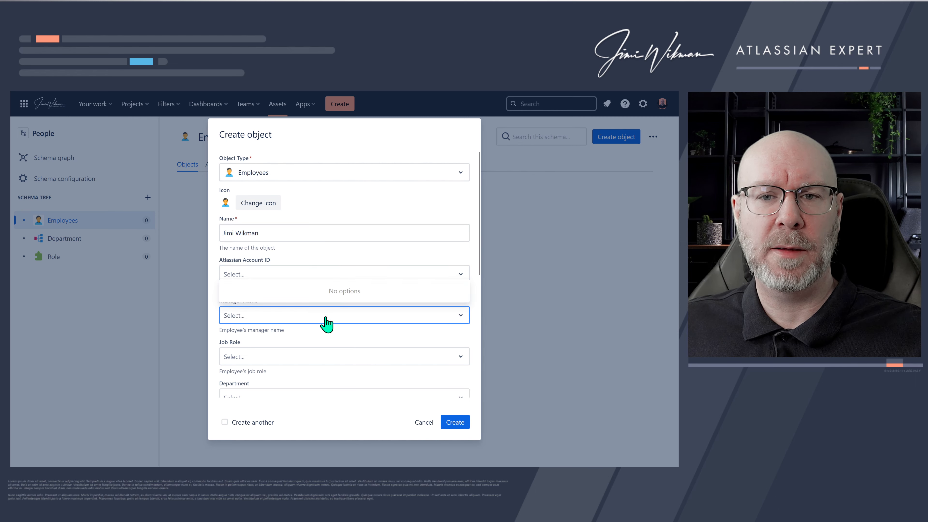
{"action": "scroll", "coordinate": [331, 323], "scroll_direction": "down", "scroll_amount": 3}
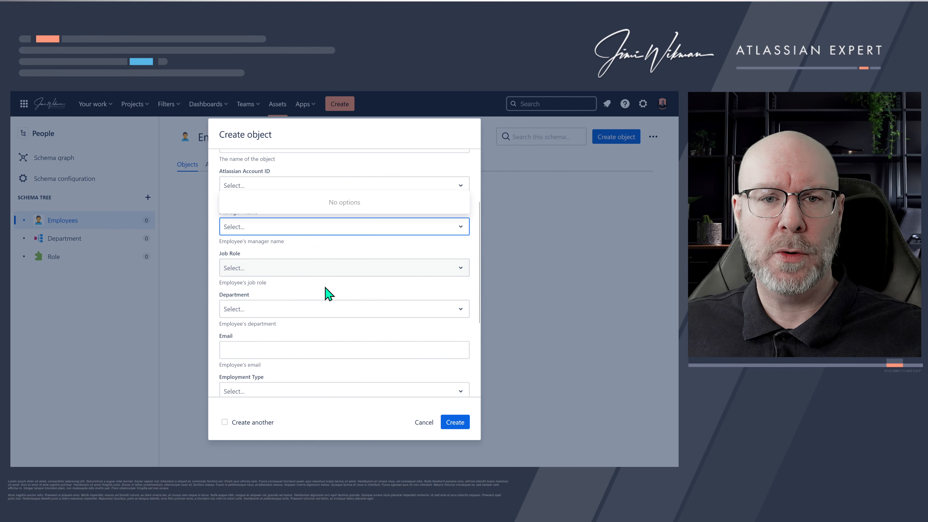
{"action": "left_click", "coordinate": [455, 423]}
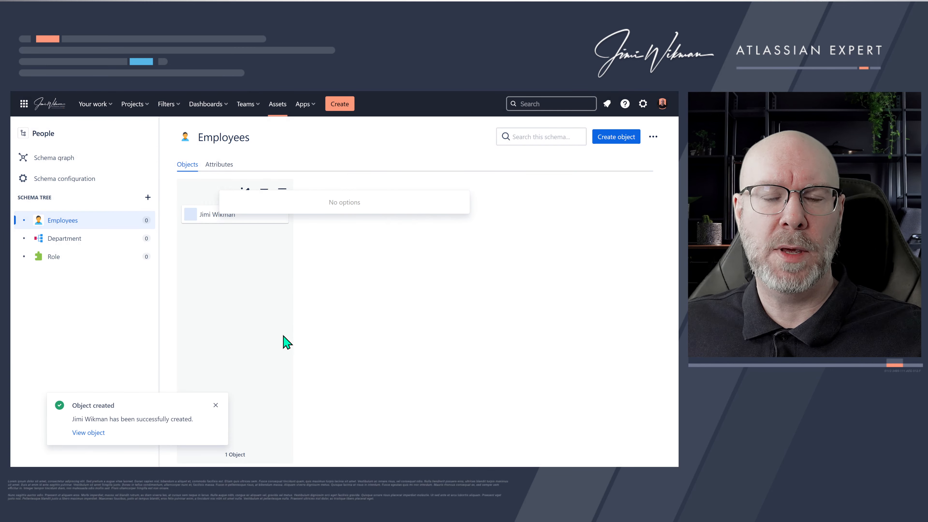
- Create a Department object named Atlassian Platform Team
{"action": "left_click", "coordinate": [96, 242]}
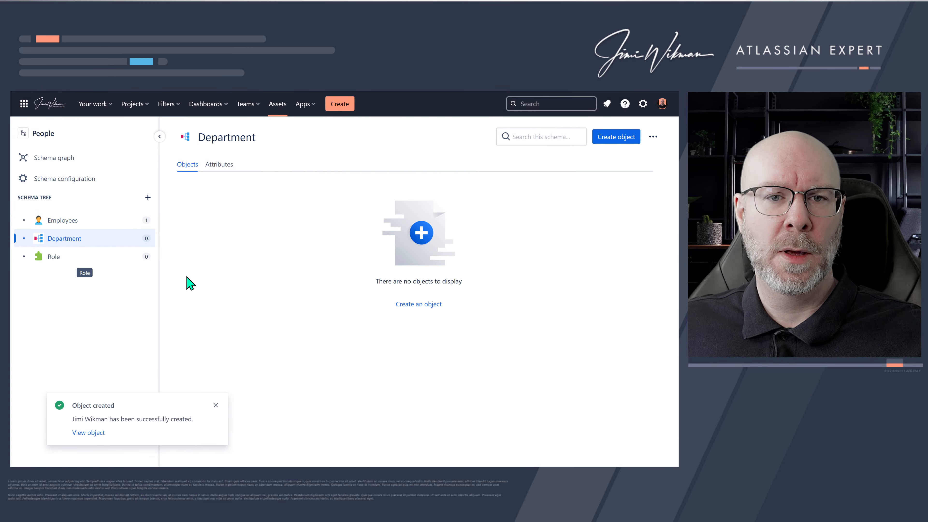
{"action": "left_click", "coordinate": [609, 141]}
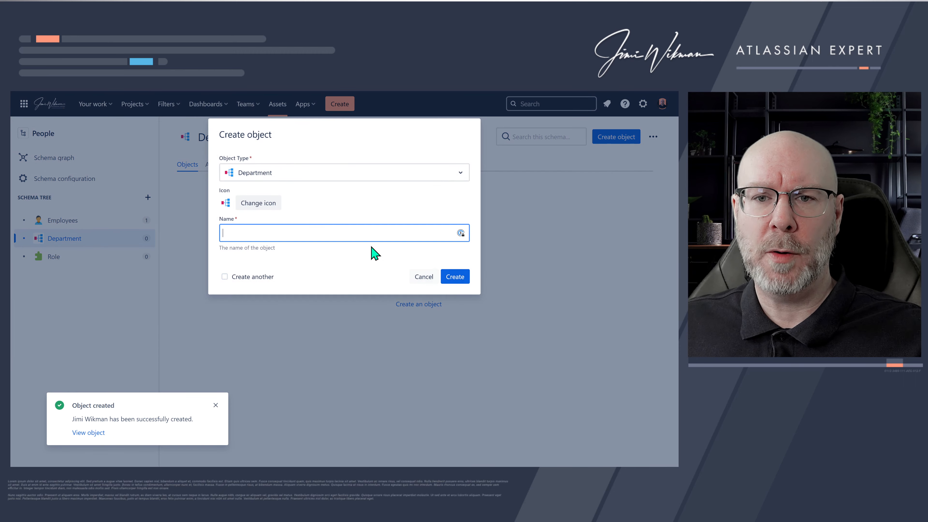
{"action": "type", "text": "At"}
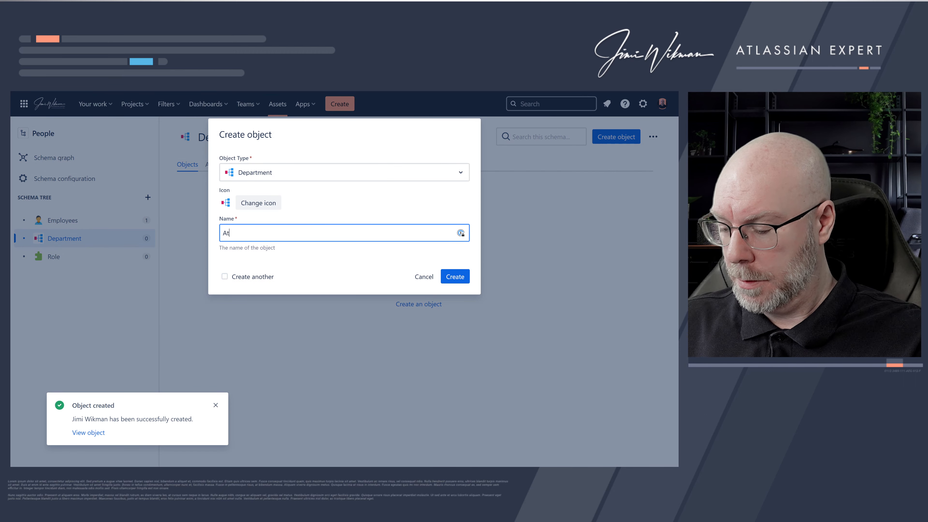
{"action": "type", "text": "lassian "}
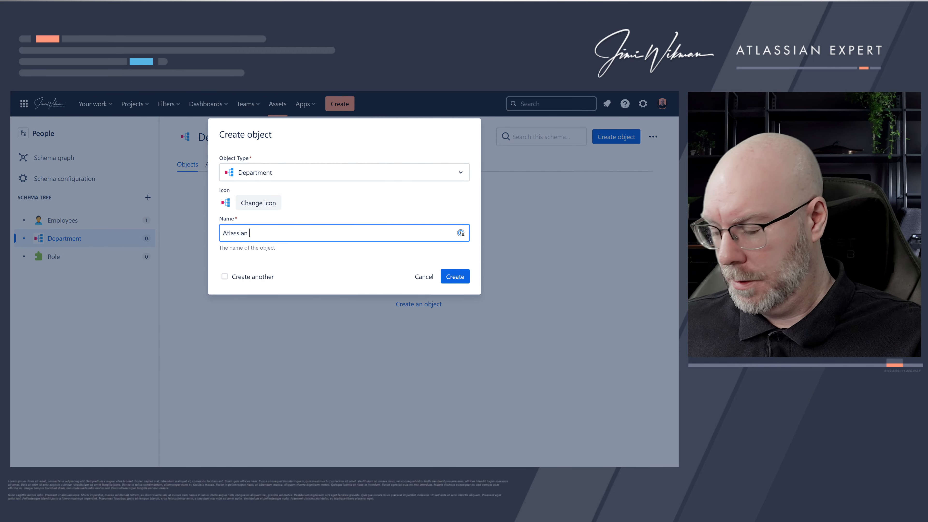
{"action": "type", "text": "Platform T"}
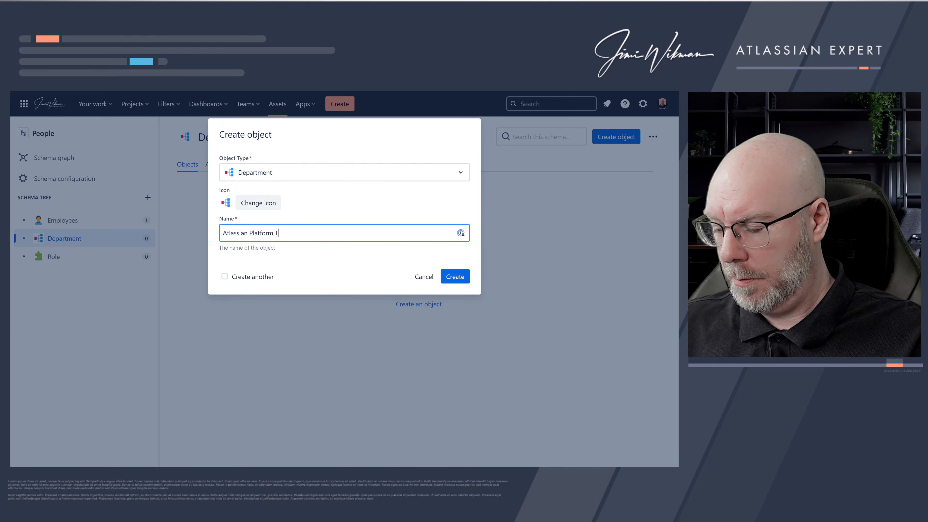
{"action": "type", "text": "eam"}
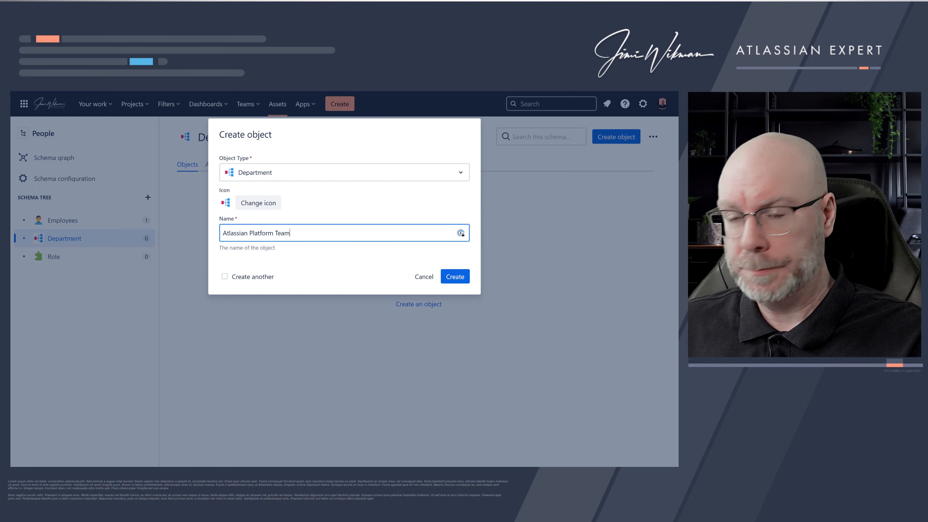
{"action": "left_click", "coordinate": [461, 278]}
- Create a Role object named Atlassian Admin
{"action": "left_click", "coordinate": [96, 266]}
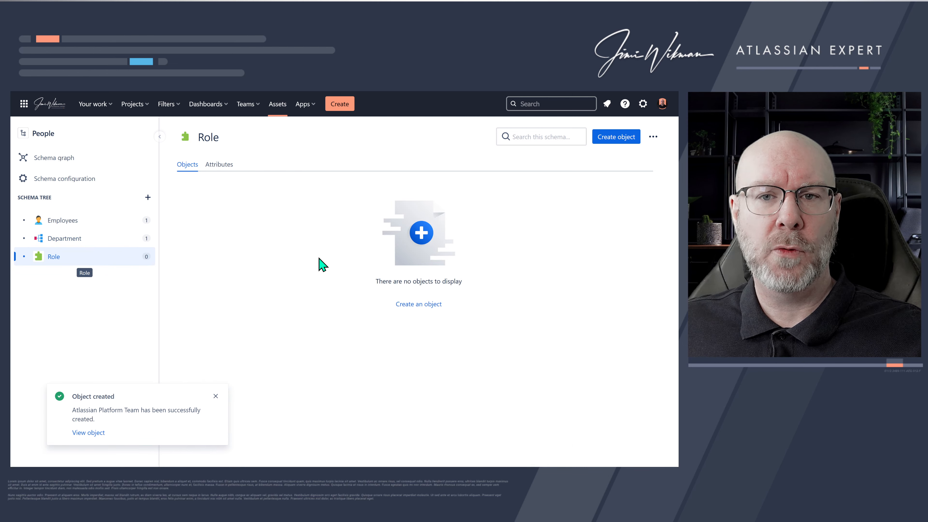
{"action": "left_click", "coordinate": [623, 141]}
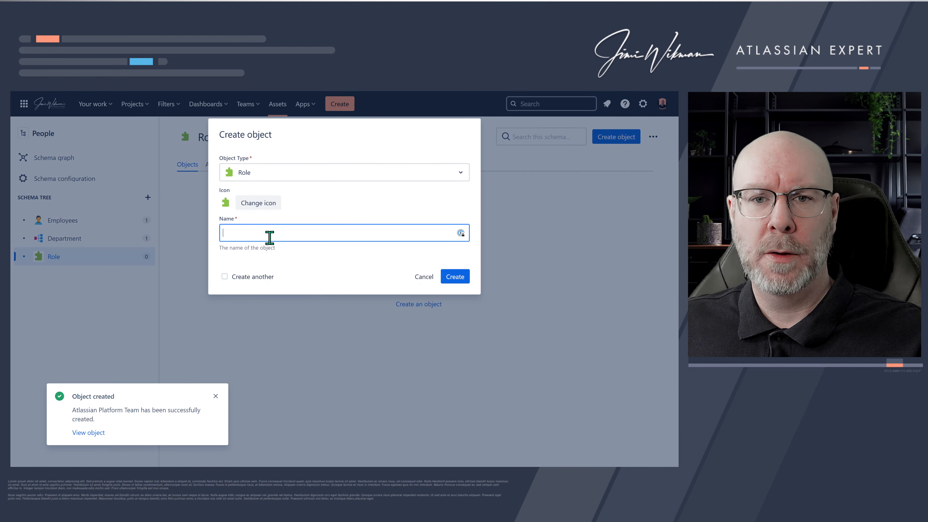
{"action": "type", "text": "A"}
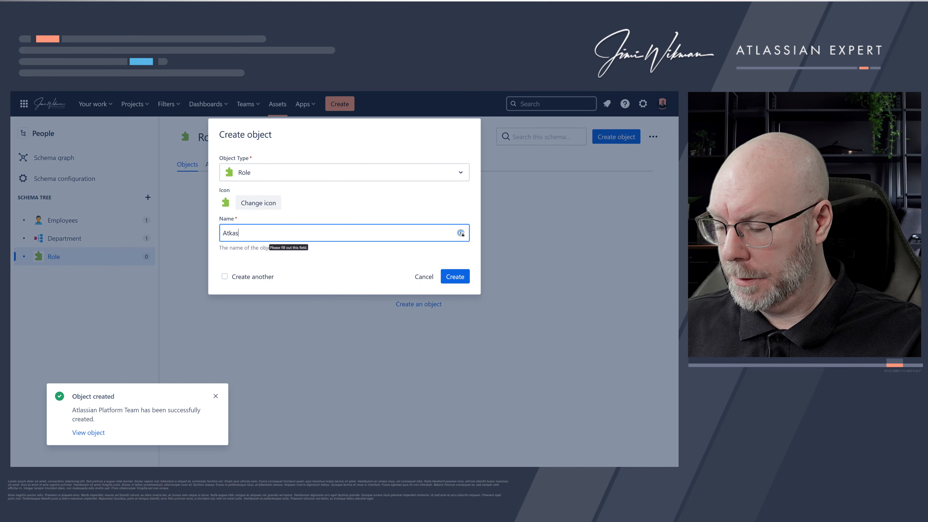
{"action": "type", "text": "tlass"}
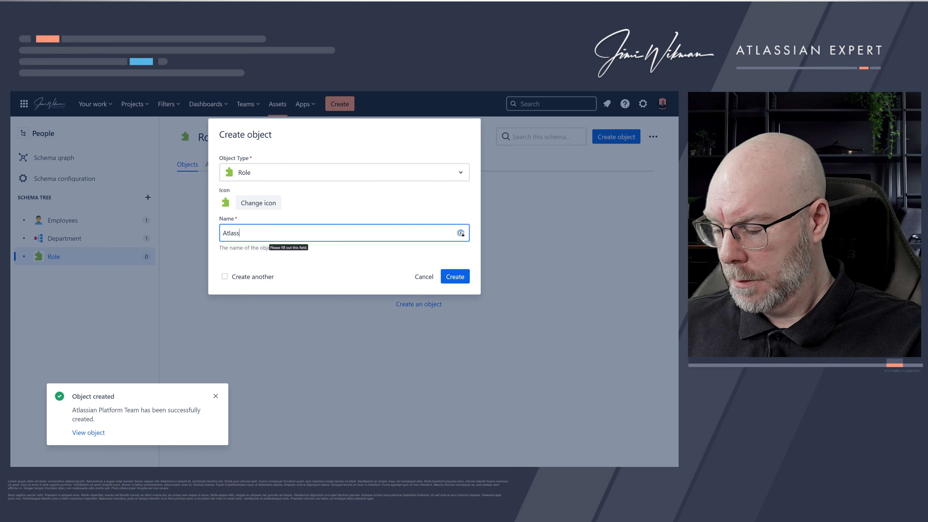
{"action": "type", "text": "ian Admin"}
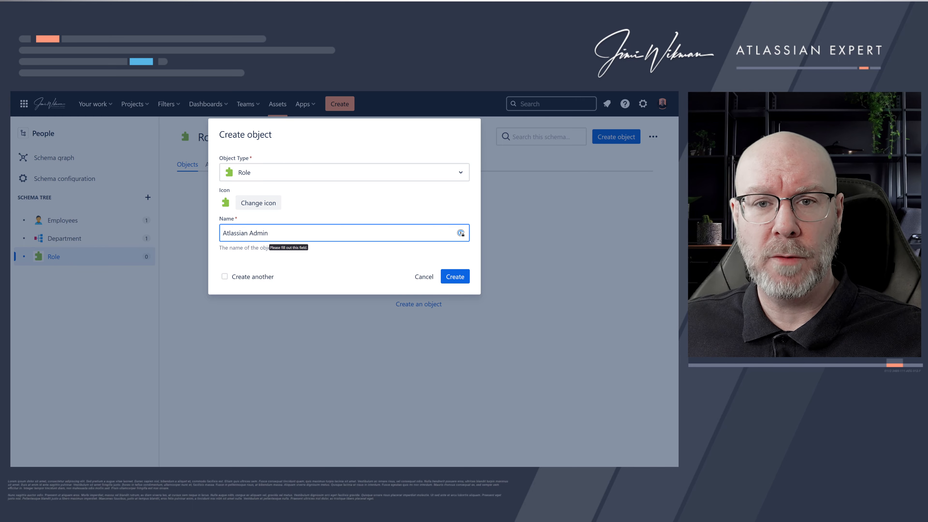
{"action": "left_click", "coordinate": [454, 278]}
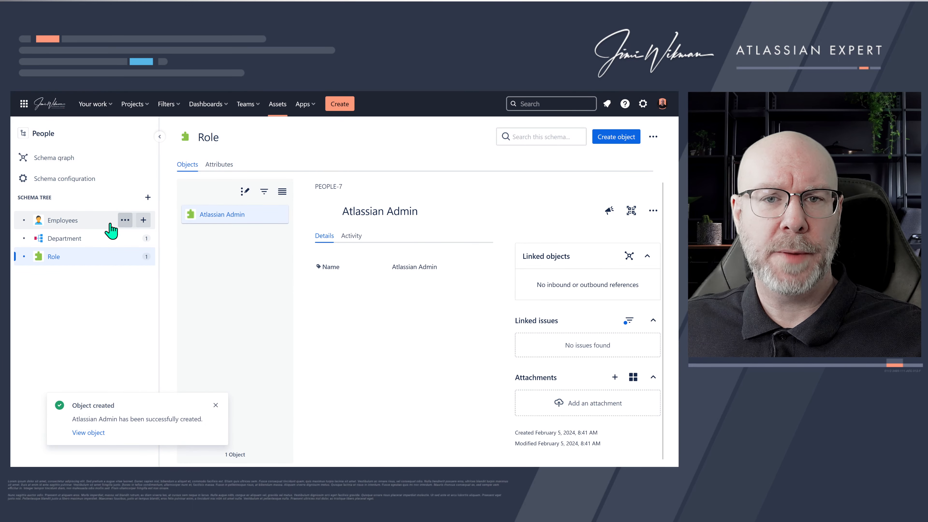
- Set the presenter's employee object's Job Role to Atlassian Admin and Department to Atlassian Platform Team
{"action": "left_click", "coordinate": [79, 221]}
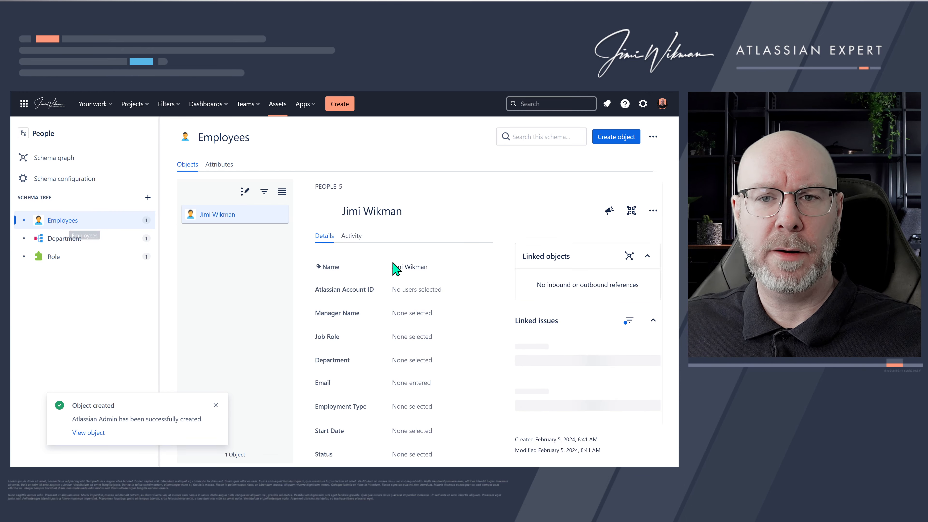
{"action": "left_click", "coordinate": [427, 337]}
{"action": "left_click", "coordinate": [424, 317]}
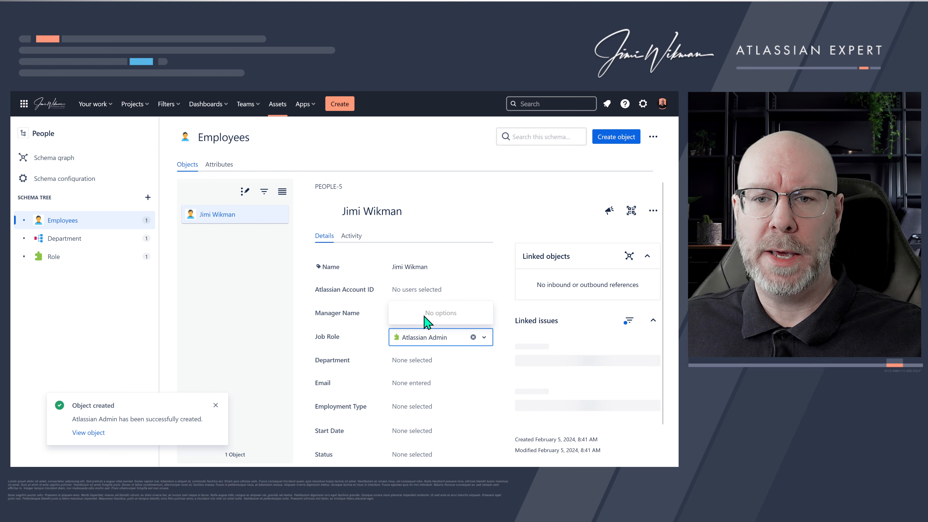
{"action": "left_click", "coordinate": [436, 364]}
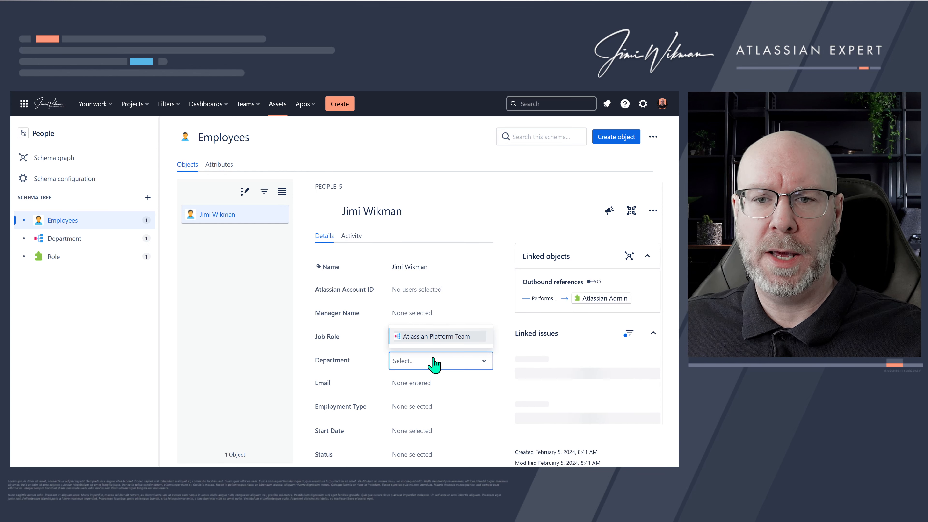
{"action": "left_click", "coordinate": [437, 339]}
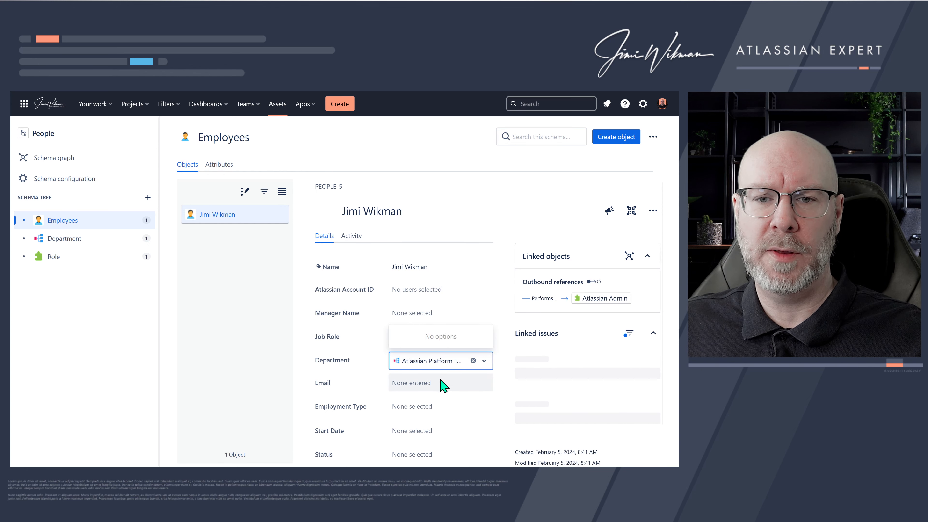
{"action": "left_click", "coordinate": [477, 383]}
{"action": "scroll", "coordinate": [390, 372], "scroll_direction": "down", "scroll_amount": 1}
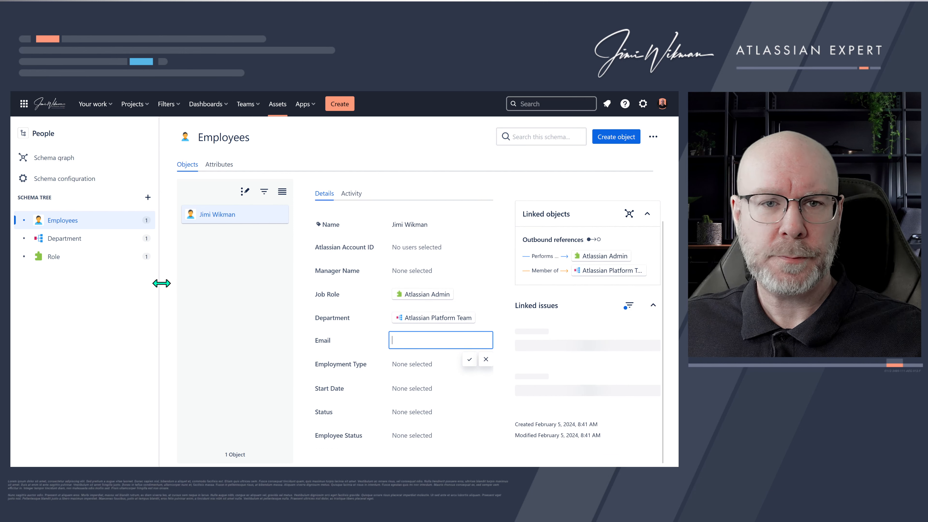
{"action": "left_click", "coordinate": [99, 225]}
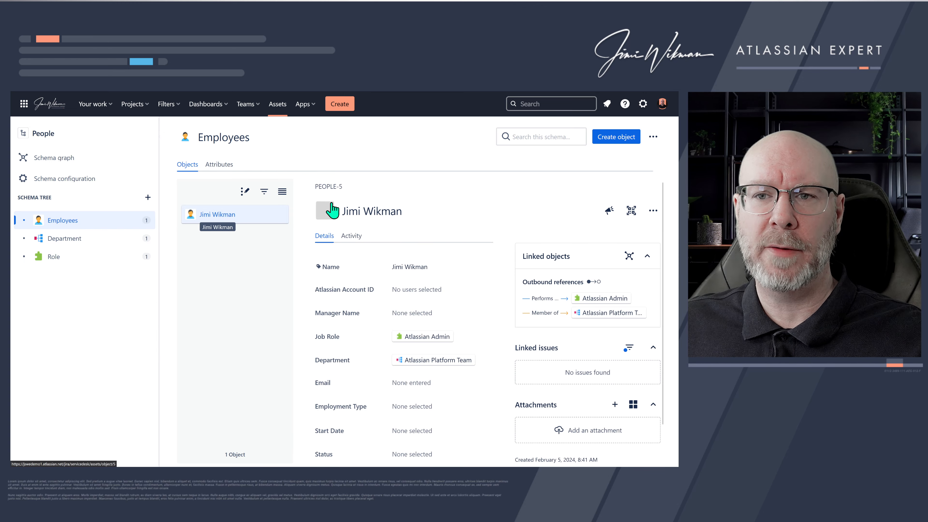
- Create another Employees object named Jane Doe
{"action": "left_click", "coordinate": [599, 144]}
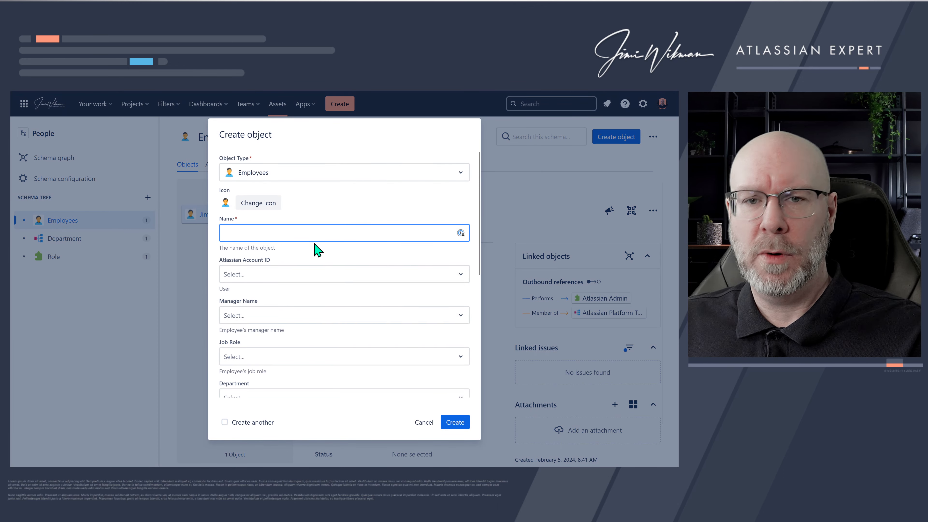
{"action": "type", "text": "Jane nDoe"}
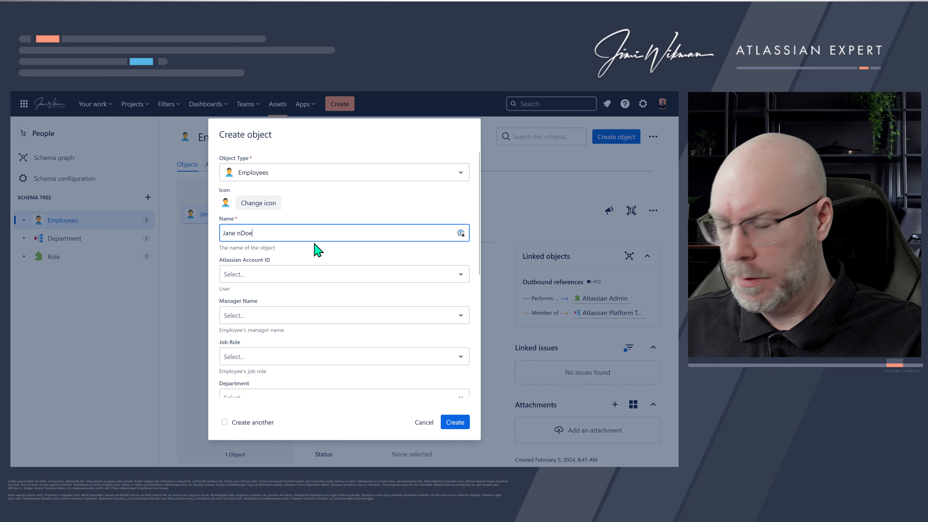
{"action": "key", "text": "Left"}
{"action": "key", "text": "Left"}
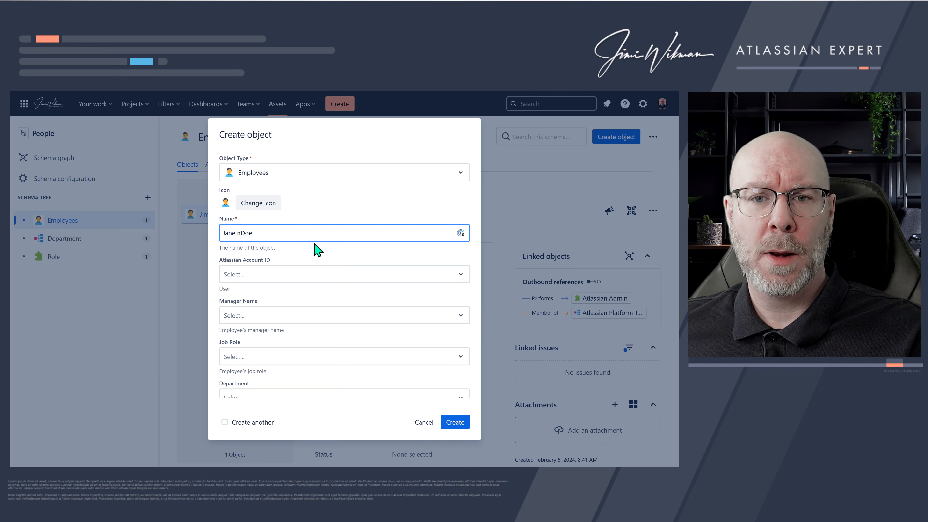
{"action": "left_click", "coordinate": [450, 423]}
- Set the presenter's employee object's Manager Name to Jane Doe
{"action": "left_click", "coordinate": [254, 241]}
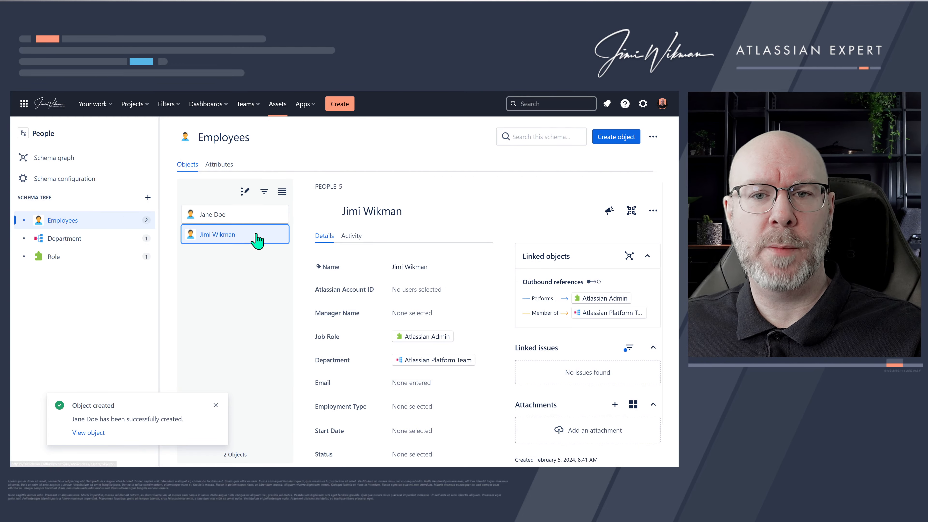
{"action": "left_click", "coordinate": [422, 313]}
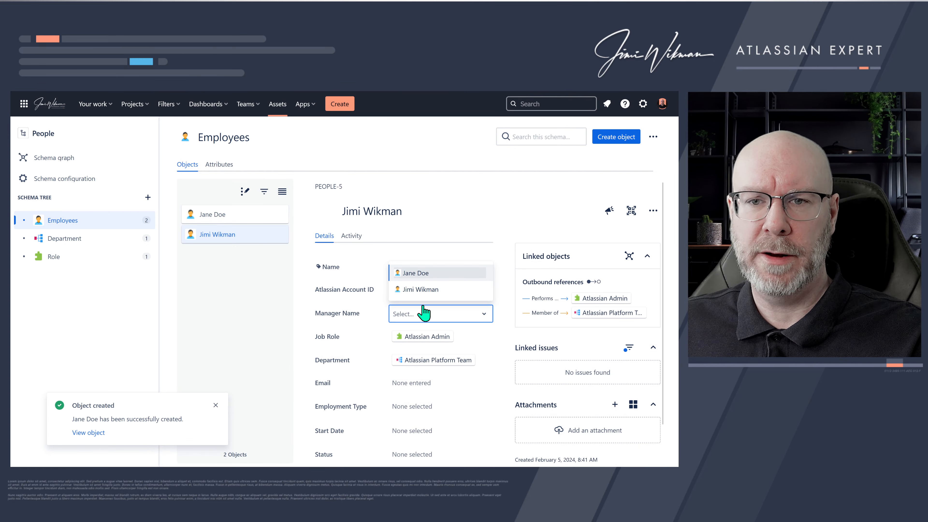
{"action": "left_click", "coordinate": [425, 273]}
{"action": "left_click", "coordinate": [229, 319]}
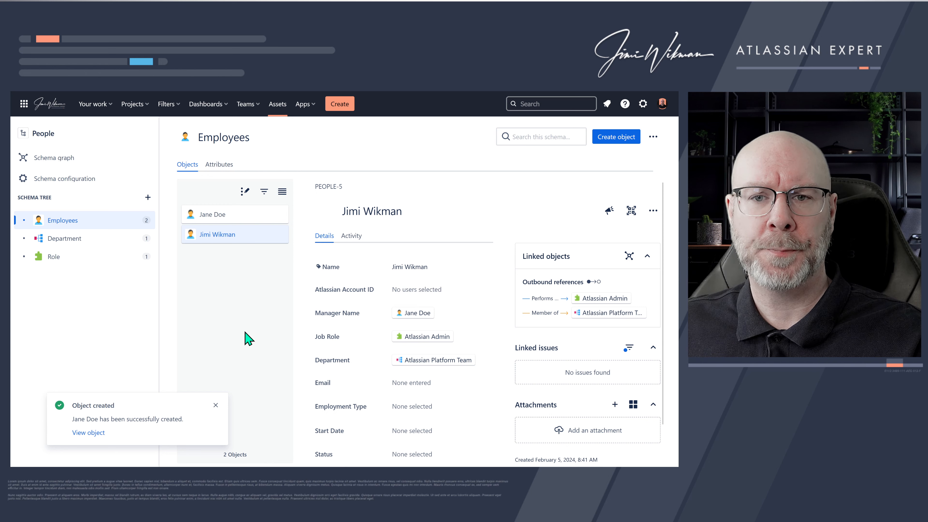
- Try to set the presenter's Employment Type to Full-time employee
{"action": "scroll", "coordinate": [406, 362], "scroll_direction": "down", "scroll_amount": 1}
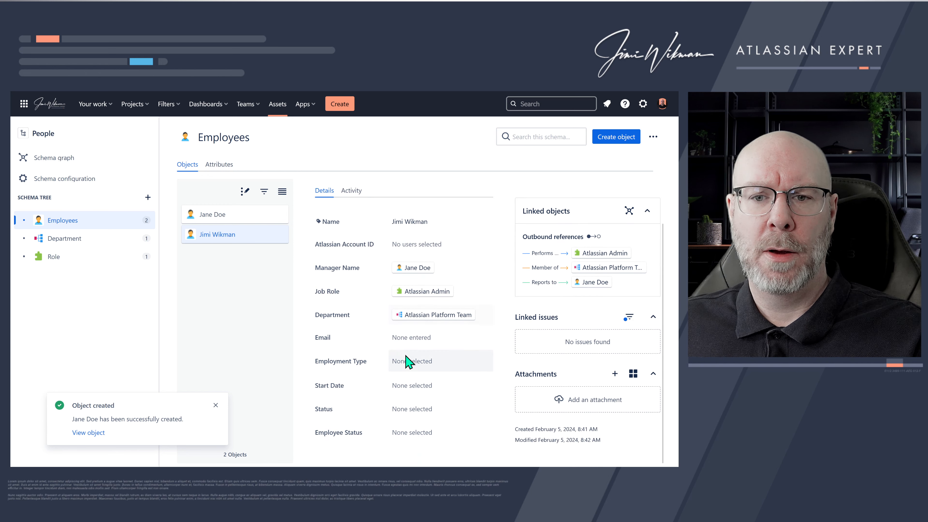
{"action": "left_click", "coordinate": [444, 370]}
{"action": "left_click", "coordinate": [449, 385]}
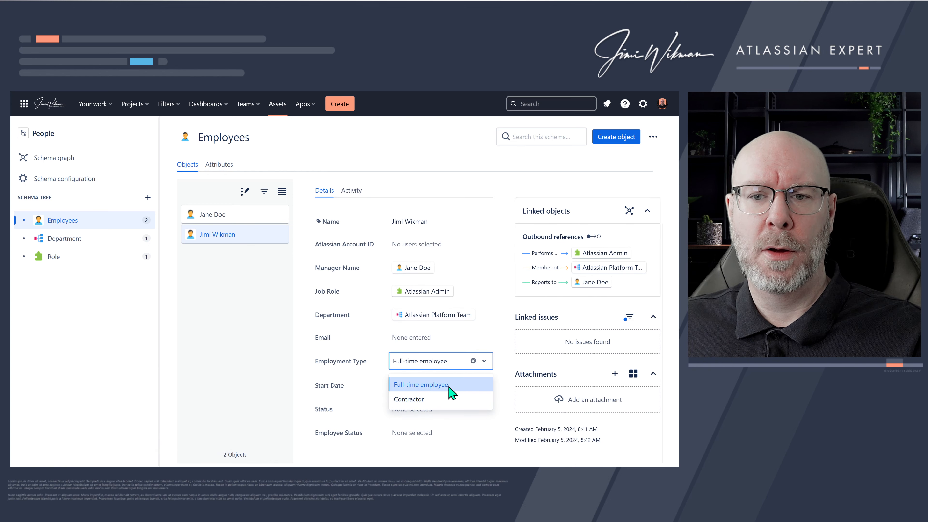
{"action": "left_click", "coordinate": [289, 357]}
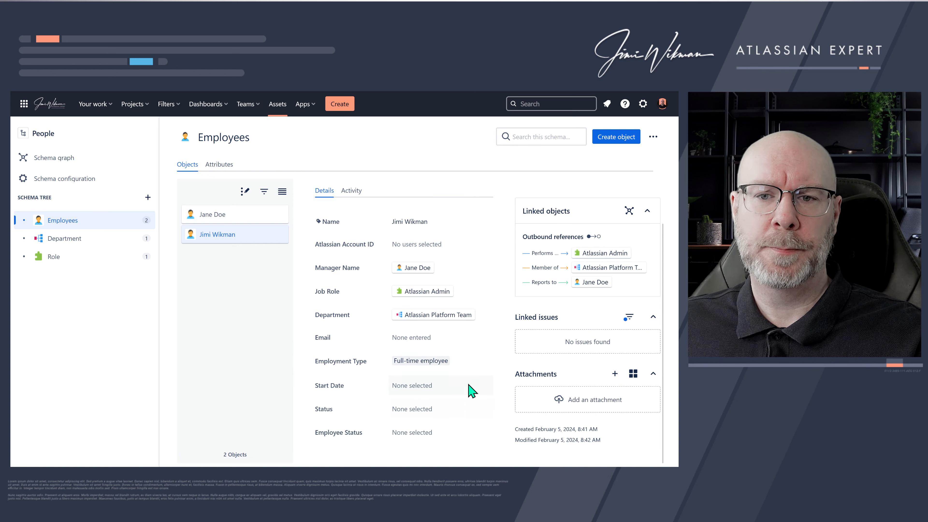
- Try to set the presenter's Start Date to 12/12/2023 using the date picker
{"action": "left_click", "coordinate": [421, 386]}
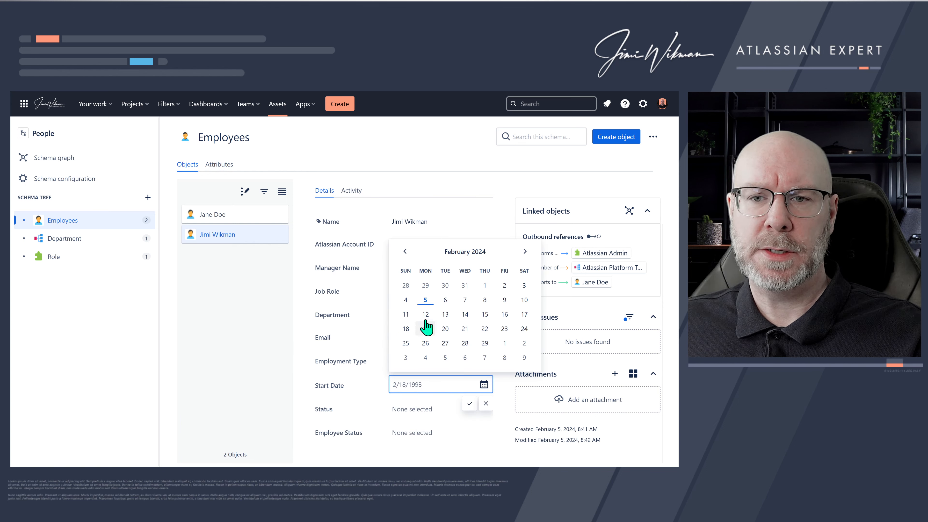
{"action": "left_click", "coordinate": [426, 300]}
{"action": "left_click", "coordinate": [438, 389]}
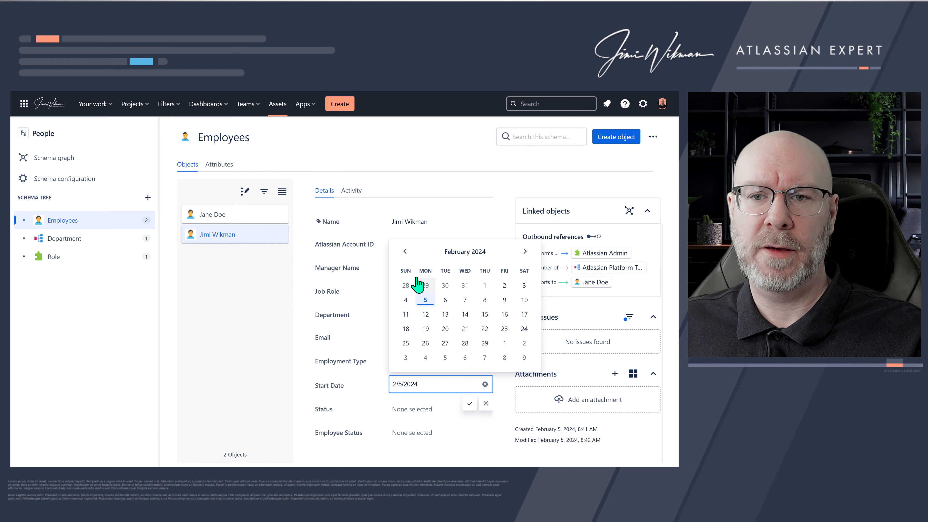
{"action": "left_click", "coordinate": [405, 251]}
{"action": "left_click", "coordinate": [404, 251]}
{"action": "left_click", "coordinate": [445, 314]}
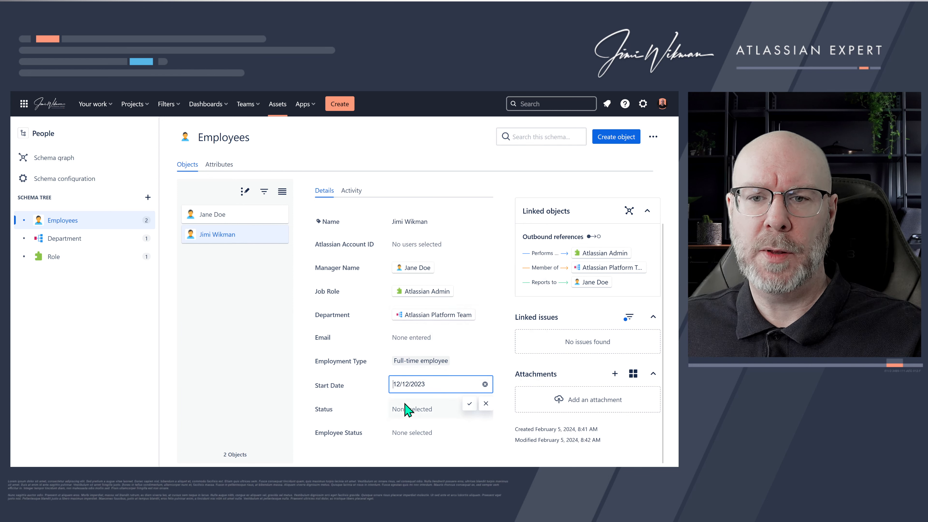
- Try to set the presenter's Status to ACTIVE and Employee Status to EXEMPT
{"action": "left_click", "coordinate": [421, 410]}
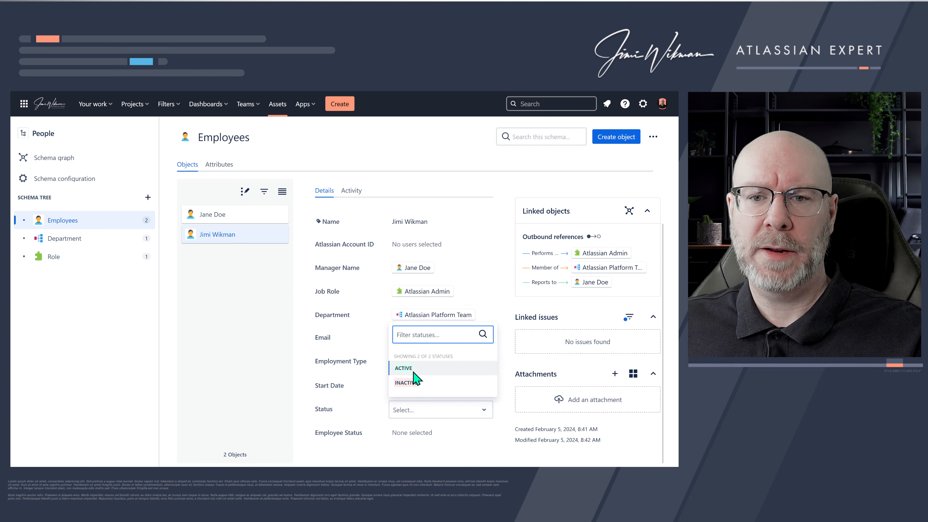
{"action": "left_click", "coordinate": [414, 373]}
{"action": "left_click", "coordinate": [427, 437]}
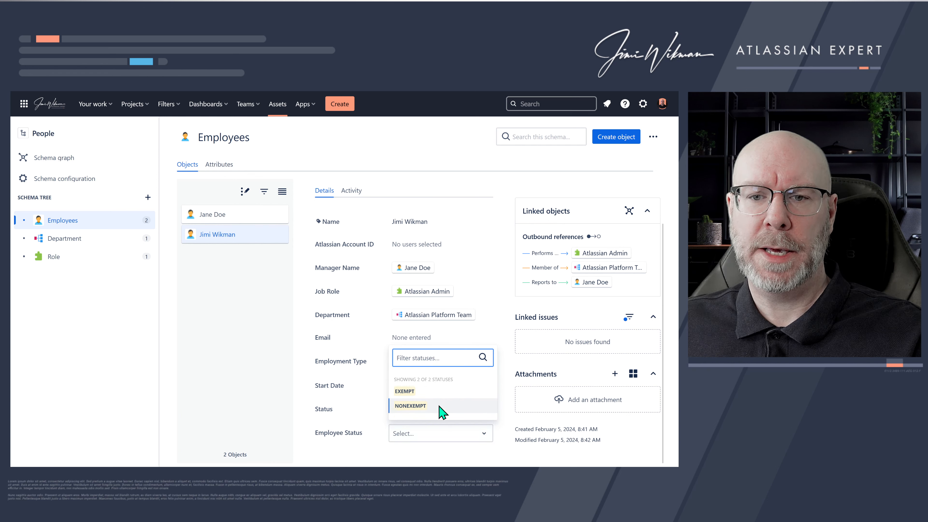
{"action": "left_click", "coordinate": [431, 392]}
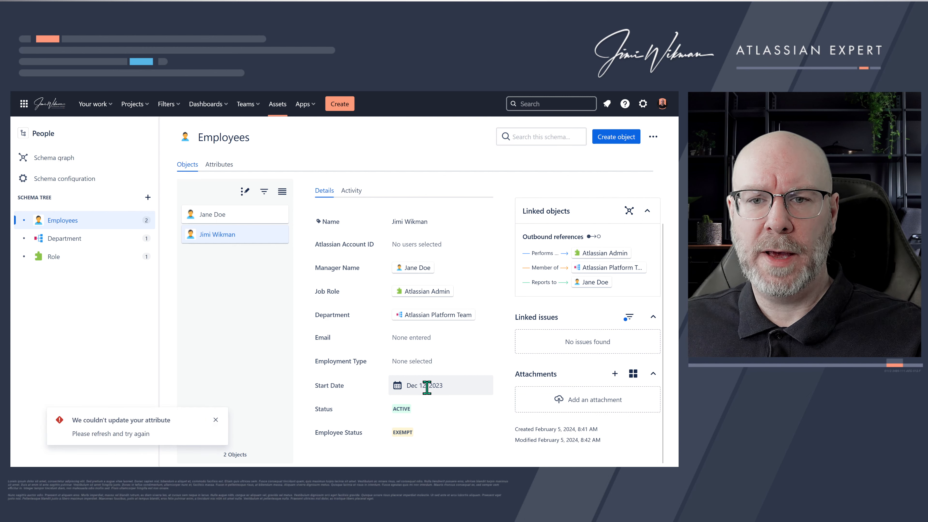
- Set the presenter's Employment Type to Full-time employee and dismiss the error notifications
{"action": "left_click", "coordinate": [215, 420]}
{"action": "left_click", "coordinate": [430, 358]}
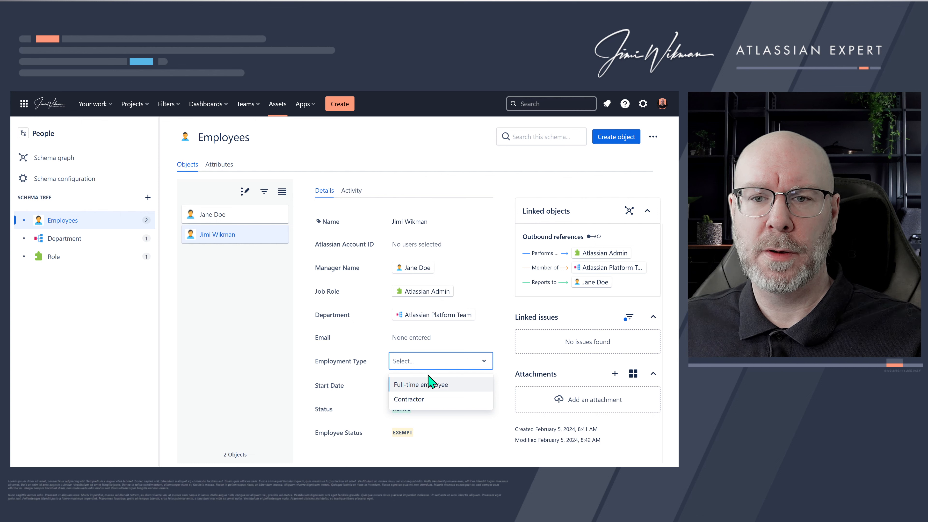
{"action": "left_click", "coordinate": [427, 384]}
{"action": "left_click", "coordinate": [296, 353]}
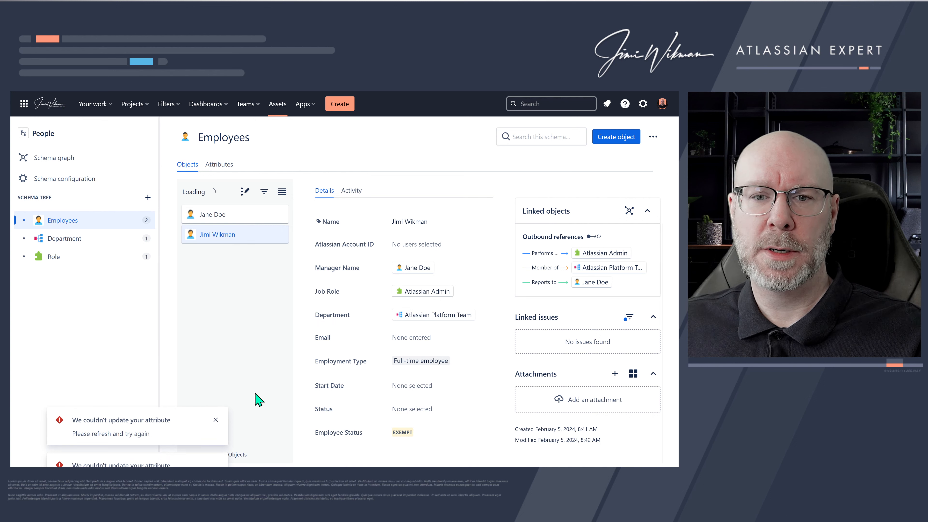
{"action": "left_click", "coordinate": [216, 420]}
{"action": "left_click", "coordinate": [216, 420]}
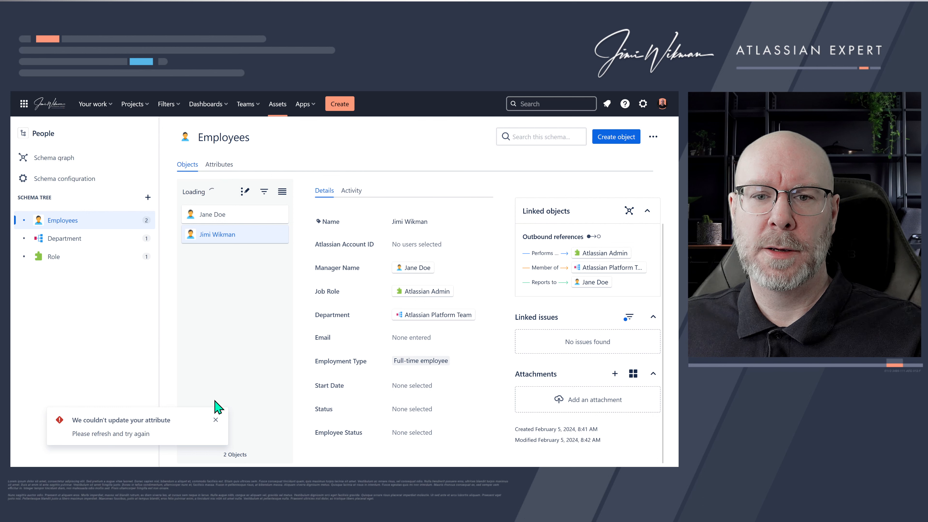
{"action": "left_click", "coordinate": [216, 420]}
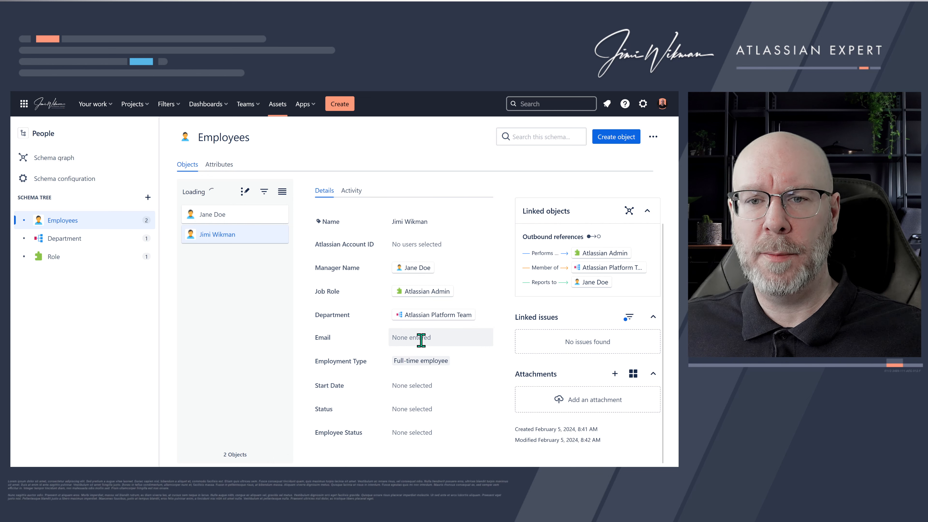
- Open the Employees object type's attributes list and review its attributes
{"action": "left_click", "coordinate": [219, 168]}
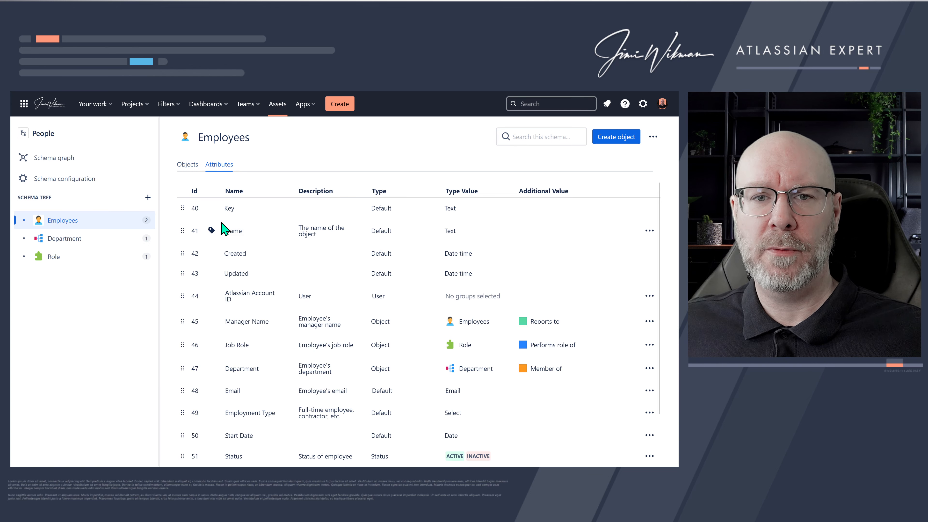
{"action": "scroll", "coordinate": [354, 296], "scroll_direction": "down", "scroll_amount": 2}
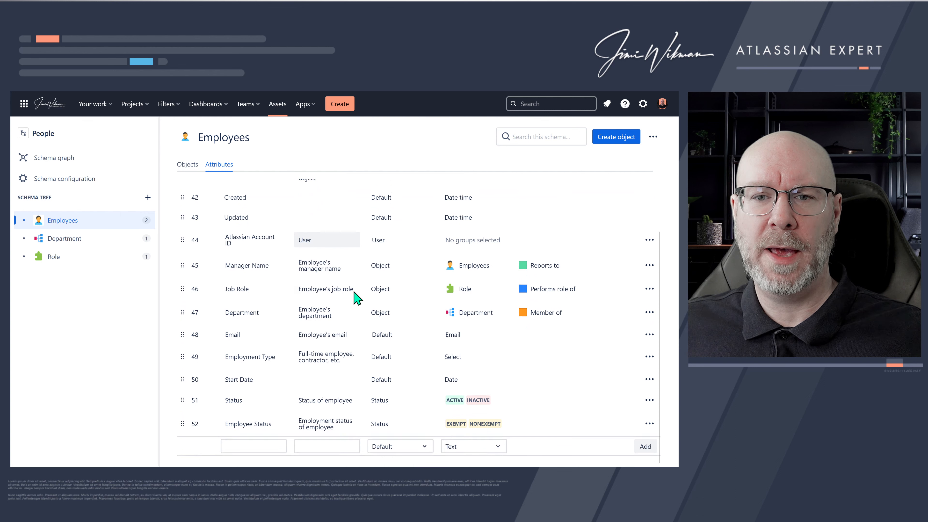
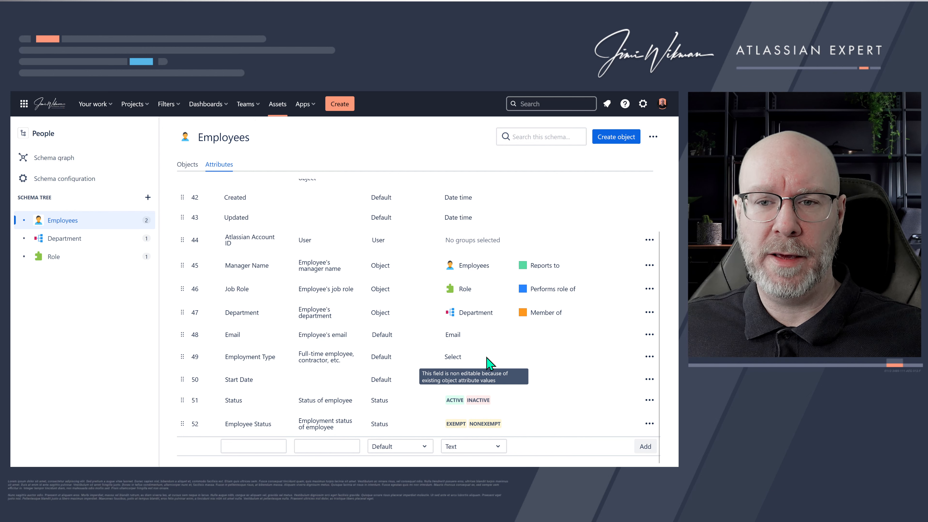
- Add a Part-Time Employee option to the Employees' Employment Type attribute configuration and save it
{"action": "left_click", "coordinate": [649, 358]}
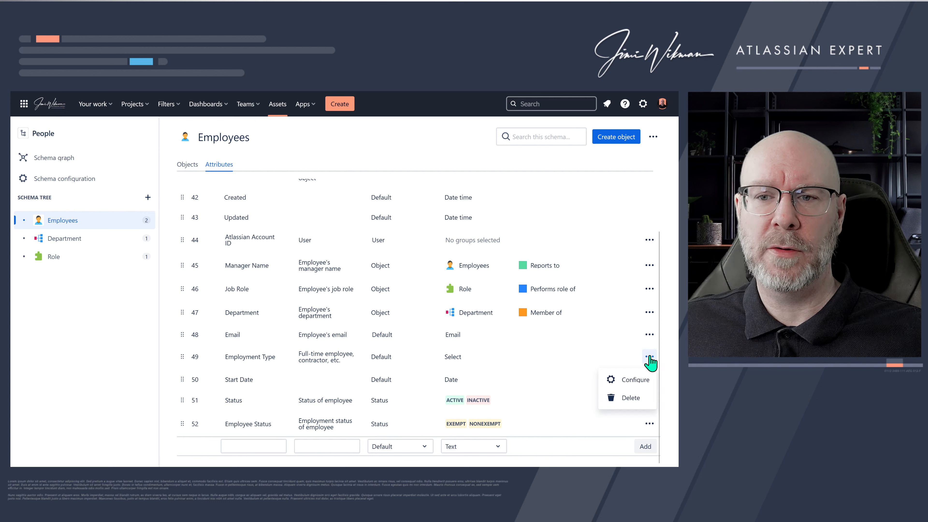
{"action": "left_click", "coordinate": [634, 383]}
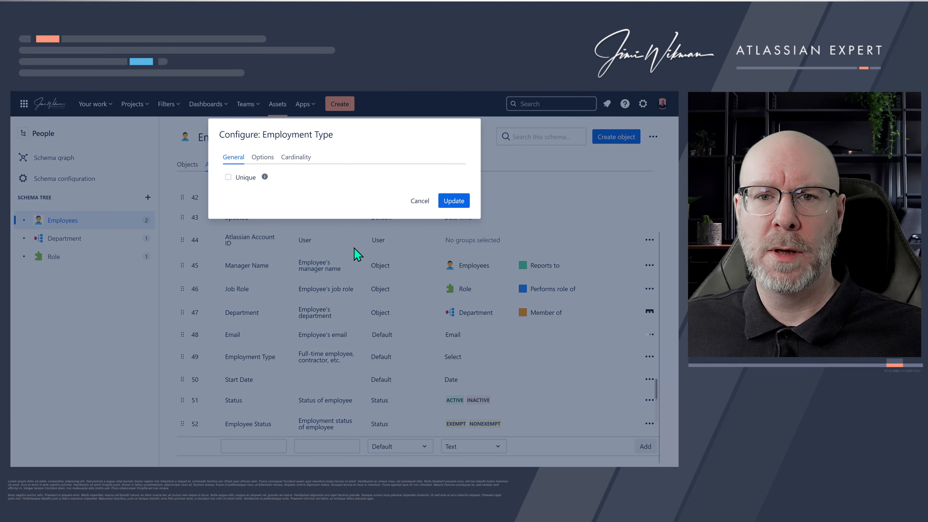
{"action": "left_click", "coordinate": [267, 157]}
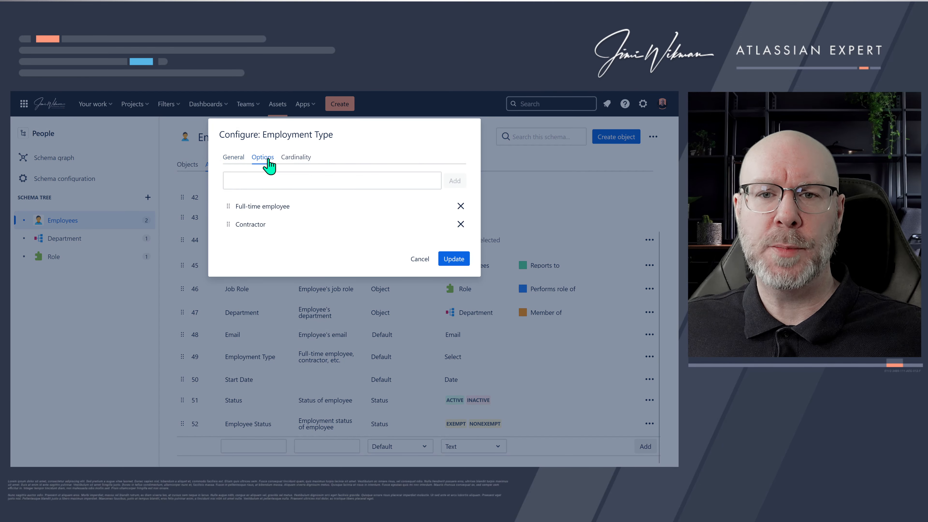
{"action": "left_click", "coordinate": [240, 158]}
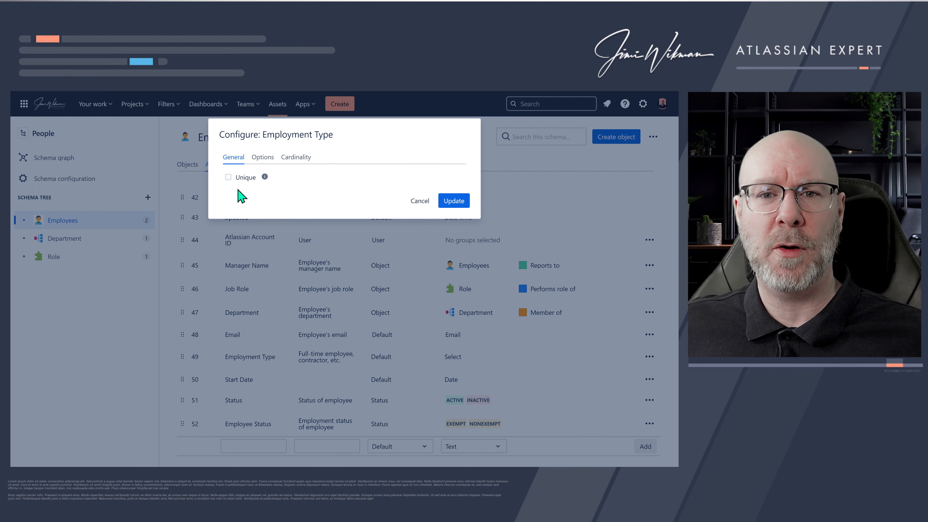
{"action": "left_click", "coordinate": [264, 161]}
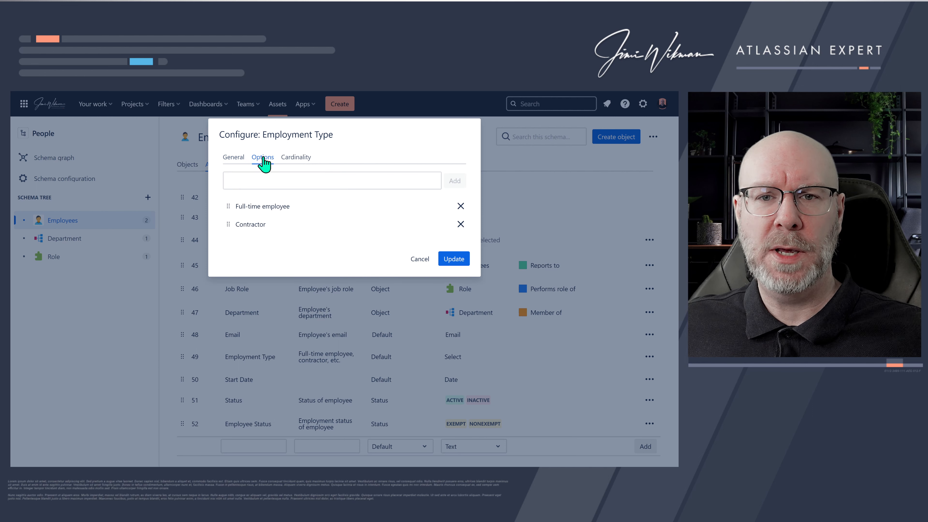
{"action": "left_click", "coordinate": [263, 179]}
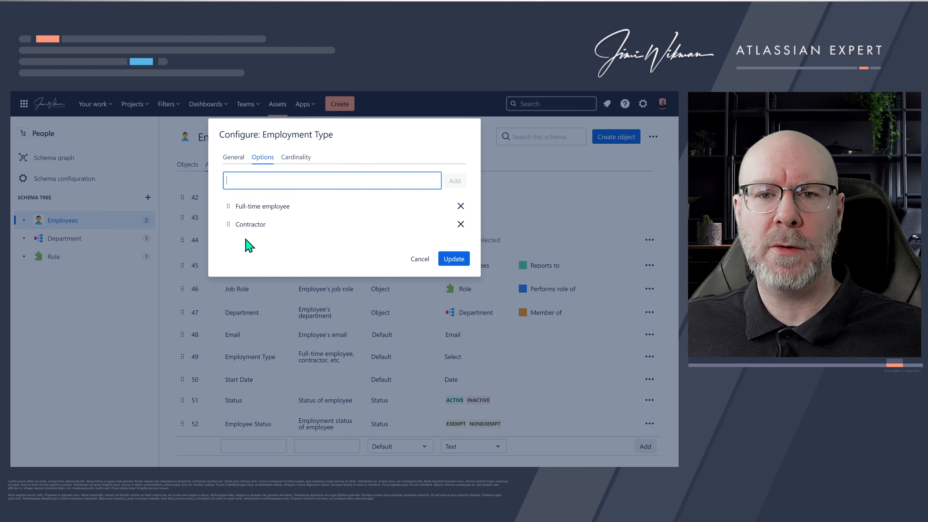
{"action": "left_click_drag", "start_coordinate": [228, 226], "coordinate": [261, 230]}
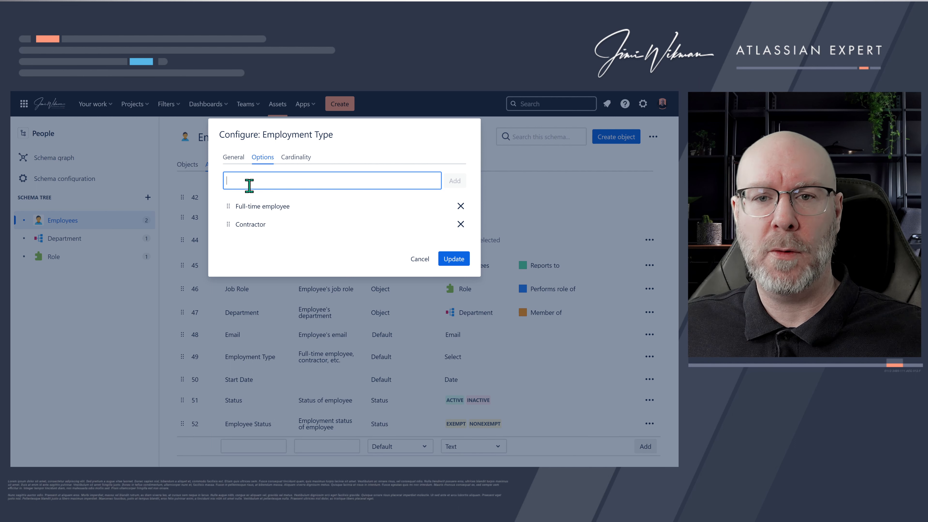
{"action": "type", "text": "Part-"}
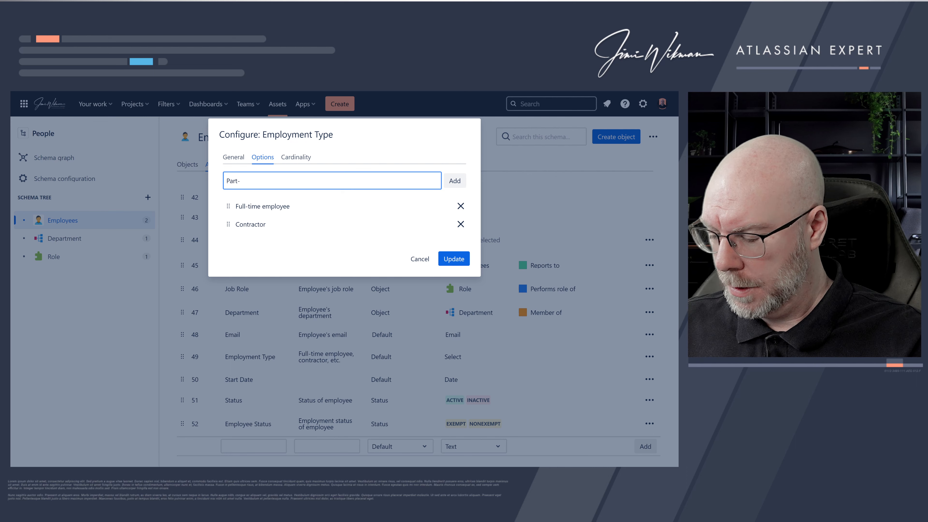
{"action": "type", "text": "Time "}
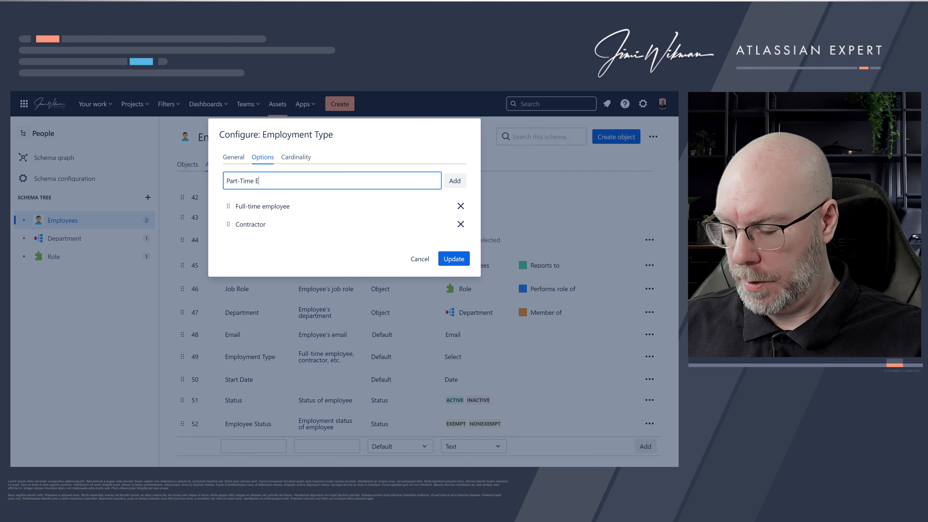
{"action": "type", "text": "Employee"}
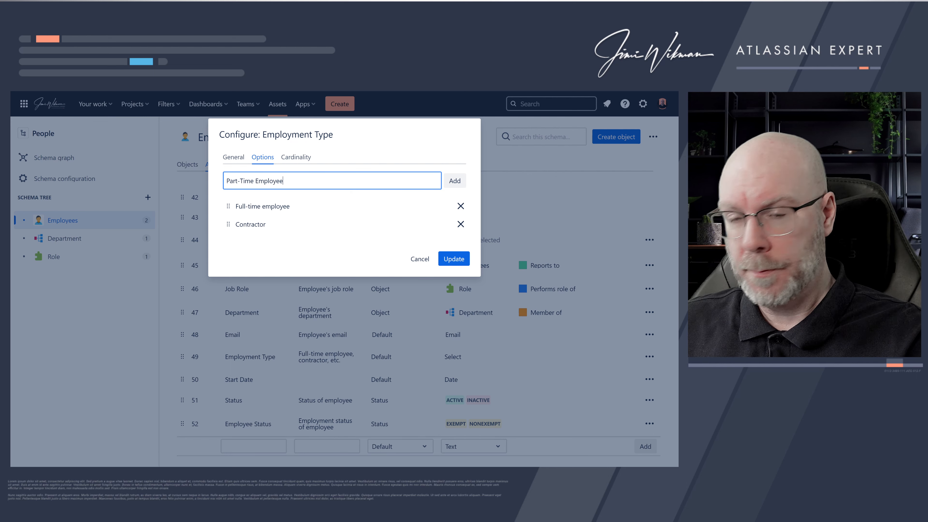
{"action": "left_click", "coordinate": [454, 182]}
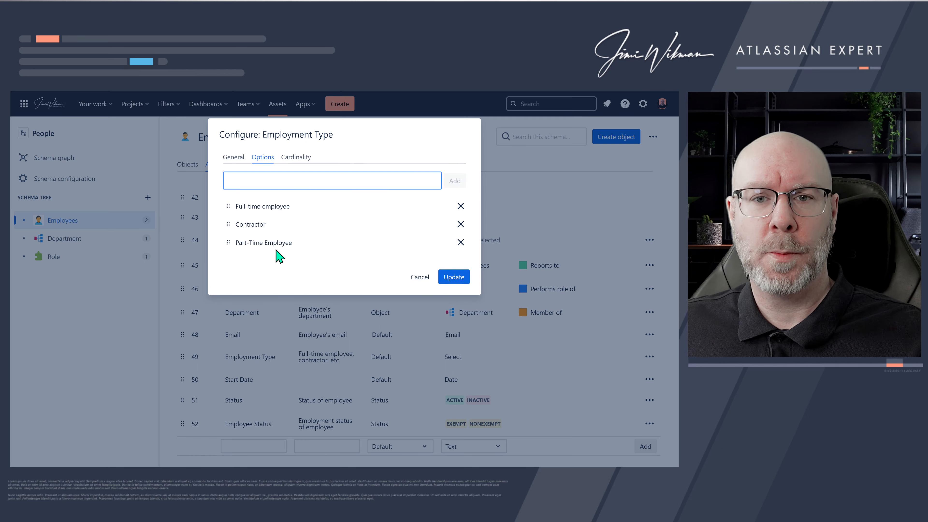
{"action": "left_click", "coordinate": [445, 282]}
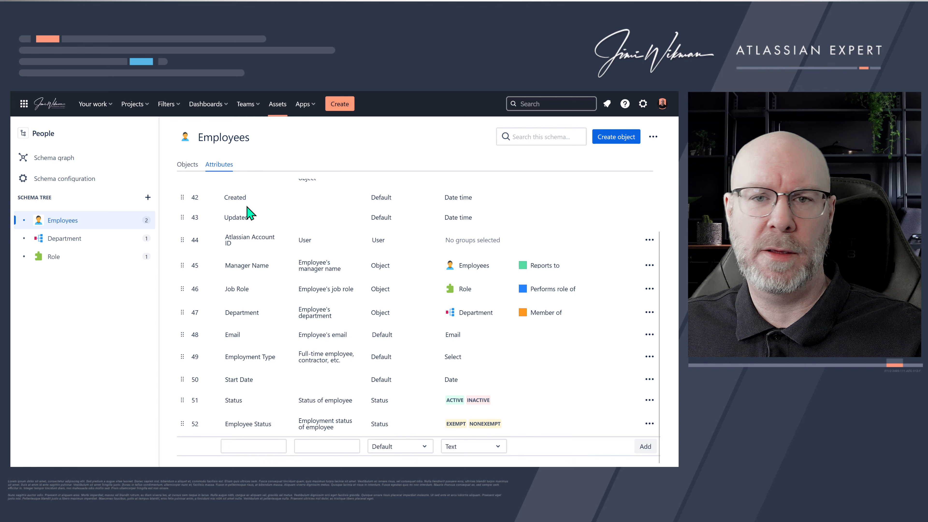
- Set the presenter's Employment Type to Part-Time Employee in the Employees objects view
{"action": "left_click", "coordinate": [188, 164]}
{"action": "scroll", "coordinate": [413, 322], "scroll_direction": "down", "scroll_amount": 2}
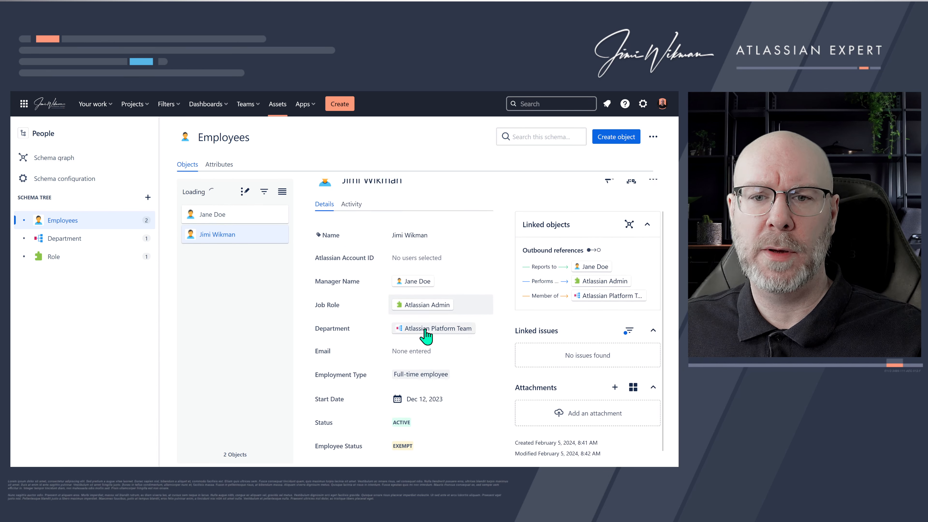
{"action": "left_click", "coordinate": [449, 364]}
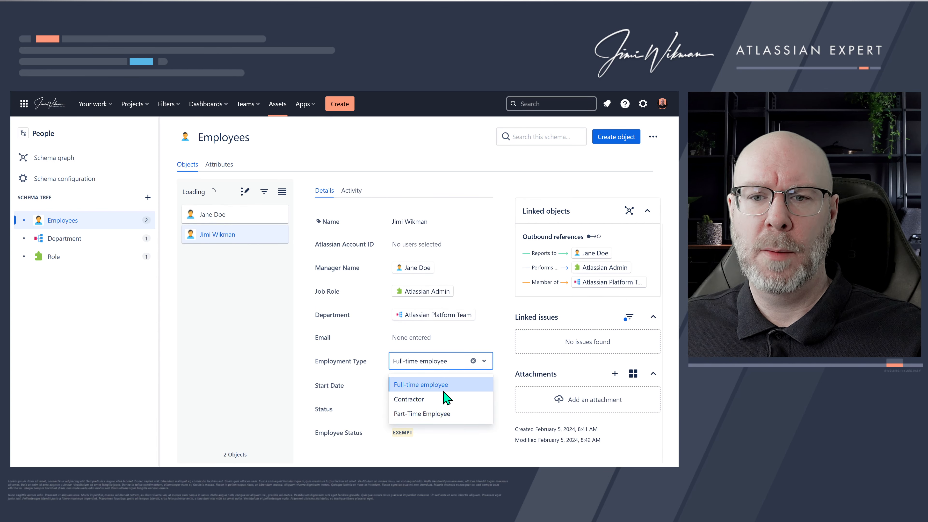
{"action": "left_click", "coordinate": [450, 414]}
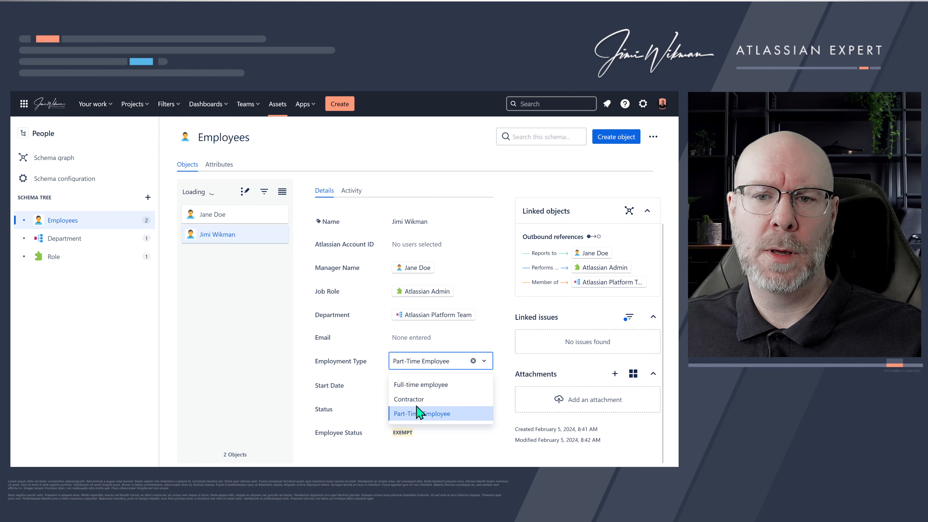
{"action": "left_click", "coordinate": [380, 401]}
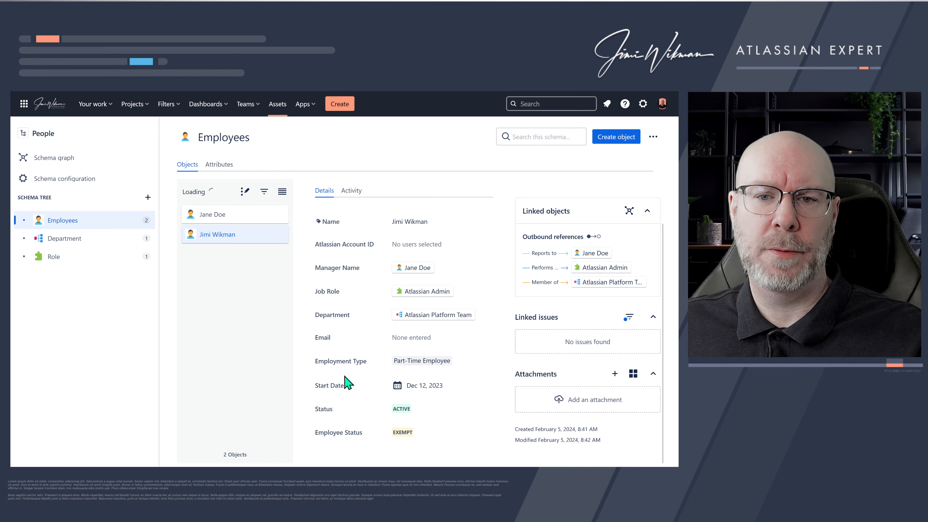
- Review the Employees attributes and the type value choices for a new attribute
{"action": "left_click", "coordinate": [219, 166]}
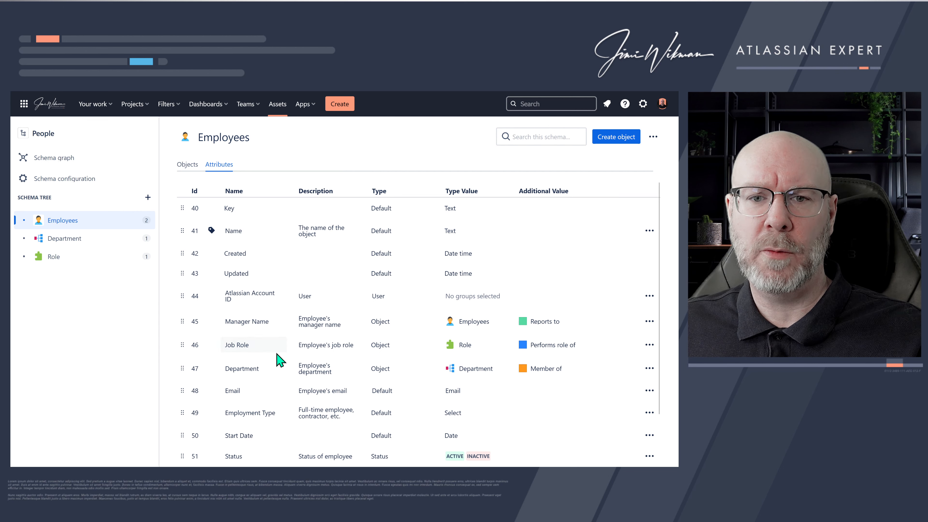
{"action": "scroll", "coordinate": [279, 360], "scroll_direction": "down", "scroll_amount": 2}
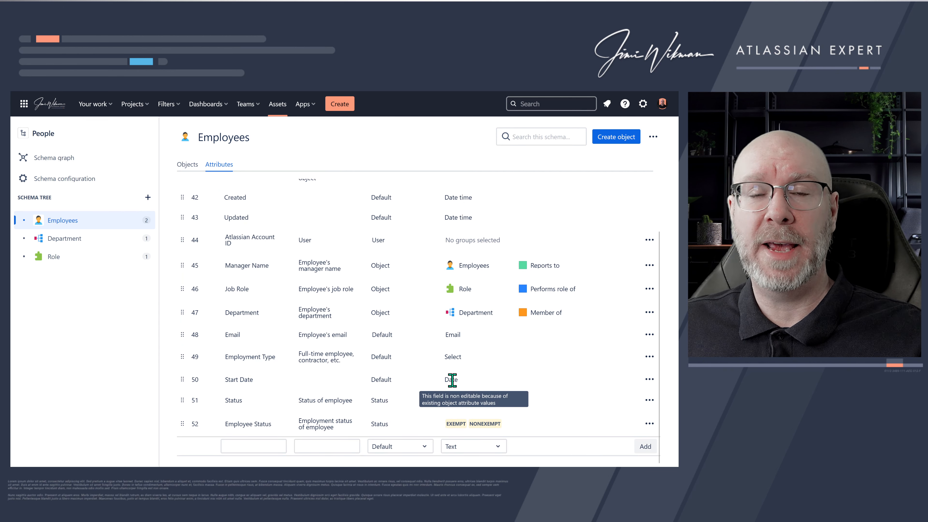
{"action": "left_click", "coordinate": [475, 444]}
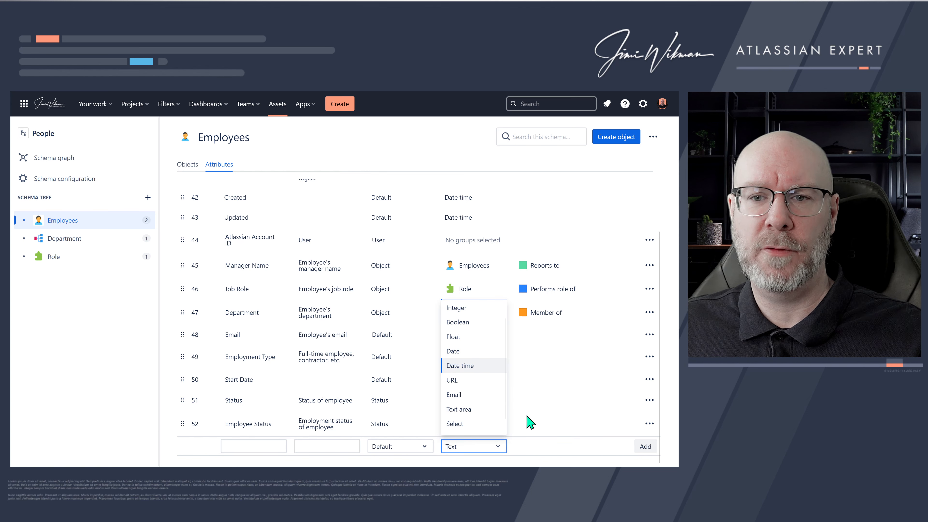
{"action": "left_click", "coordinate": [568, 462]}
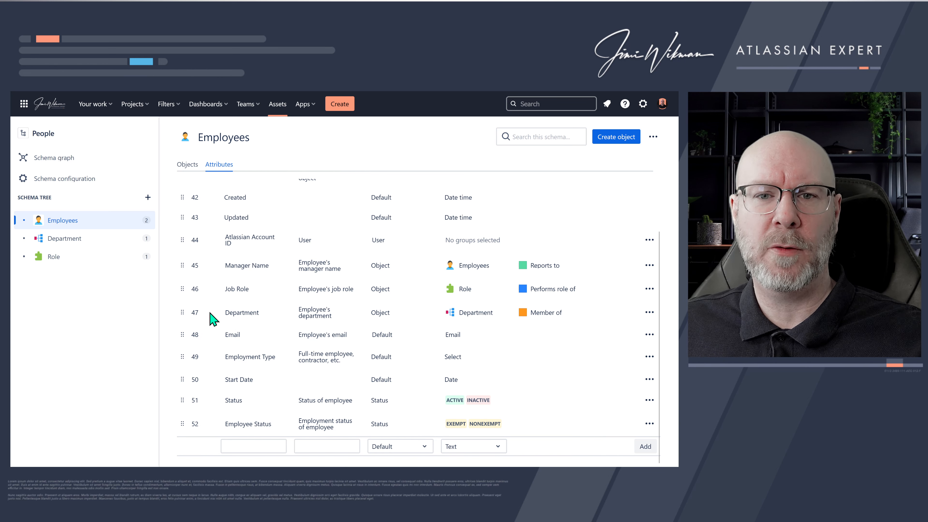
- Open the Atlassian Configurations schema and inspect Project A's Project Lead field and its attribute settings
{"action": "left_click", "coordinate": [277, 105]}
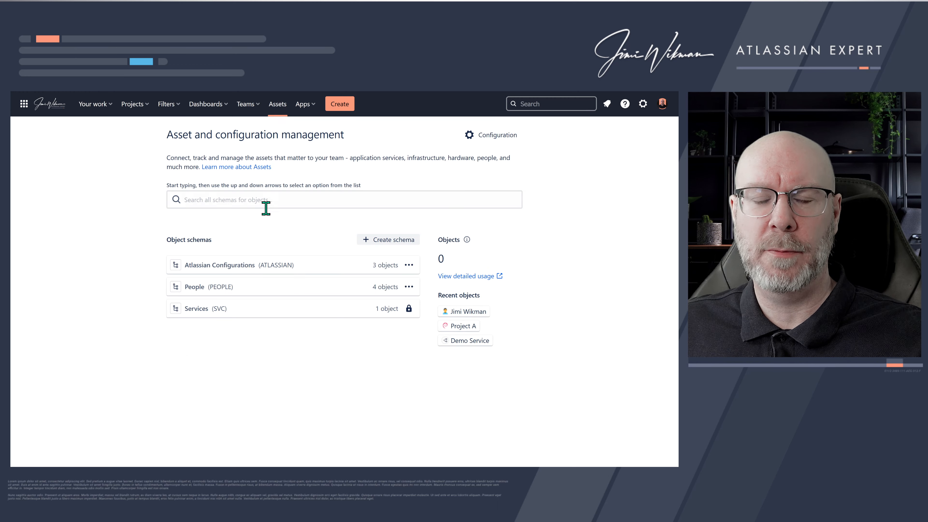
{"action": "left_click", "coordinate": [221, 266]}
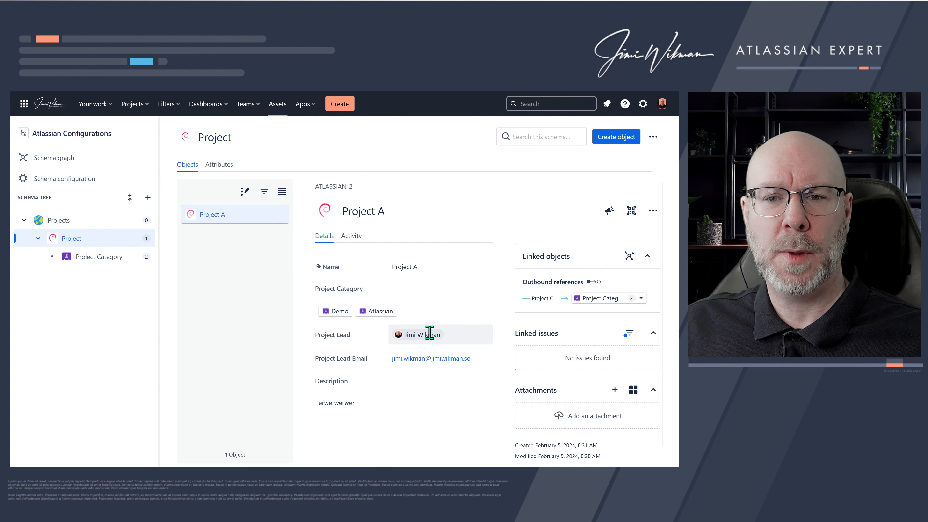
{"action": "left_click", "coordinate": [453, 341]}
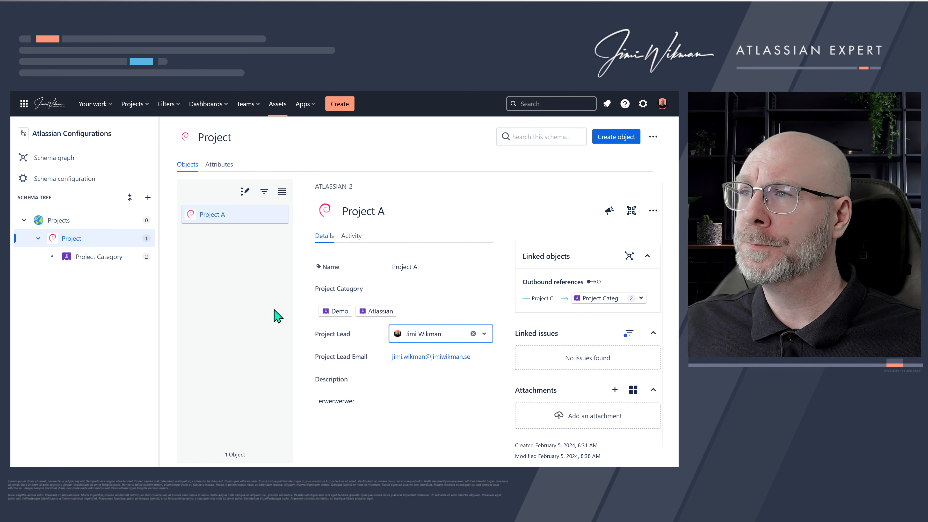
{"action": "left_click", "coordinate": [220, 165]}
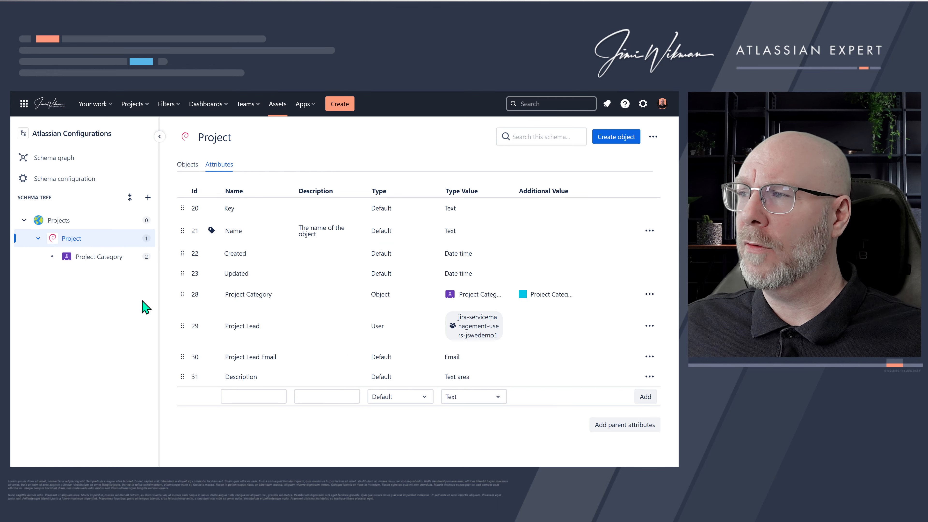
{"action": "left_click", "coordinate": [483, 325]}
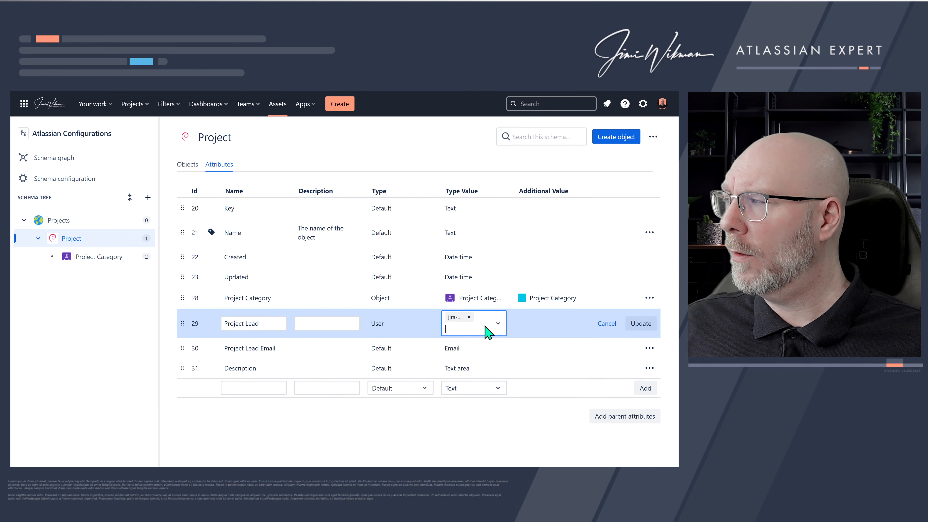
{"action": "left_click", "coordinate": [497, 324]}
{"action": "left_click", "coordinate": [381, 322]}
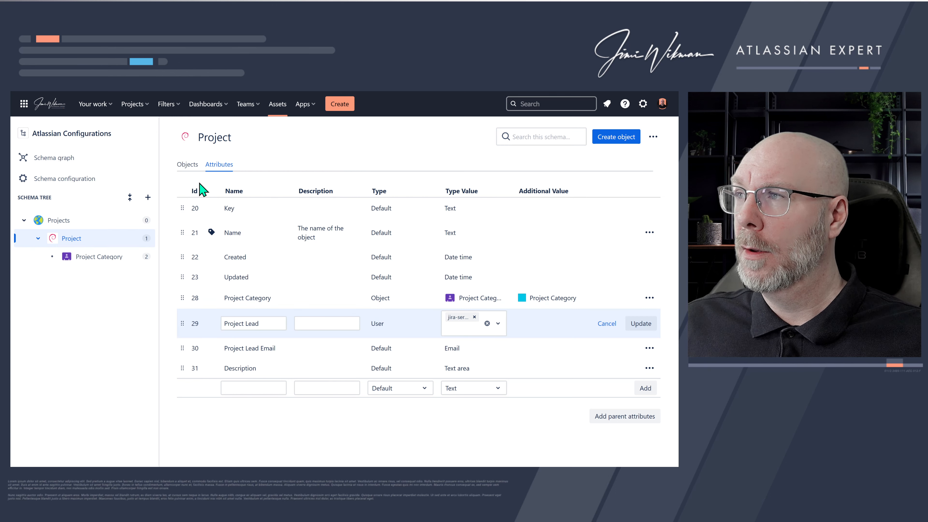
- Clear the Project Lead value on Project A
{"action": "left_click", "coordinate": [188, 165]}
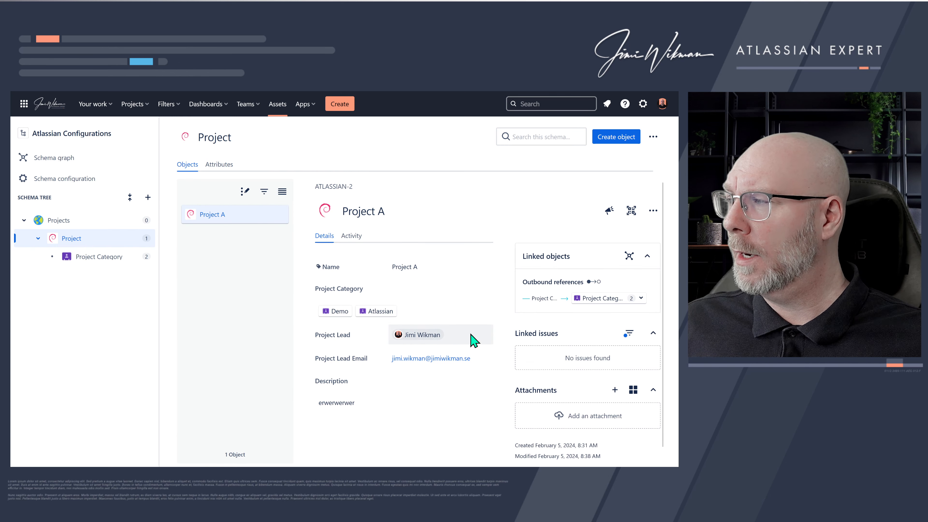
{"action": "left_click", "coordinate": [469, 338]}
{"action": "left_click", "coordinate": [485, 335]}
{"action": "left_click", "coordinate": [473, 333]}
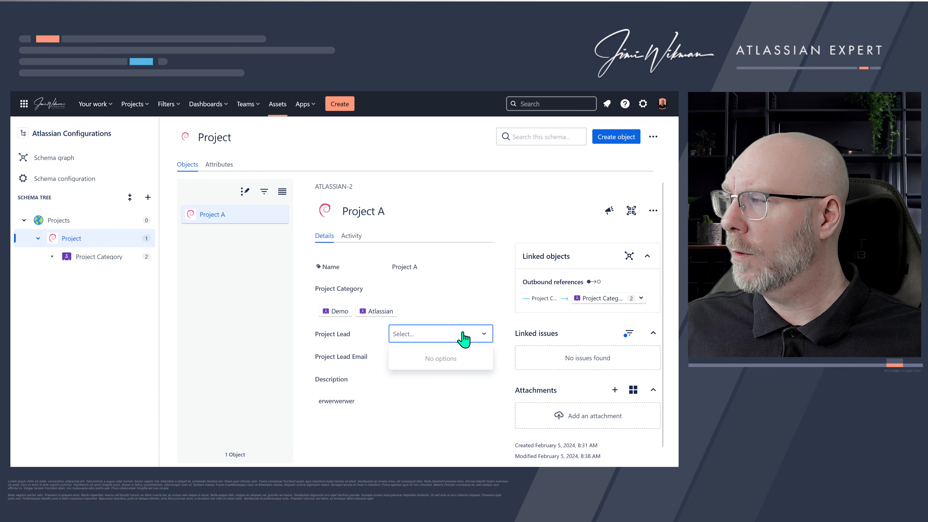
{"action": "left_click", "coordinate": [303, 340]}
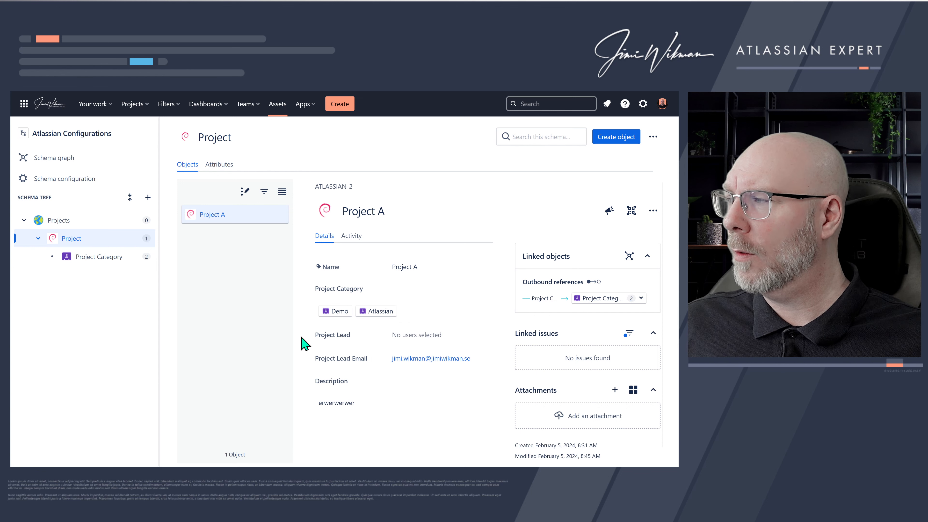
- Try changing the Project Lead attribute's type to Object and choosing an object type
{"action": "left_click", "coordinate": [219, 165]}
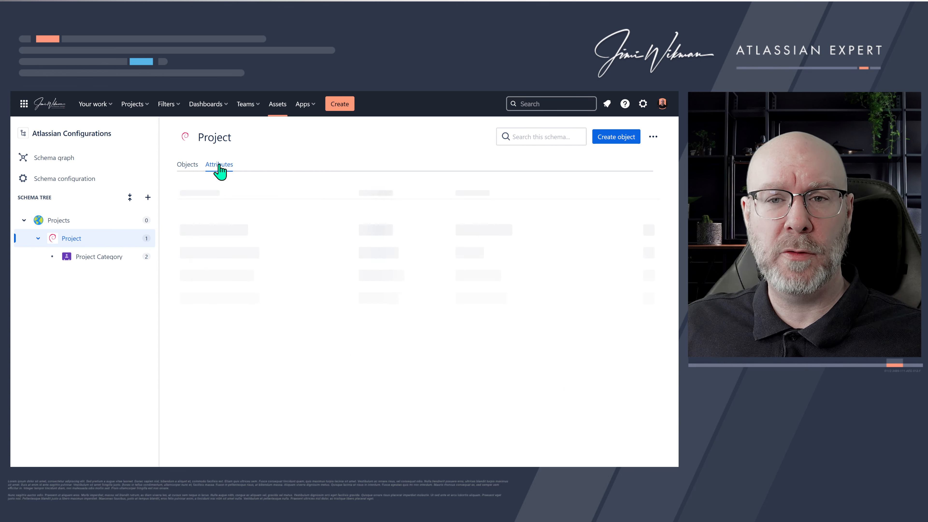
{"action": "left_click", "coordinate": [384, 326]}
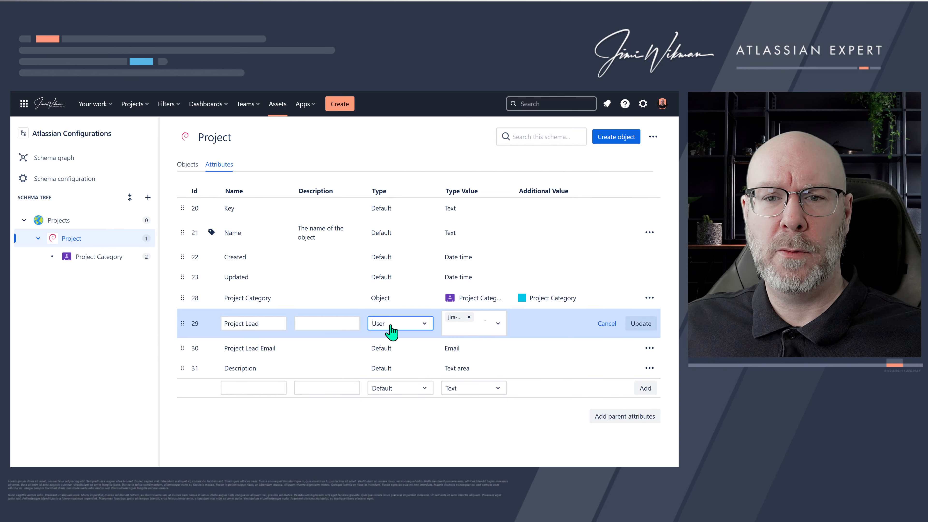
{"action": "left_click", "coordinate": [392, 324]}
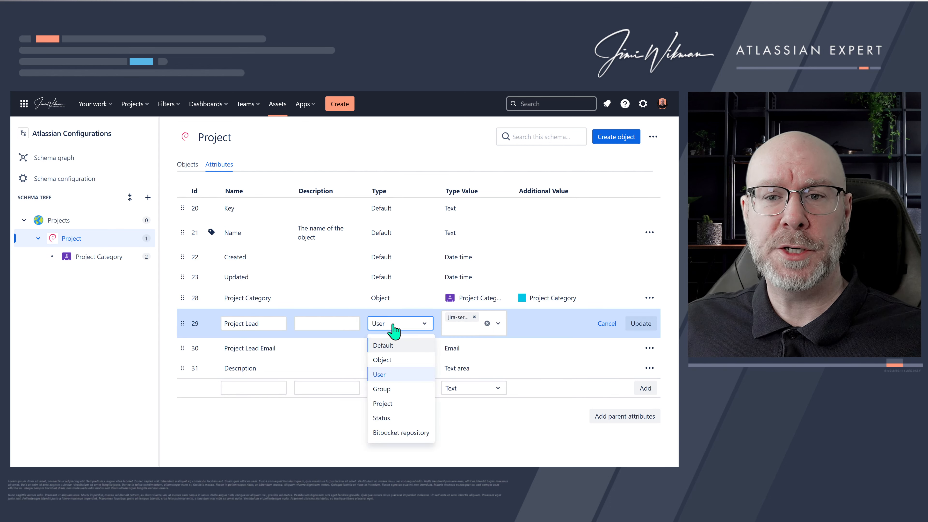
{"action": "left_click", "coordinate": [382, 360]}
{"action": "left_click", "coordinate": [469, 319]}
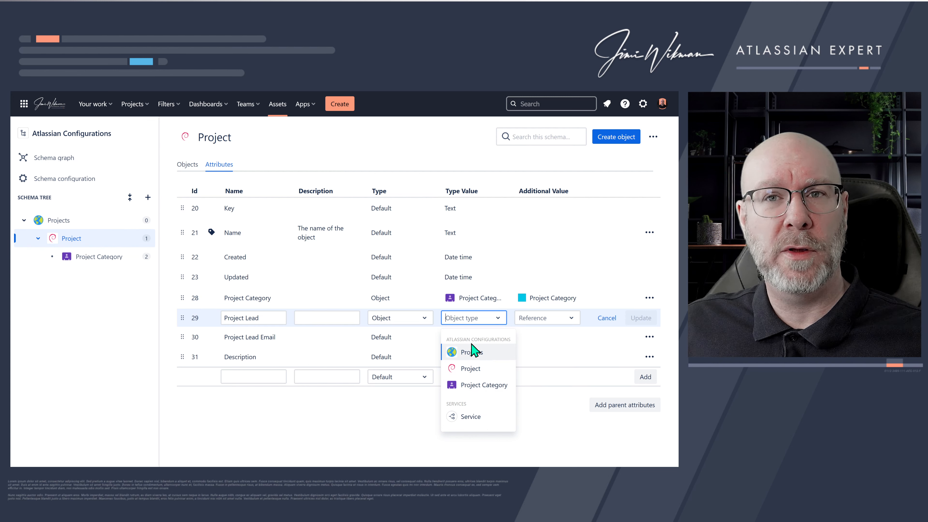
- Return to the Assets overview and open the People schema
{"action": "left_click", "coordinate": [278, 104]}
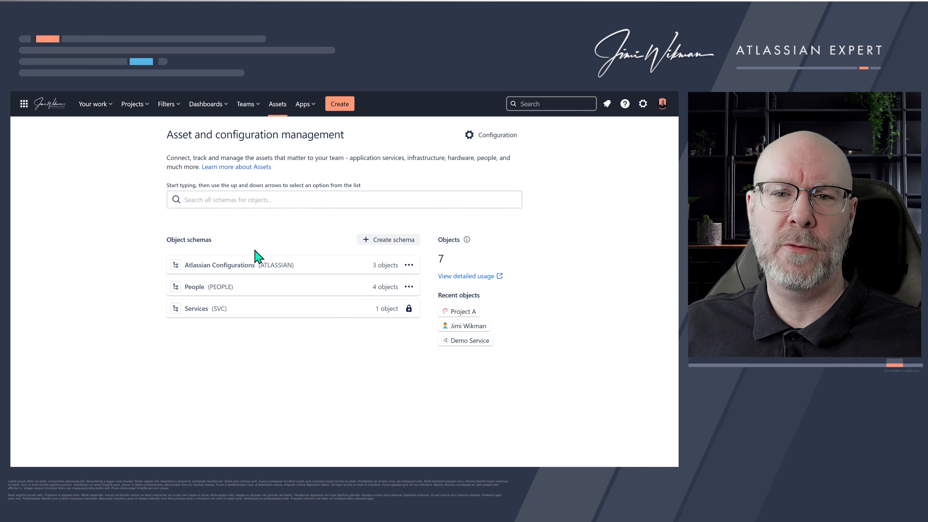
{"action": "left_click", "coordinate": [199, 291]}
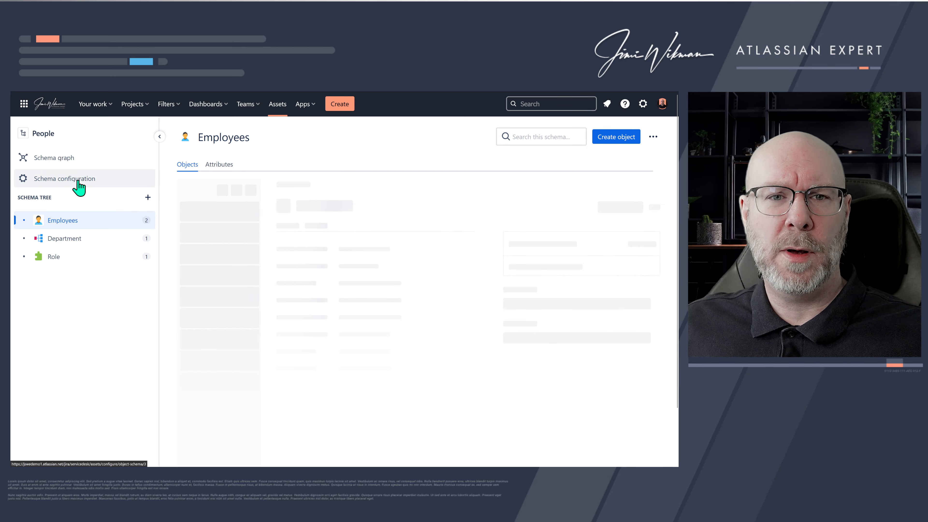
- In the People schema configuration, enable allowing others to select objects from this schema
{"action": "left_click", "coordinate": [79, 187]}
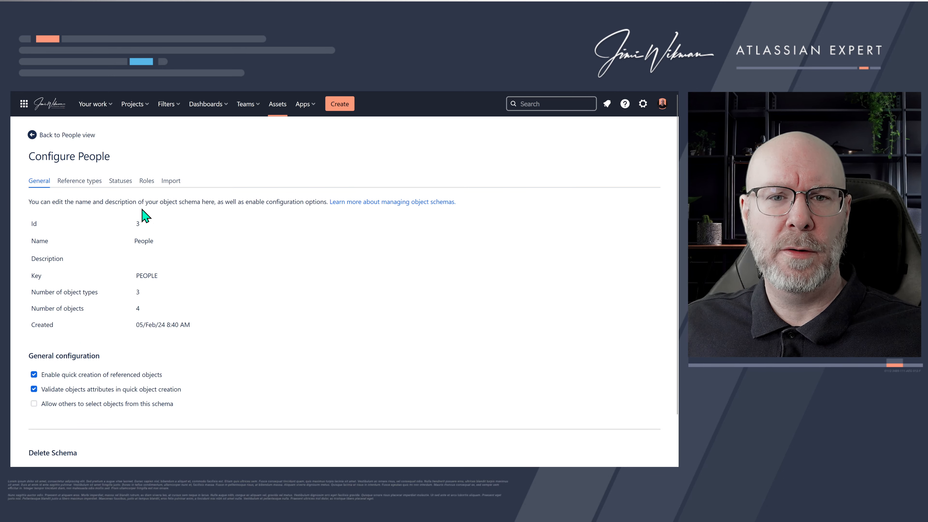
{"action": "left_click", "coordinate": [34, 403]}
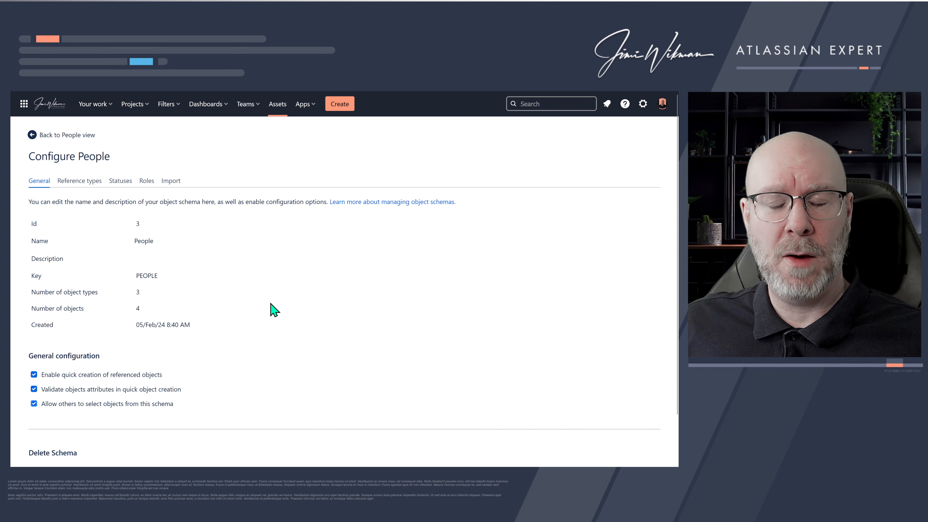
- Change the Project object type's Project Lead attribute to type Object, referencing Employees with a new Project Lead reference type
{"action": "left_click", "coordinate": [280, 106]}
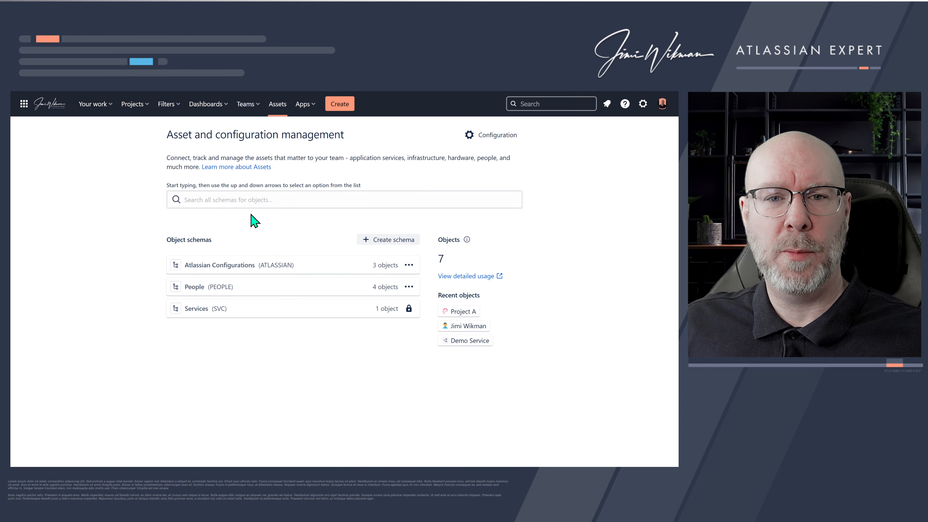
{"action": "left_click", "coordinate": [240, 266]}
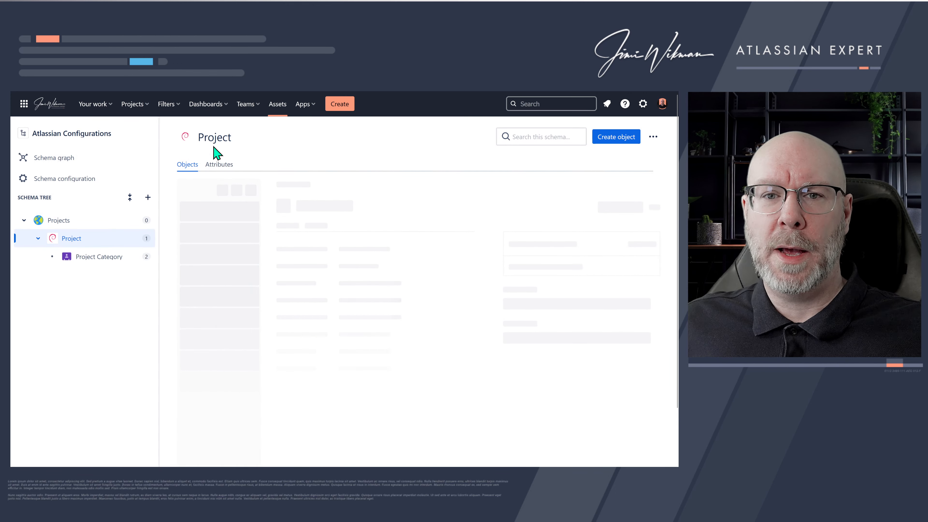
{"action": "left_click", "coordinate": [219, 164]}
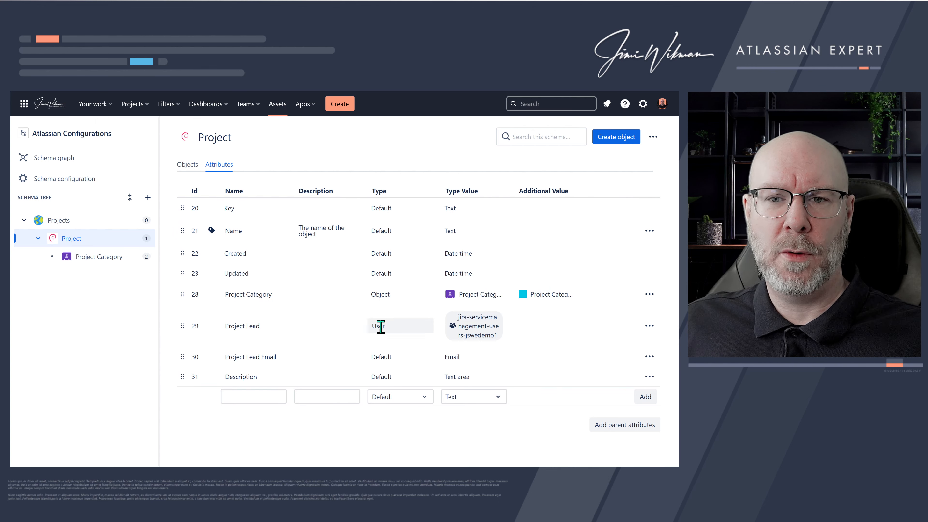
{"action": "left_click", "coordinate": [395, 329]}
{"action": "left_click", "coordinate": [396, 330]}
{"action": "left_click", "coordinate": [383, 360]}
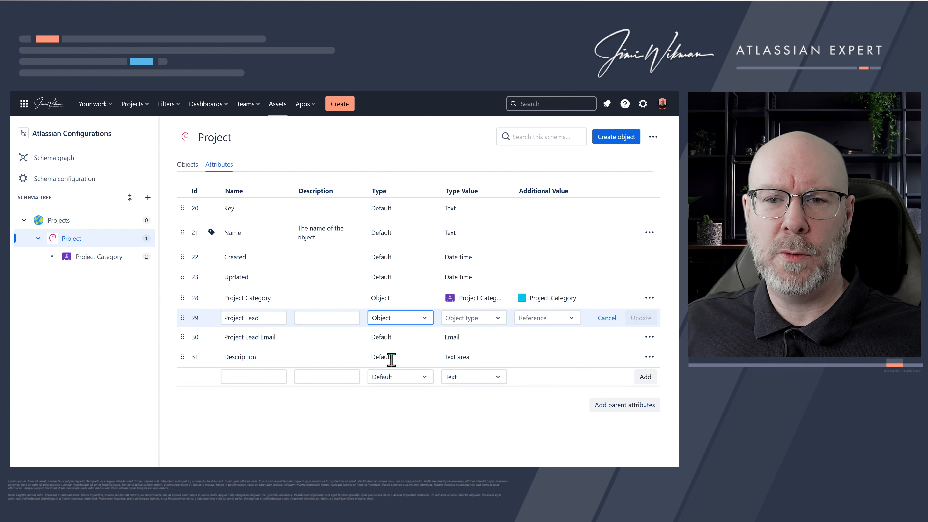
{"action": "left_click", "coordinate": [473, 323]}
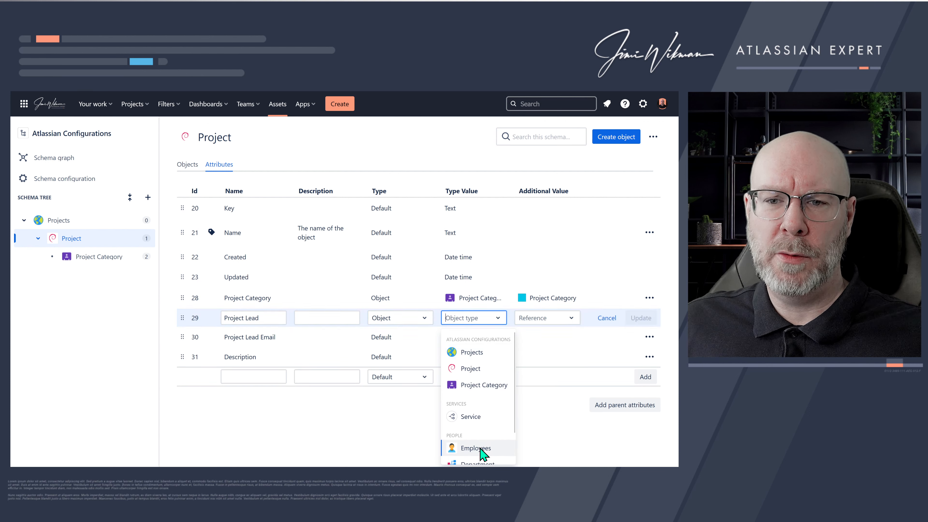
{"action": "scroll", "coordinate": [483, 427], "scroll_direction": "down", "scroll_amount": 1}
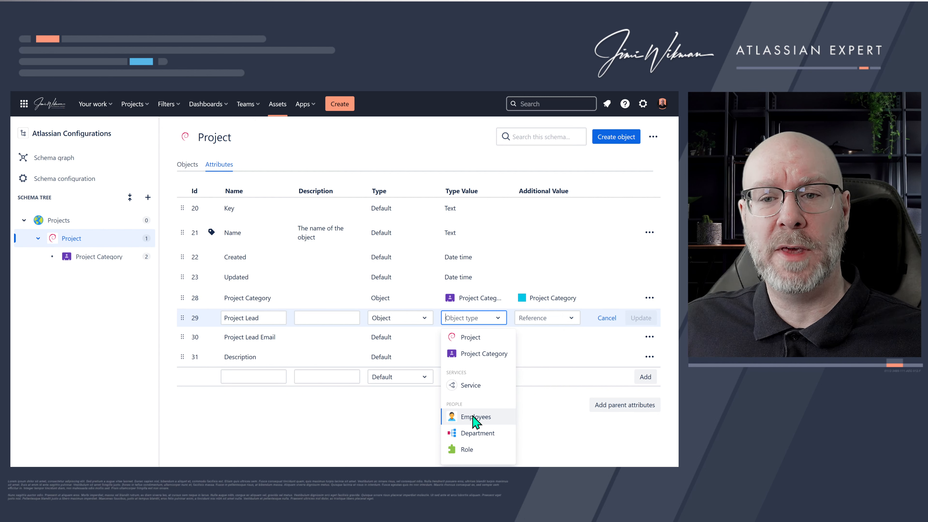
{"action": "left_click", "coordinate": [474, 417]}
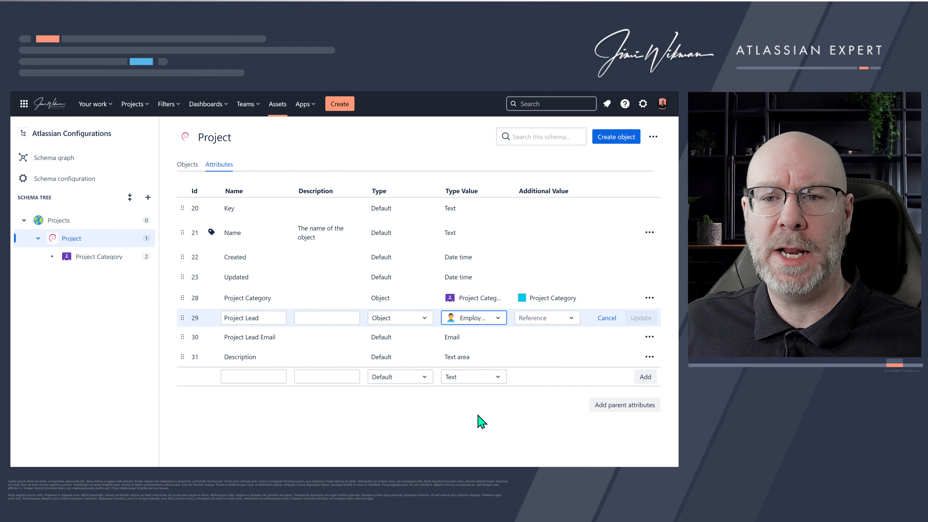
{"action": "left_click", "coordinate": [555, 321]}
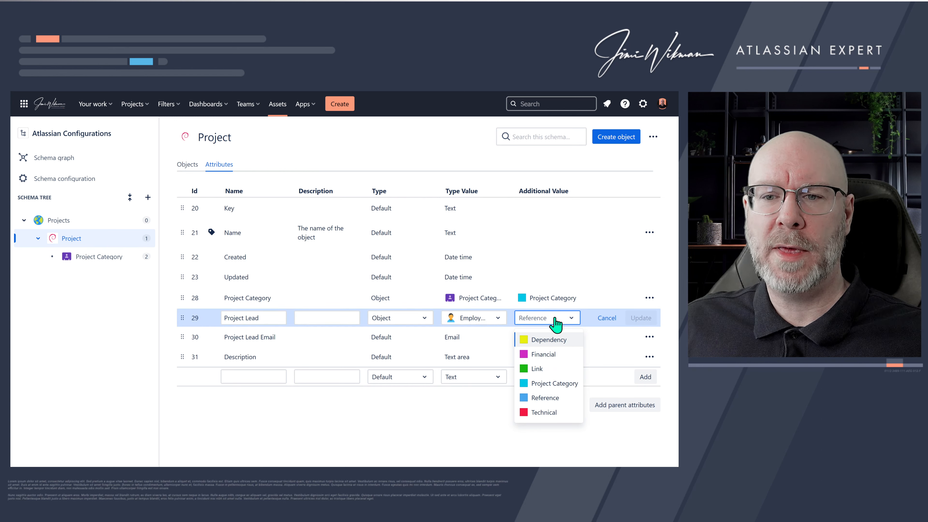
{"action": "type", "text": "P"}
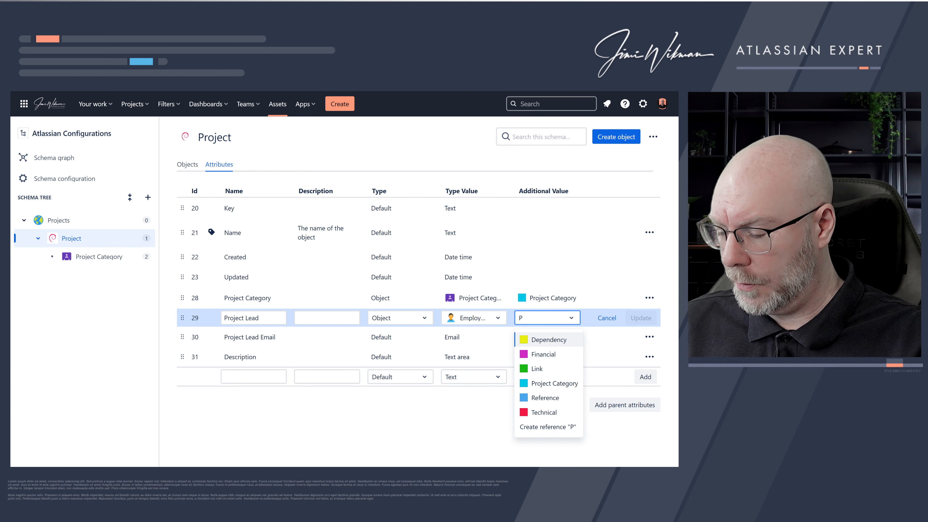
{"action": "type", "text": "roject Lead"}
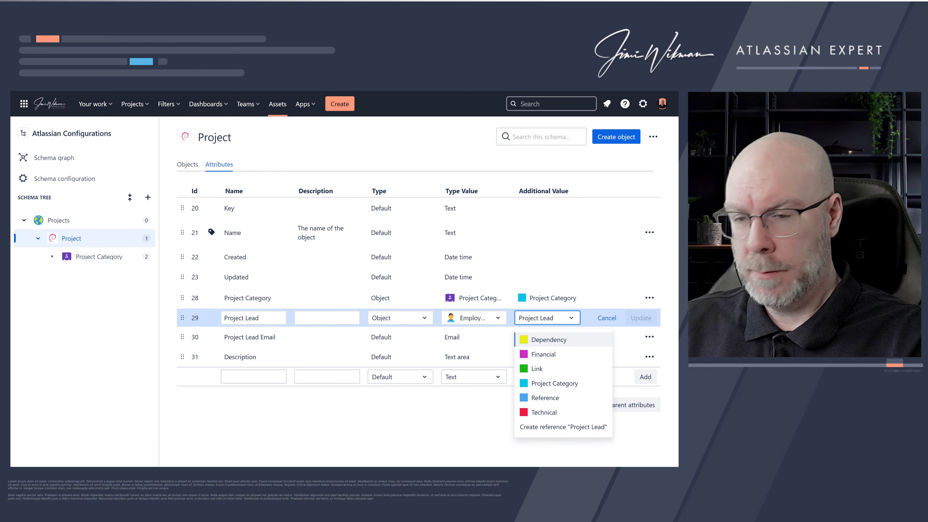
{"action": "left_click", "coordinate": [566, 427]}
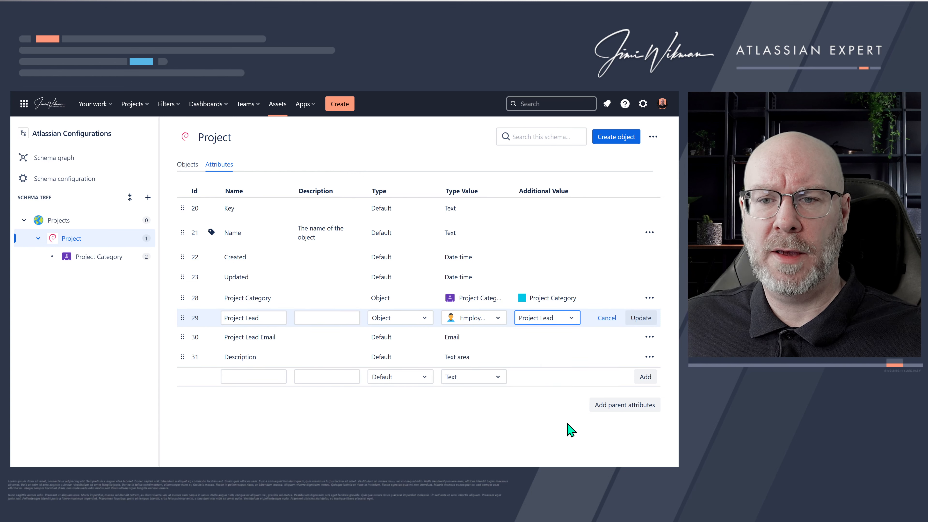
{"action": "left_click", "coordinate": [642, 320]}
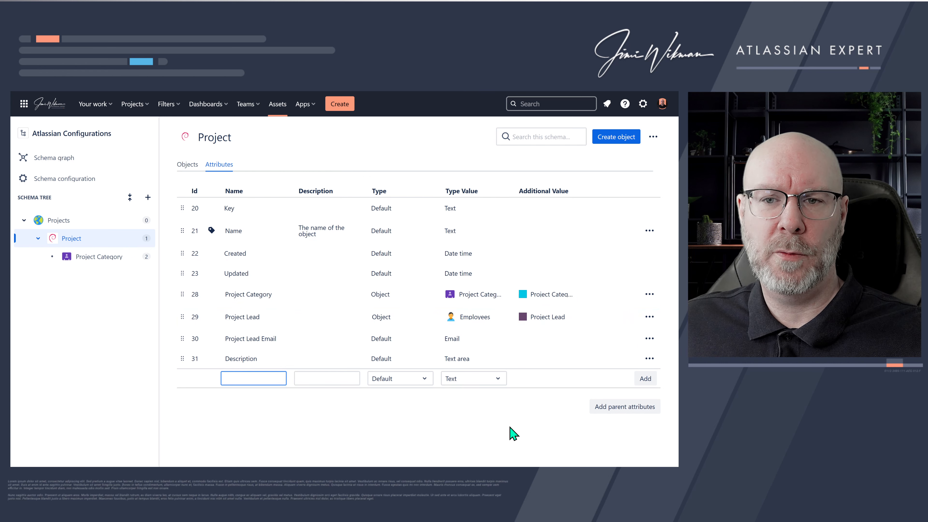
- Open Project A's objects and set its Project Lead to the presenter's employee object
{"action": "left_click", "coordinate": [187, 166]}
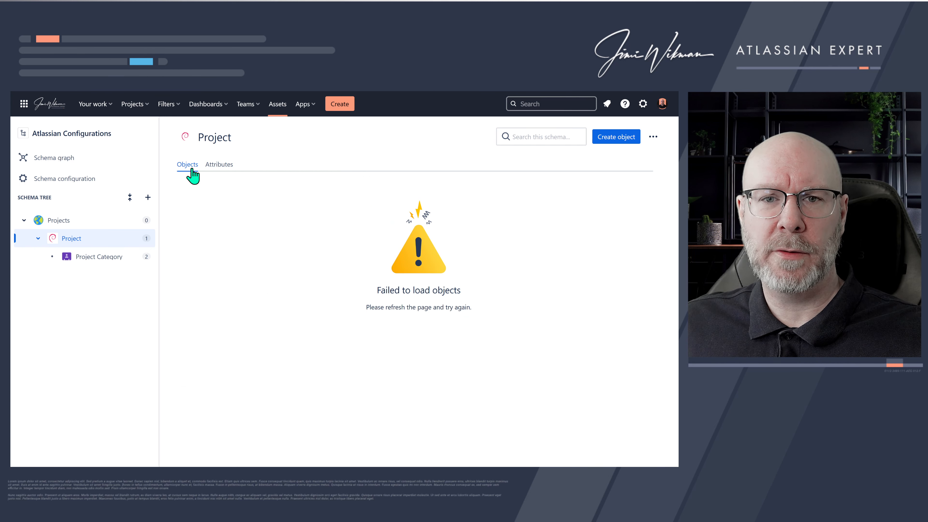
{"action": "left_click", "coordinate": [75, 222]}
{"action": "left_click", "coordinate": [72, 238]}
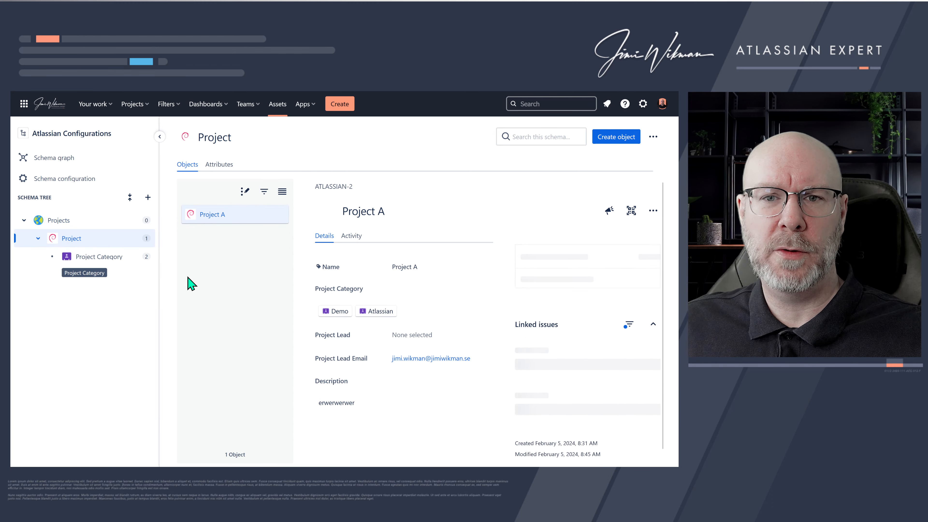
{"action": "left_click", "coordinate": [412, 335]}
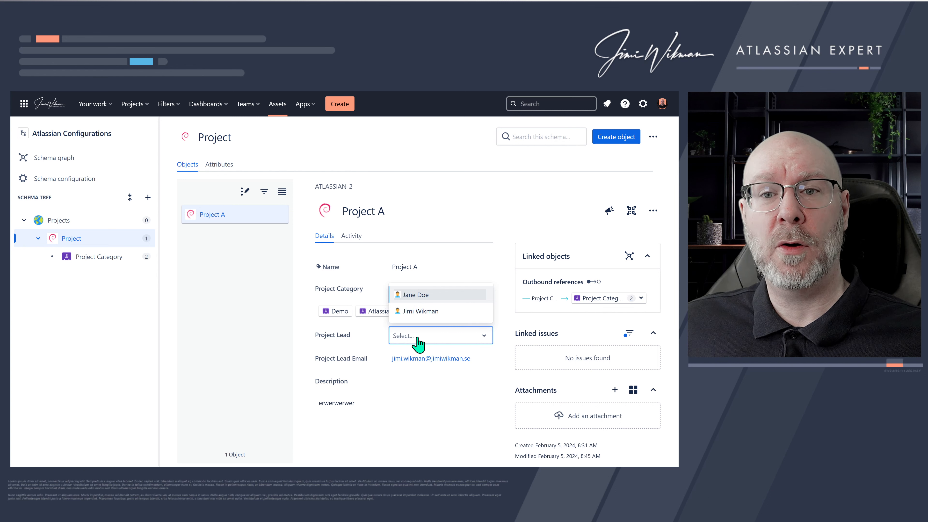
{"action": "left_click", "coordinate": [426, 312]}
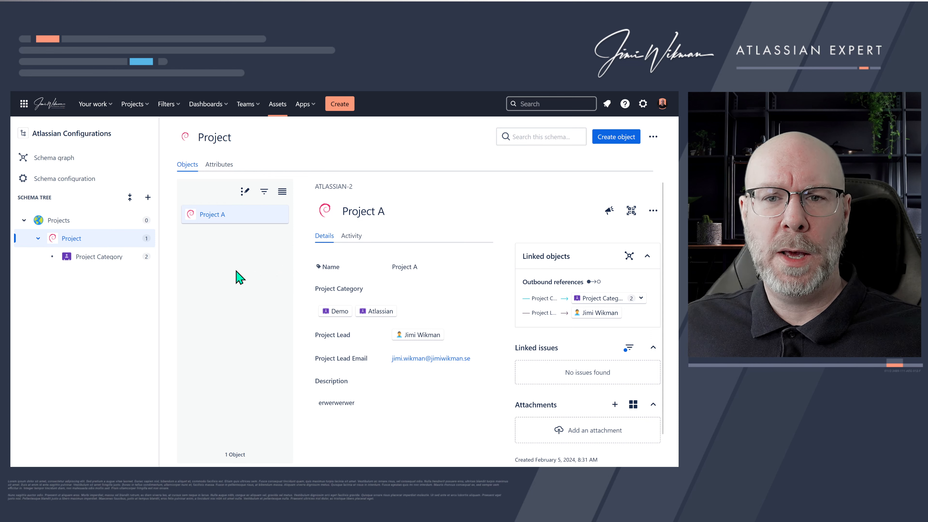
- Open the linked Project Lead employee object to examine its references, and return to Project A
{"action": "left_click", "coordinate": [420, 335]}
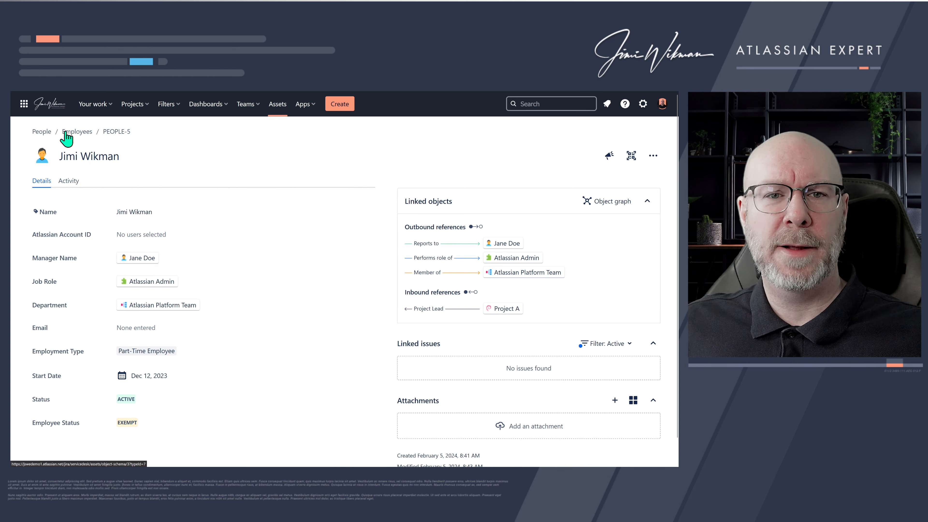
{"action": "key", "text": "alt+Left"}
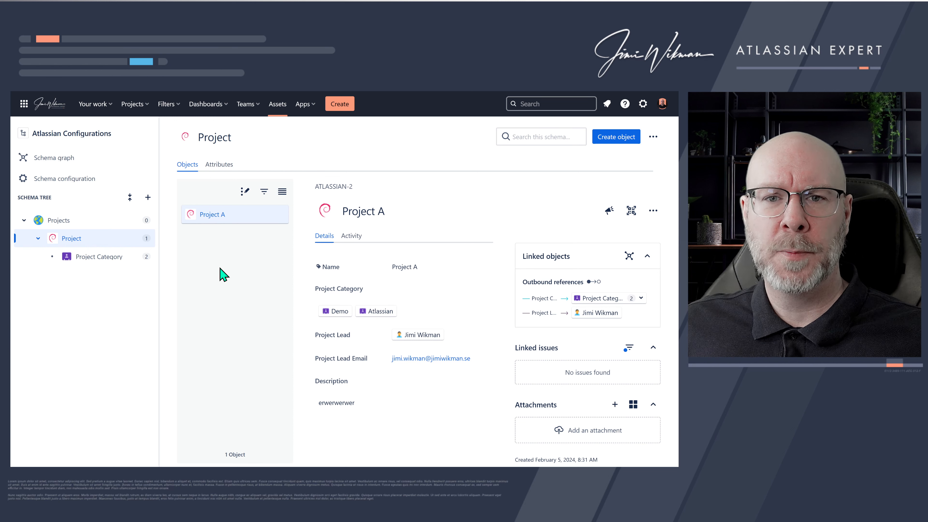
- Filter the Project objects by Name keyword "project" and by a Project Lead keyword matching the lead's first name
{"action": "left_click", "coordinate": [245, 194]}
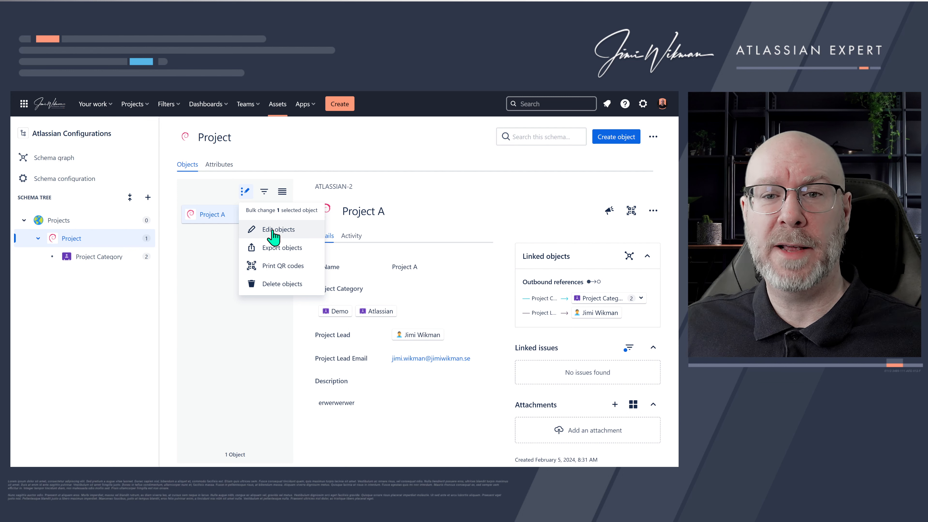
{"action": "left_click", "coordinate": [212, 264]}
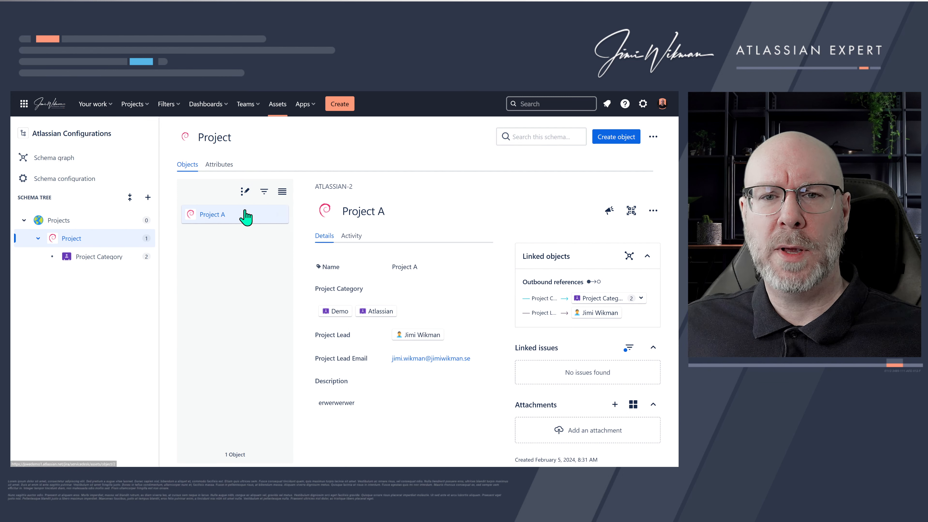
{"action": "left_click", "coordinate": [264, 190]}
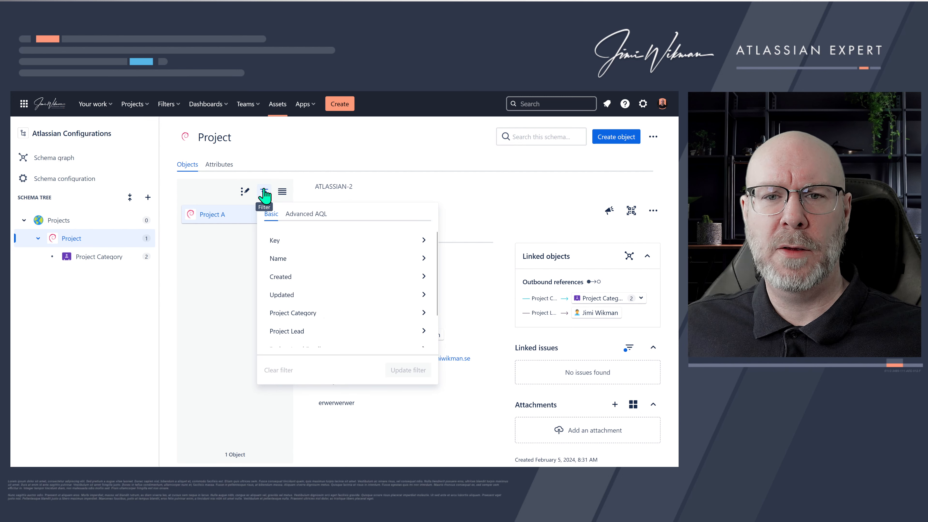
{"action": "scroll", "coordinate": [309, 263], "scroll_direction": "down", "scroll_amount": 2}
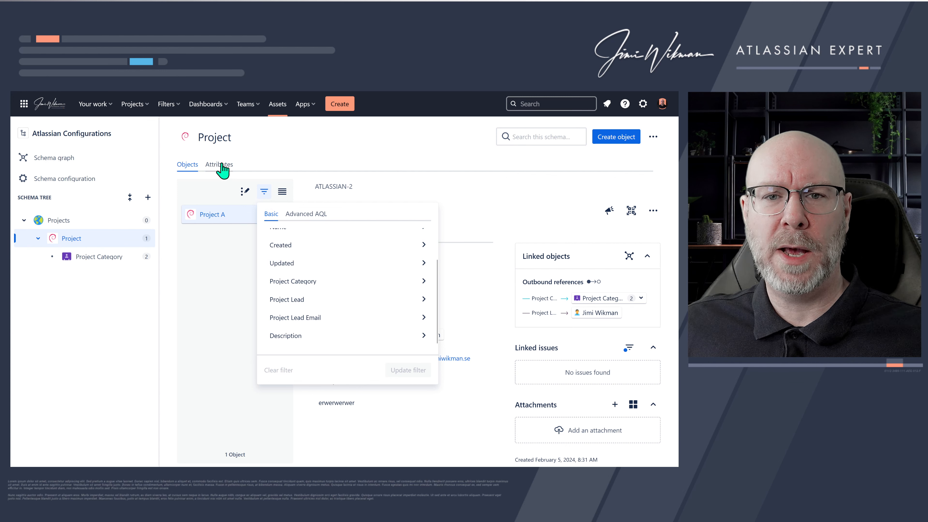
{"action": "scroll", "coordinate": [310, 261], "scroll_direction": "up", "scroll_amount": 2}
{"action": "left_click", "coordinate": [309, 260]}
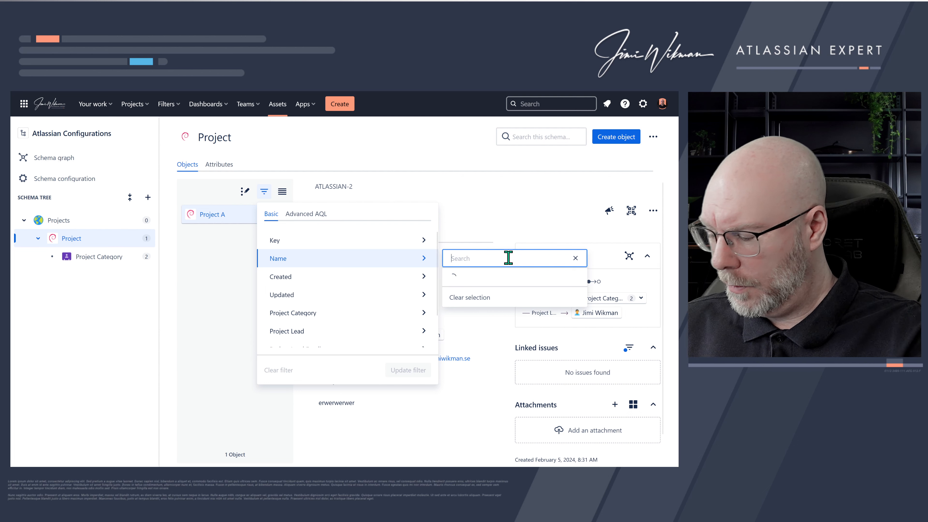
{"action": "type", "text": "project"}
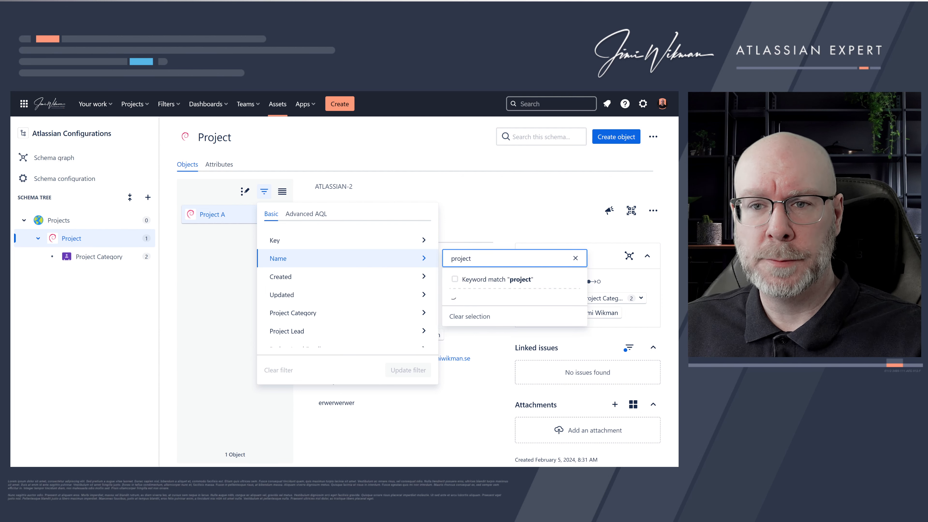
{"action": "left_click", "coordinate": [457, 280]}
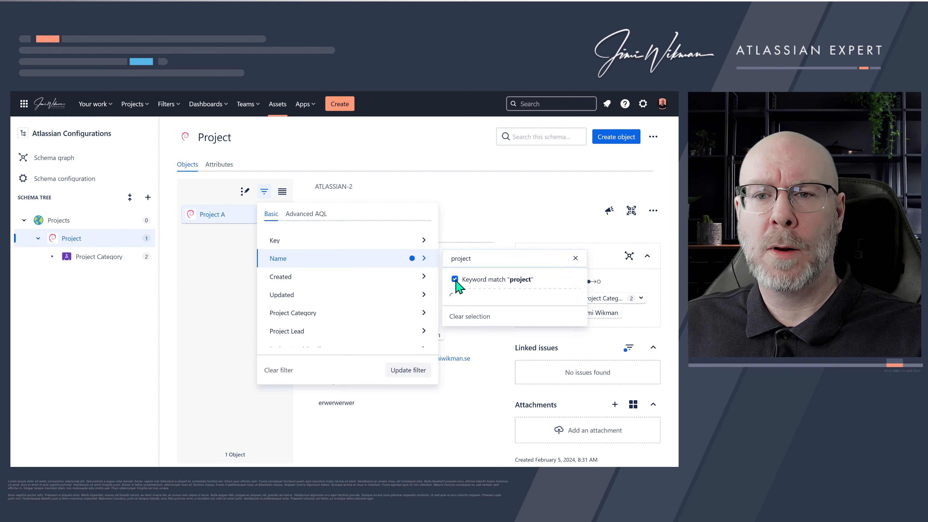
{"action": "left_click", "coordinate": [338, 333]}
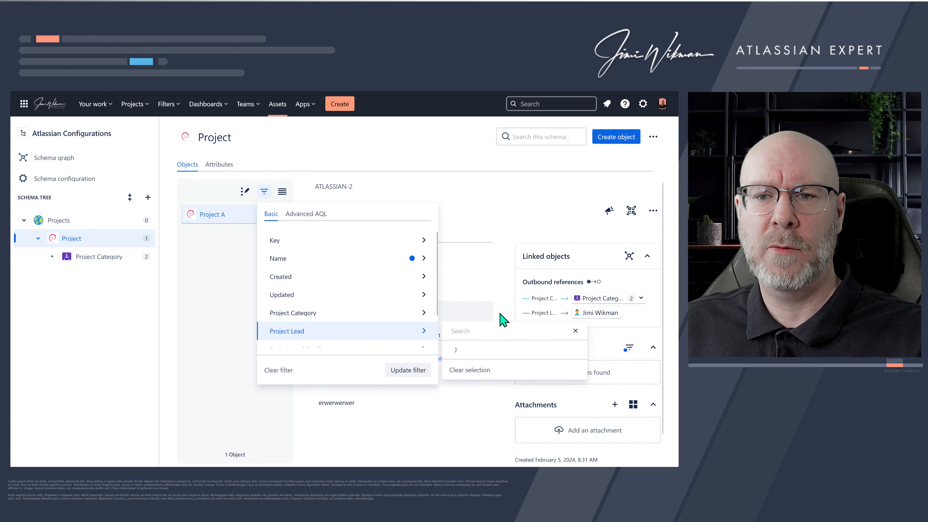
{"action": "left_click", "coordinate": [474, 331]}
{"action": "type", "text": "jimi"}
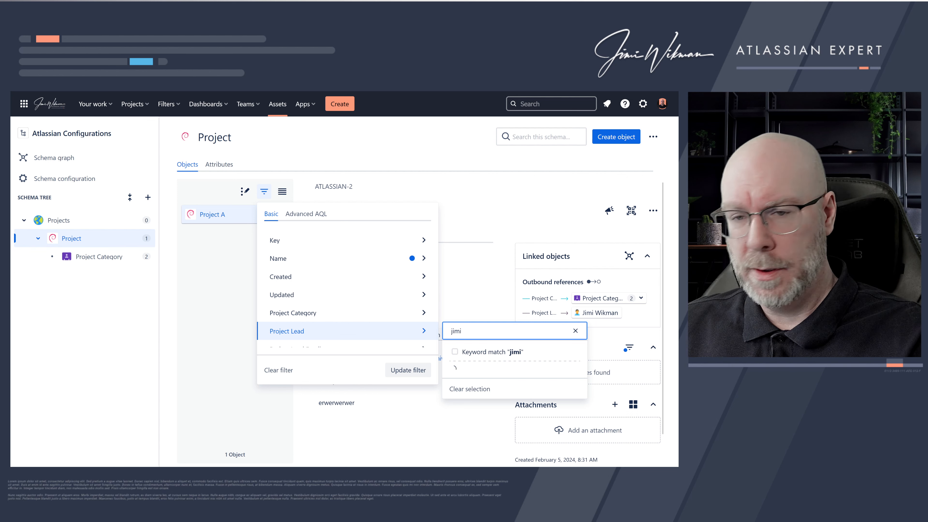
{"action": "left_click", "coordinate": [455, 352]}
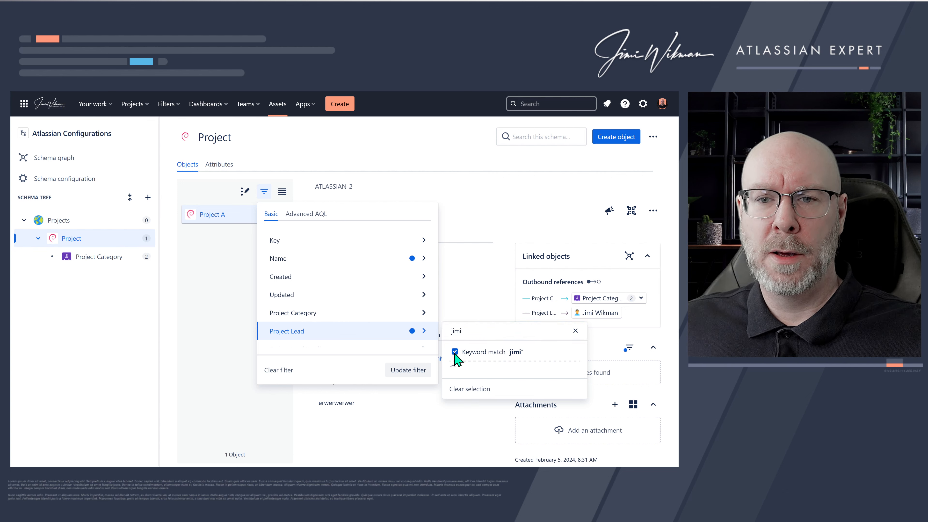
{"action": "left_click", "coordinate": [420, 373]}
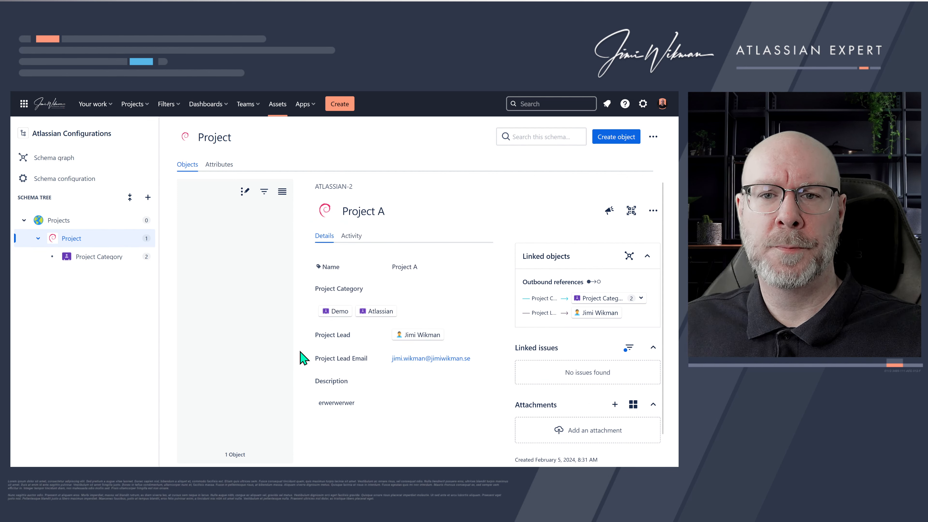
- Create a new Project object named Project B
{"action": "left_click", "coordinate": [229, 192]}
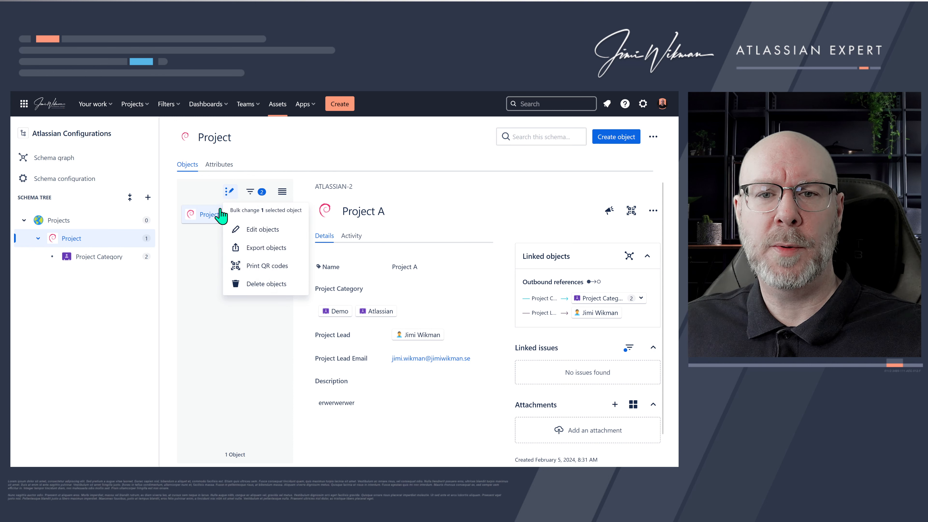
{"action": "left_click", "coordinate": [249, 193]}
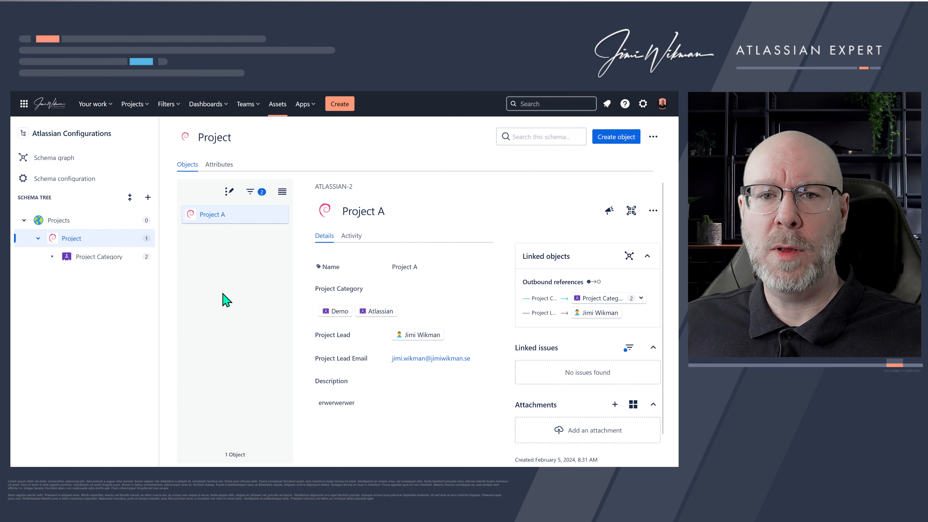
{"action": "left_click", "coordinate": [624, 141]}
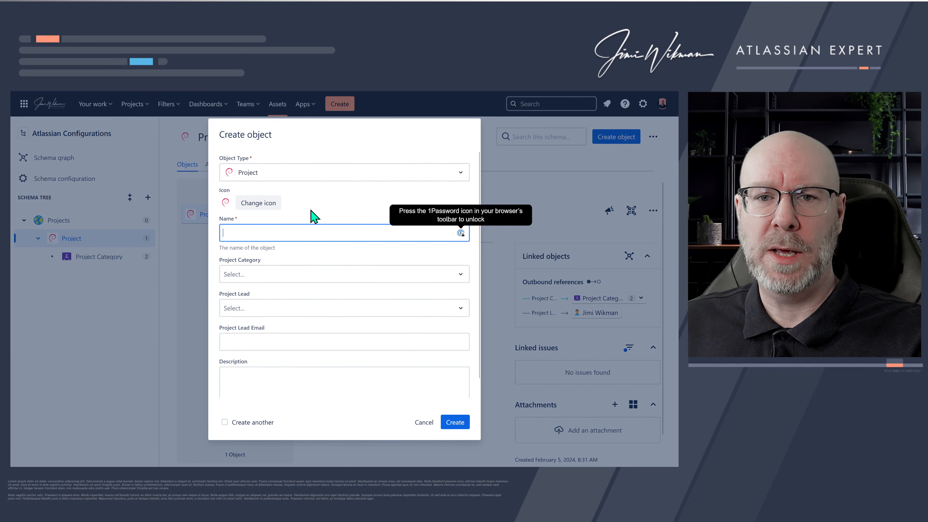
{"action": "left_click", "coordinate": [288, 231]}
{"action": "type", "text": "Project B"}
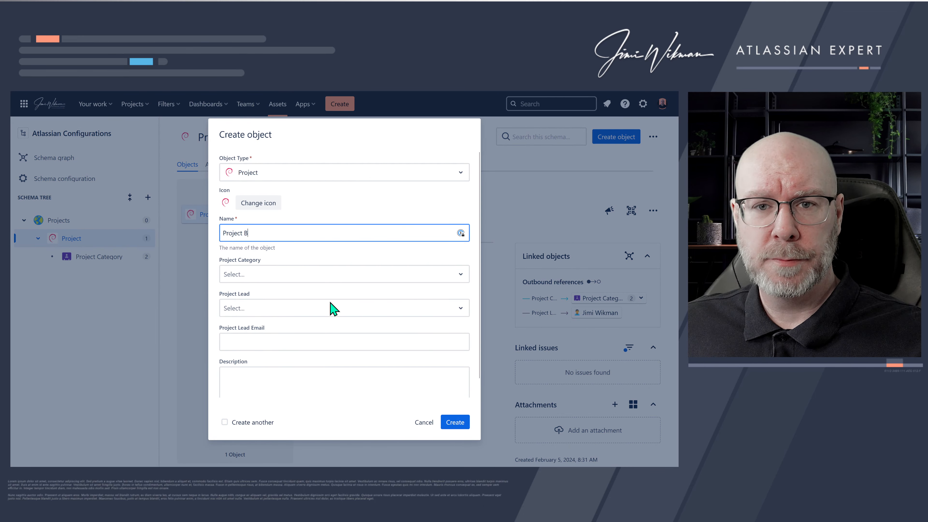
{"action": "left_click", "coordinate": [457, 425]}
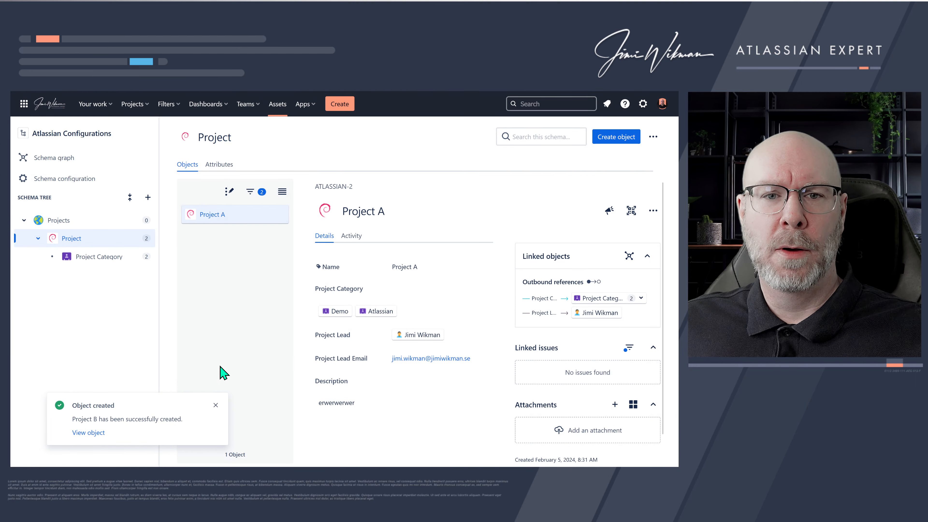
- Clear the Project object filters and switch the object list to table view
{"action": "left_click", "coordinate": [250, 191]}
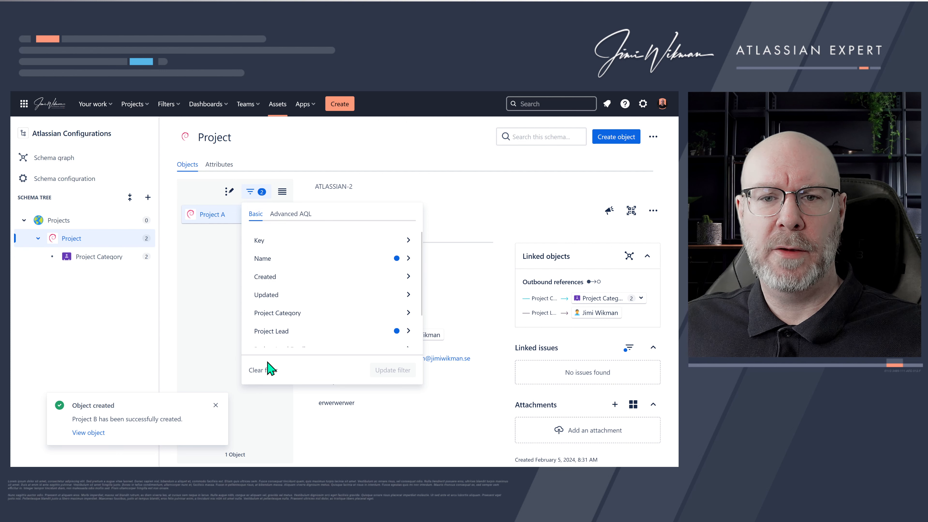
{"action": "left_click", "coordinate": [264, 370]}
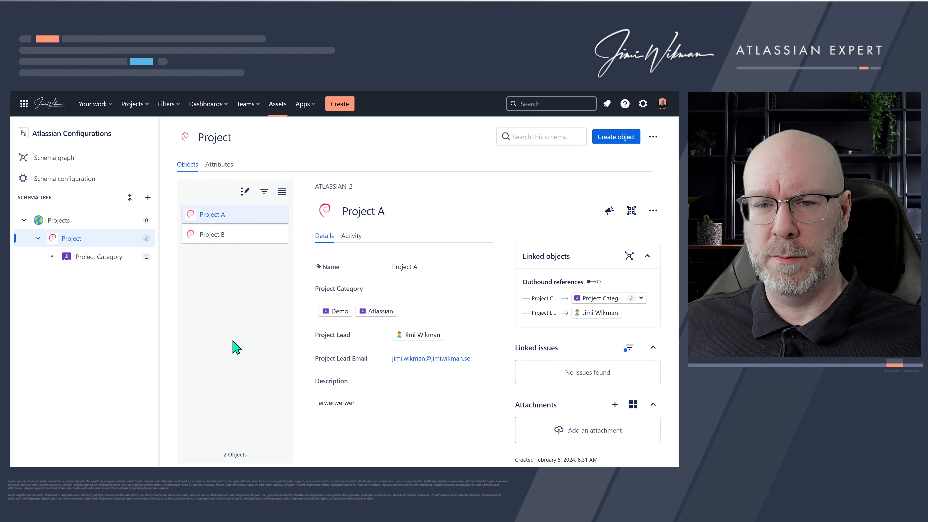
{"action": "left_click", "coordinate": [282, 193]}
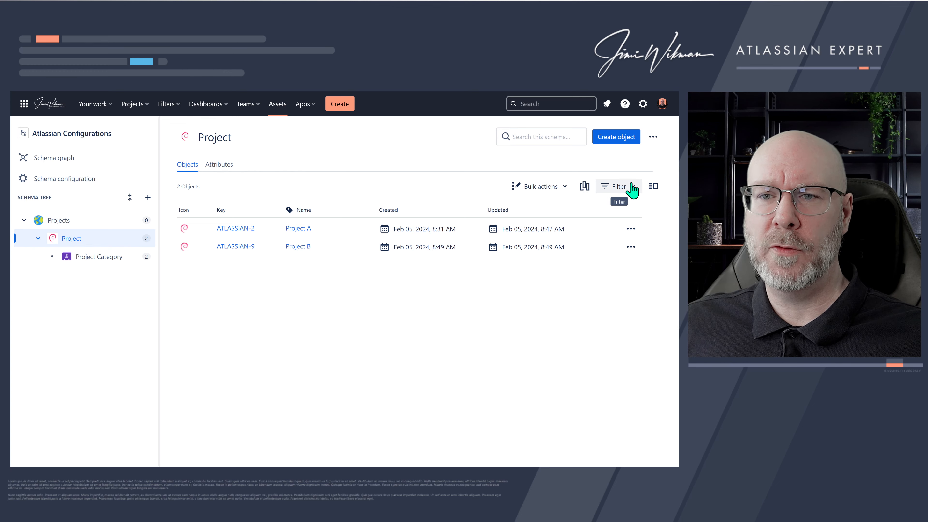
{"action": "left_click", "coordinate": [654, 187]}
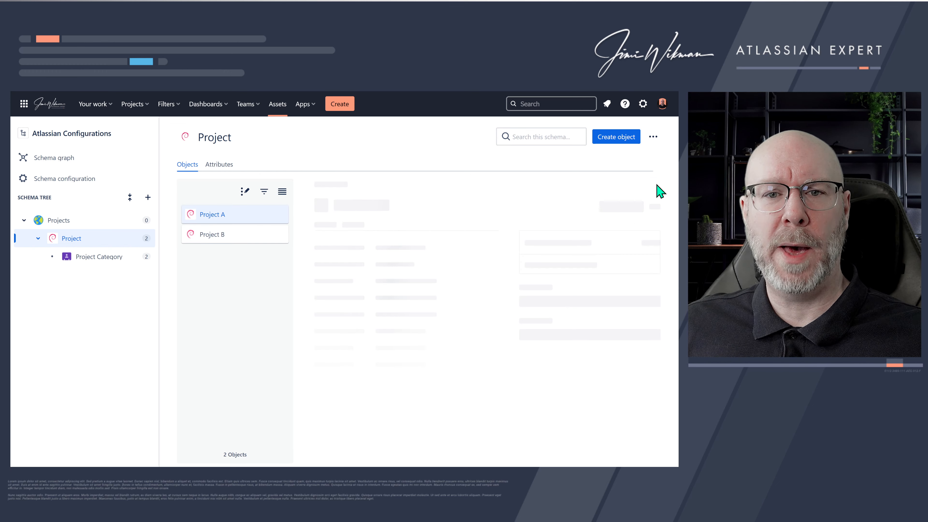
{"action": "left_click", "coordinate": [283, 195]}
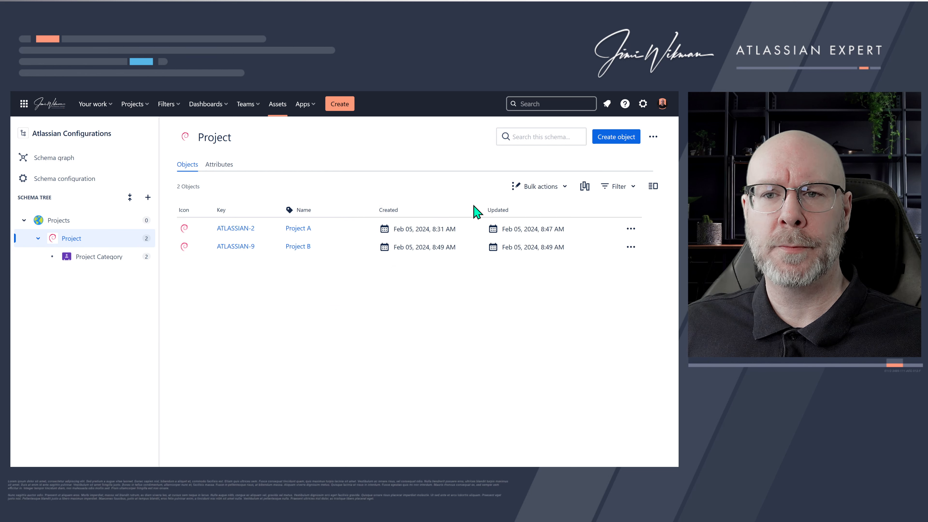
- Show the Project Lead and Project Category columns and hide the Created and Updated columns
{"action": "left_click", "coordinate": [585, 190]}
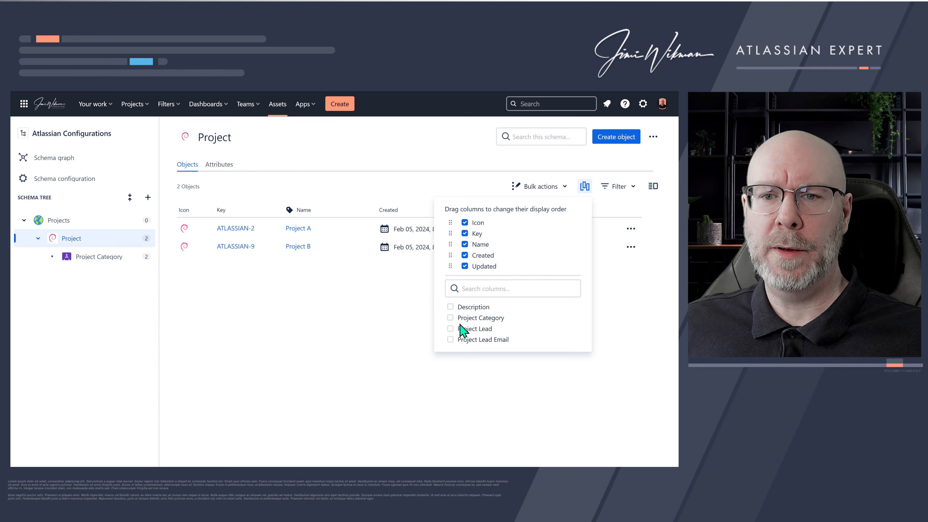
{"action": "left_click", "coordinate": [454, 329]}
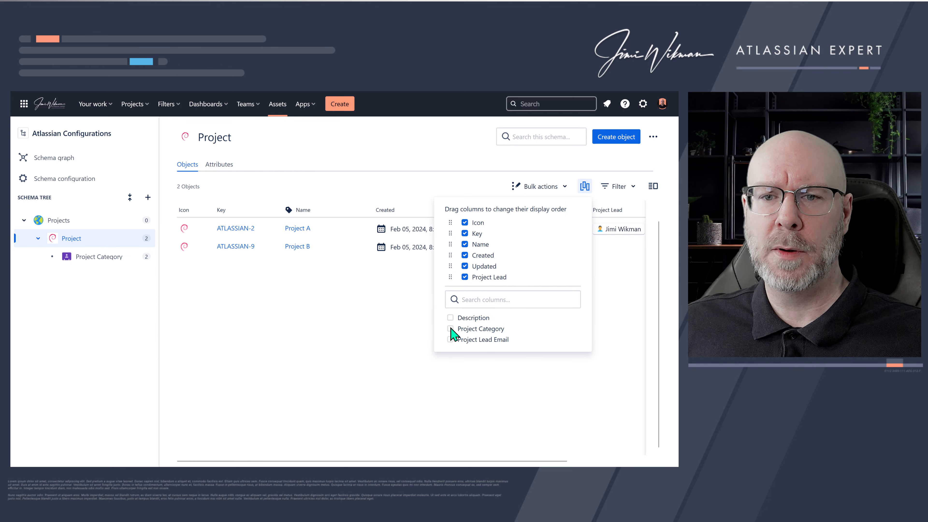
{"action": "left_click", "coordinate": [450, 329]}
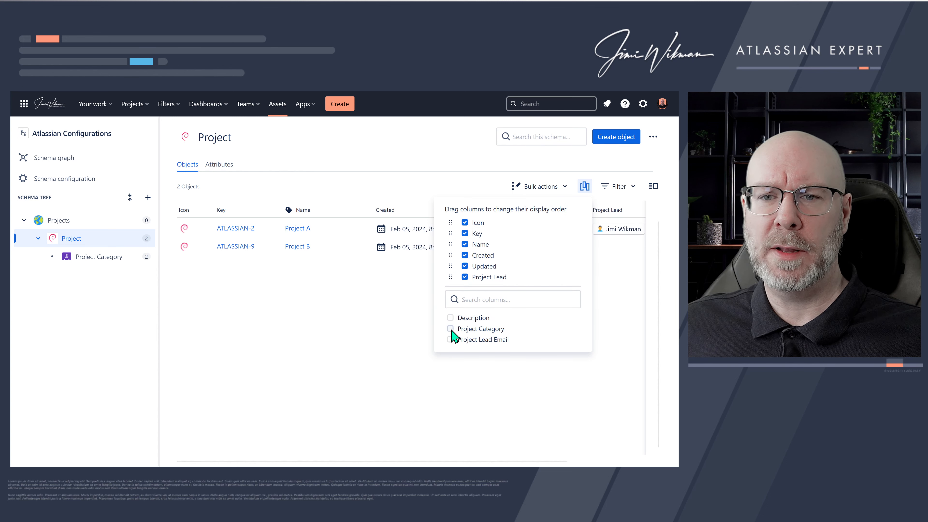
{"action": "left_click", "coordinate": [464, 255]}
{"action": "left_click", "coordinate": [465, 255]}
{"action": "left_click", "coordinate": [387, 317]}
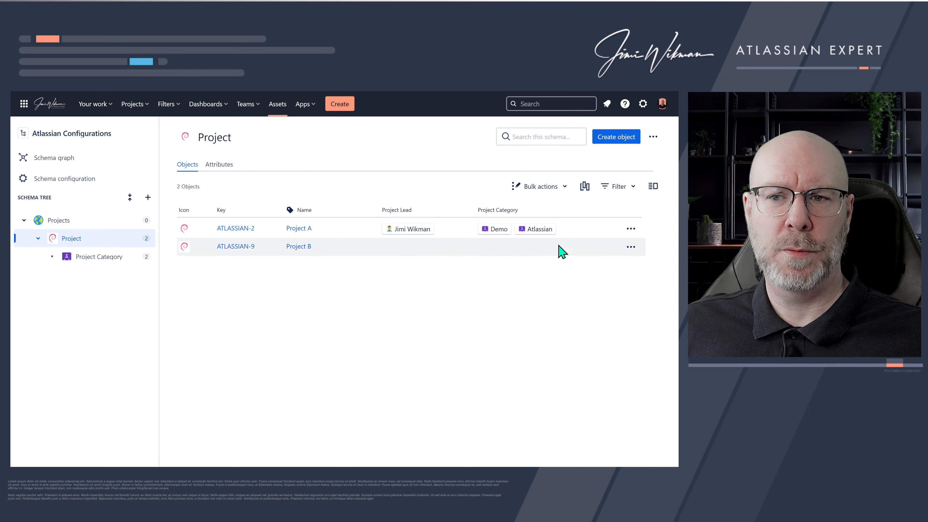
- Open Project A's full object page from its key and return to the object view
{"action": "left_click", "coordinate": [653, 186]}
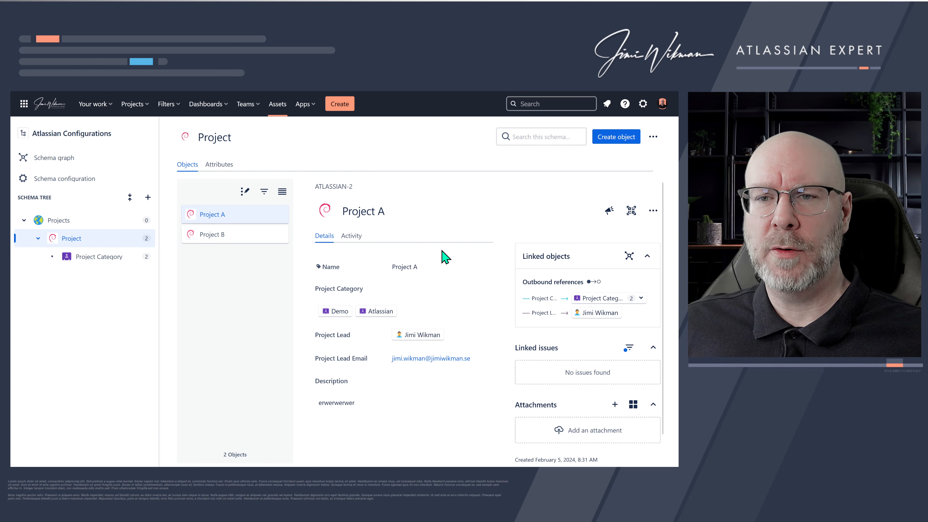
{"action": "left_click", "coordinate": [344, 187]}
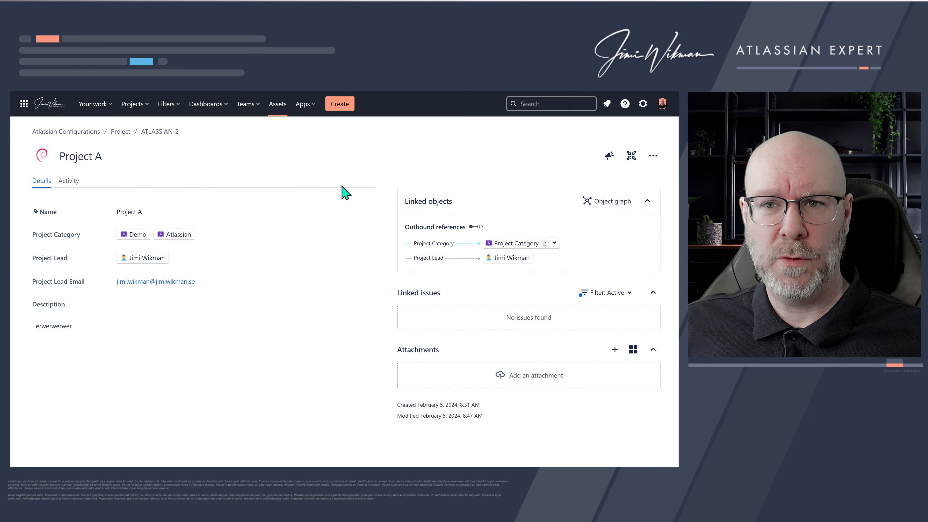
{"action": "key", "text": "alt+Left"}
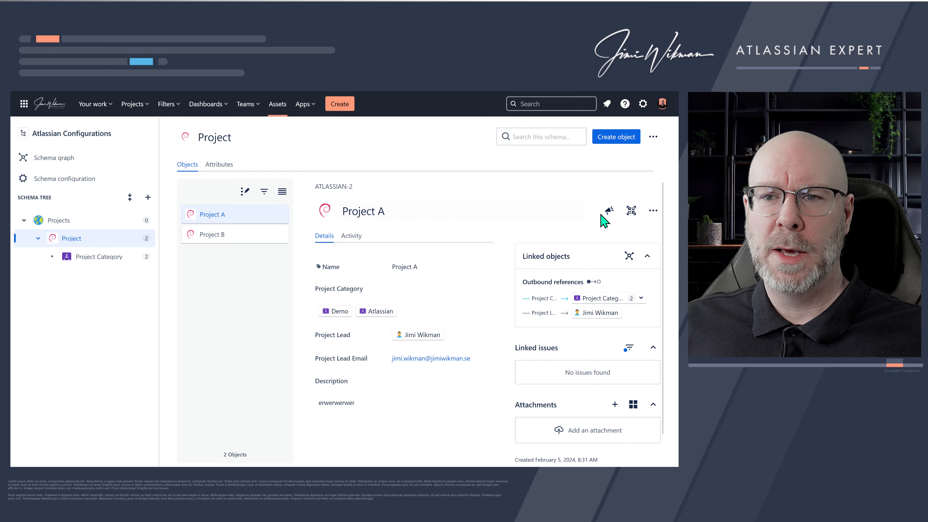
- Open Project A's feedback and Print QR code dialogs and close them
{"action": "left_click", "coordinate": [611, 211]}
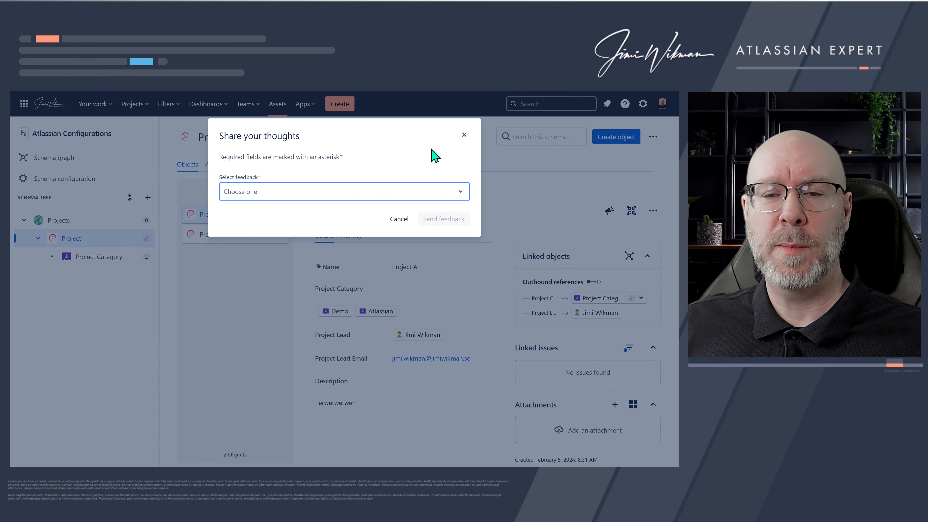
{"action": "left_click", "coordinate": [464, 134]}
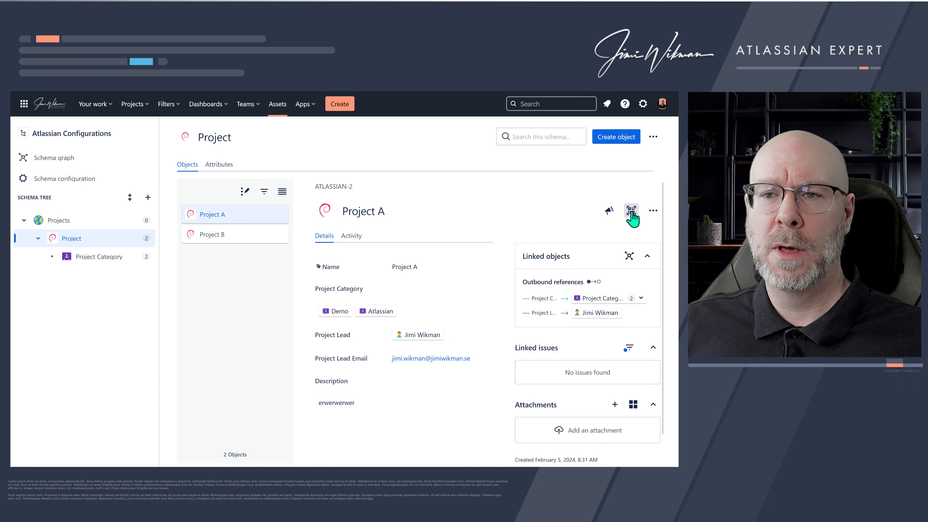
{"action": "left_click", "coordinate": [631, 211]}
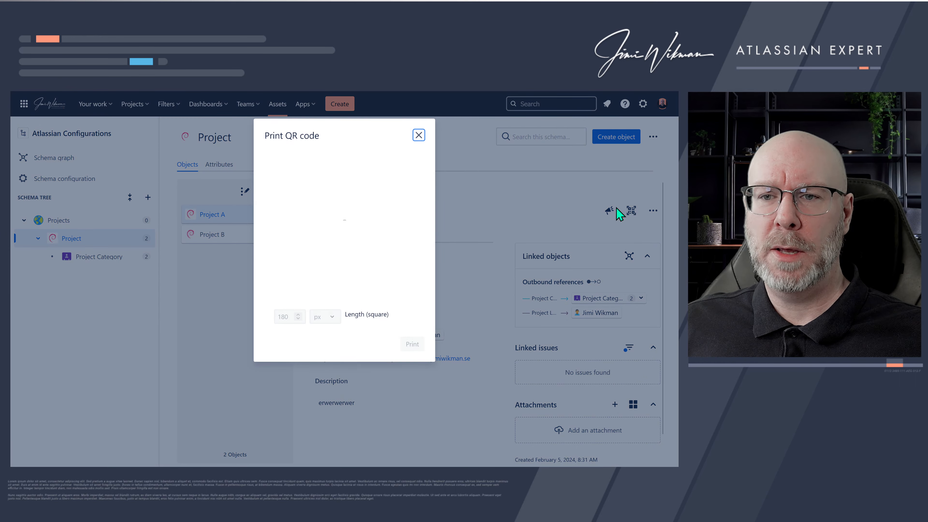
{"action": "left_click", "coordinate": [419, 135]}
- Clear Project A's description text and save the empty description
{"action": "left_click", "coordinate": [653, 211]}
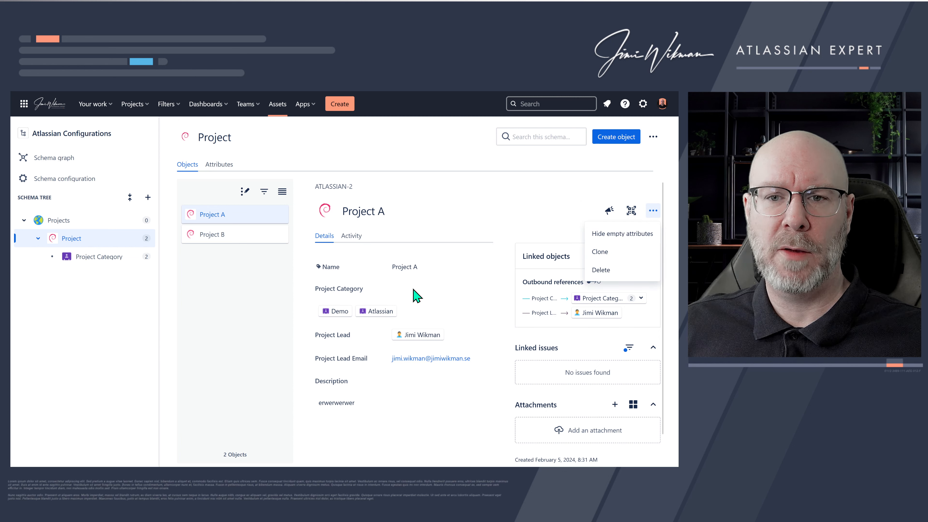
{"action": "left_click", "coordinate": [371, 406]}
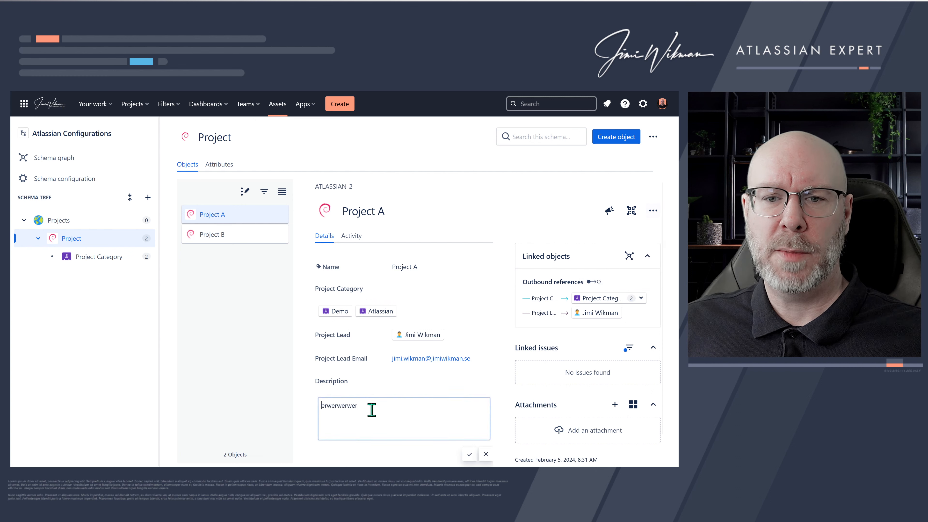
{"action": "left_click_drag", "start_coordinate": [389, 408], "coordinate": [305, 408]}
{"action": "key", "text": "BackSpace"}
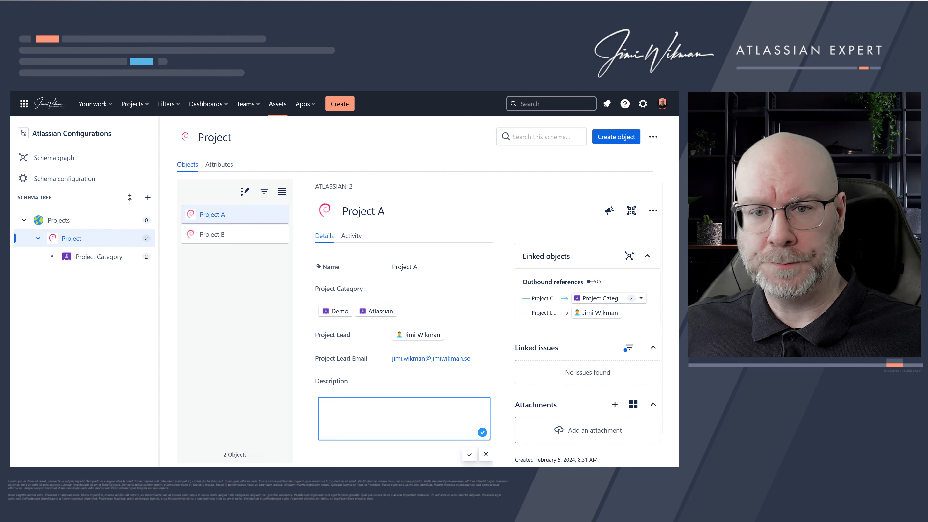
{"action": "left_click", "coordinate": [316, 397]}
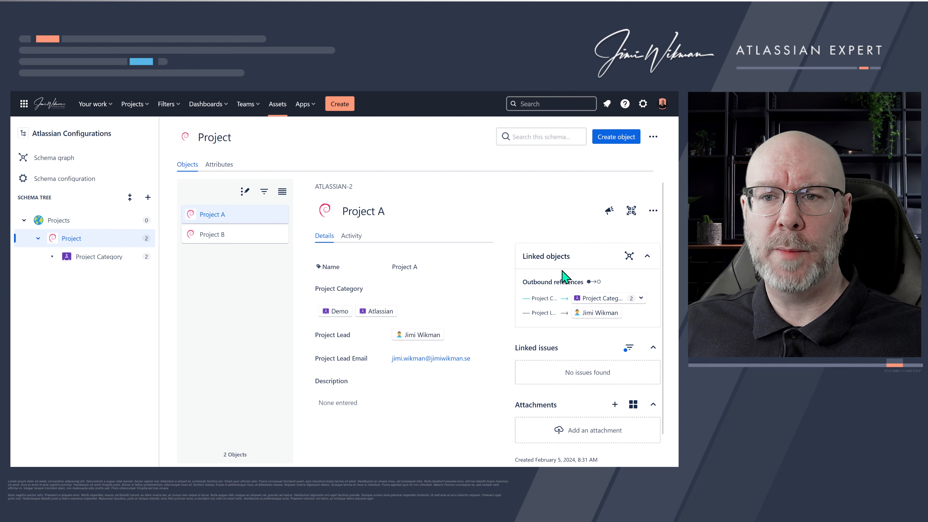
- Hide Project A's empty attributes and show them again
{"action": "left_click", "coordinate": [654, 212]}
{"action": "left_click", "coordinate": [643, 237]}
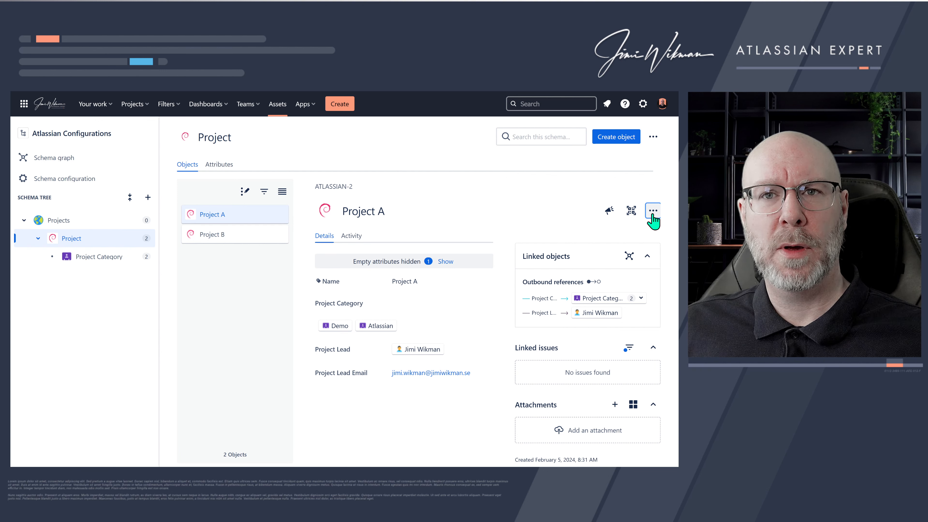
{"action": "left_click", "coordinate": [652, 216]}
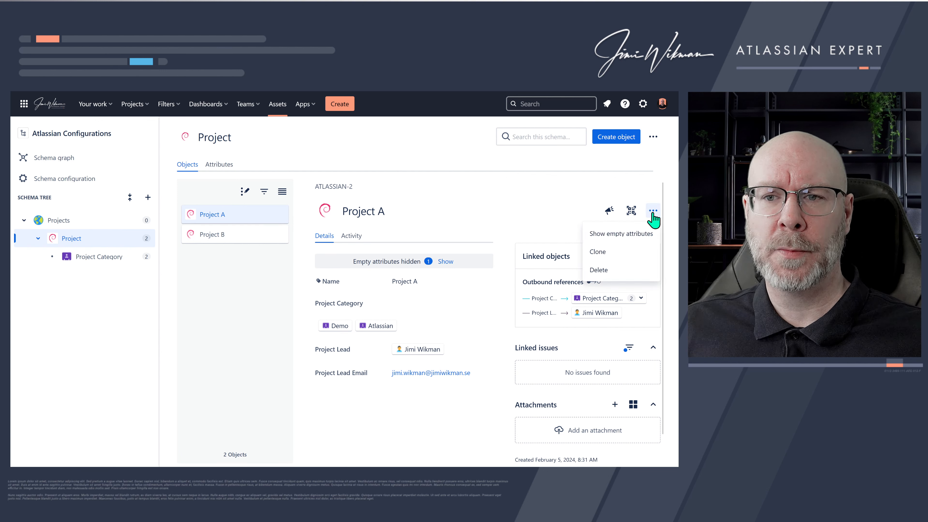
{"action": "left_click", "coordinate": [638, 231]}
- Collapse and re-expand Project A's Linked objects section
{"action": "left_click", "coordinate": [653, 210]}
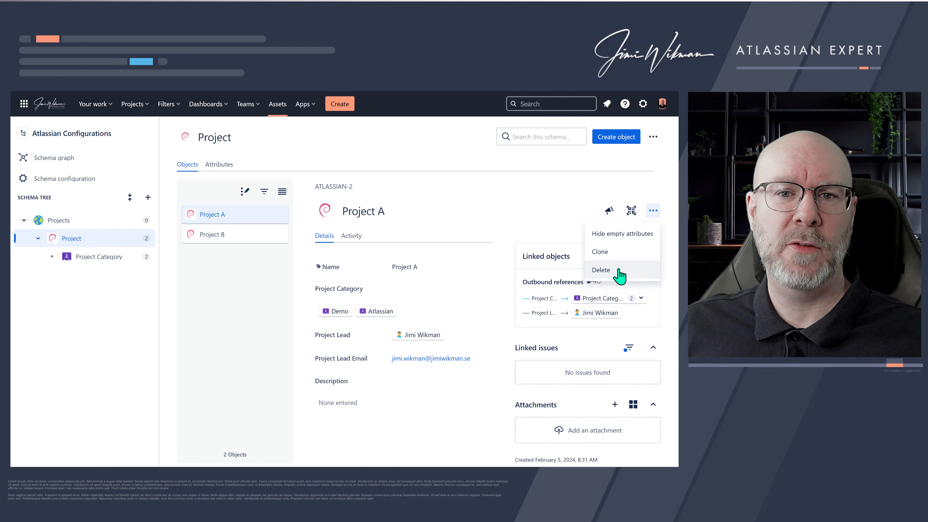
{"action": "left_click", "coordinate": [554, 211]}
{"action": "left_click", "coordinate": [579, 189]}
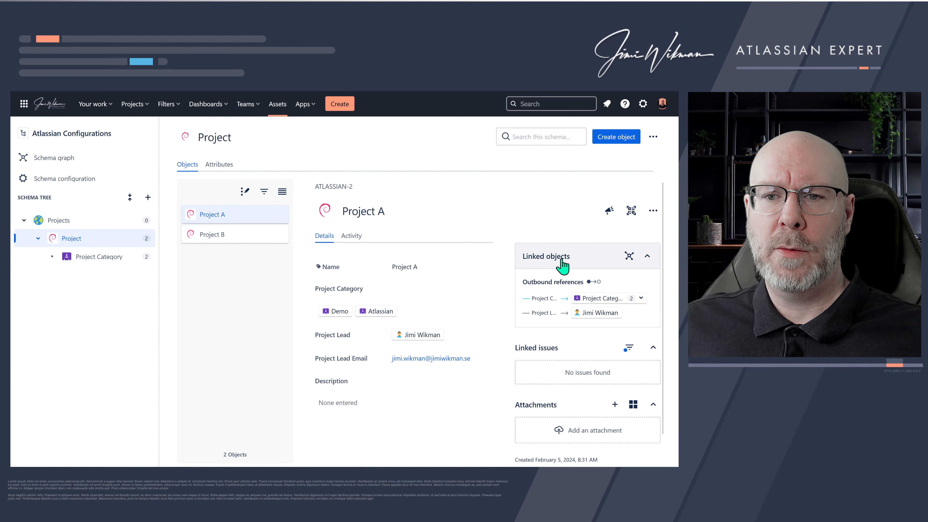
{"action": "left_click", "coordinate": [585, 258]}
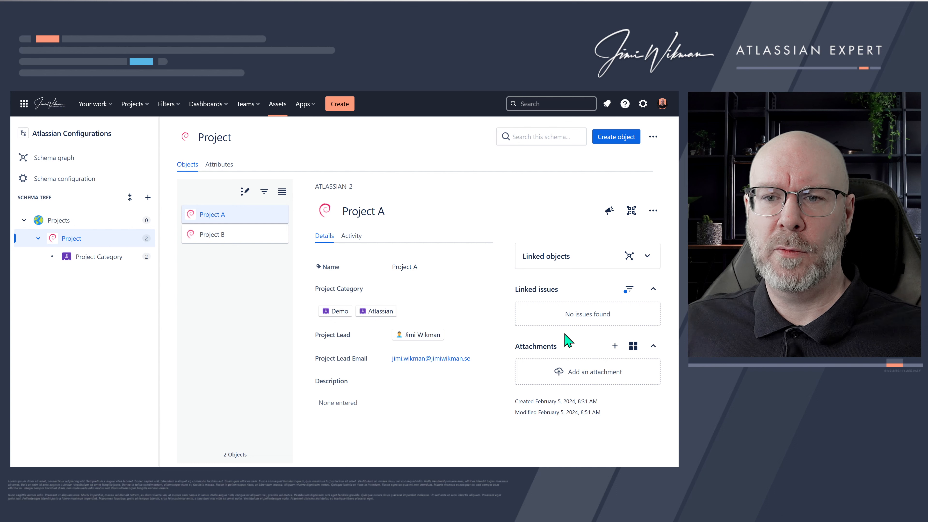
{"action": "left_click", "coordinate": [583, 264]}
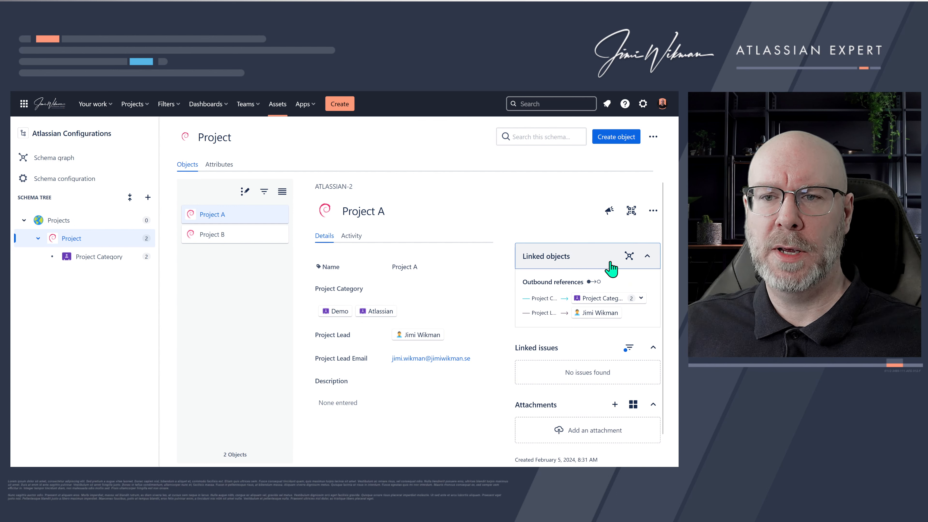
- Open Project A's object graph, unlock the node layout and rearrange the linked nodes
{"action": "left_click", "coordinate": [629, 256]}
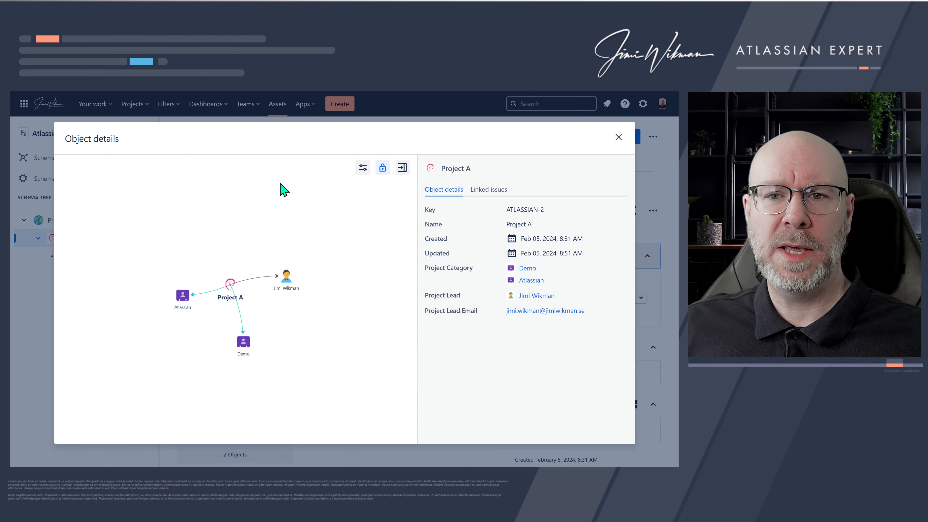
{"action": "left_click", "coordinate": [384, 171]}
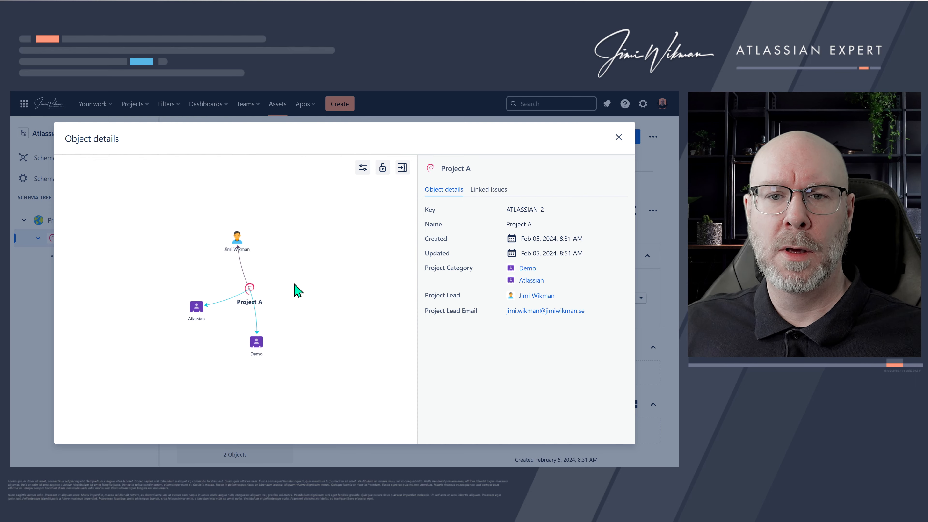
{"action": "left_click_drag", "start_coordinate": [260, 336], "coordinate": [303, 253]}
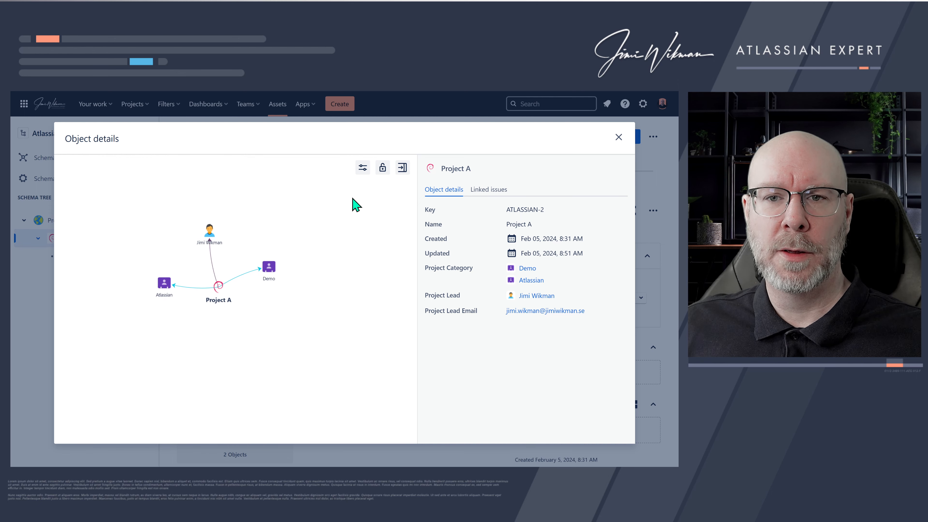
{"action": "left_click", "coordinate": [383, 168]}
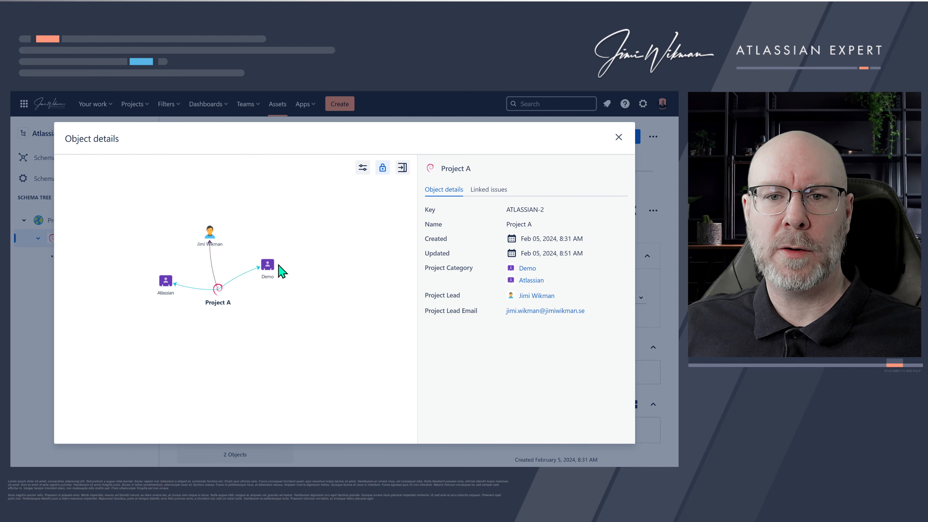
{"action": "left_click_drag", "start_coordinate": [267, 264], "coordinate": [278, 291]}
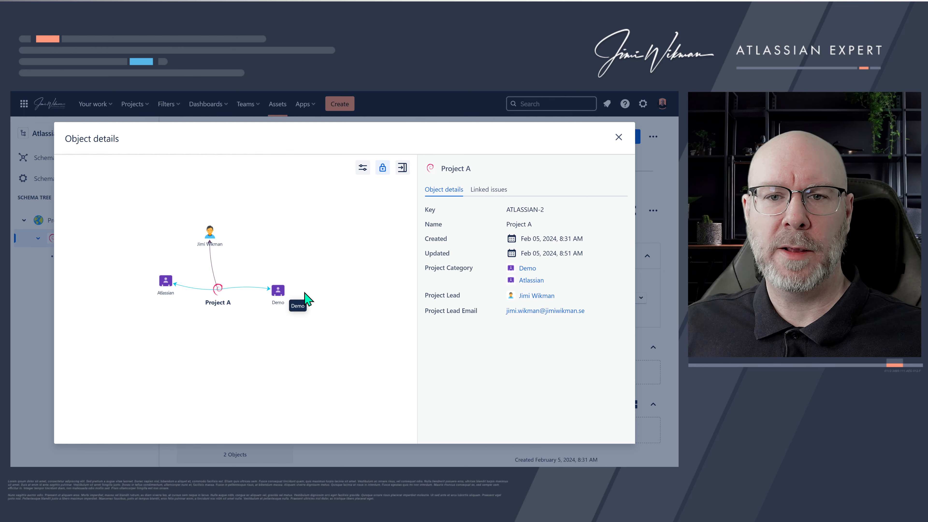
- Open Project A's graph configuration and view the reference depth options
{"action": "left_click", "coordinate": [361, 170]}
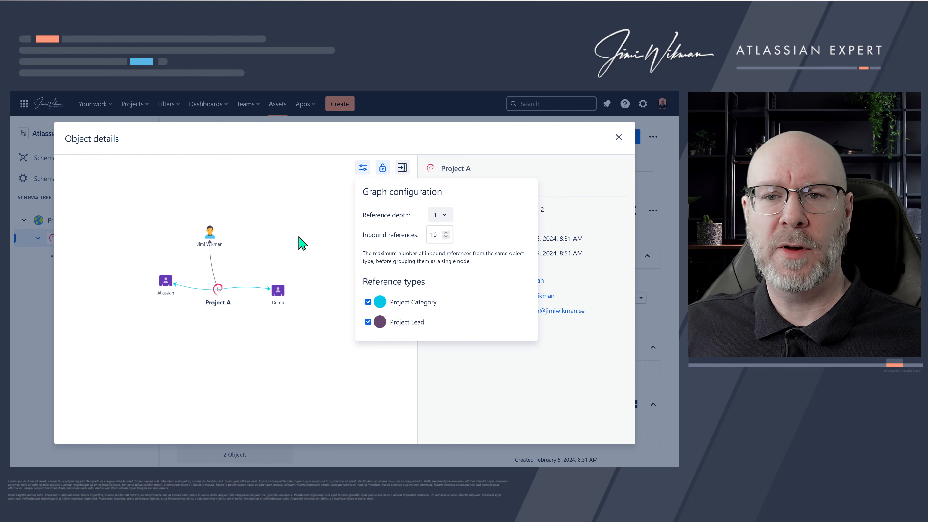
{"action": "left_click", "coordinate": [440, 215]}
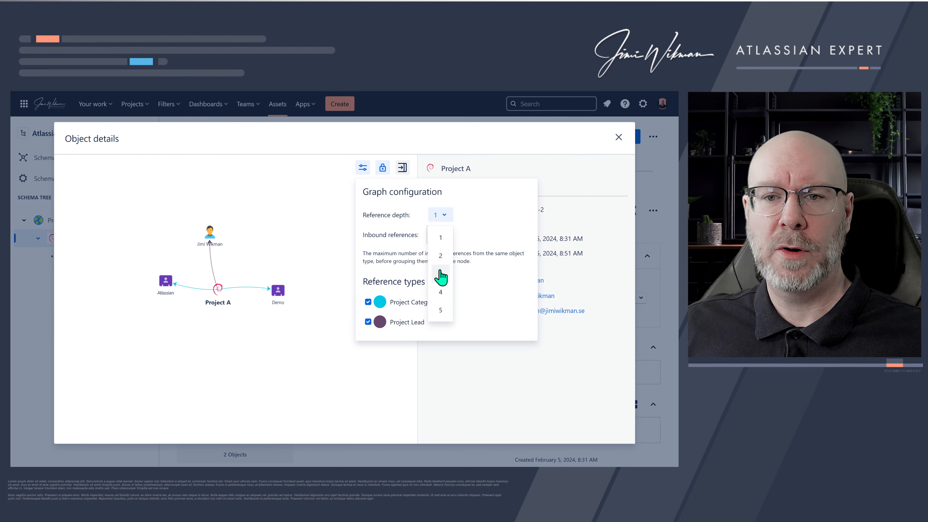
{"action": "left_click", "coordinate": [488, 219]}
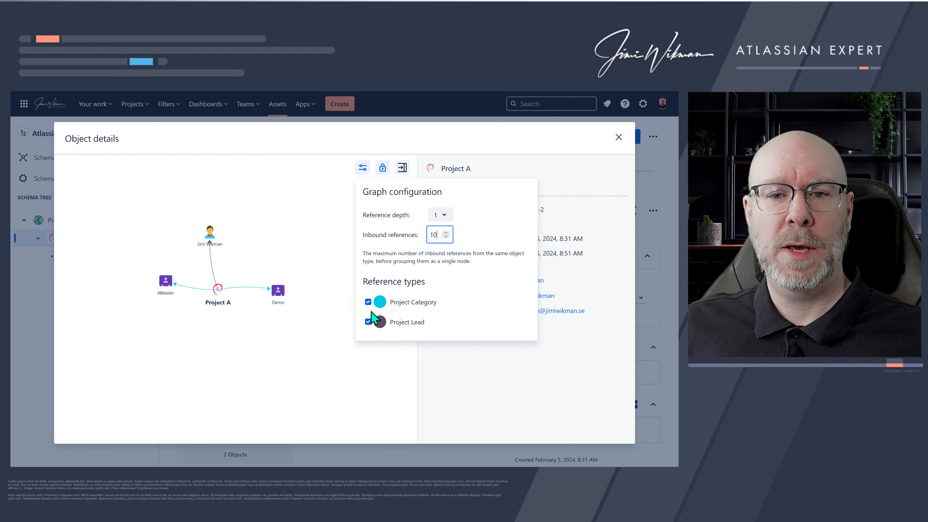
- Toggle the Project Category and Project Lead reference types off and on in the graph, then close the object details
{"action": "left_click", "coordinate": [368, 302]}
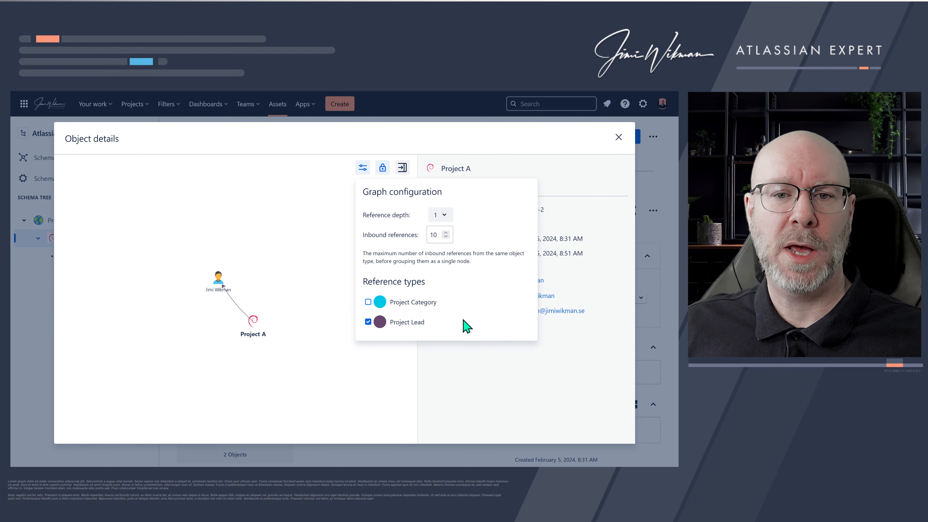
{"action": "left_click", "coordinate": [368, 302]}
{"action": "left_click", "coordinate": [368, 322]}
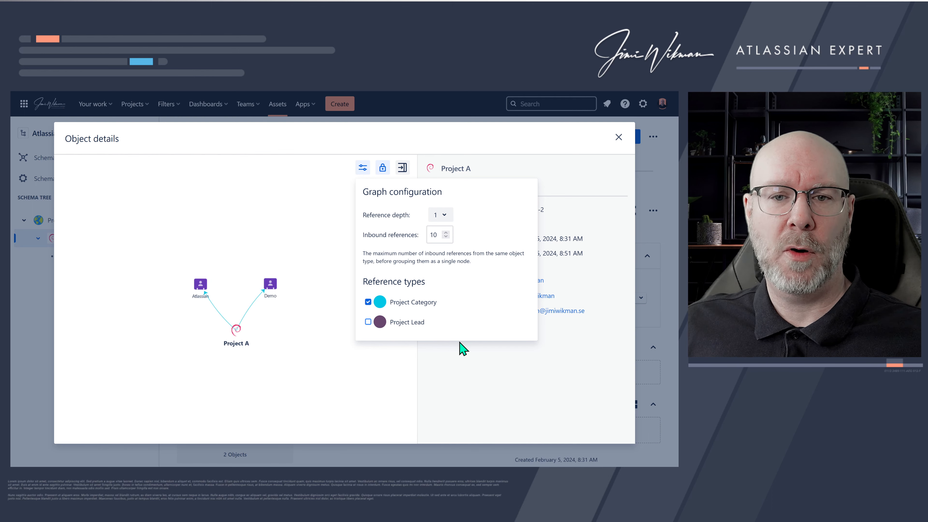
{"action": "left_click", "coordinate": [368, 322]}
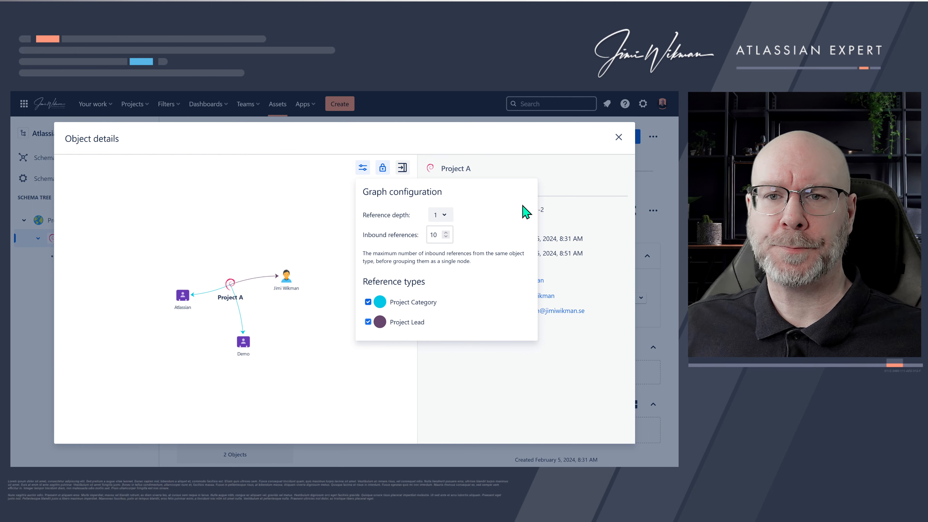
{"action": "left_click", "coordinate": [575, 189]}
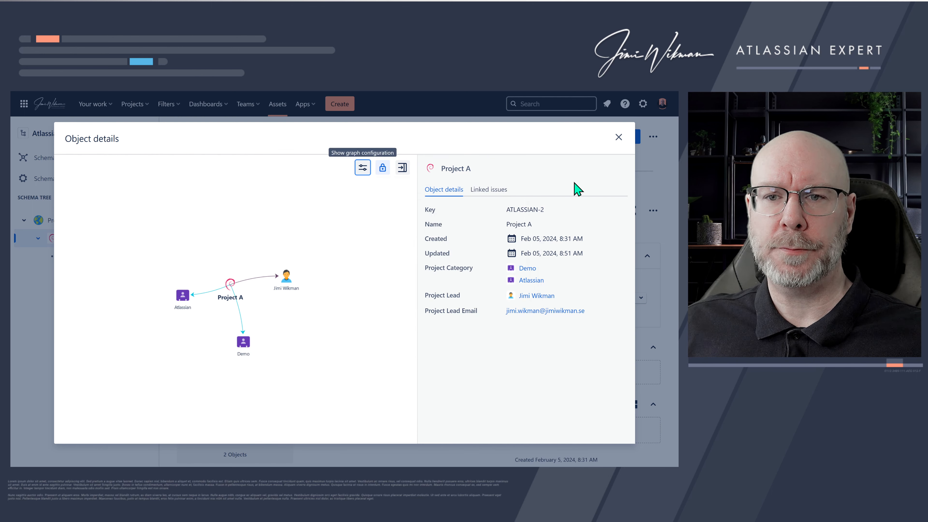
{"action": "left_click", "coordinate": [618, 137]}
- Open the Linked issues quick filters for Project A and close them again
{"action": "scroll", "coordinate": [474, 257], "scroll_direction": "down", "scroll_amount": 1}
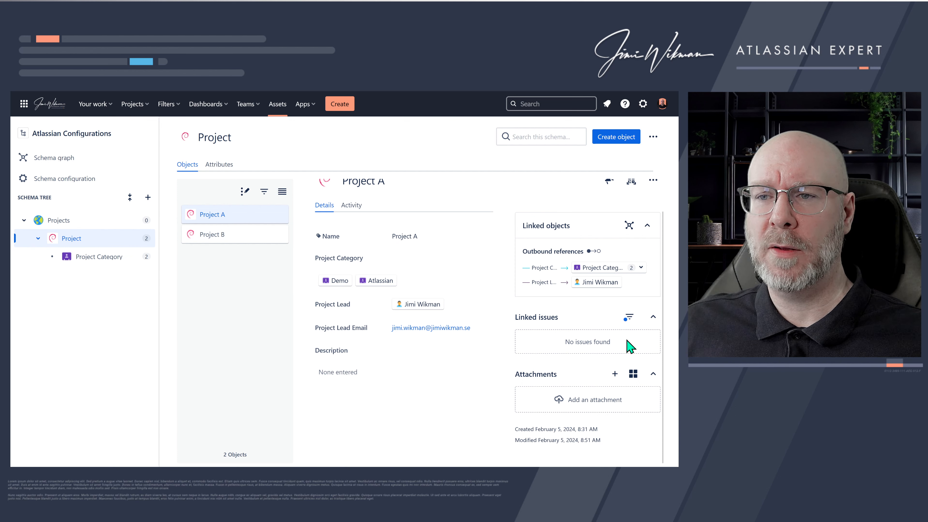
{"action": "left_click", "coordinate": [628, 317]}
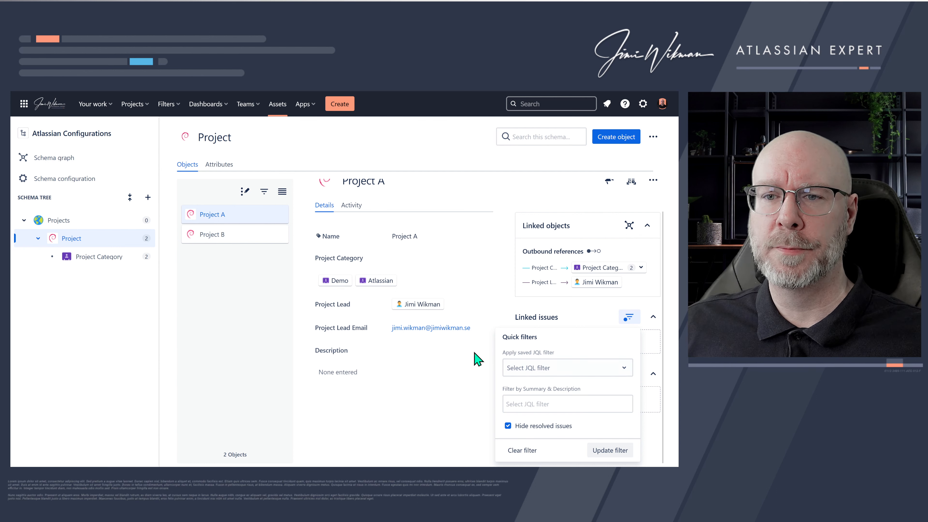
{"action": "left_click", "coordinate": [472, 377]}
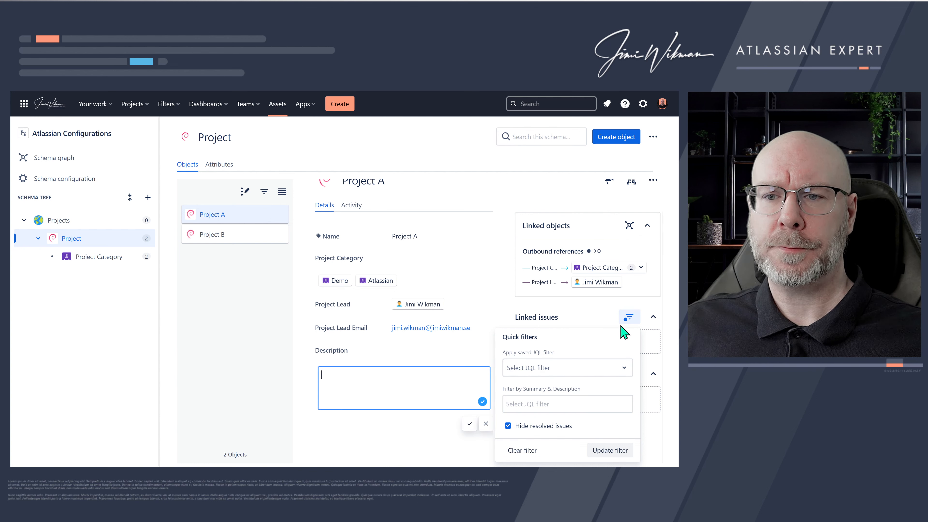
{"action": "left_click", "coordinate": [627, 316]}
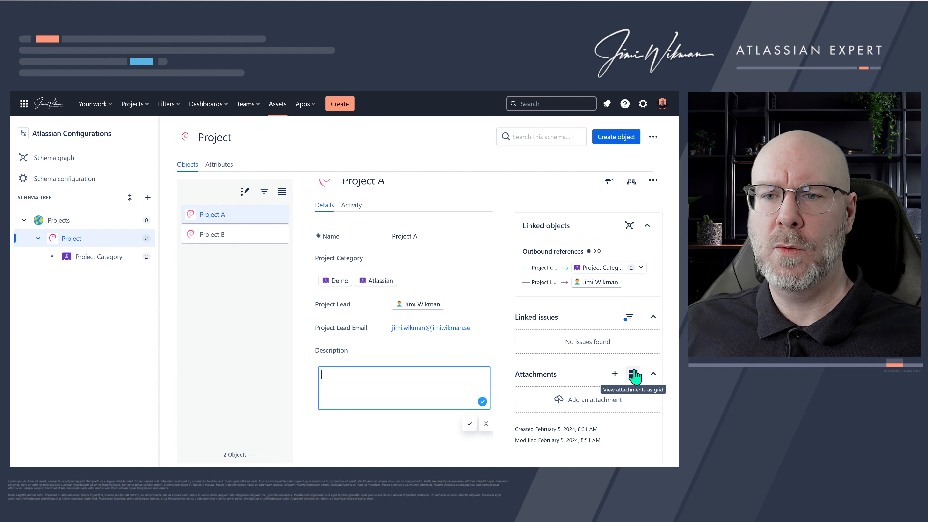
- Collapse the Attachments section and switch its view to list and back to grid
{"action": "left_click", "coordinate": [653, 374]}
{"action": "left_click", "coordinate": [633, 404]}
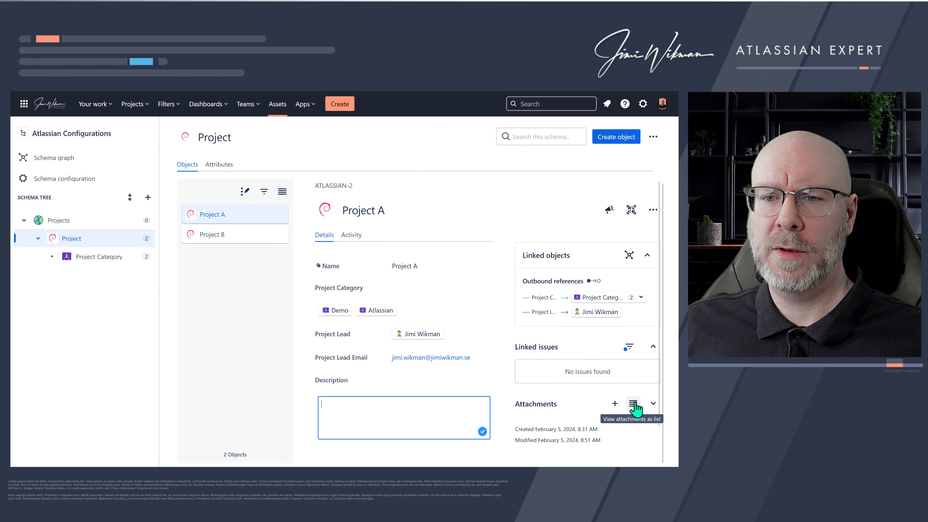
{"action": "left_click", "coordinate": [634, 405]}
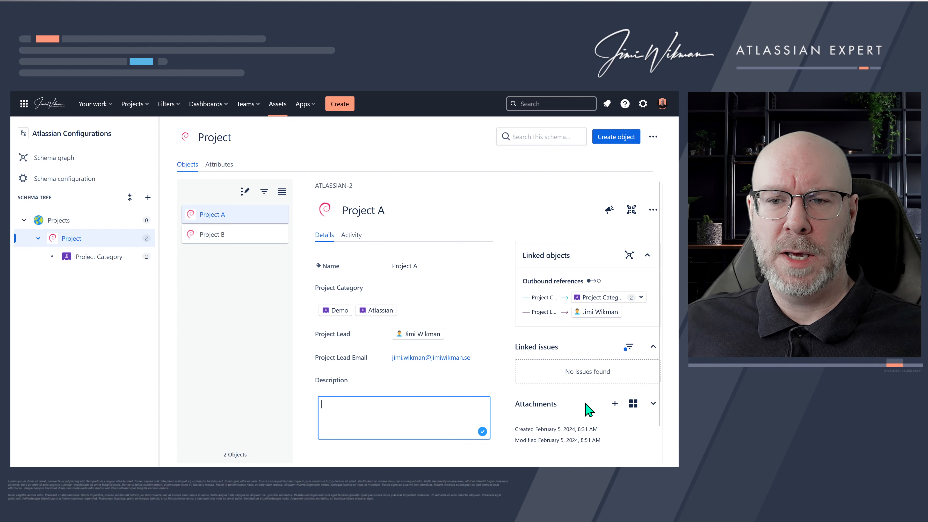
{"action": "left_click", "coordinate": [563, 404]}
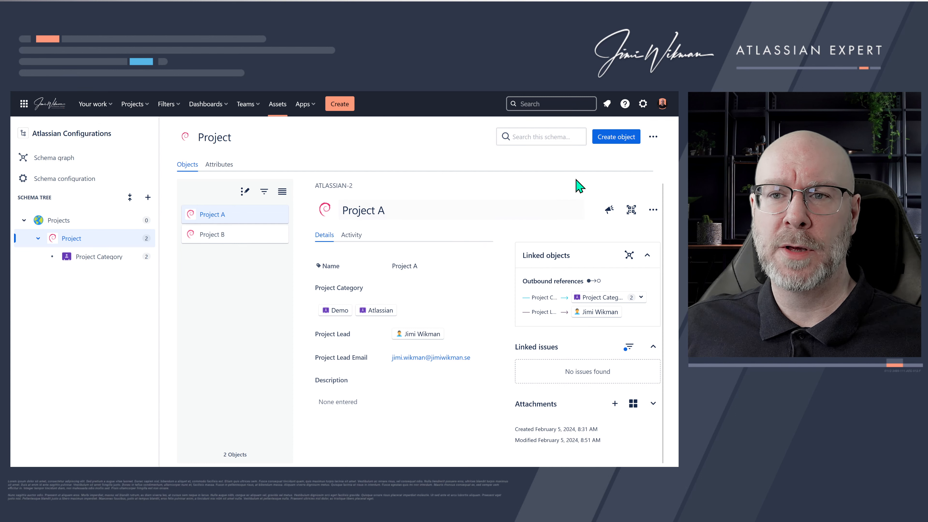
- Open the Project object type's configuration and review its General, Roles and Inheritance tabs before returning
{"action": "left_click", "coordinate": [658, 138]}
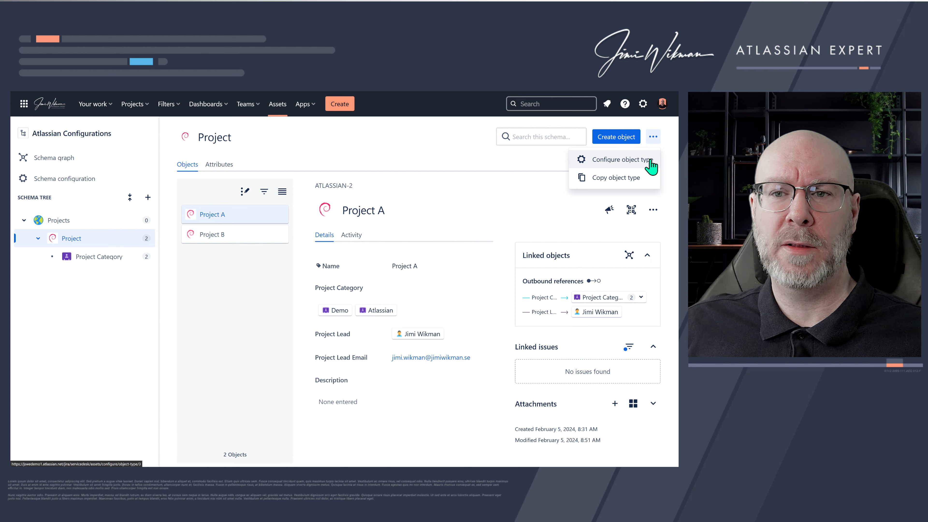
{"action": "key", "text": "apostrophe"}
{"action": "mouse_move", "coordinate": [122, 236]}
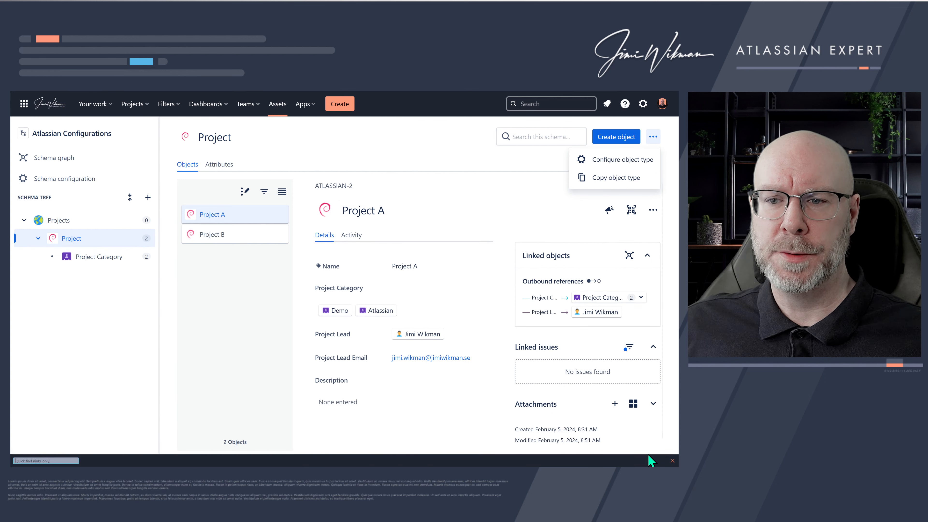
{"action": "left_click", "coordinate": [651, 160]}
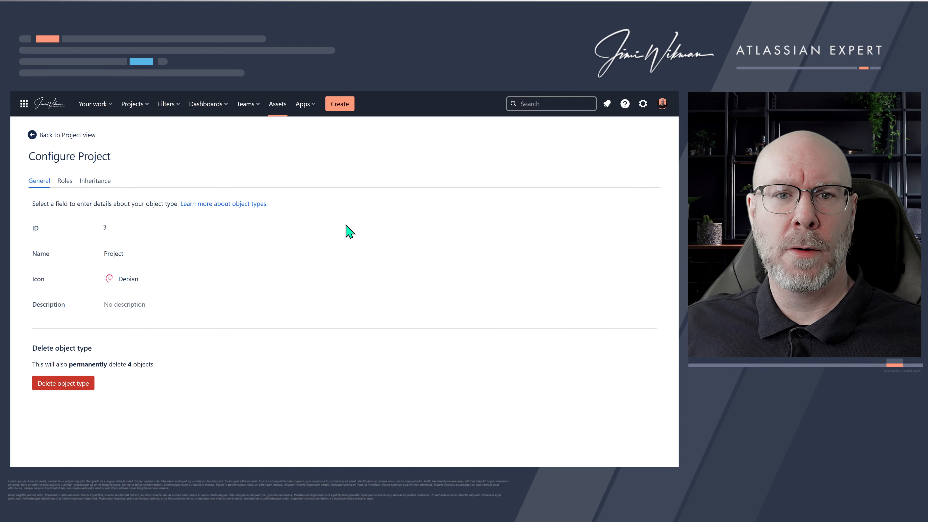
{"action": "left_click", "coordinate": [64, 183]}
{"action": "left_click", "coordinate": [92, 183]}
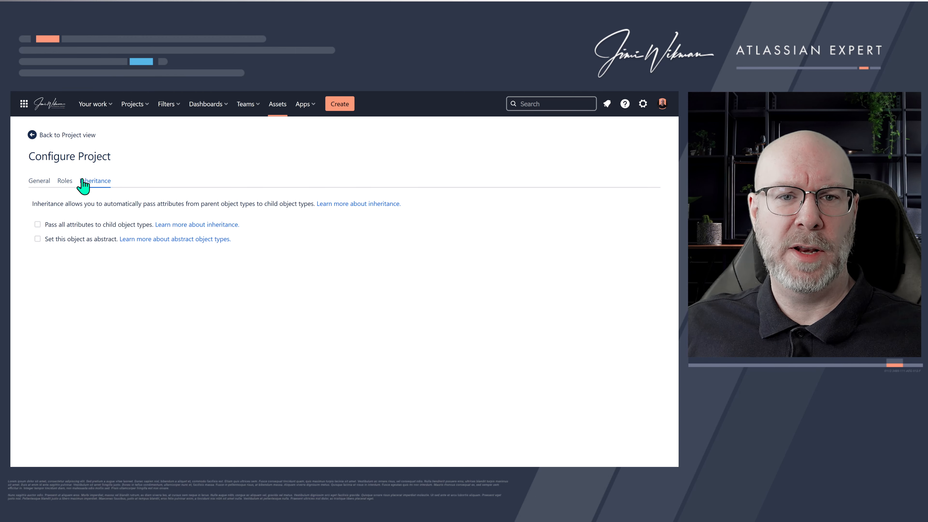
{"action": "left_click", "coordinate": [59, 136]}
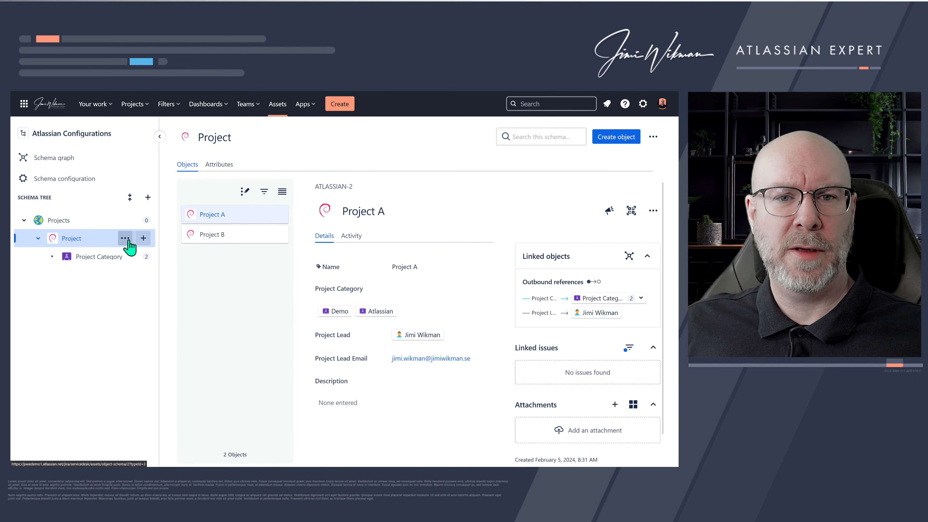
- Open the Project object type's action menus and the schema graph, then close them
{"action": "left_click", "coordinate": [126, 238]}
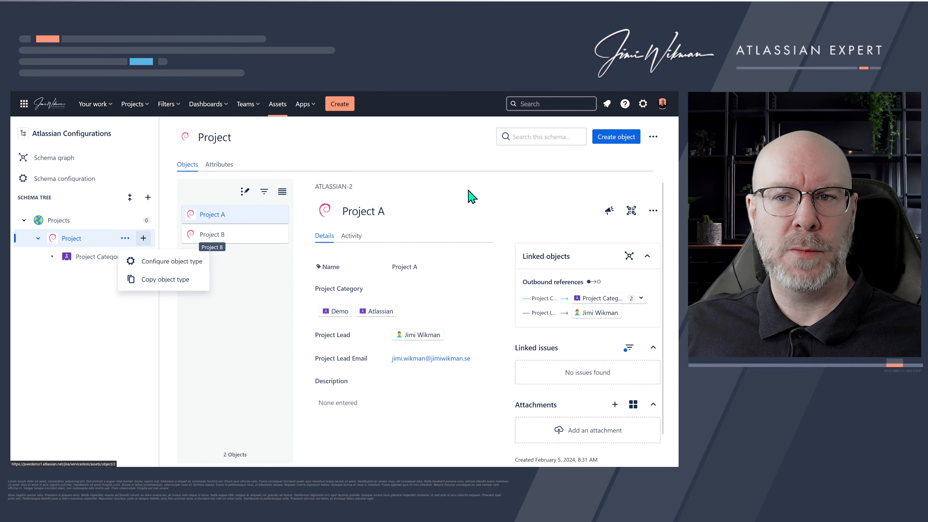
{"action": "left_click", "coordinate": [413, 195]}
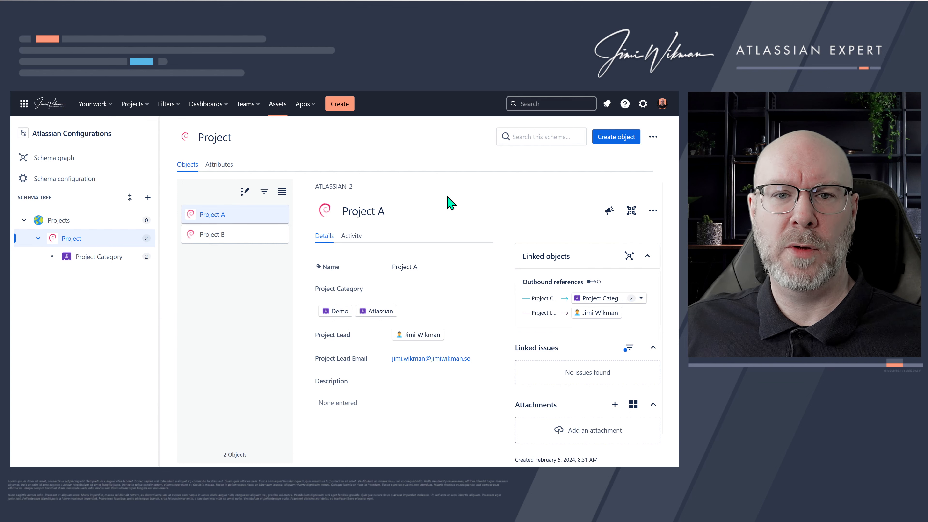
{"action": "left_click", "coordinate": [653, 137]}
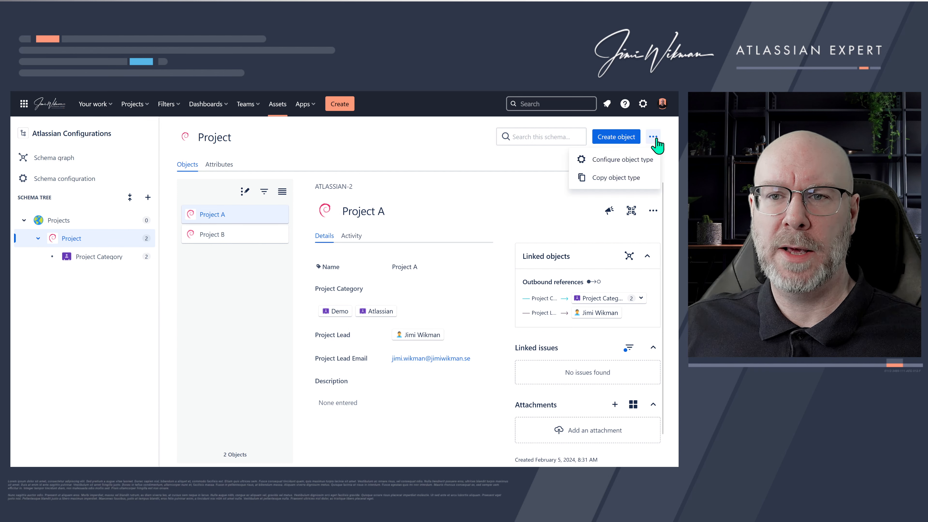
{"action": "left_click", "coordinate": [409, 181]}
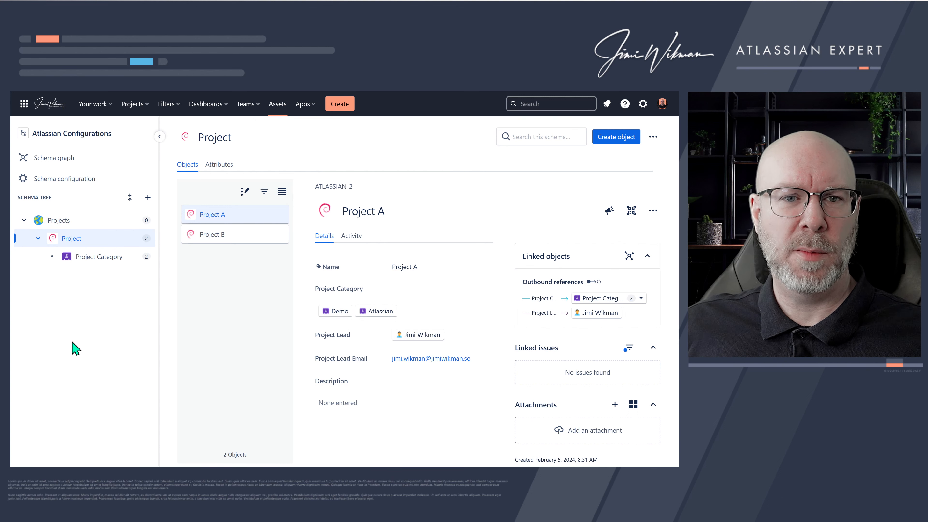
{"action": "left_click", "coordinate": [56, 159]}
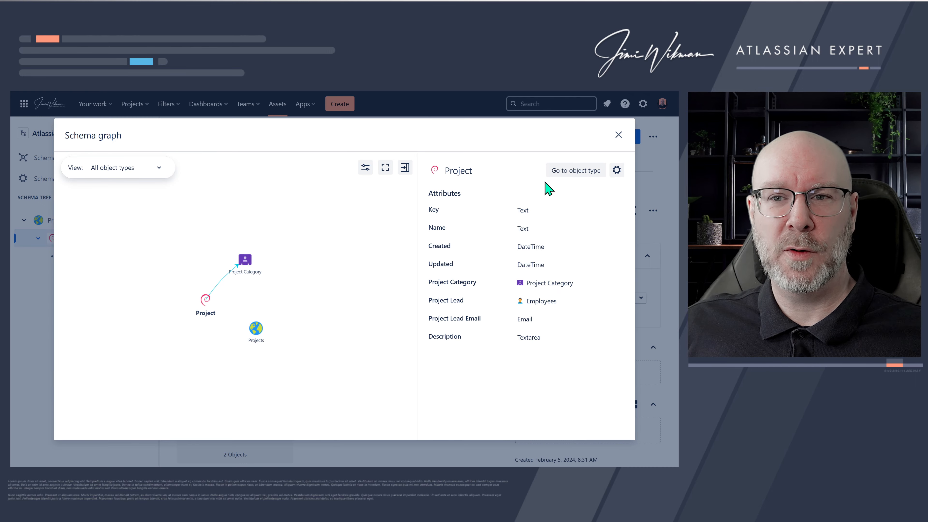
{"action": "left_click", "coordinate": [617, 134]}
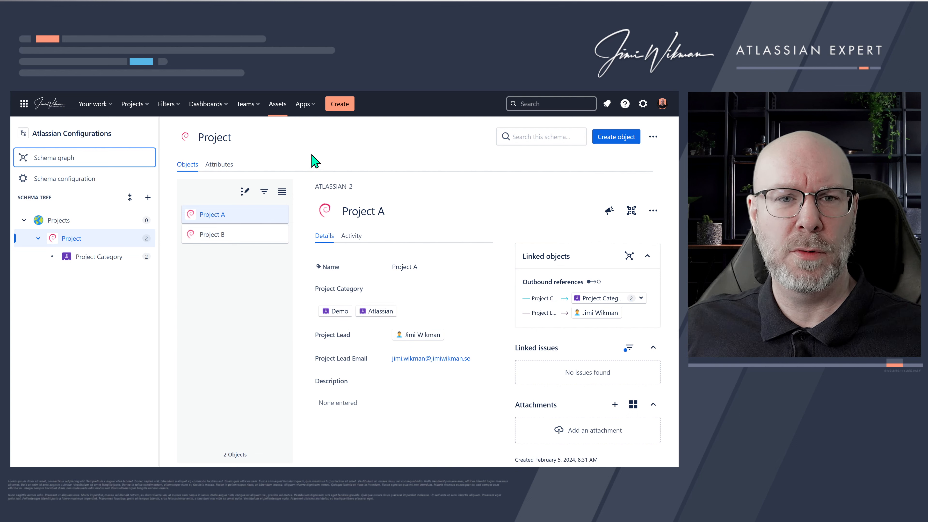
- Browse the available icons for the Project object type without choosing one
{"action": "left_click", "coordinate": [186, 138]}
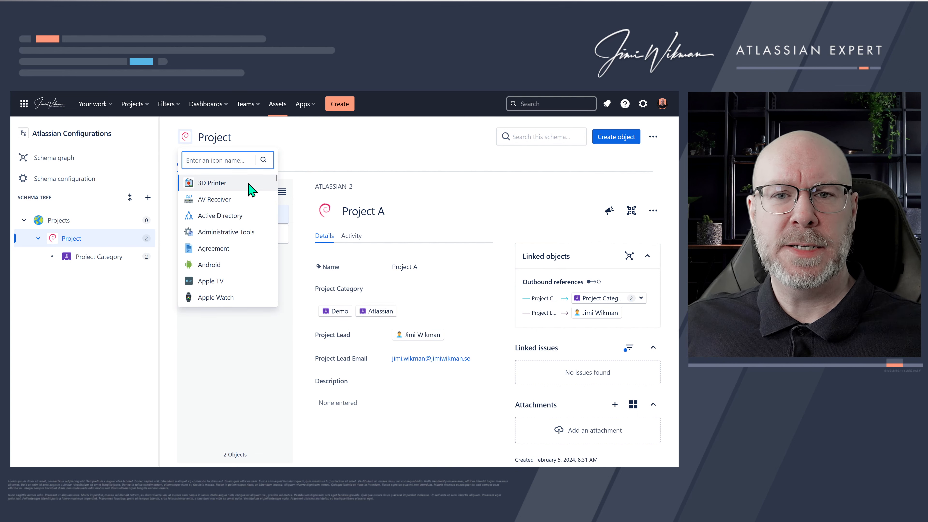
{"action": "scroll", "coordinate": [237, 235], "scroll_direction": "down", "scroll_amount": 10}
{"action": "scroll", "coordinate": [237, 236], "scroll_direction": "up", "scroll_amount": 10}
{"action": "left_click", "coordinate": [321, 155]}
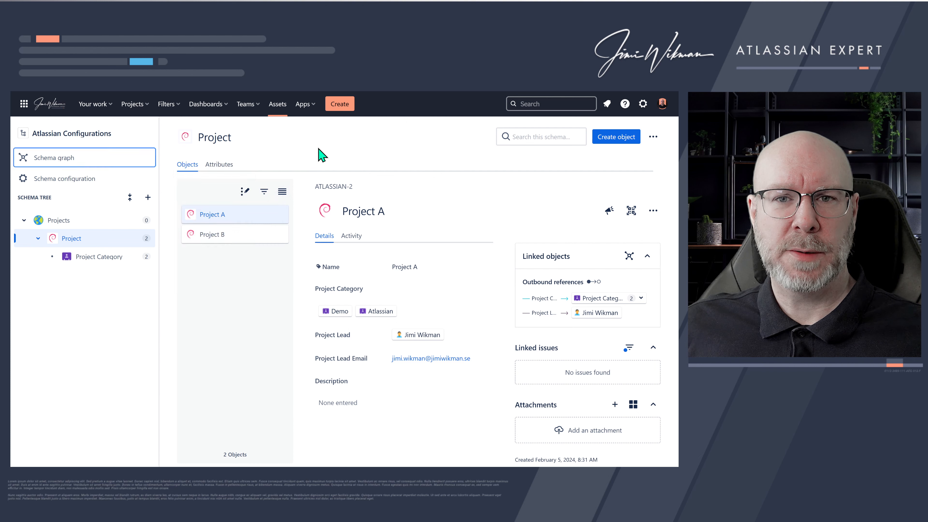
- Open the Assets general configuration and go to the global icons list
{"action": "left_click", "coordinate": [278, 106]}
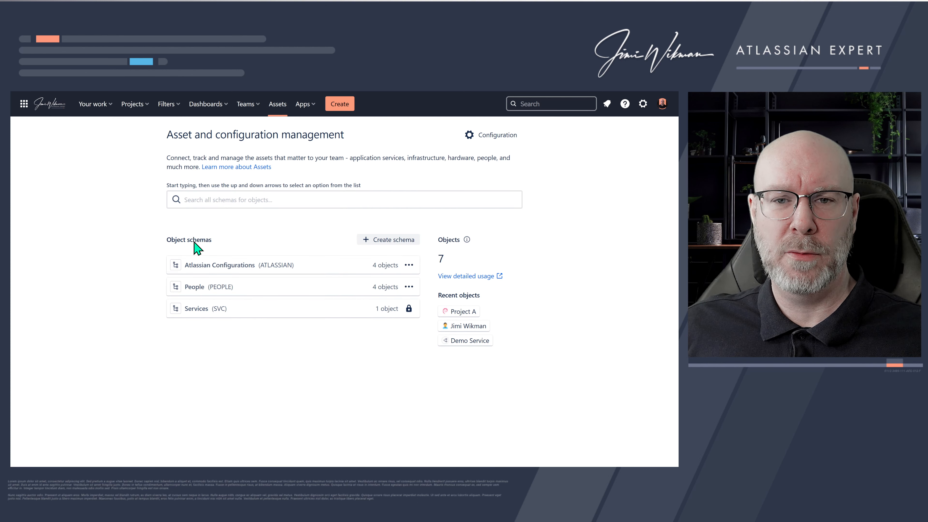
{"action": "left_click", "coordinate": [494, 134]}
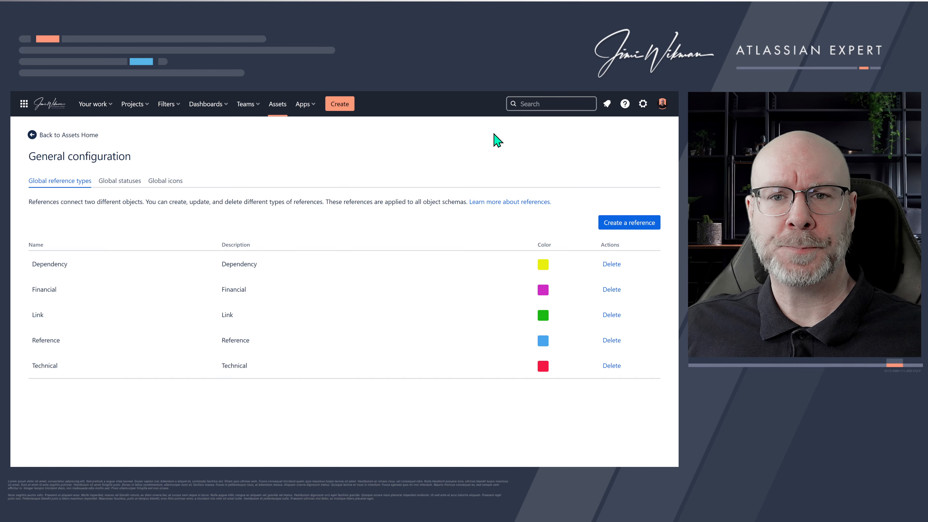
{"action": "left_click", "coordinate": [167, 181]}
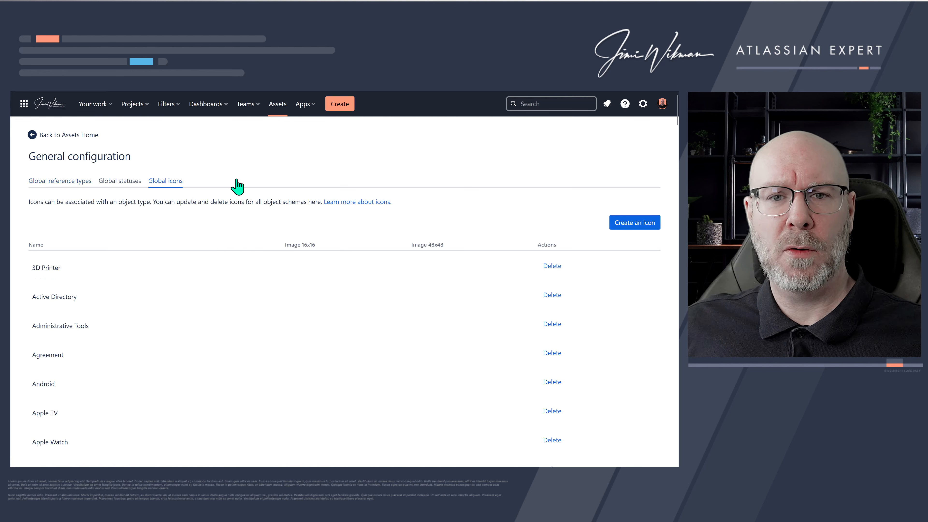
- Create a new global icon named Jira by uploading the Jira image from the jira icons 2024 folder
{"action": "left_click", "coordinate": [634, 229]}
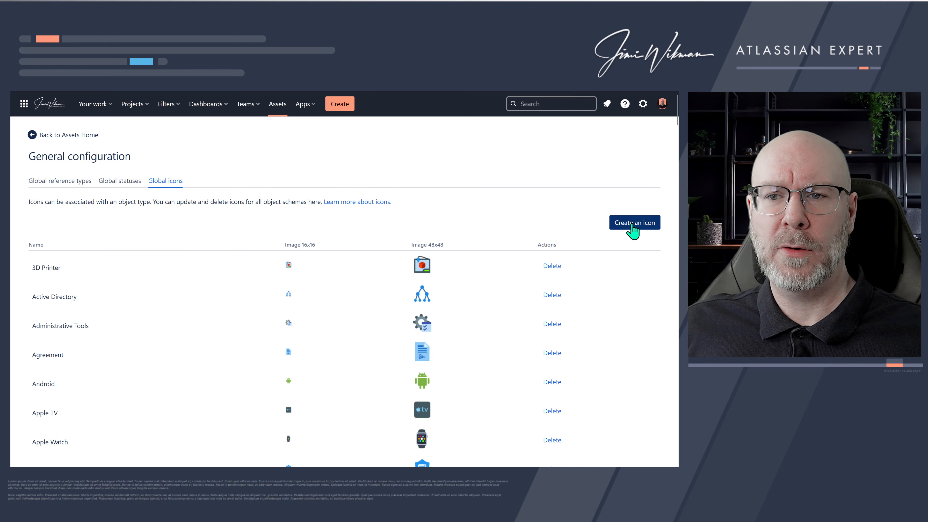
{"action": "left_click", "coordinate": [349, 269]}
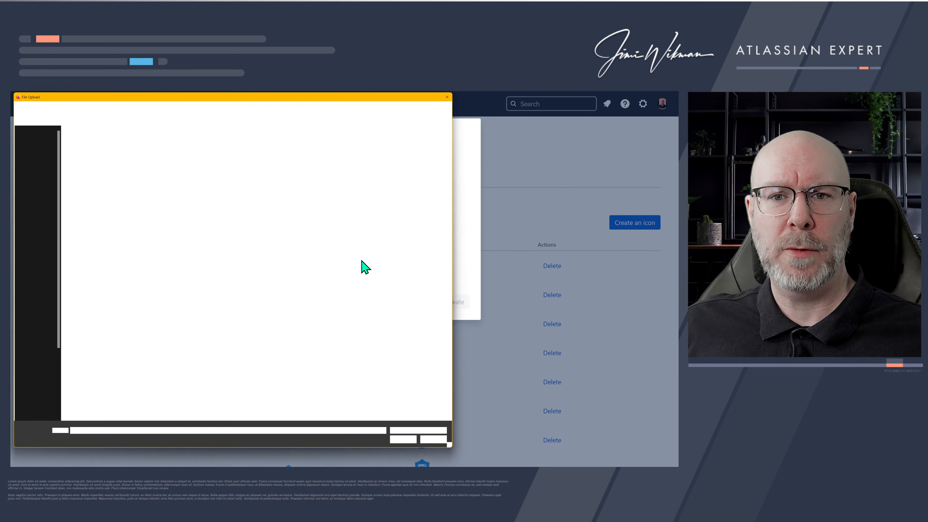
{"action": "double_click", "coordinate": [83, 148]}
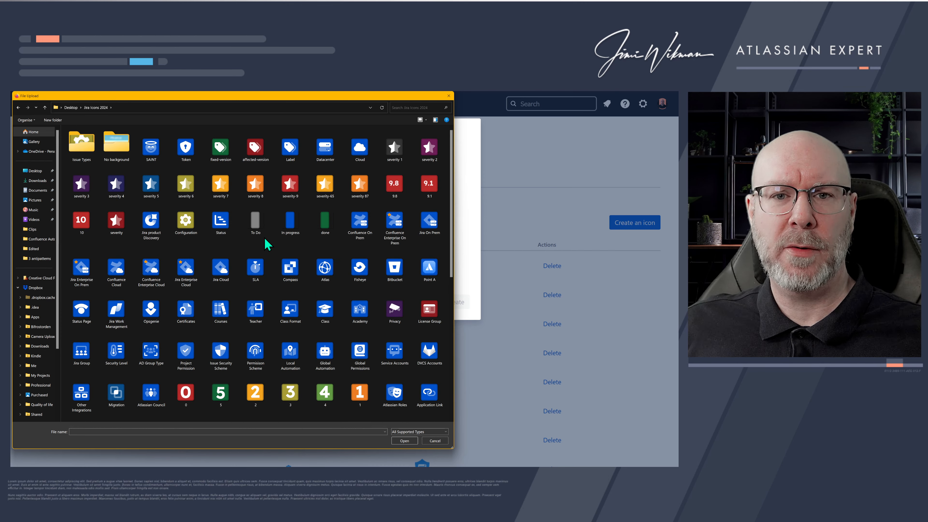
{"action": "scroll", "coordinate": [296, 251], "scroll_direction": "down", "scroll_amount": 5}
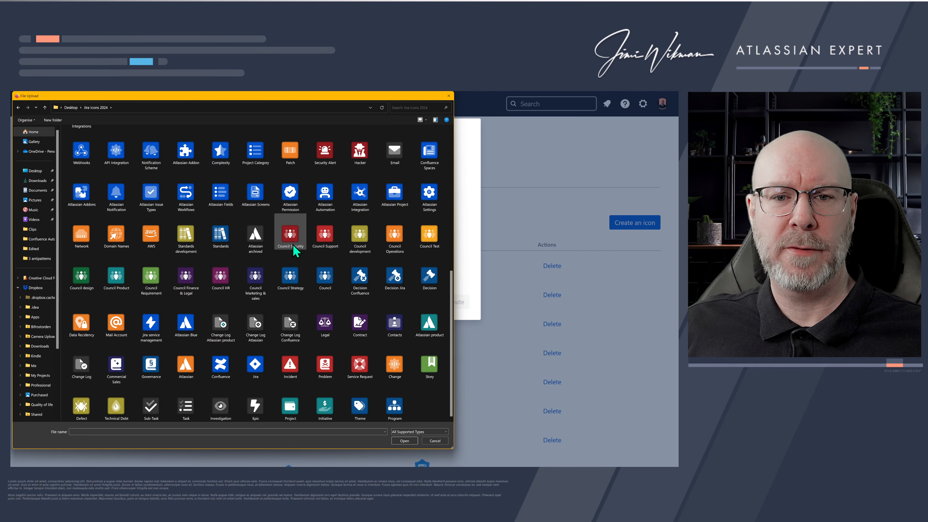
{"action": "double_click", "coordinate": [258, 364]}
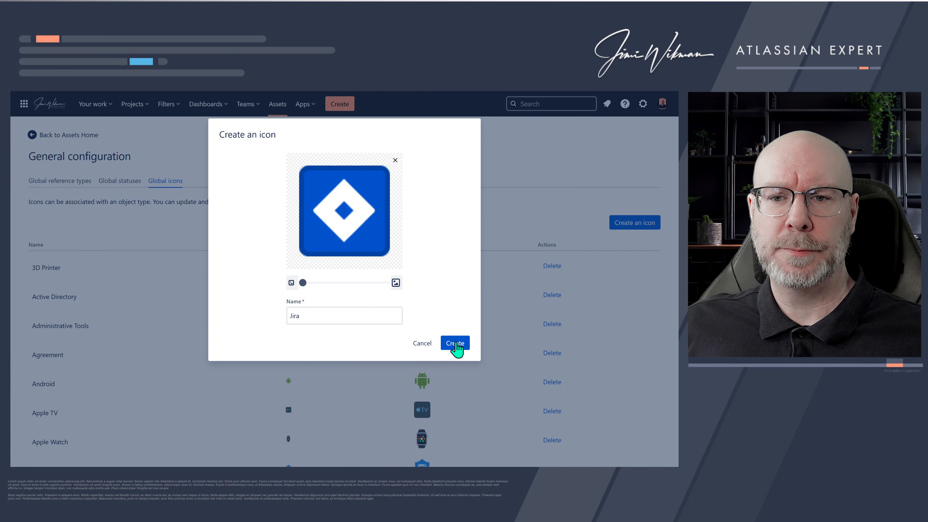
{"action": "left_click", "coordinate": [455, 343]}
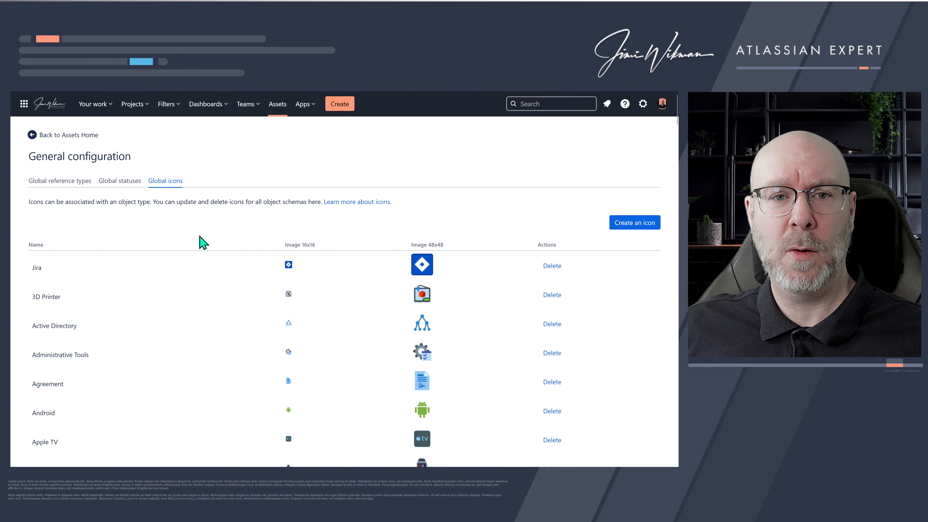
- Open the Atlassian Configurations schema and change the Project object type's icon to the Jira icon
{"action": "left_click", "coordinate": [83, 145]}
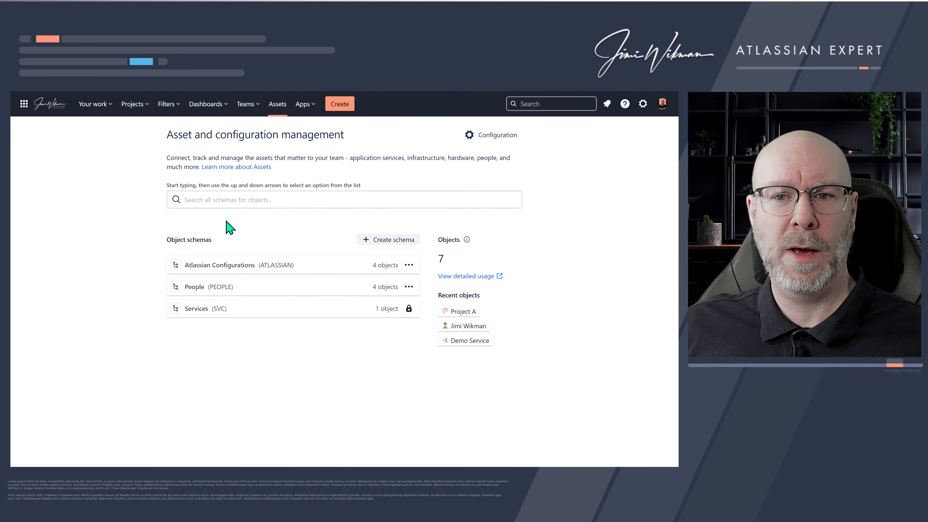
{"action": "left_click", "coordinate": [241, 266]}
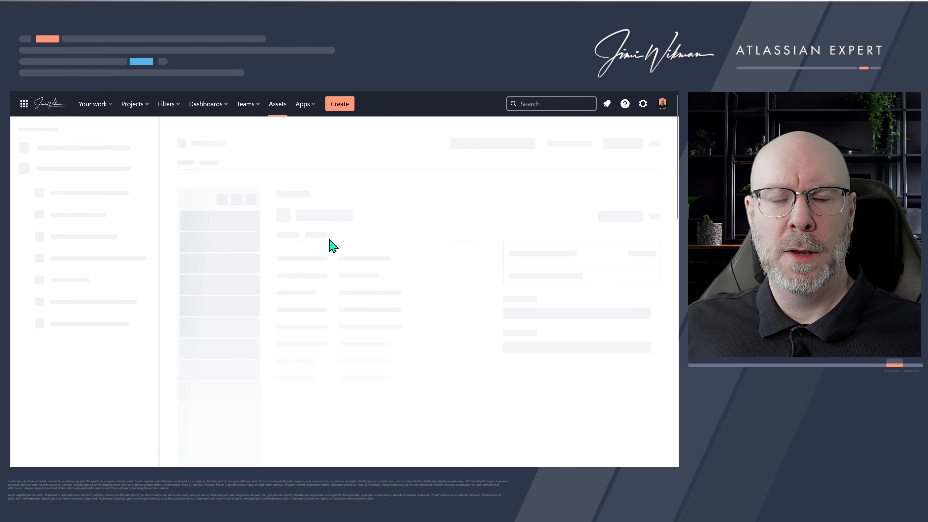
{"action": "left_click", "coordinate": [98, 242]}
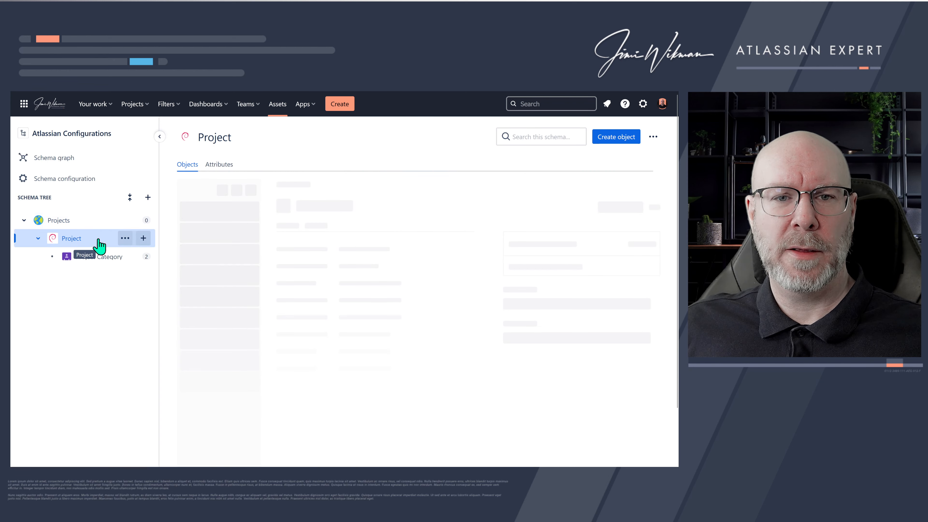
{"action": "left_click", "coordinate": [186, 137]}
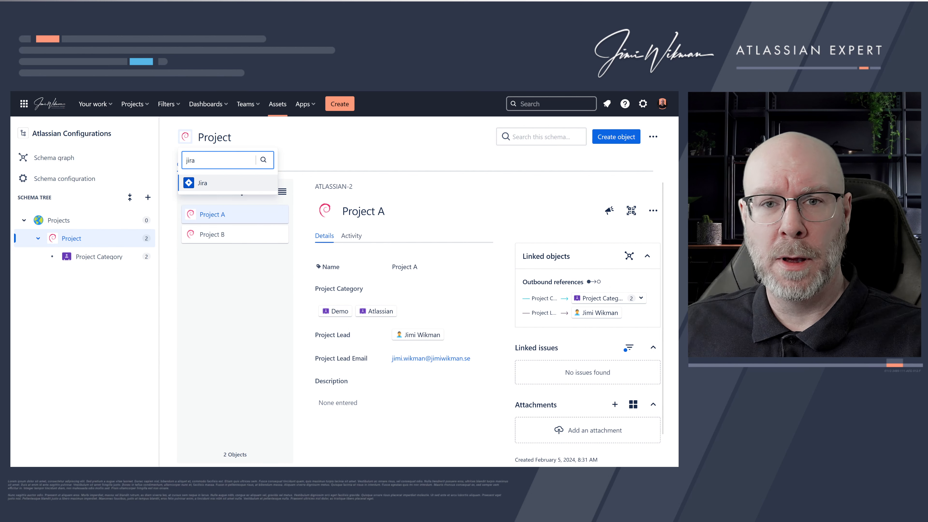
{"action": "left_click", "coordinate": [202, 184]}
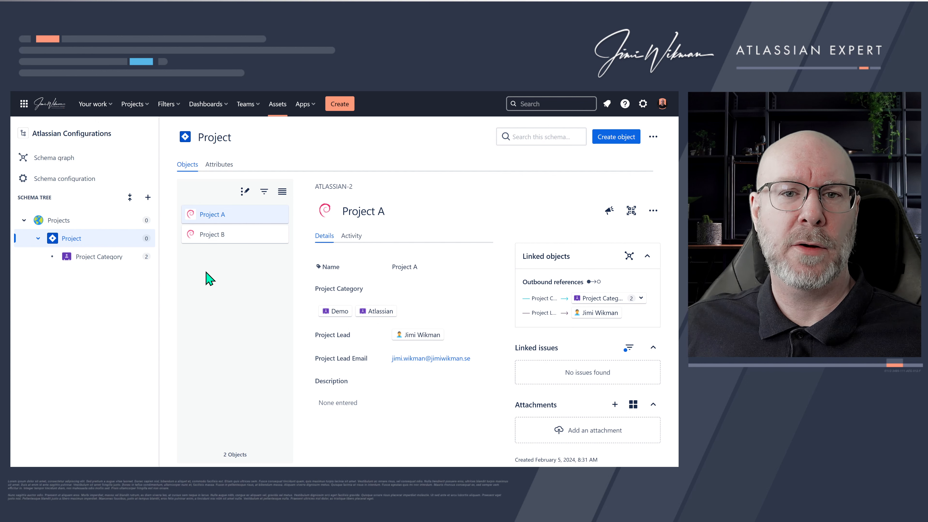
- Add an uploaded avatar image to the Project A object, then collapse its Avatar panel
{"action": "left_click", "coordinate": [88, 221]}
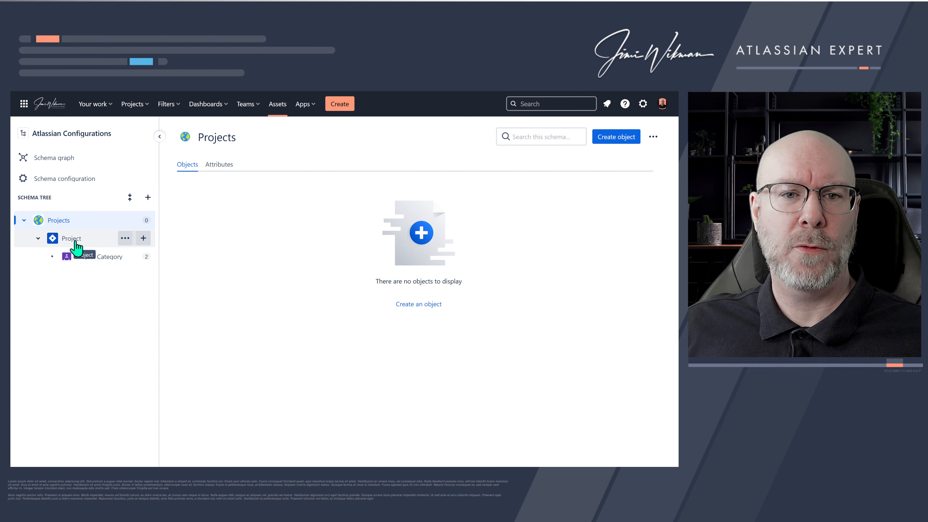
{"action": "left_click", "coordinate": [77, 239]}
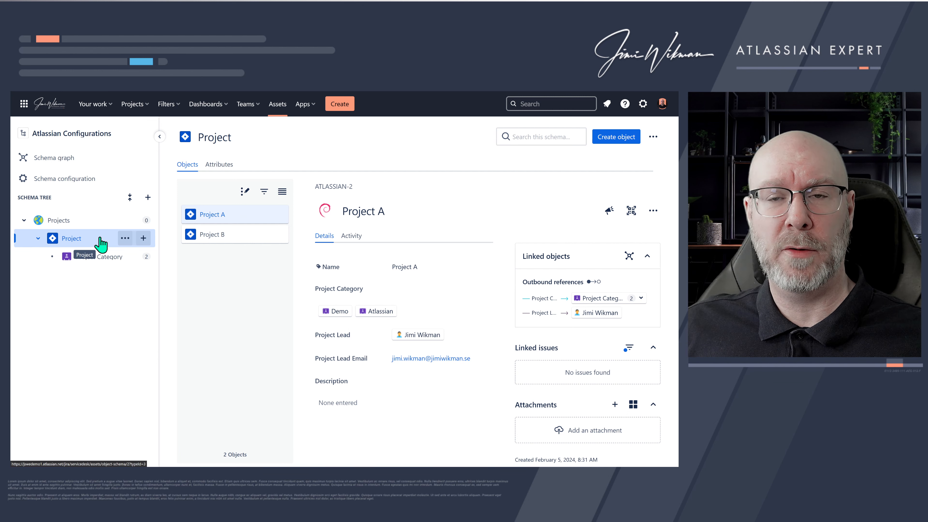
{"action": "left_click", "coordinate": [245, 222]}
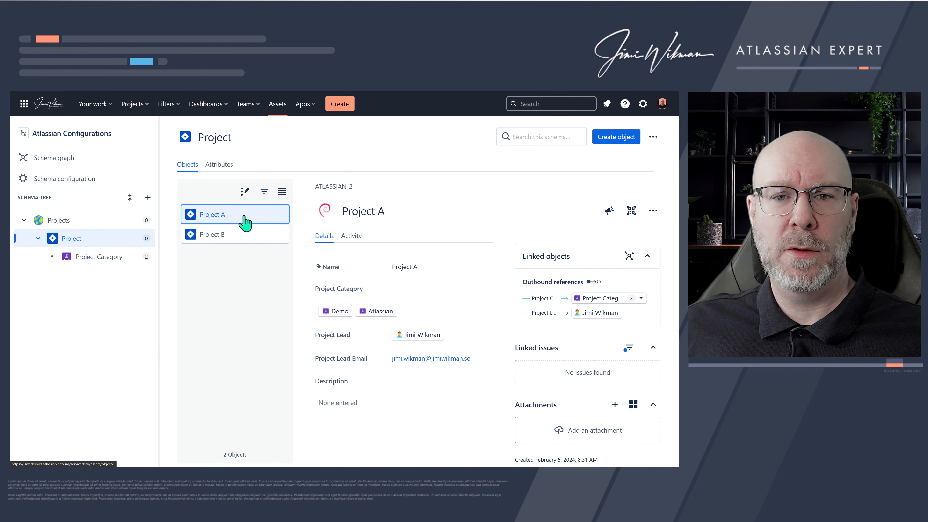
{"action": "left_click", "coordinate": [327, 215]}
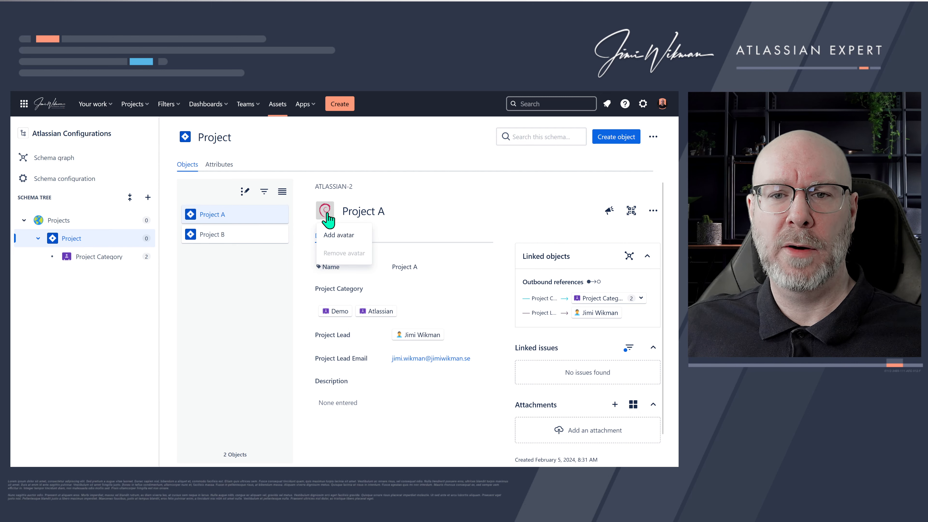
{"action": "left_click", "coordinate": [338, 235]}
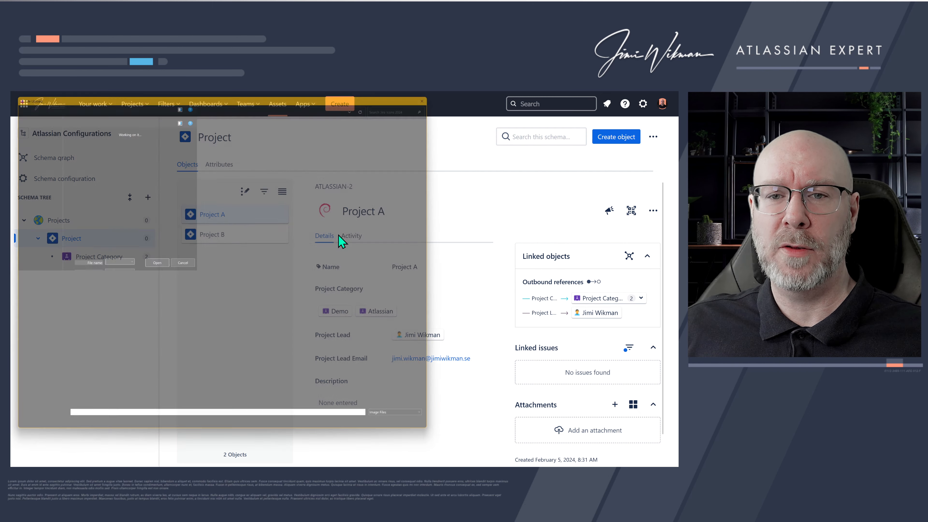
{"action": "double_click", "coordinate": [151, 146]}
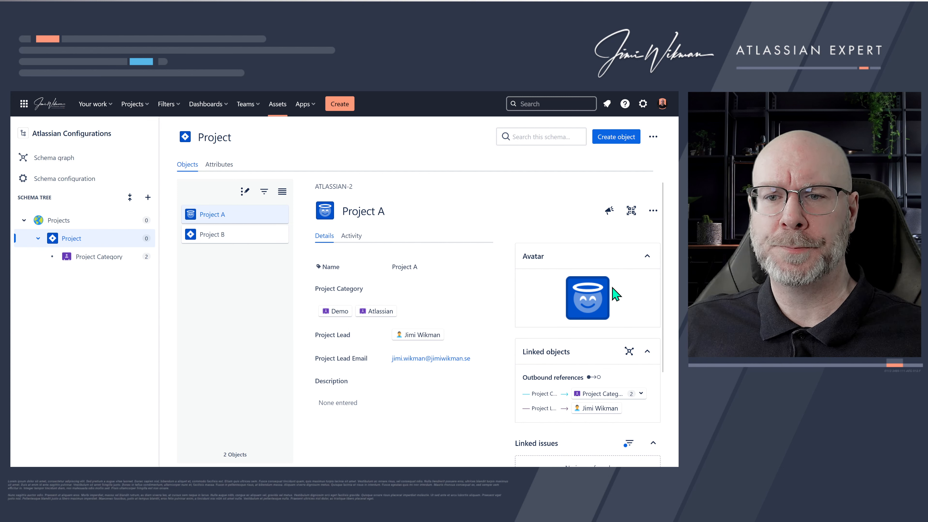
{"action": "left_click", "coordinate": [647, 257]}
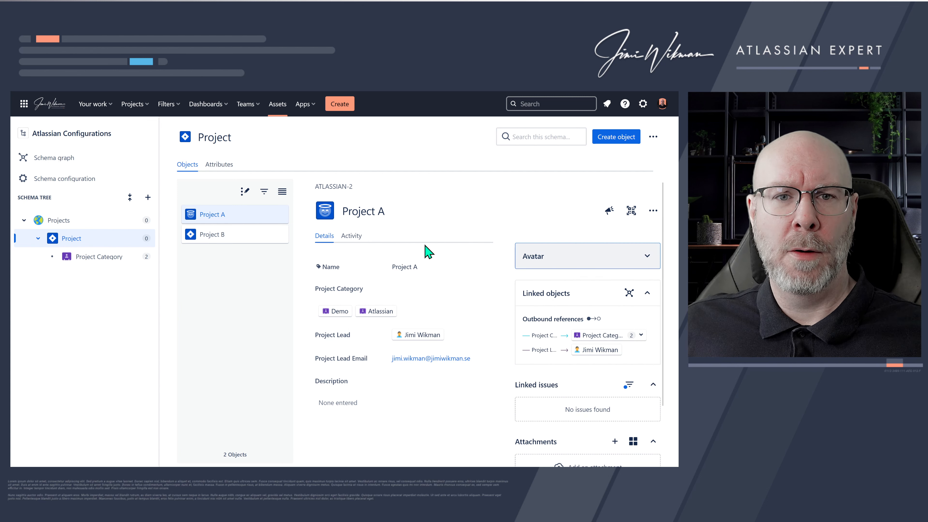